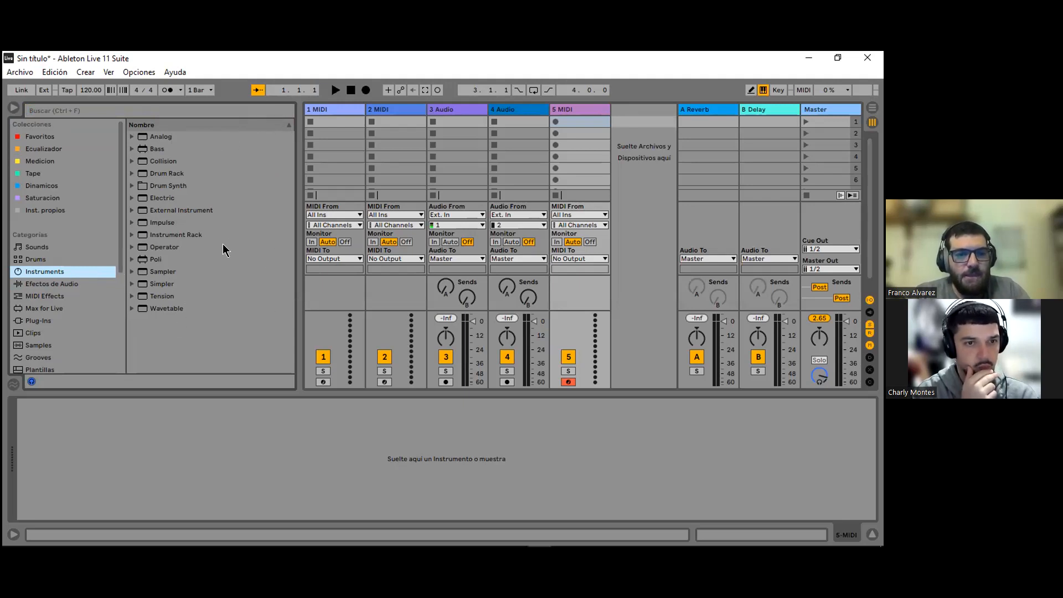
pyautogui.click(192, 236)
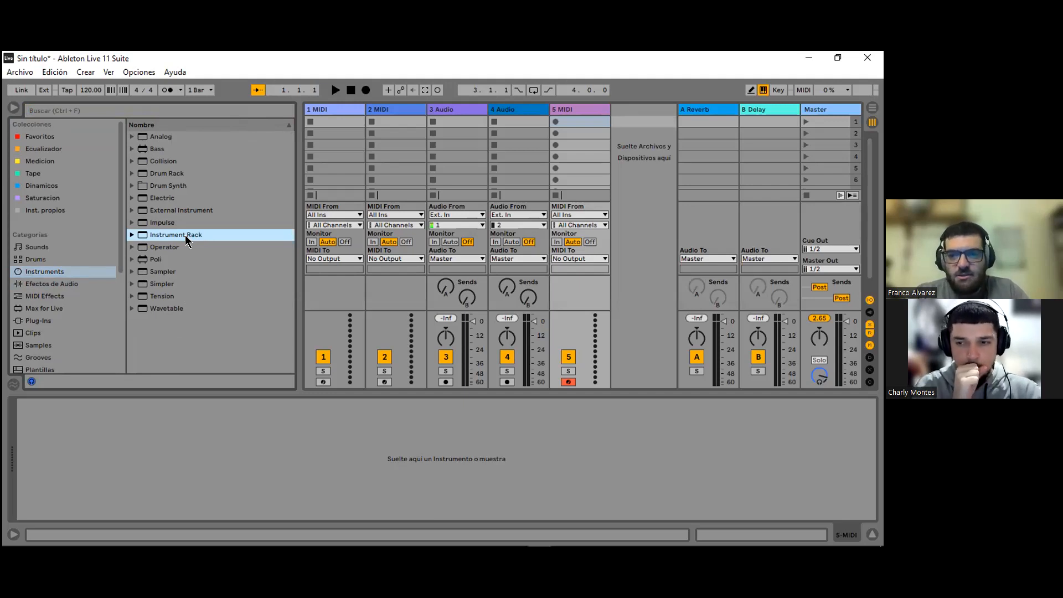
pyautogui.moveTo(185, 235); pyautogui.dragTo(268, 422)
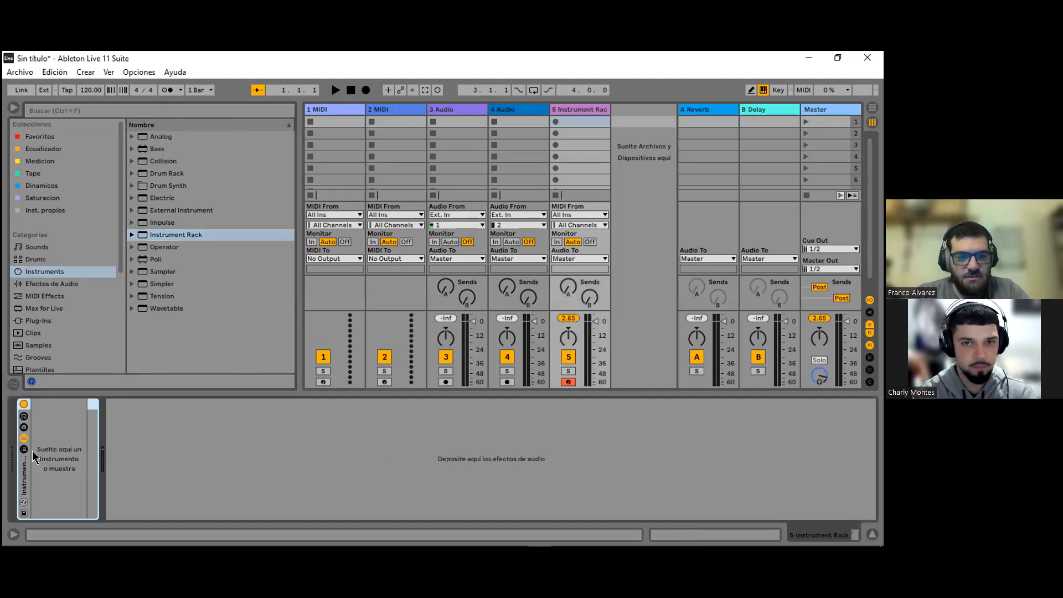
pyautogui.rightClick(23, 475)
pyautogui.click(48, 403)
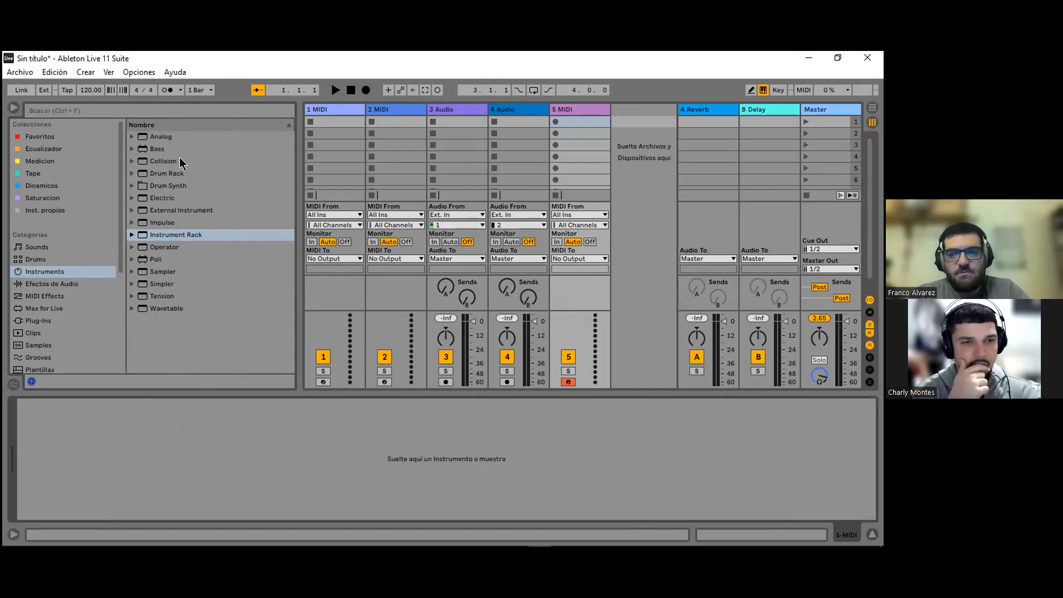
# Step: Load the Analog instrument onto MIDI track 5 and group it into an Instrument Rack
pyautogui.moveTo(179, 137); pyautogui.dragTo(257, 443)
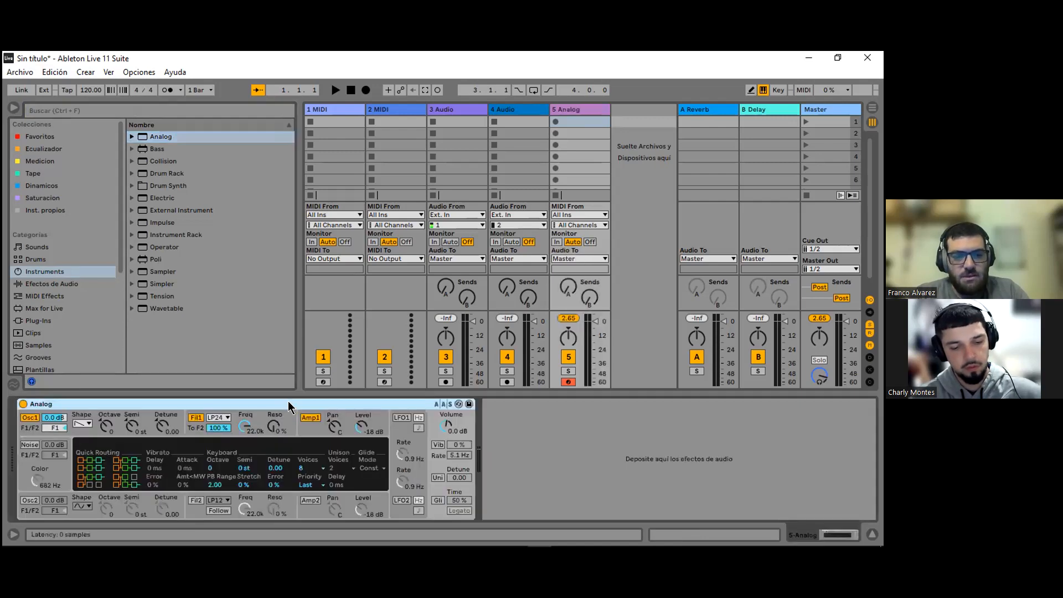
pyautogui.rightClick(289, 404)
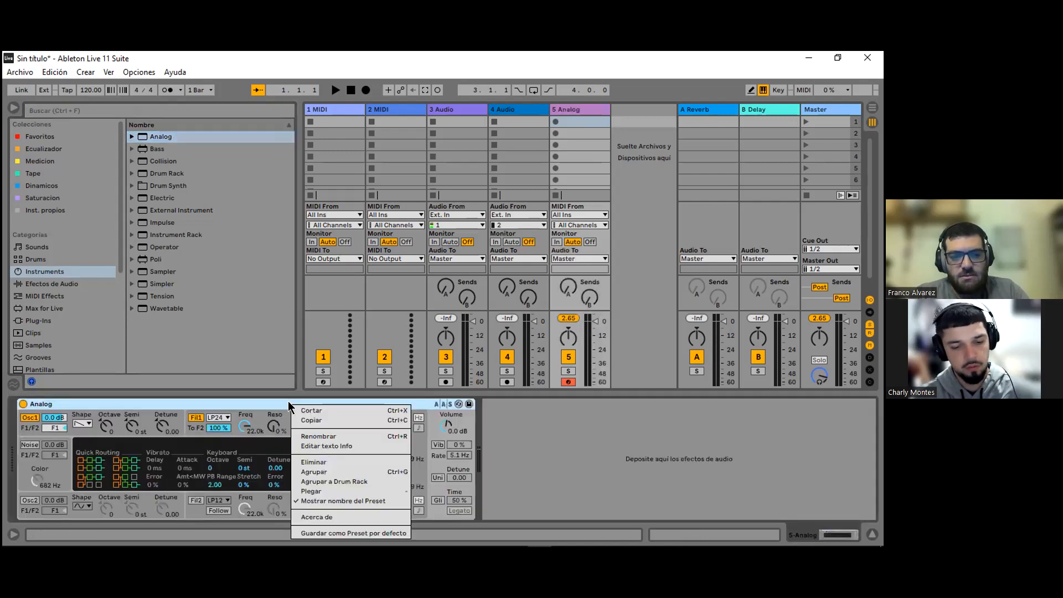
pyautogui.click(323, 475)
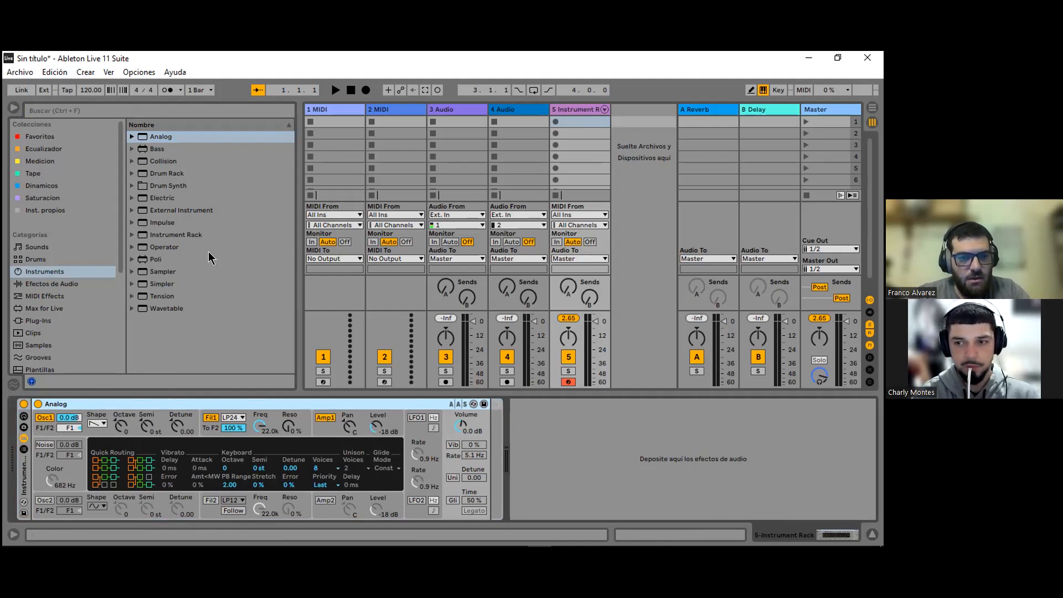
pyautogui.click(172, 250)
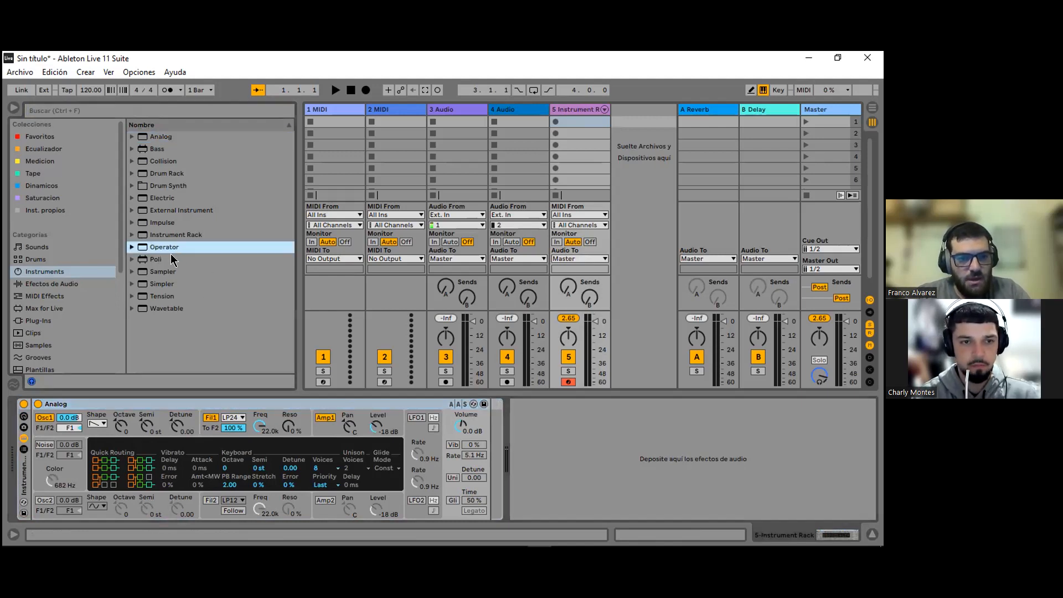
pyautogui.moveTo(148, 246); pyautogui.dragTo(95, 435)
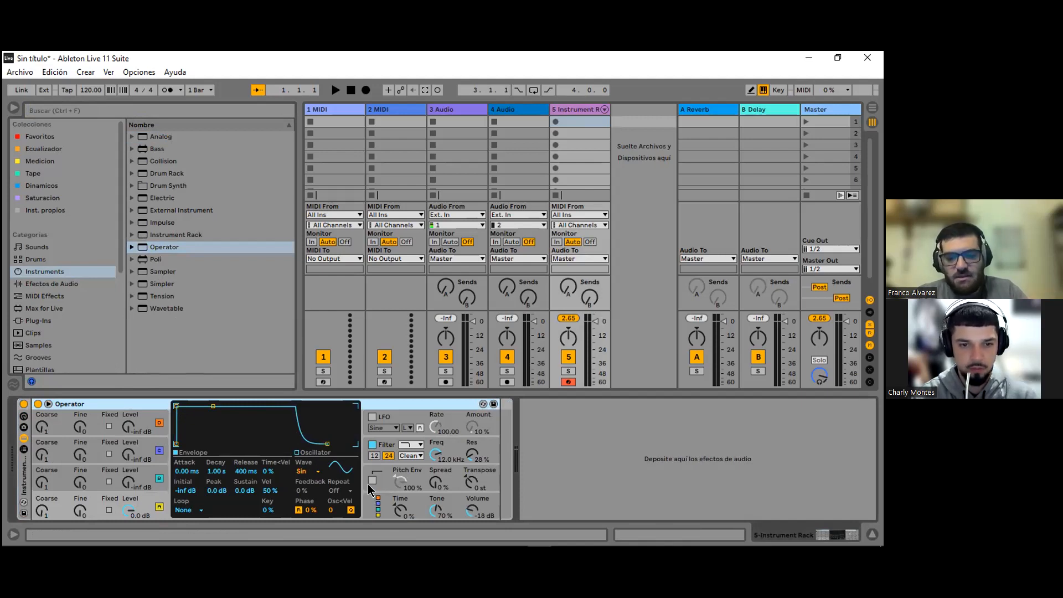
pyautogui.hotkey('ctrl', 'z')
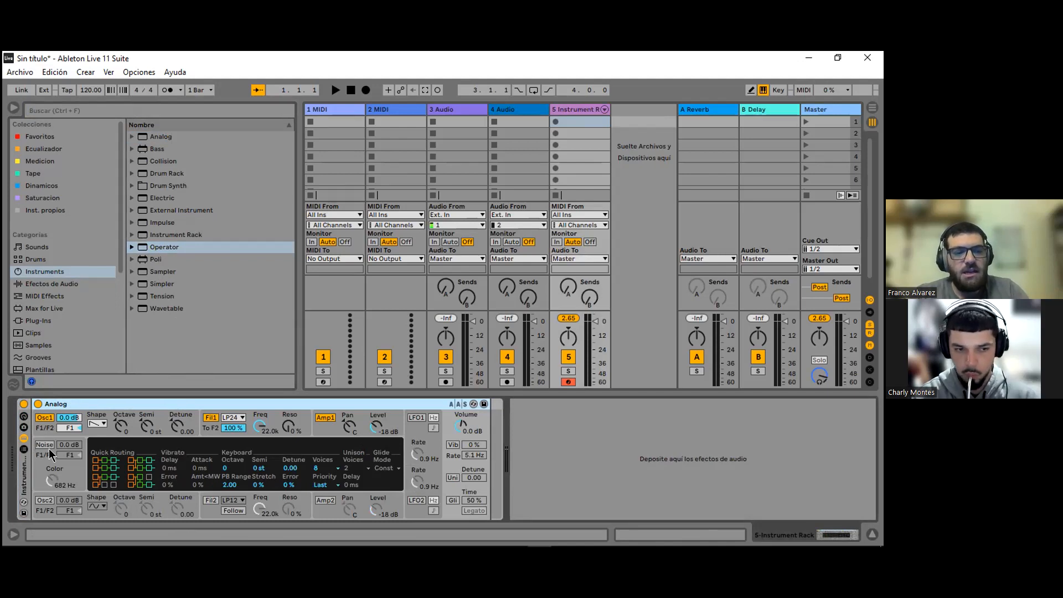
# Step: Show the Instrument Rack's chain list and play test notes with the Analog chain selected, shifting the computer keyboard's octave down
pyautogui.click(24, 449)
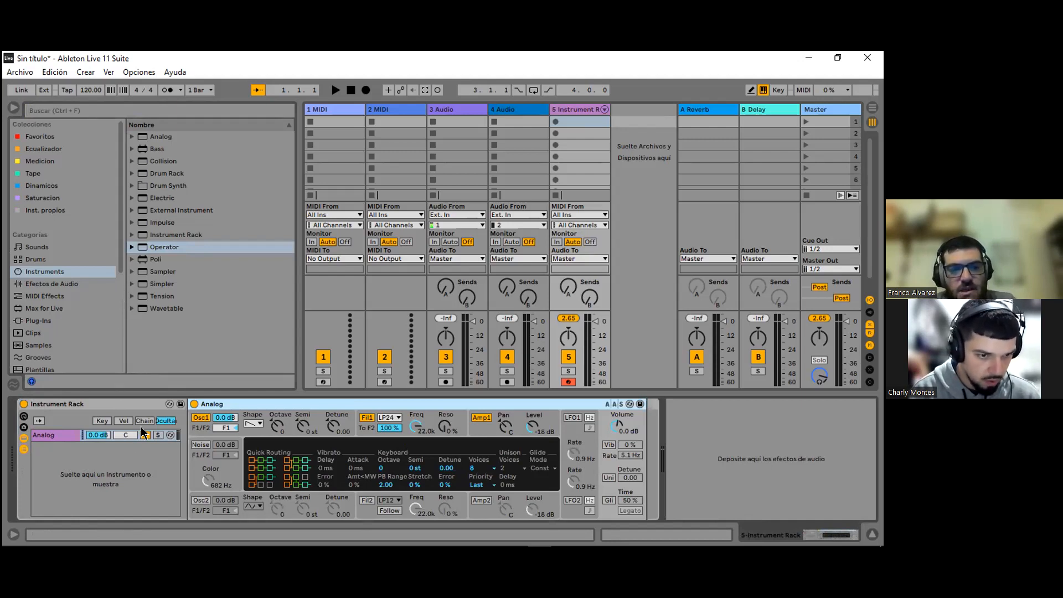
pyautogui.click(65, 438)
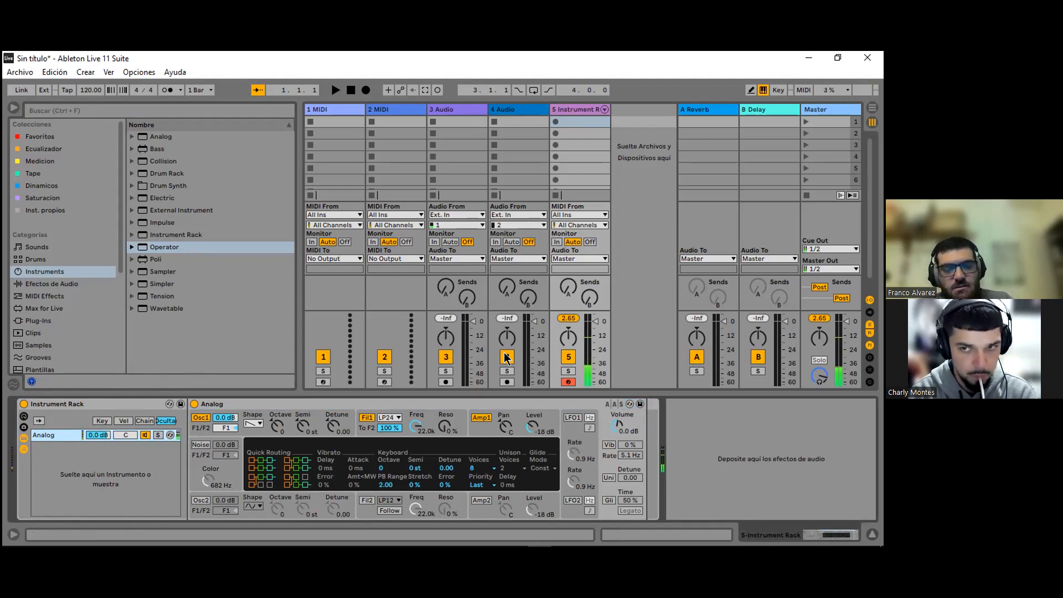
pyautogui.press('z')
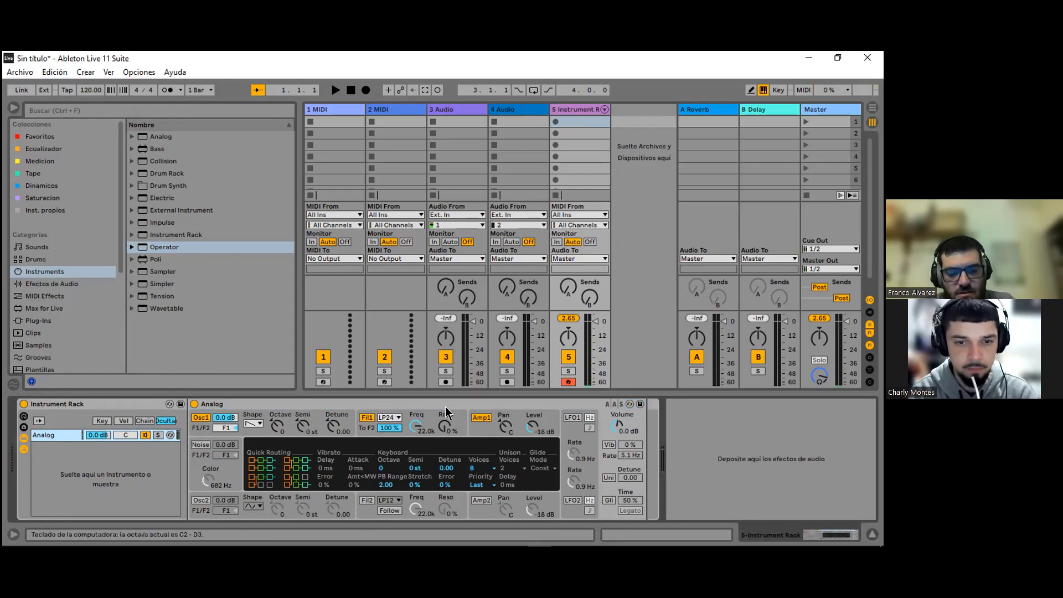
pyautogui.press('a')
pyautogui.press('c')
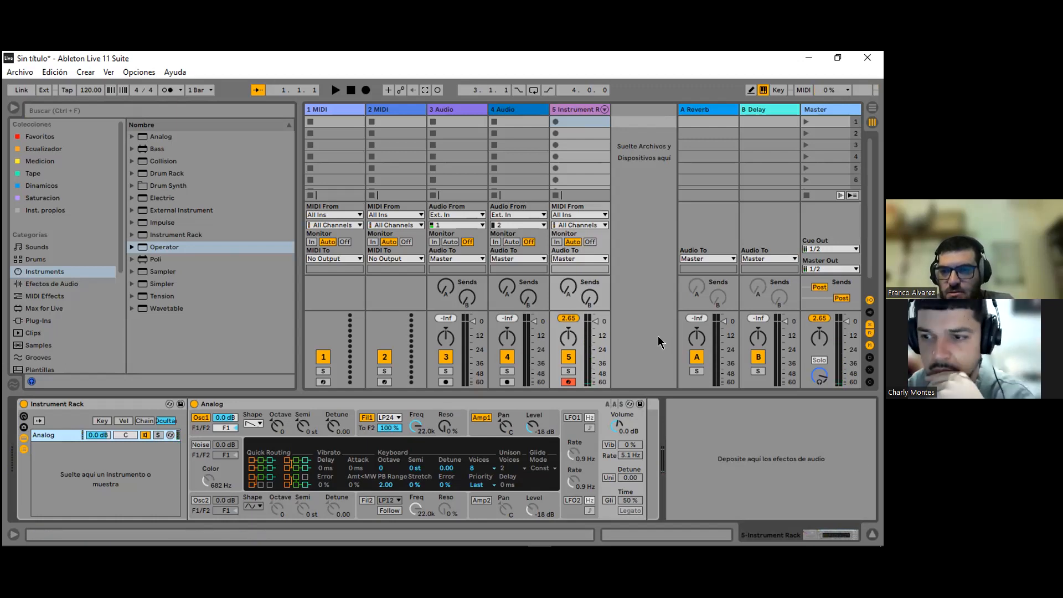
# Step: Check the audio device and latency settings in the preferences and reset track 5's peak level indicator
pyautogui.click(140, 73)
pyautogui.press('Escape')
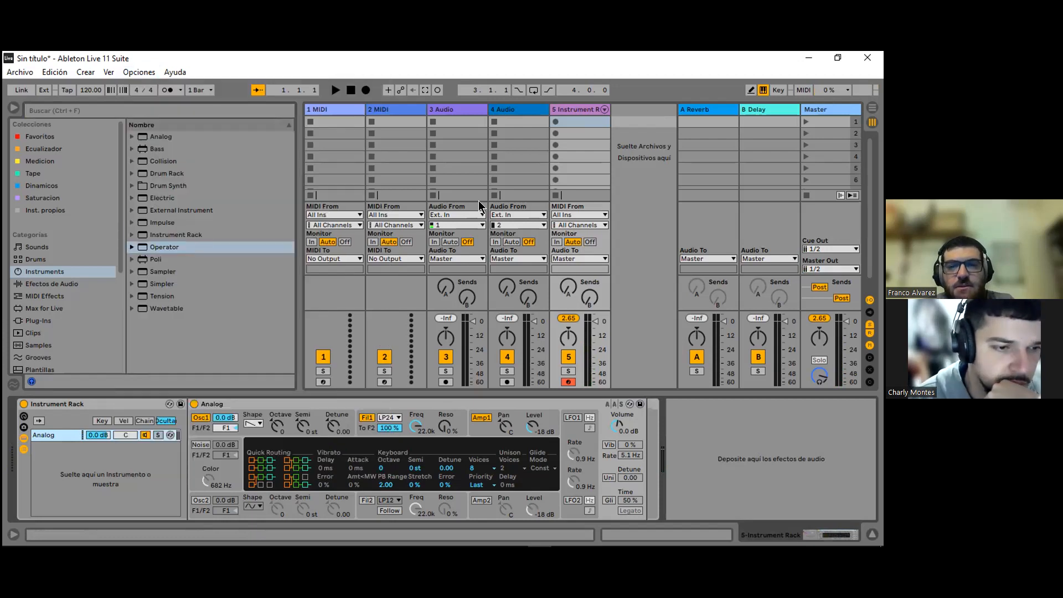
pyautogui.hotkey('ctrl', ',')
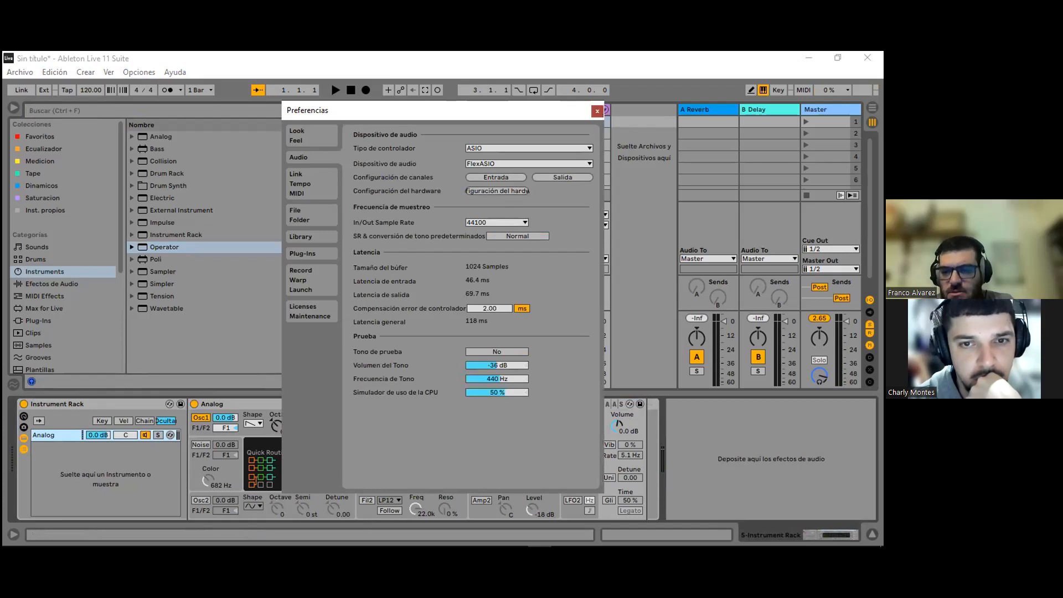
pyautogui.press('Escape')
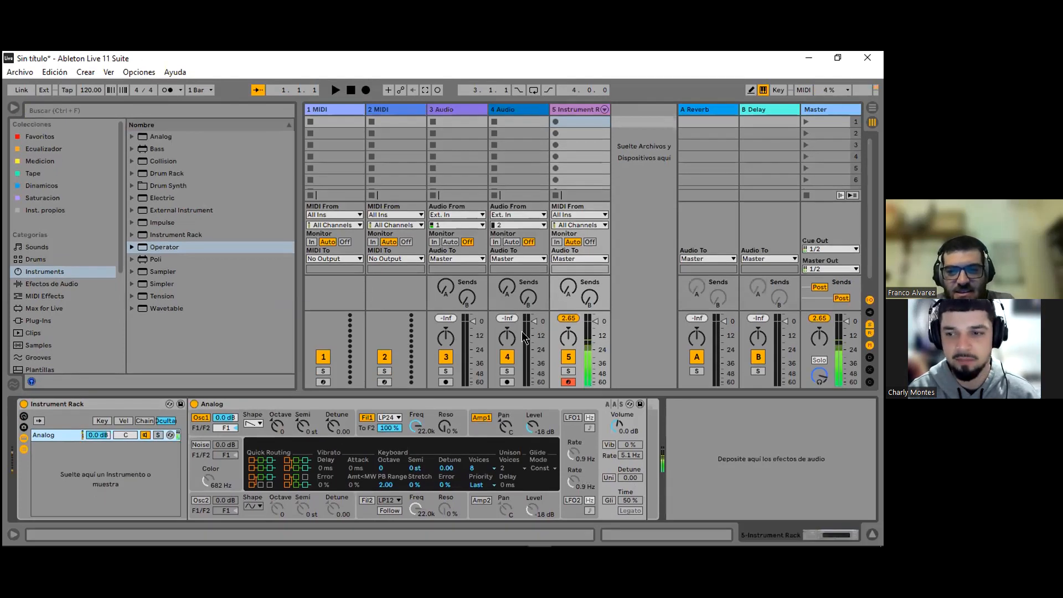
pyautogui.moveTo(568, 328); pyautogui.dragTo(570, 320)
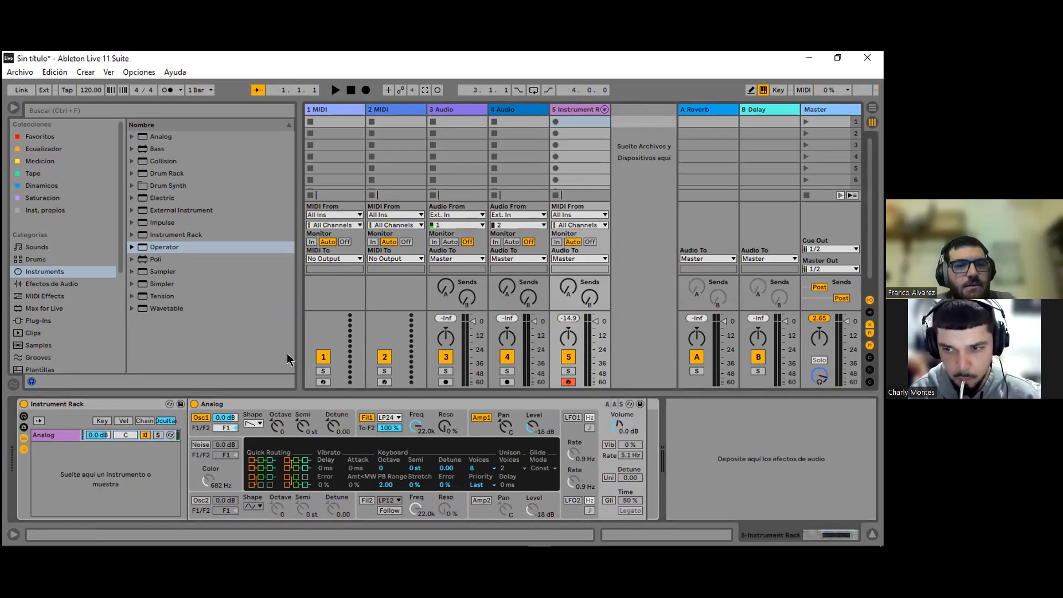
# Step: Add Operator to the Instrument Rack as a second chain below Analog and view each chain's device
pyautogui.moveTo(161, 246); pyautogui.dragTo(116, 461)
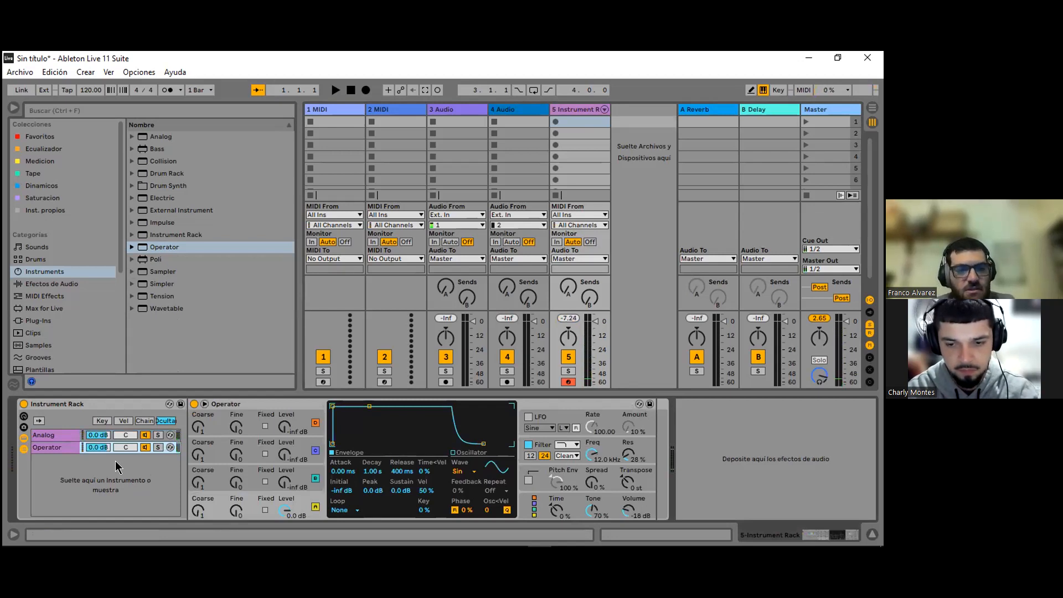
pyautogui.click(56, 436)
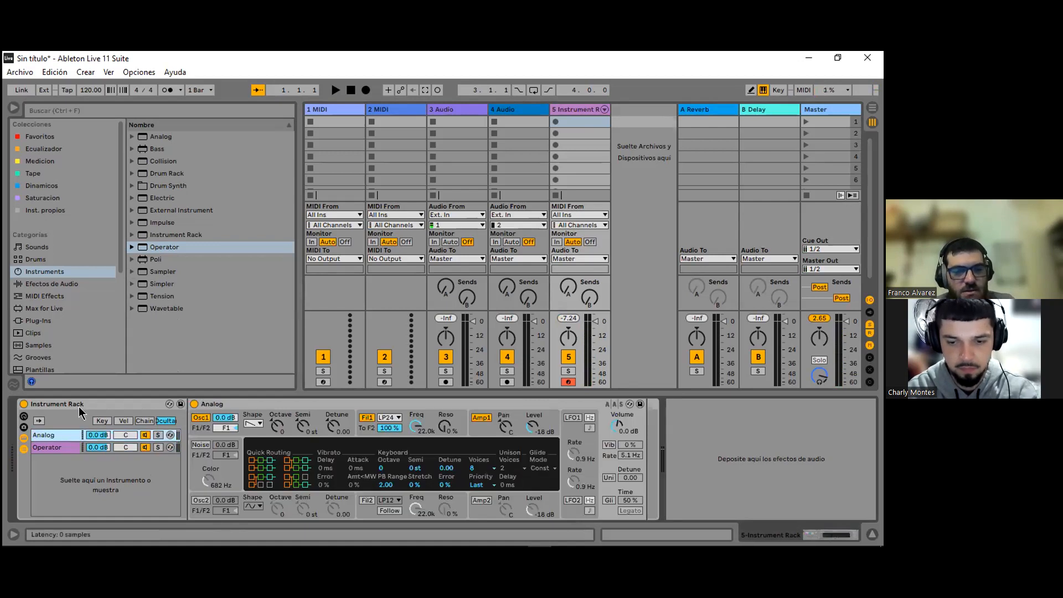
pyautogui.click(58, 448)
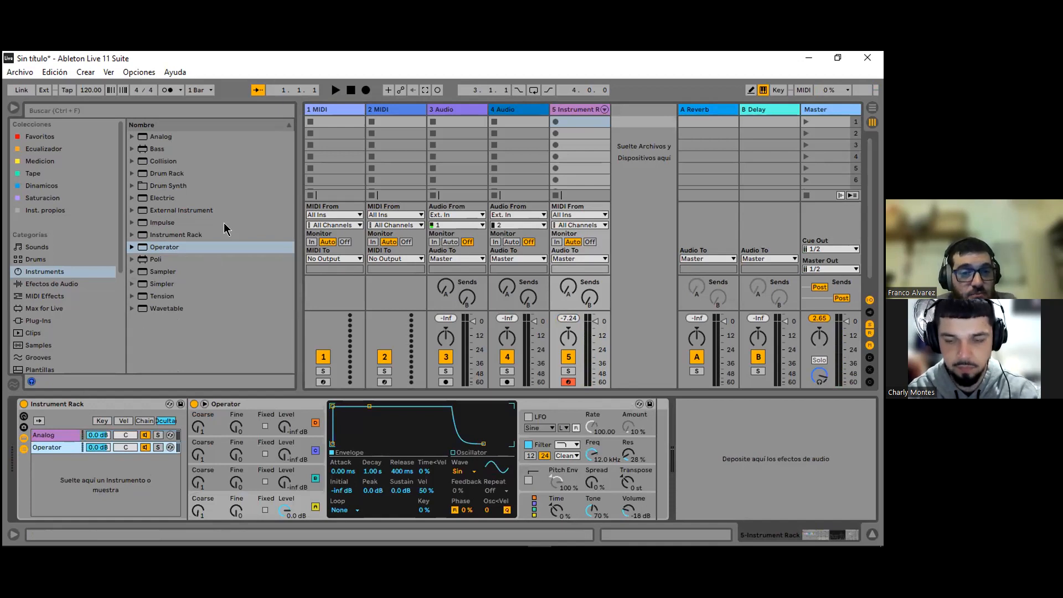
# Step: Add Wavetable to the Instrument Rack as a third parallel chain below Operator
pyautogui.click(163, 308)
pyautogui.moveTo(164, 308); pyautogui.dragTo(153, 483)
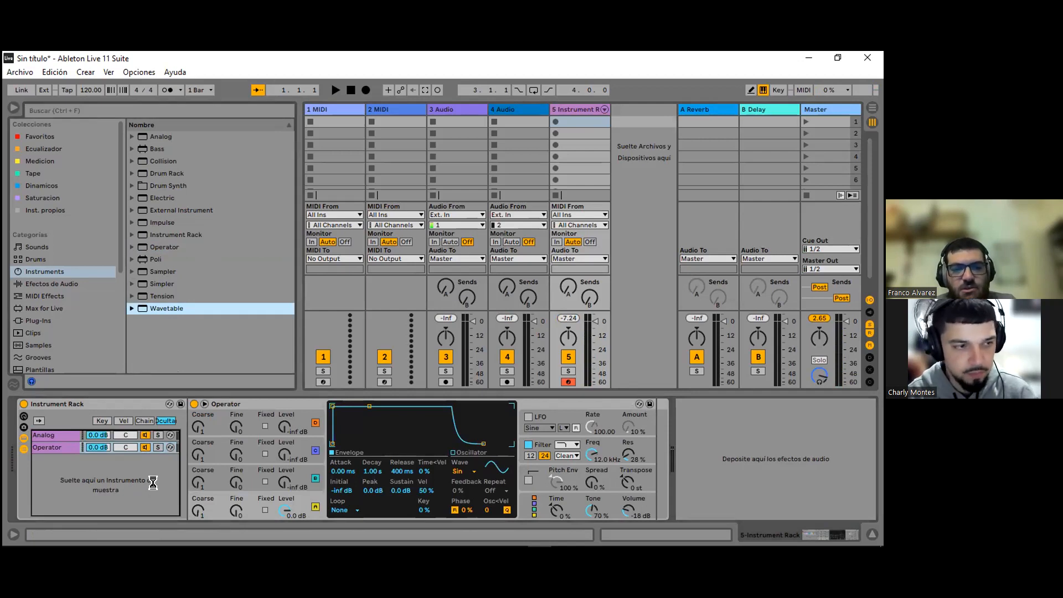
pyautogui.hotkey('alt', 'Tab')
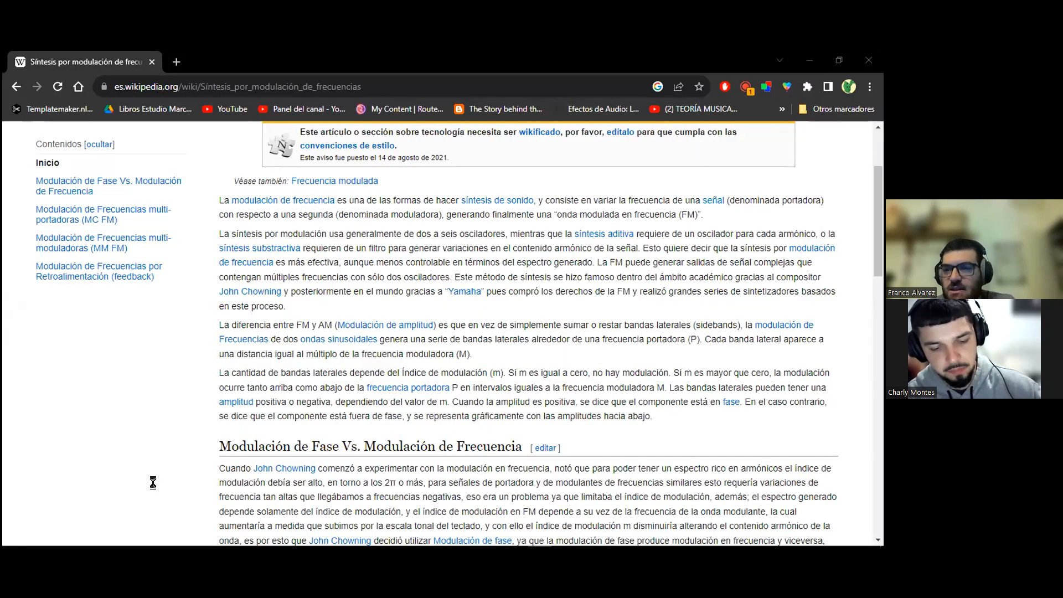
pyautogui.hotkey('alt', 'Tab')
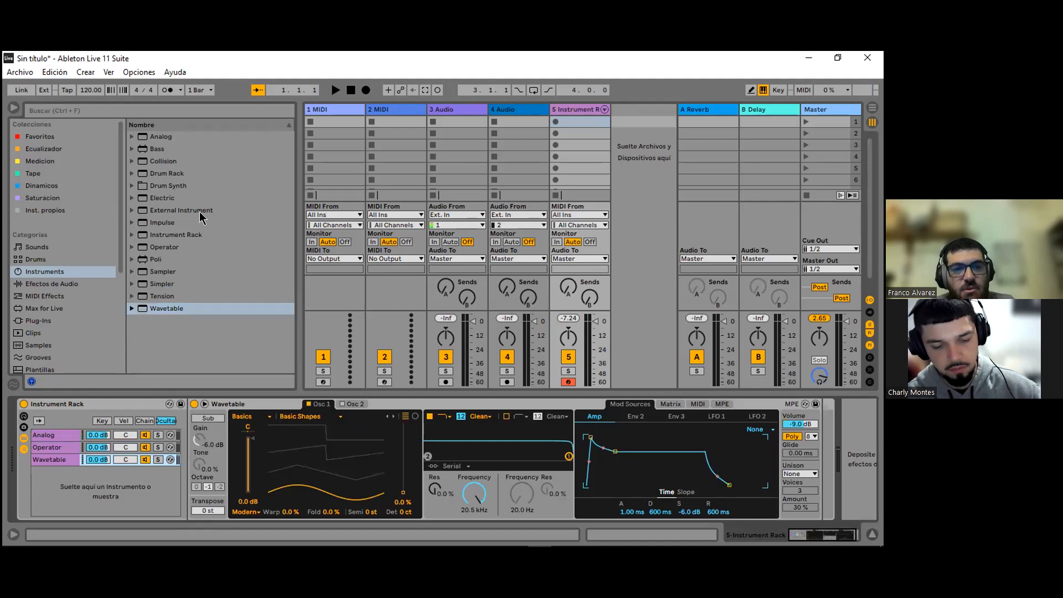
# Step: Add Sampler to the Instrument Rack as a fourth parallel chain below Wavetable
pyautogui.click(189, 283)
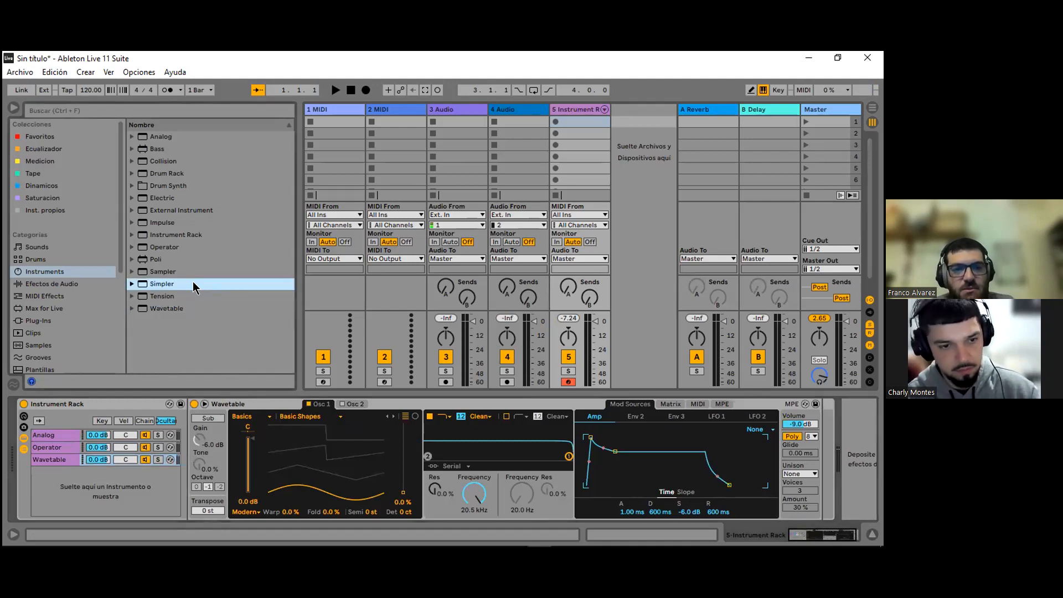
pyautogui.click(161, 271)
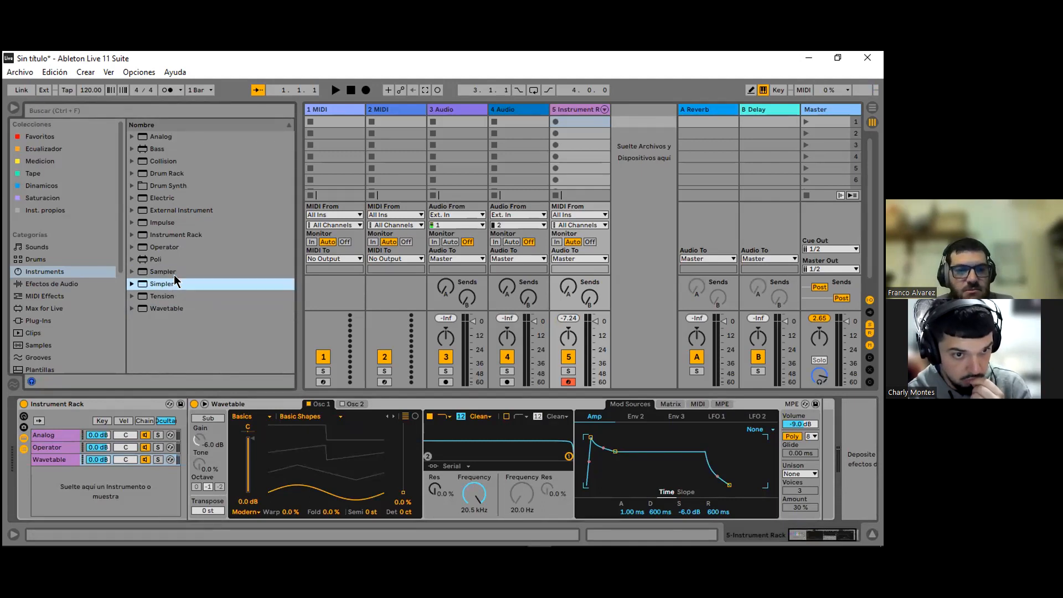
pyautogui.moveTo(167, 271); pyautogui.dragTo(118, 487)
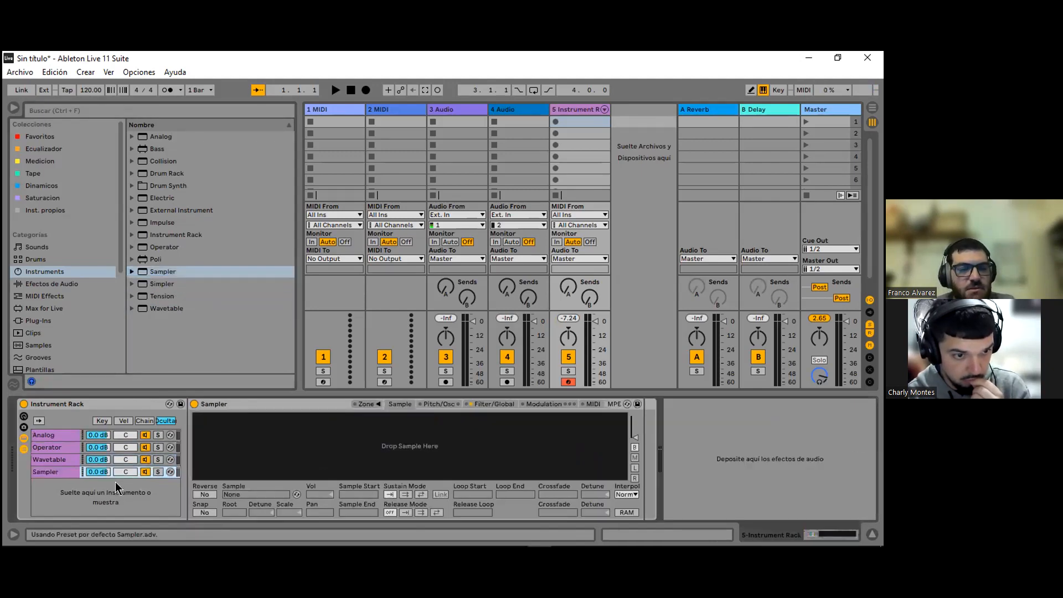
# Step: Go through the Analog, Operator, Wavetable and Sampler chains to examine each one's device, ending on Analog
pyautogui.click(58, 437)
pyautogui.click(74, 449)
pyautogui.click(69, 460)
pyautogui.click(65, 471)
pyautogui.click(65, 447)
pyautogui.click(64, 437)
pyautogui.click(56, 459)
pyautogui.click(51, 470)
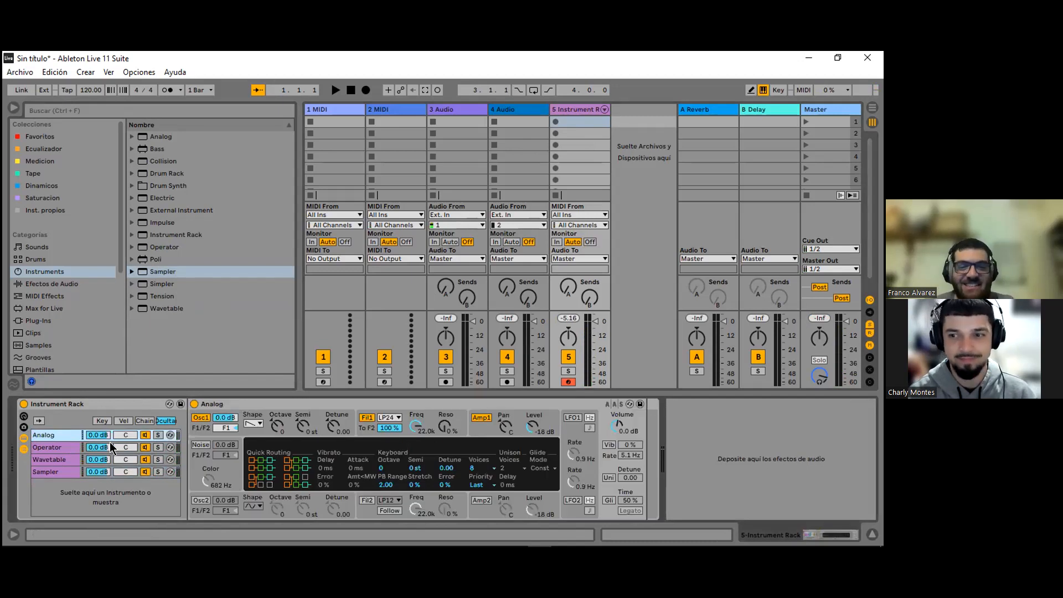
pyautogui.press('Down')
pyautogui.press('Down')
pyautogui.press('Down')
pyautogui.click(61, 435)
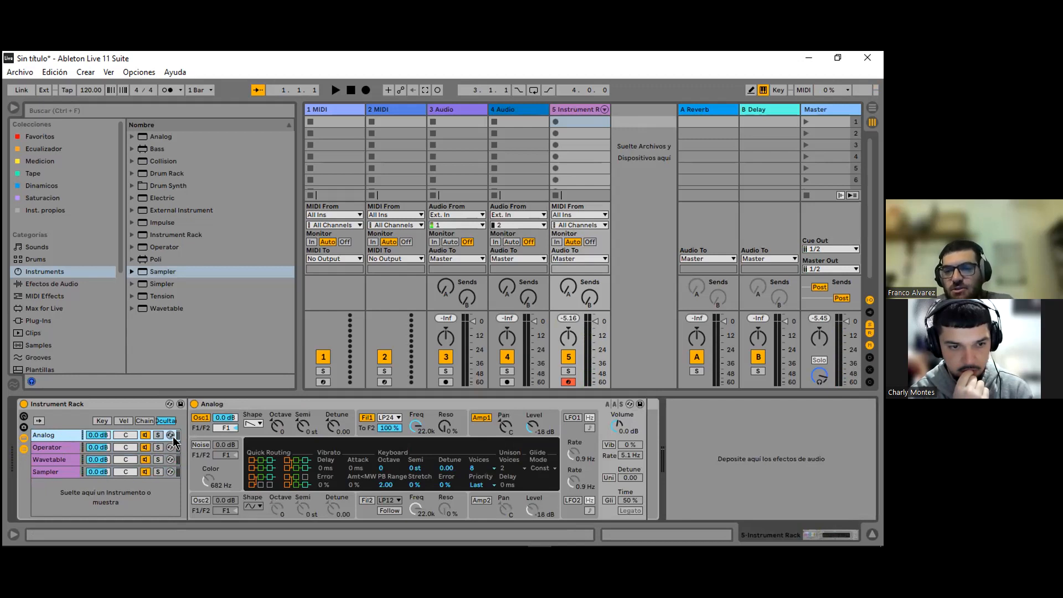
# Step: List the MIDI effects in the browser and sort them by name from A to Z
pyautogui.click(71, 297)
pyautogui.click(57, 321)
pyautogui.click(70, 259)
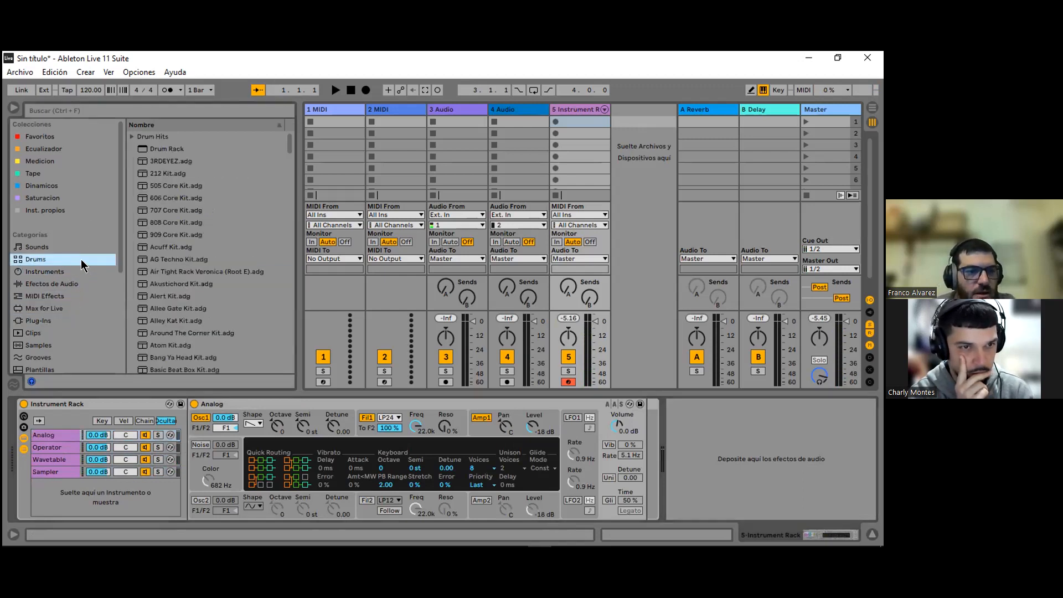
pyautogui.click(66, 285)
pyautogui.click(70, 296)
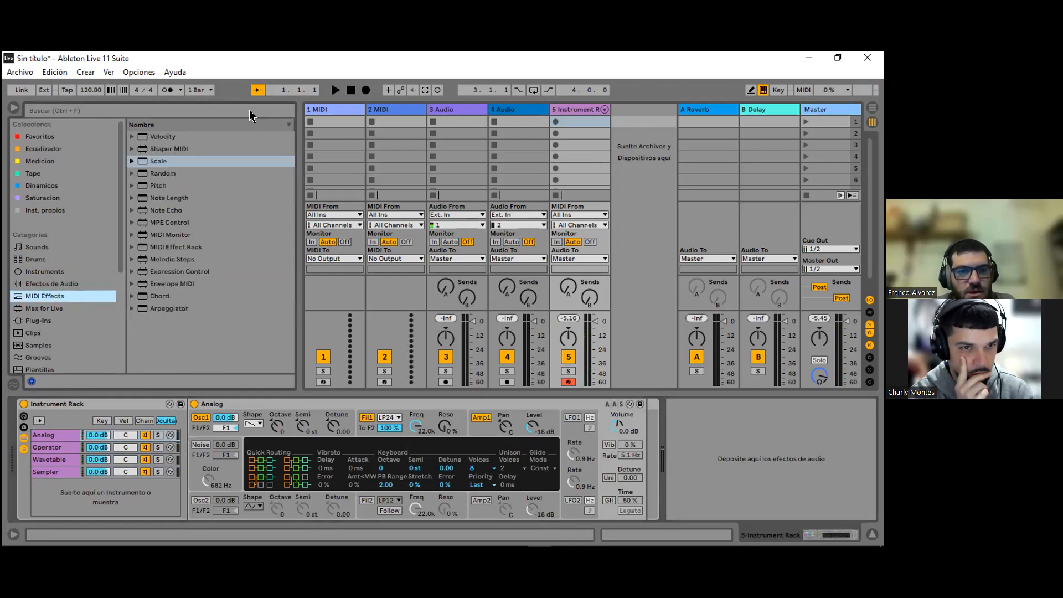
pyautogui.click(244, 125)
# Step: Add the Arpeggiator MIDI effect to the rack's Analog chain, ahead of the Analog synth
pyautogui.click(164, 137)
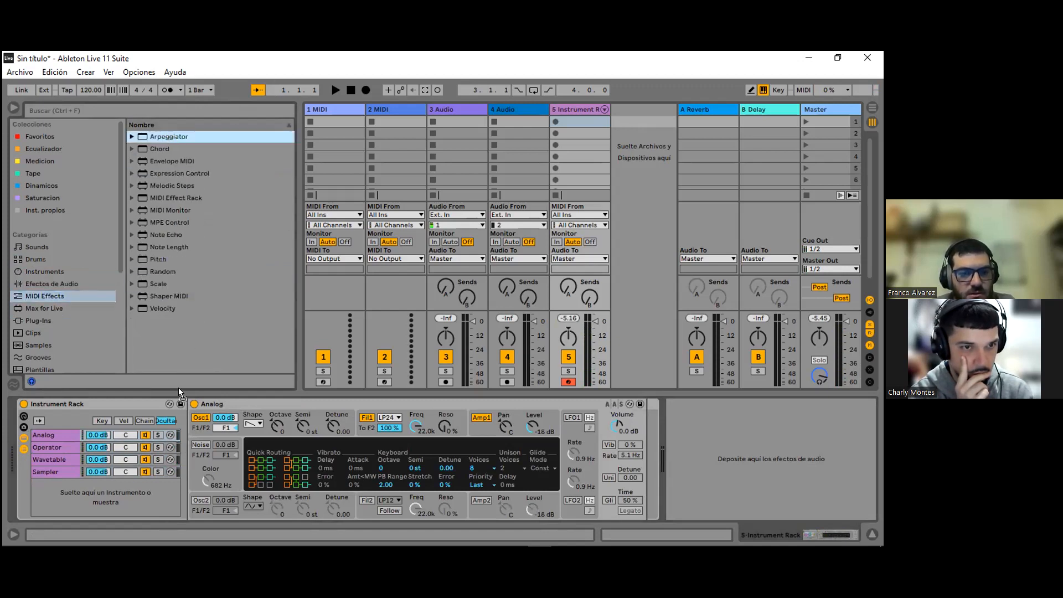
pyautogui.click(58, 434)
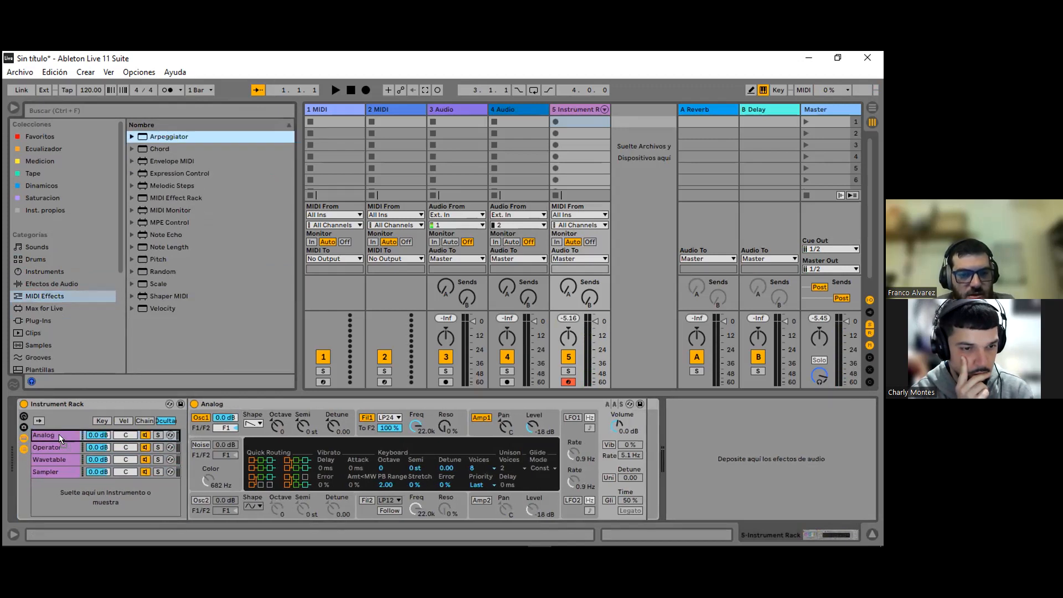
pyautogui.moveTo(59, 434); pyautogui.dragTo(57, 436)
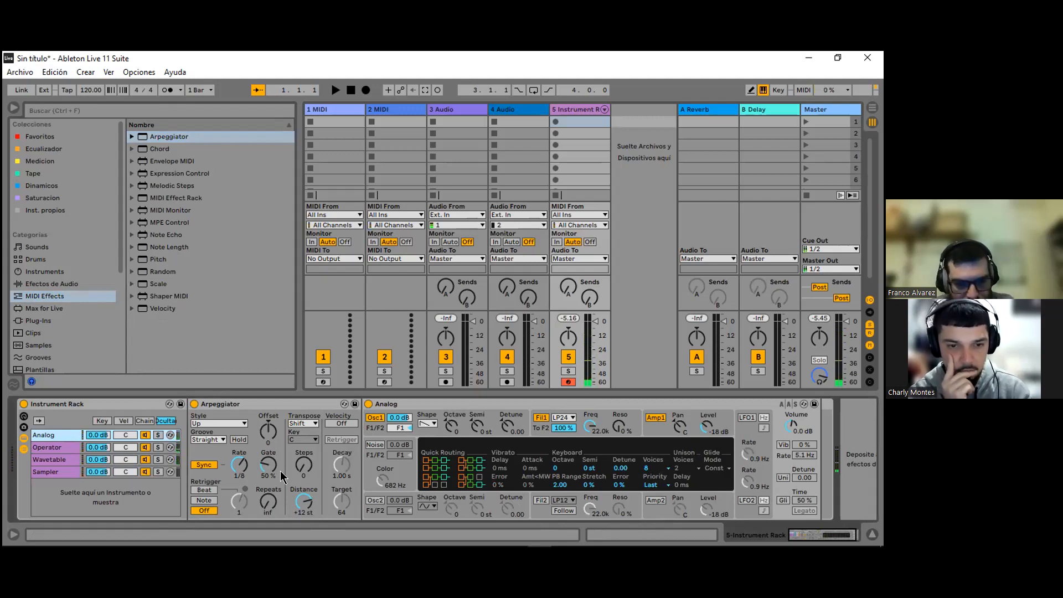
# Step: Set the Arpeggiator's Rate to 1/16 and raise its Steps value
pyautogui.moveTo(244, 474); pyautogui.dragTo(244, 451)
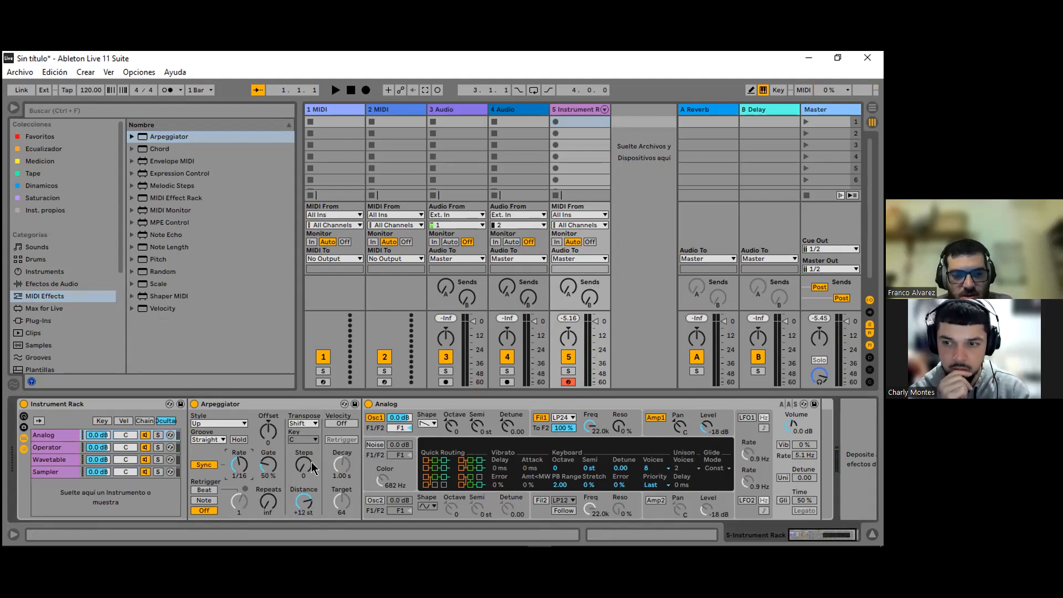
pyautogui.moveTo(307, 474); pyautogui.dragTo(307, 469)
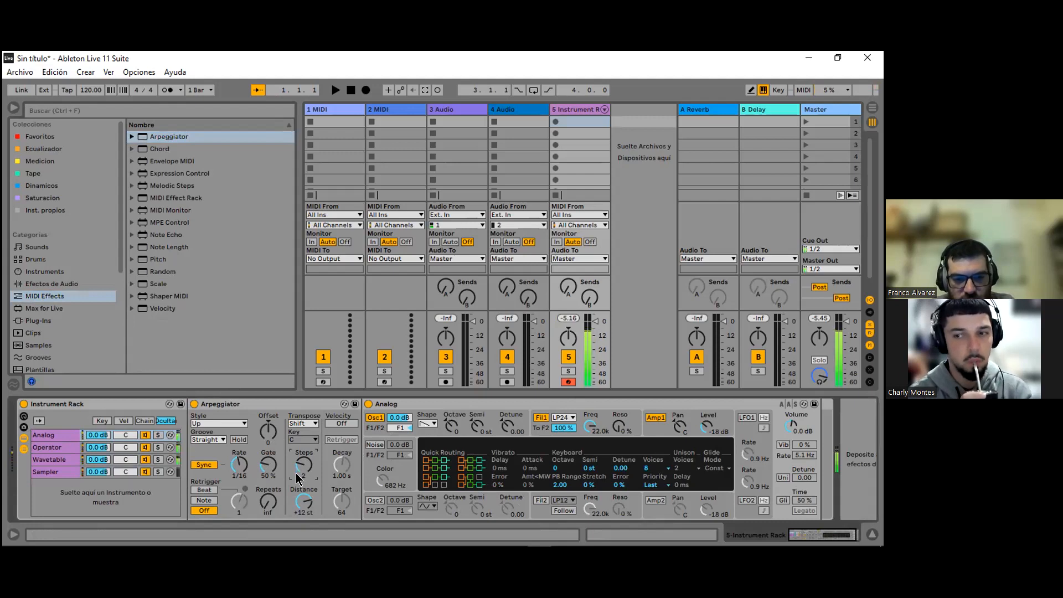
# Step: Set the Arpeggiator's Rate to 1/8 and lower the project tempo to 89 BPM
pyautogui.moveTo(242, 467); pyautogui.dragTo(241, 457)
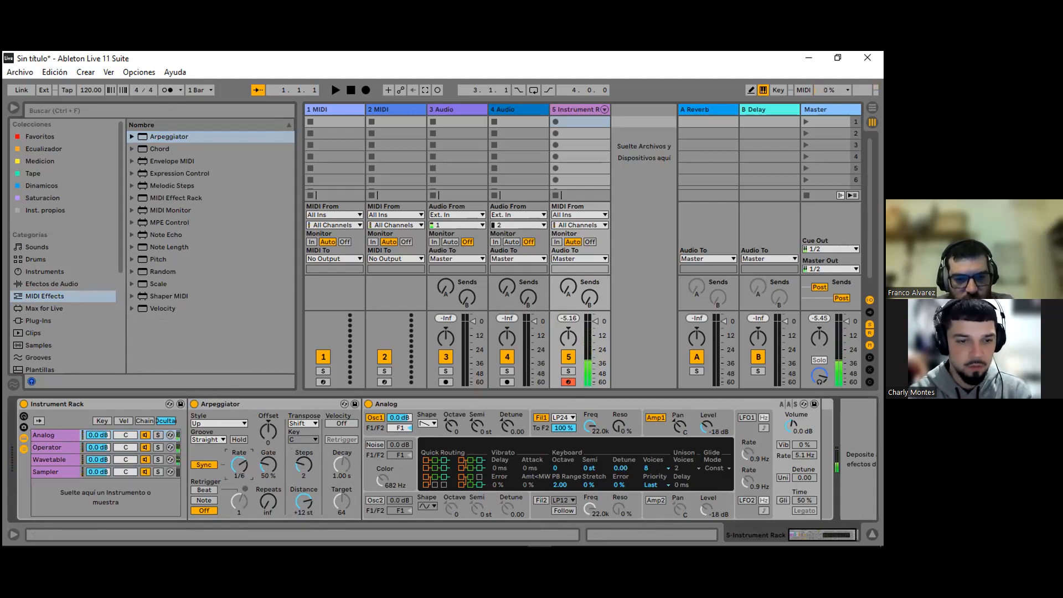
pyautogui.moveTo(92, 90); pyautogui.dragTo(91, 107)
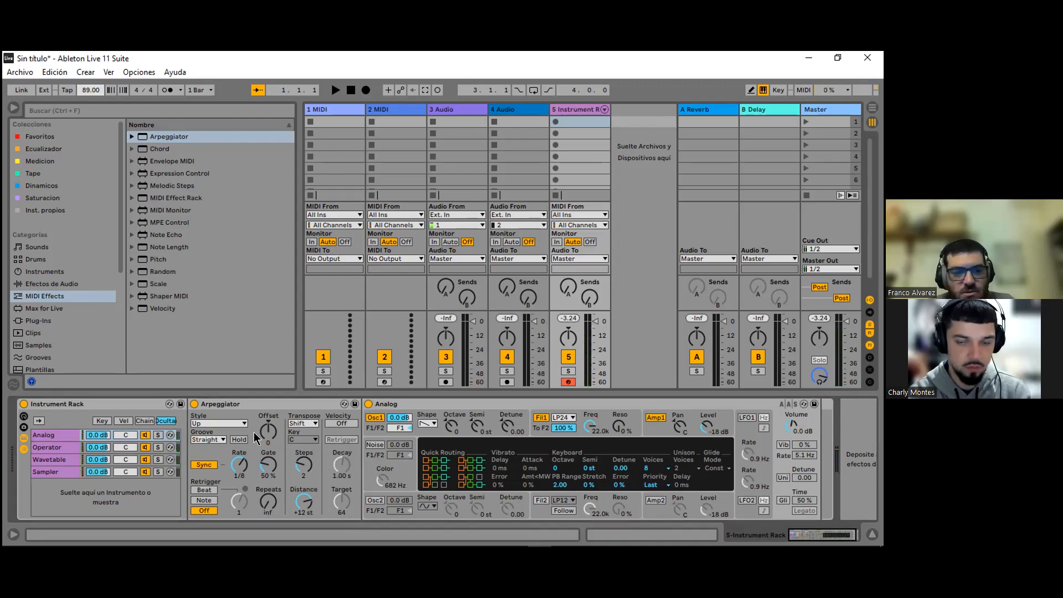
# Step: Raise Send A on the Instrument Rack track to feed the A Reverb return
pyautogui.moveTo(573, 291); pyautogui.dragTo(573, 221)
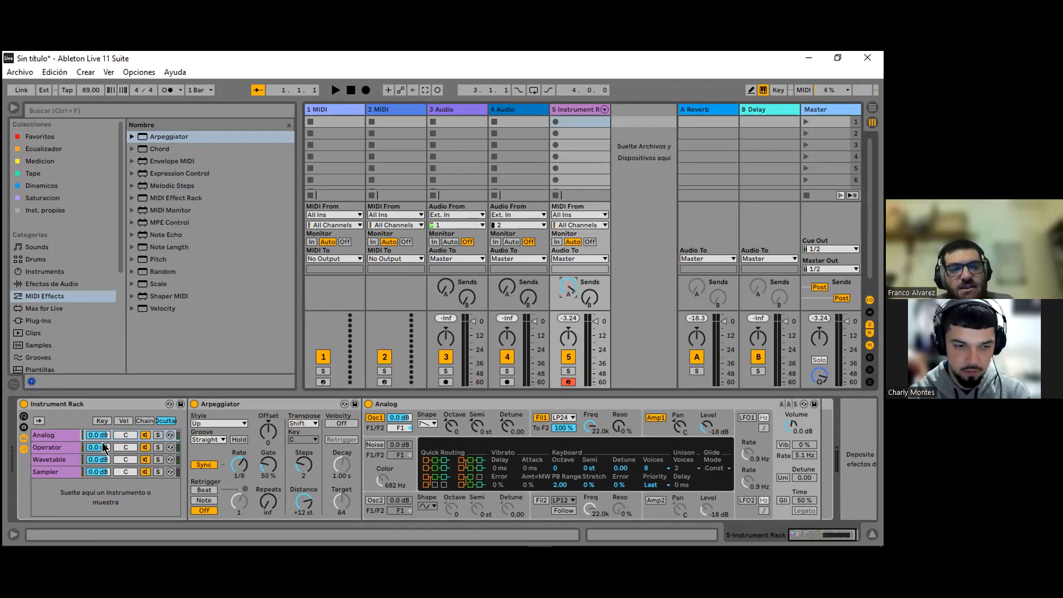
# Step: Deactivate the rack's Operator, Wavetable and Sampler chains and show the Analog chain's devices
pyautogui.click(146, 450)
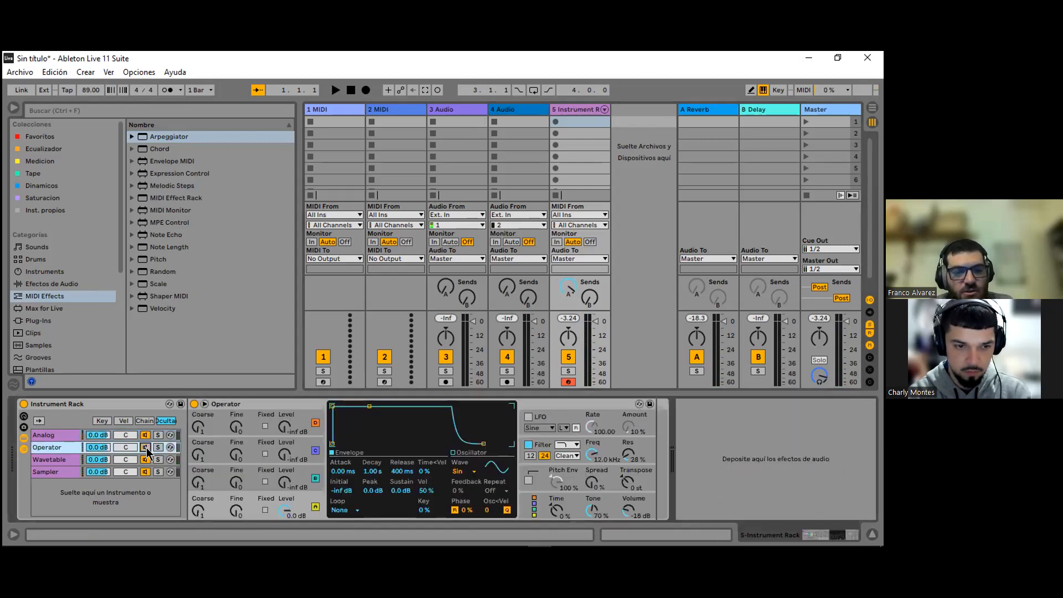
pyautogui.click(146, 461)
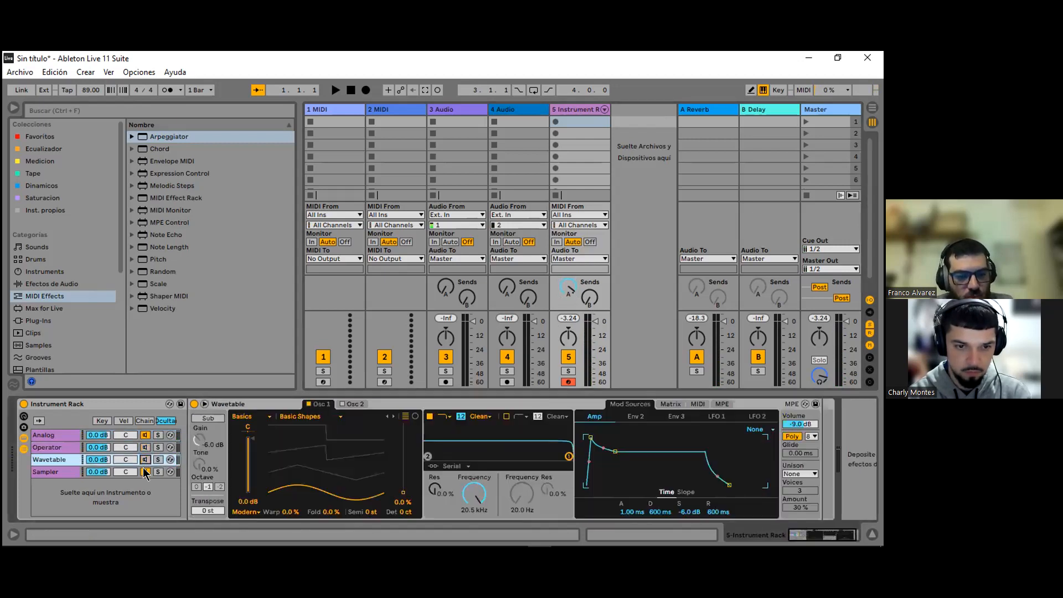
pyautogui.click(146, 474)
pyautogui.click(66, 436)
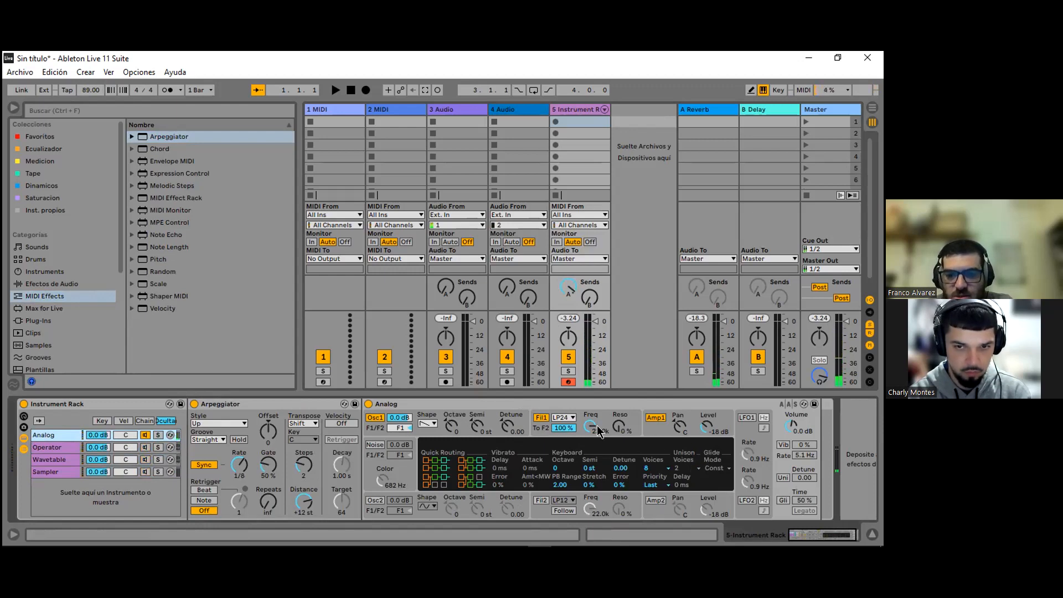
# Step: Lower Analog's Filter 1 frequency to 5.4k and give the Amp 1 envelope a 40 ms attack and 97 ms decay
pyautogui.moveTo(591, 428); pyautogui.dragTo(592, 425)
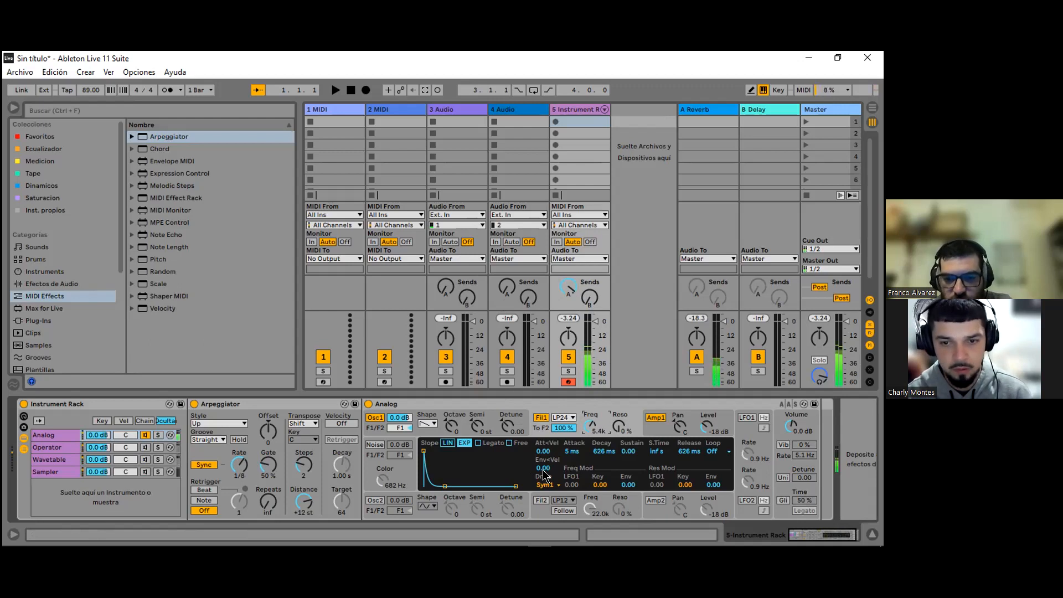
pyautogui.click(648, 430)
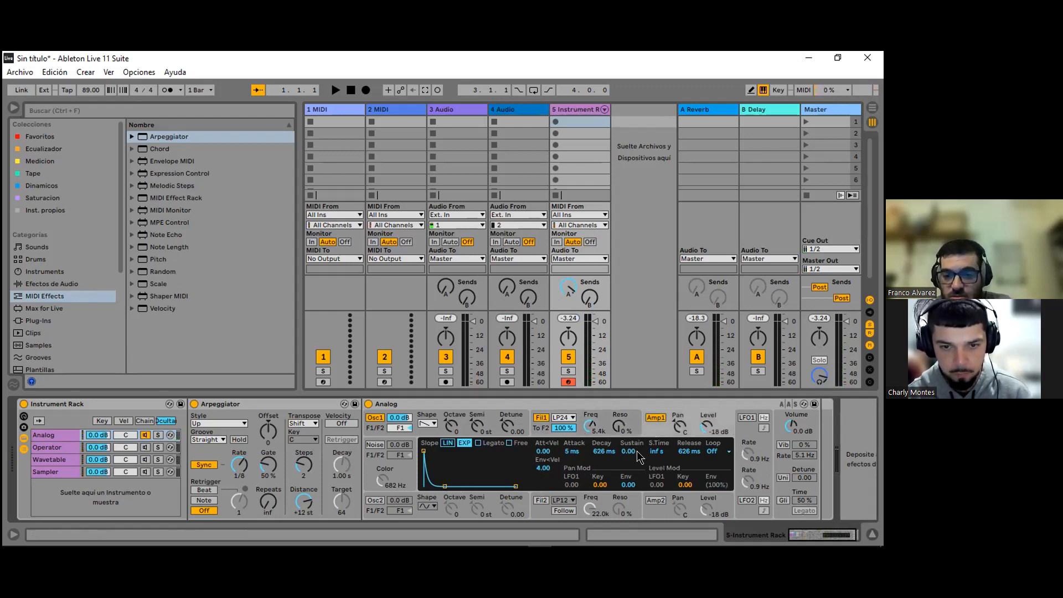
pyautogui.moveTo(603, 452); pyautogui.dragTo(604, 465)
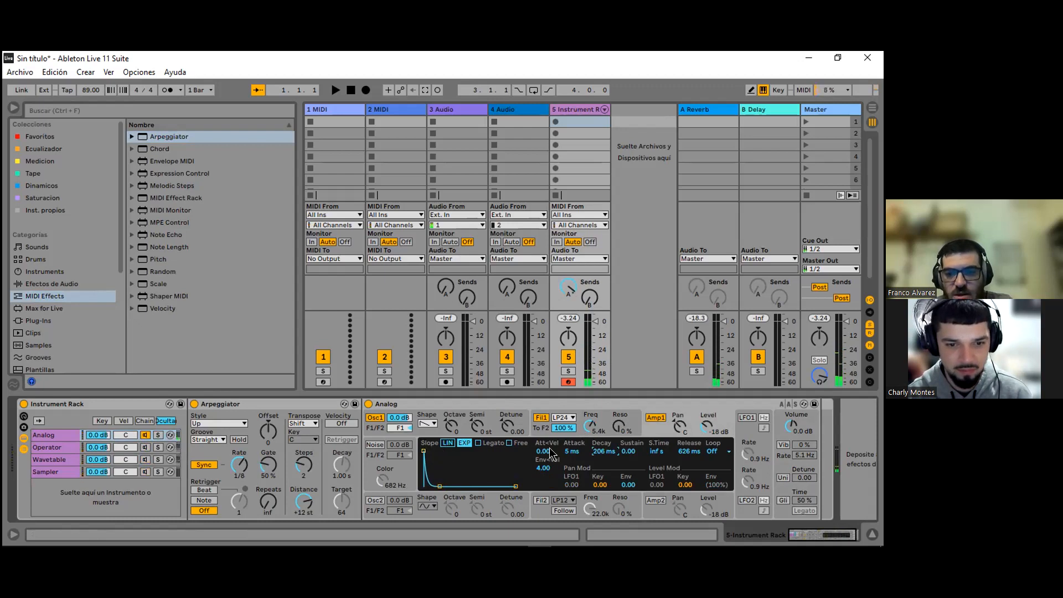
pyautogui.click(572, 451)
pyautogui.moveTo(572, 452); pyautogui.dragTo(603, 452)
pyautogui.click(603, 451)
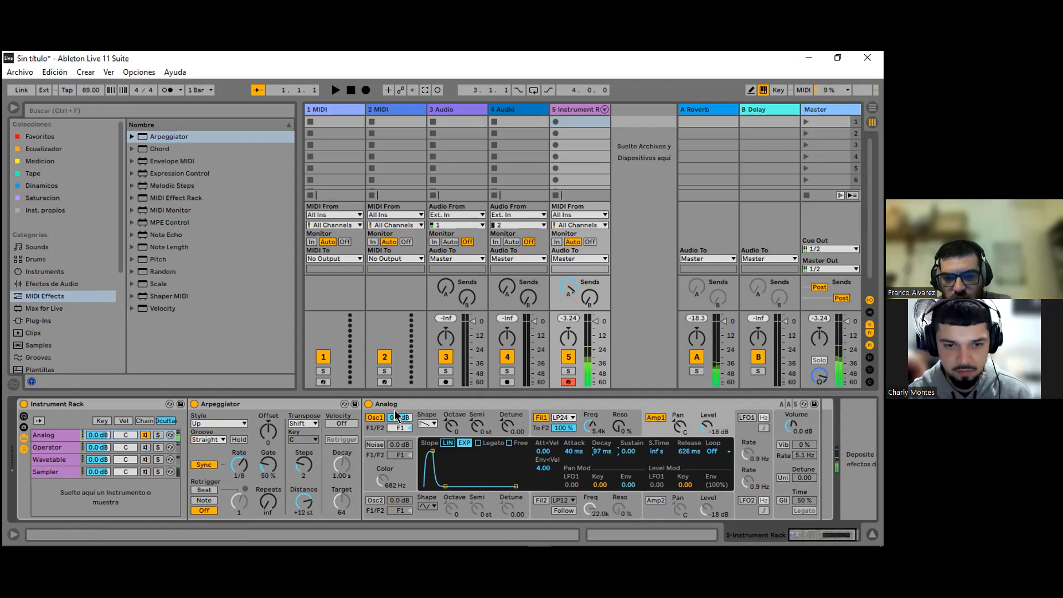
# Step: Change the shape of Analog's Oscillator 1 to a sine wave
pyautogui.click(427, 424)
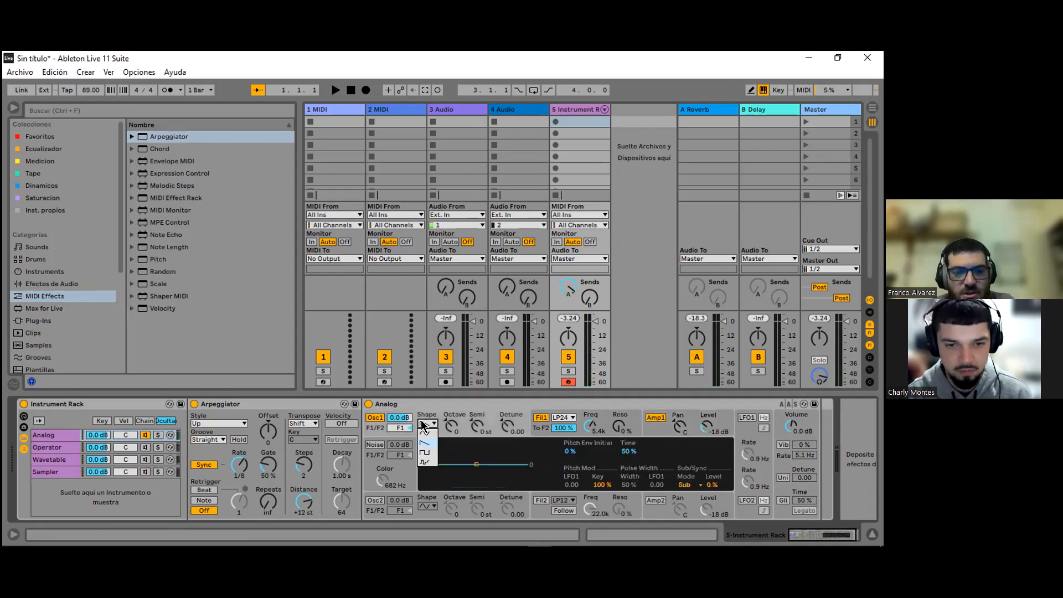
pyautogui.click(429, 434)
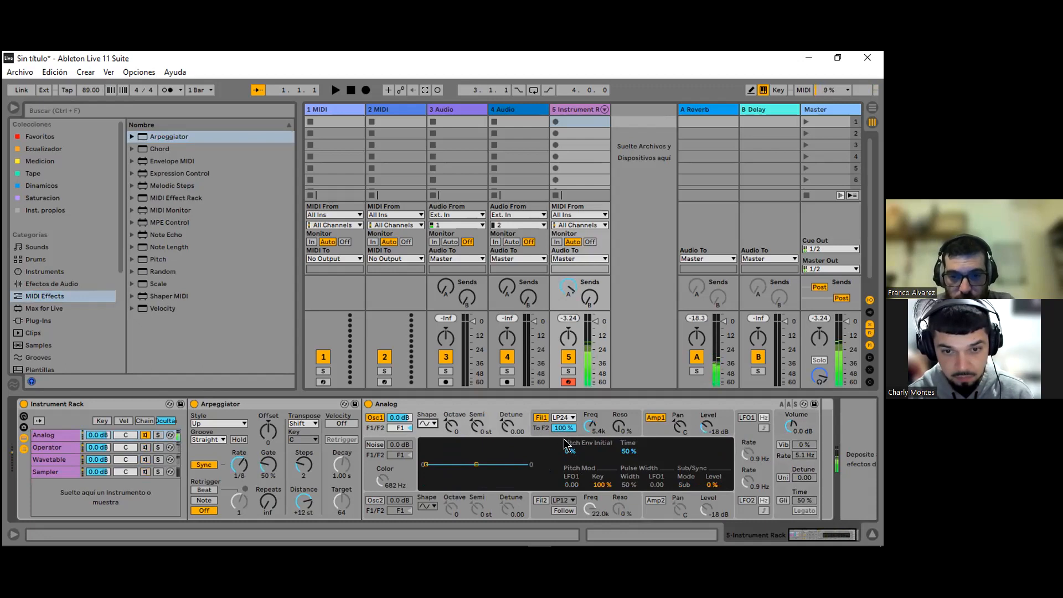
# Step: Enable Analog's LFO 1 at a rate of 5.3 Hz and modulate the Filter 1 frequency with it by 0.95
pyautogui.click(746, 419)
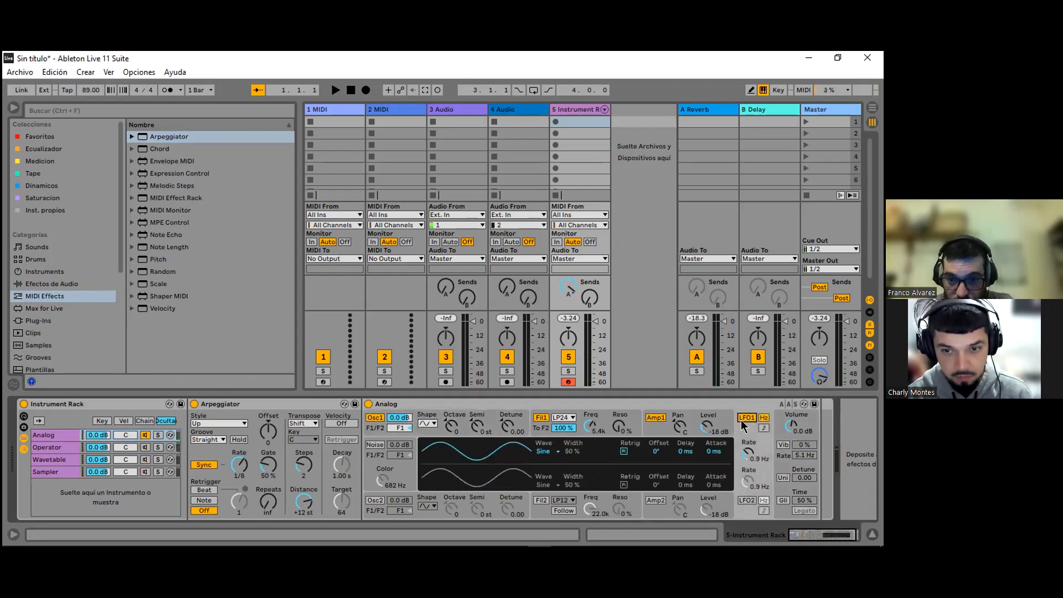
pyautogui.click(602, 417)
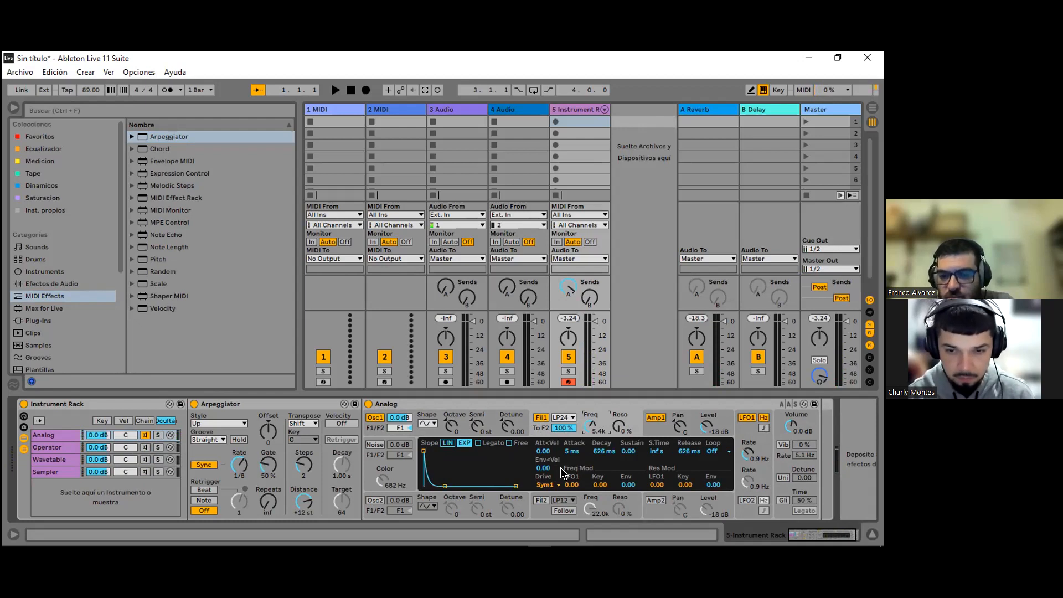
pyautogui.moveTo(571, 486); pyautogui.dragTo(572, 471)
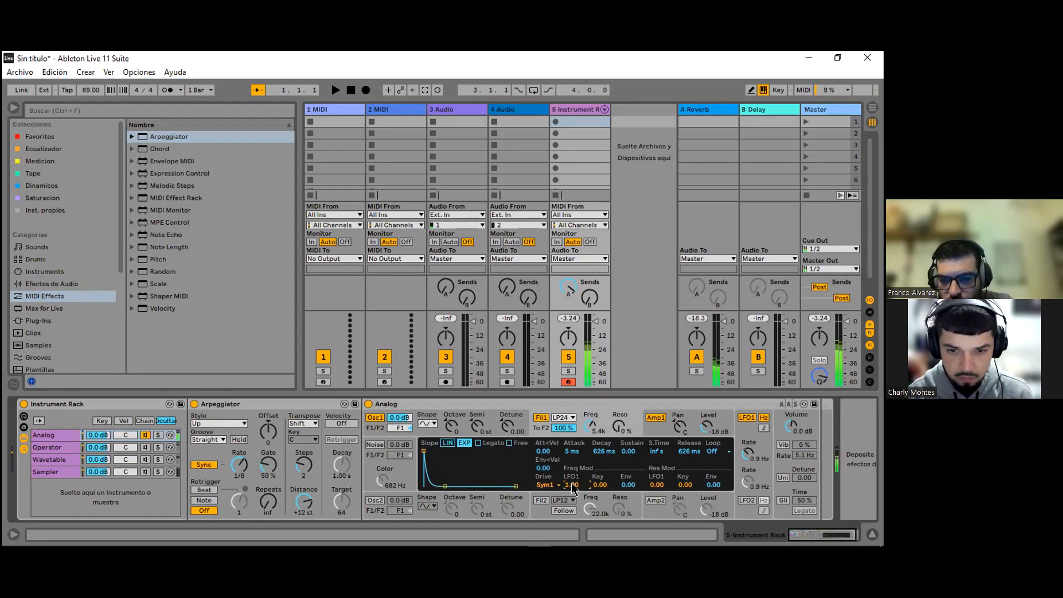
pyautogui.moveTo(749, 453); pyautogui.dragTo(749, 432)
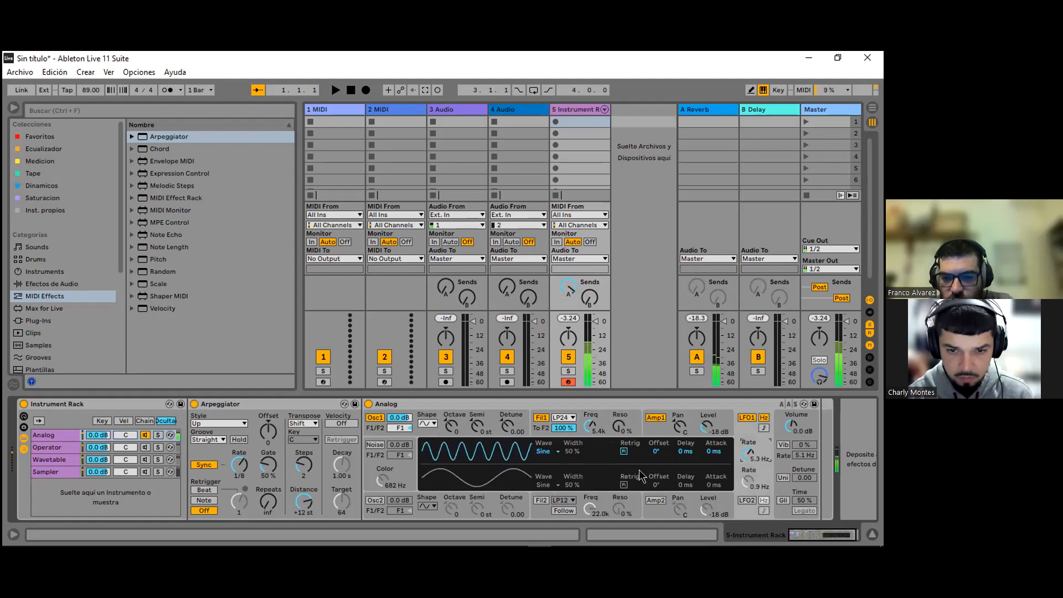
# Step: Lengthen the decay of Analog's Amp 1 envelope to 304 ms
pyautogui.click(591, 427)
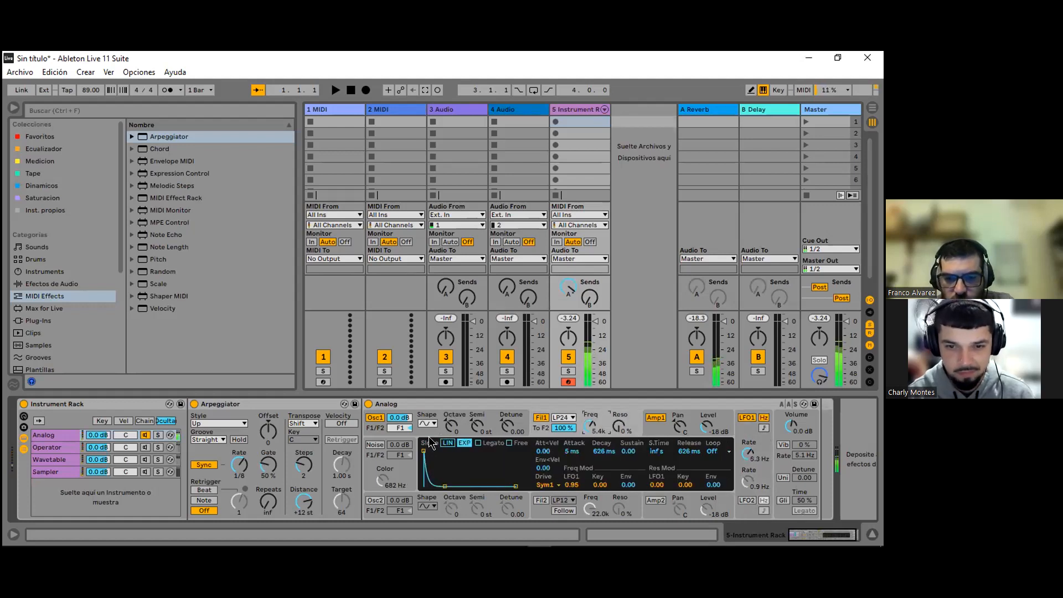
pyautogui.click(651, 429)
pyautogui.moveTo(447, 490); pyautogui.dragTo(452, 487)
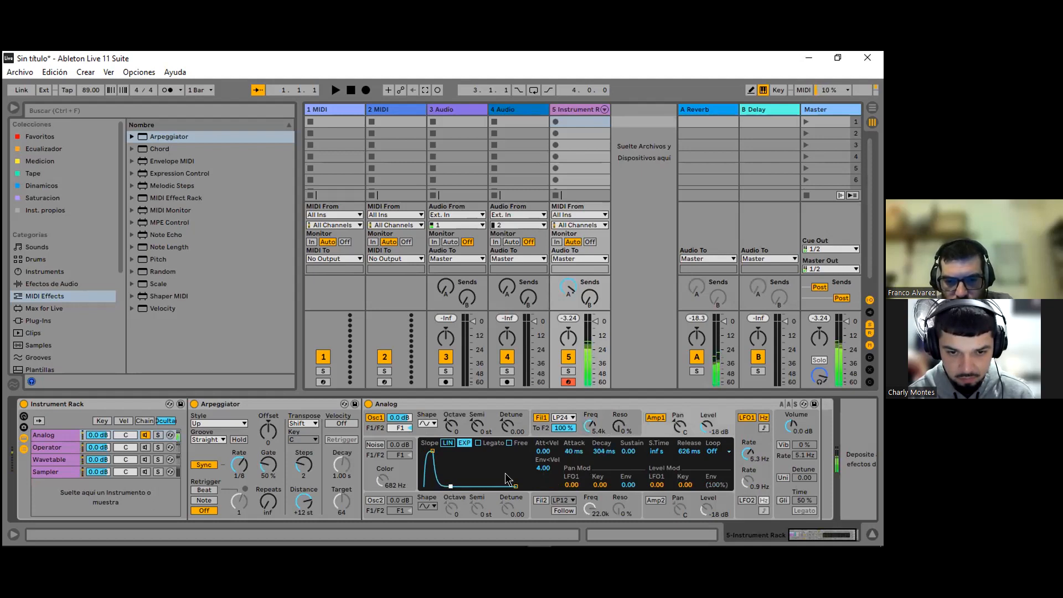
# Step: Set the LFO 1 modulation amount of Analog's Filter 1 frequency to 4.00
pyautogui.click(619, 425)
pyautogui.moveTo(571, 484); pyautogui.dragTo(572, 468)
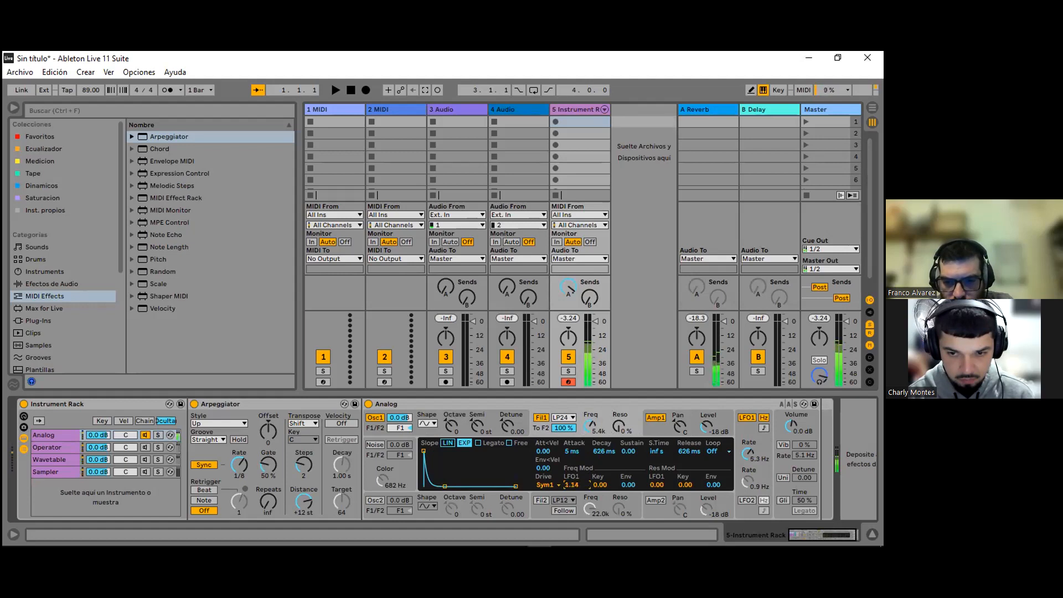
pyautogui.moveTo(567, 483); pyautogui.dragTo(567, 501)
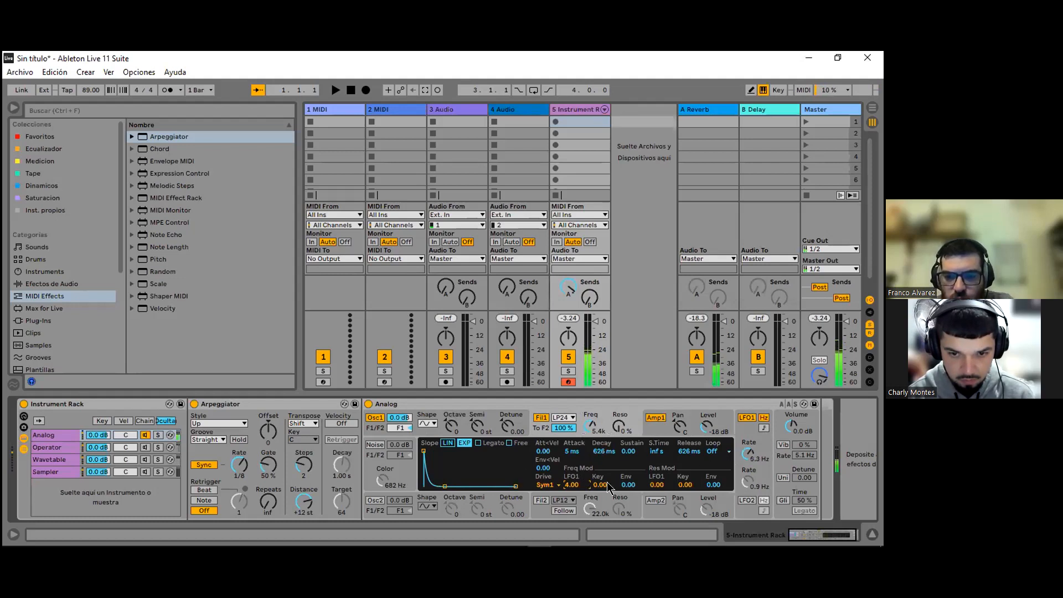
# Step: Raise Analog's Filter 1 resonance to 40% and slow the LFO 1 rate to 3.7 Hz
pyautogui.moveTo(618, 427); pyautogui.dragTo(619, 427)
pyautogui.moveTo(748, 454); pyautogui.dragTo(749, 462)
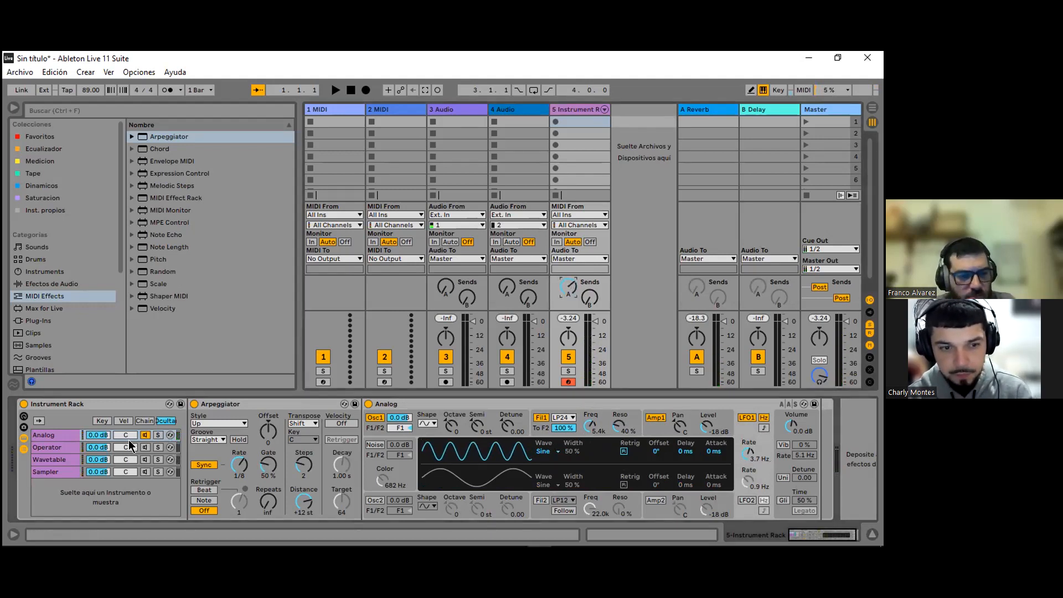
# Step: Reactivate the rack's Operator chain and show its Operator synth
pyautogui.click(55, 436)
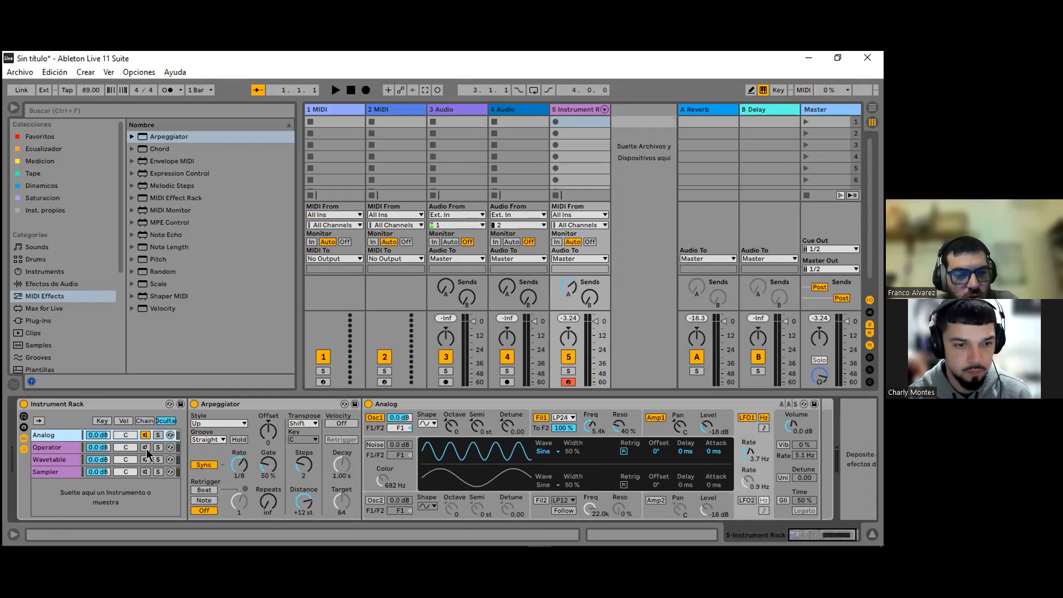
pyautogui.click(70, 449)
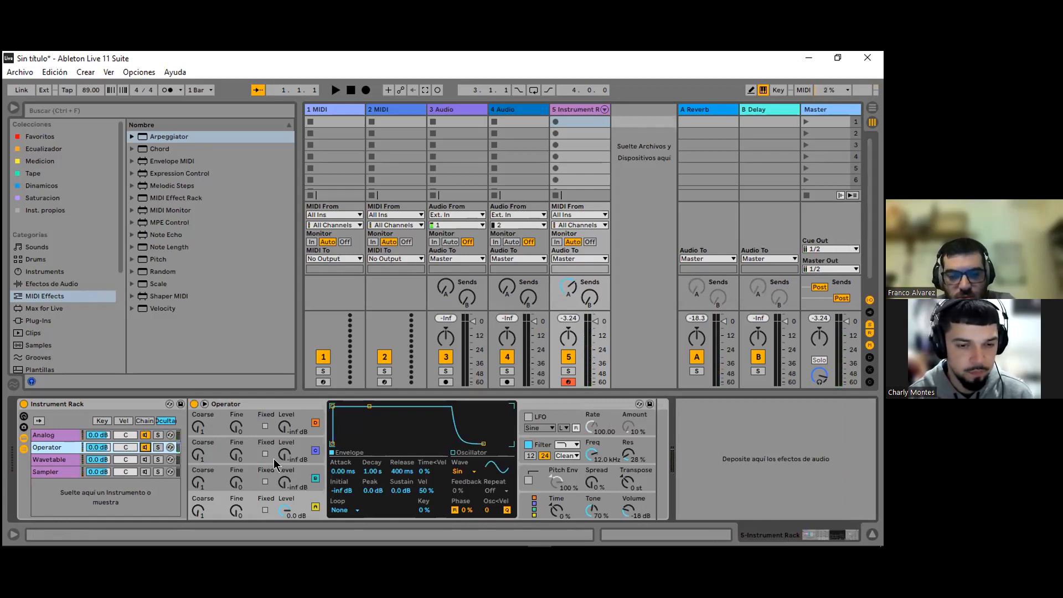
pyautogui.click(320, 406)
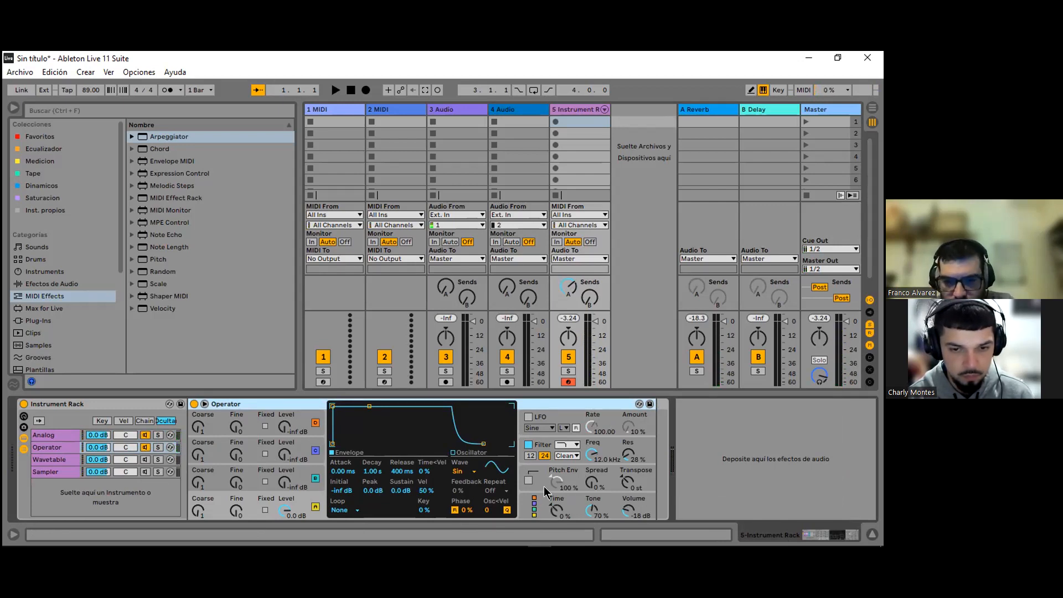
# Step: Set Operator's oscillator A to Coarse 0.5 and lengthen its envelope attack to 1.84 s
pyautogui.click(295, 503)
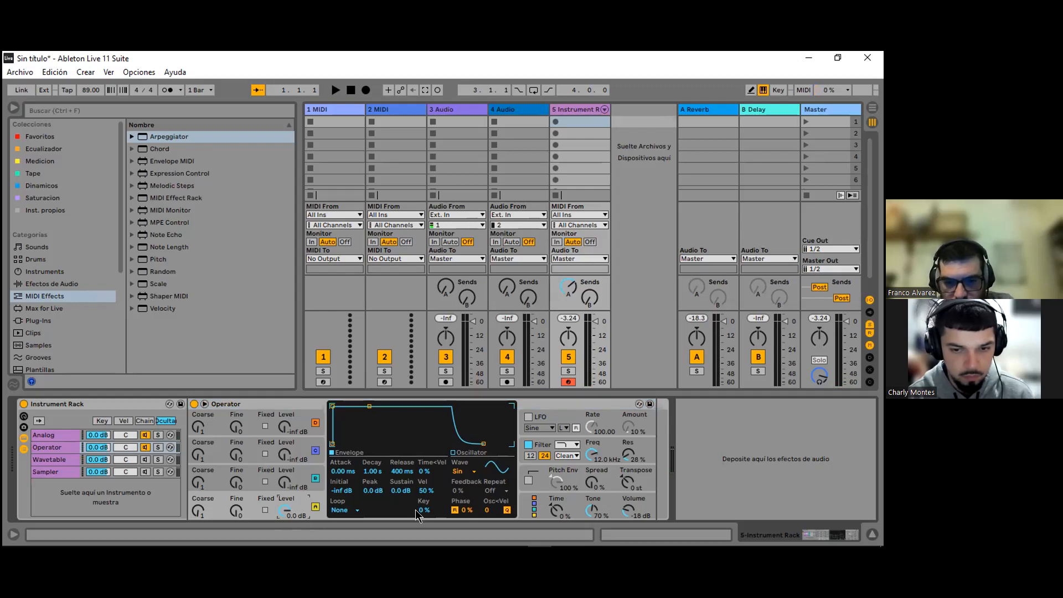
pyautogui.moveTo(207, 509); pyautogui.dragTo(209, 512)
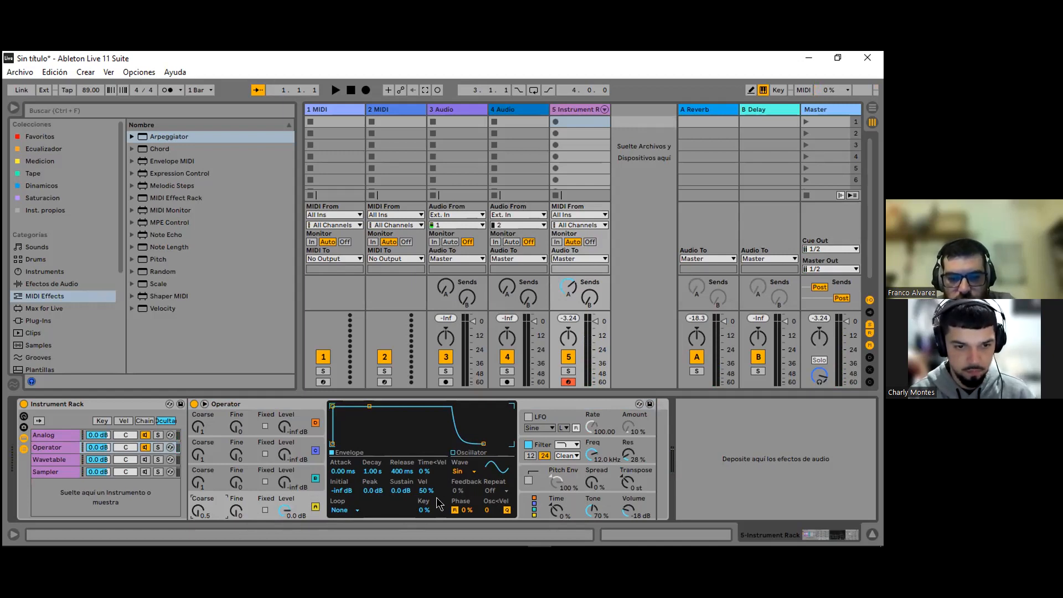
pyautogui.moveTo(333, 406); pyautogui.dragTo(385, 406)
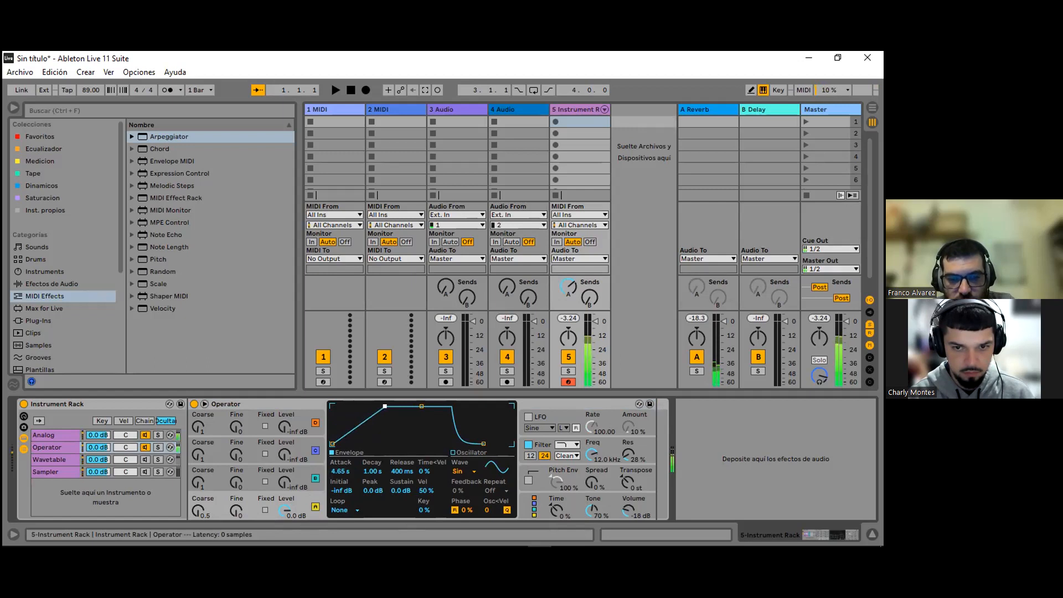
pyautogui.moveTo(385, 407); pyautogui.dragTo(381, 406)
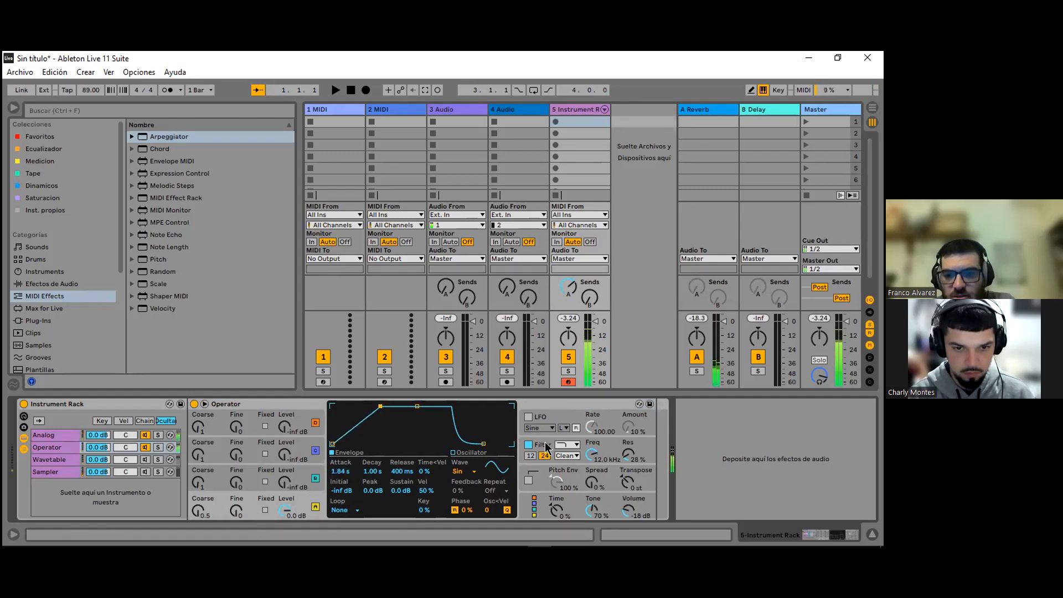
# Step: Set Operator's oscillator A level to -9.8 dB and its oscillator B level to -10 dB
pyautogui.moveTo(285, 510); pyautogui.dragTo(285, 518)
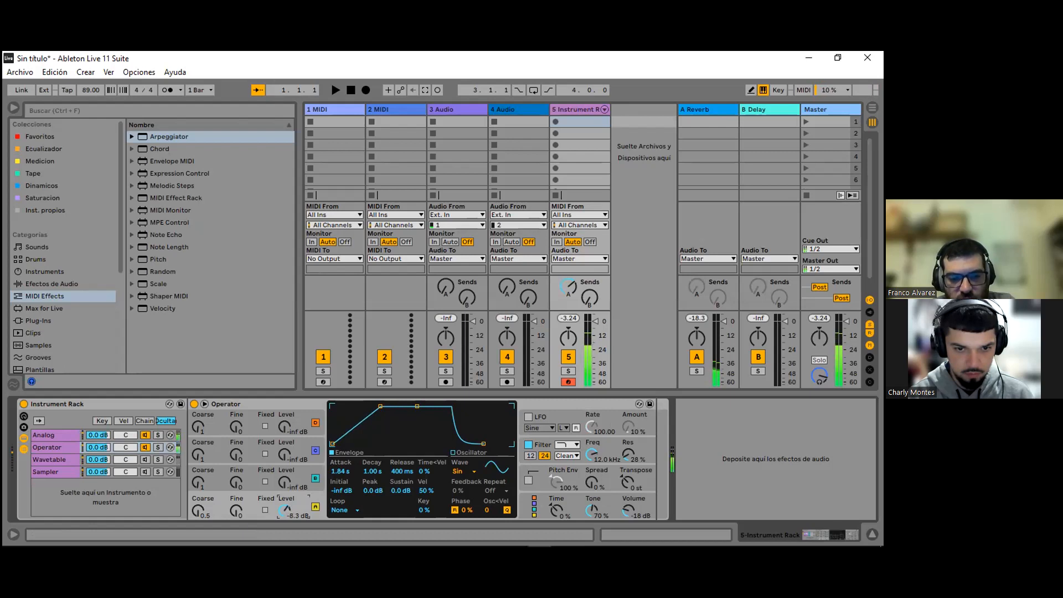
pyautogui.moveTo(285, 510); pyautogui.dragTo(285, 513)
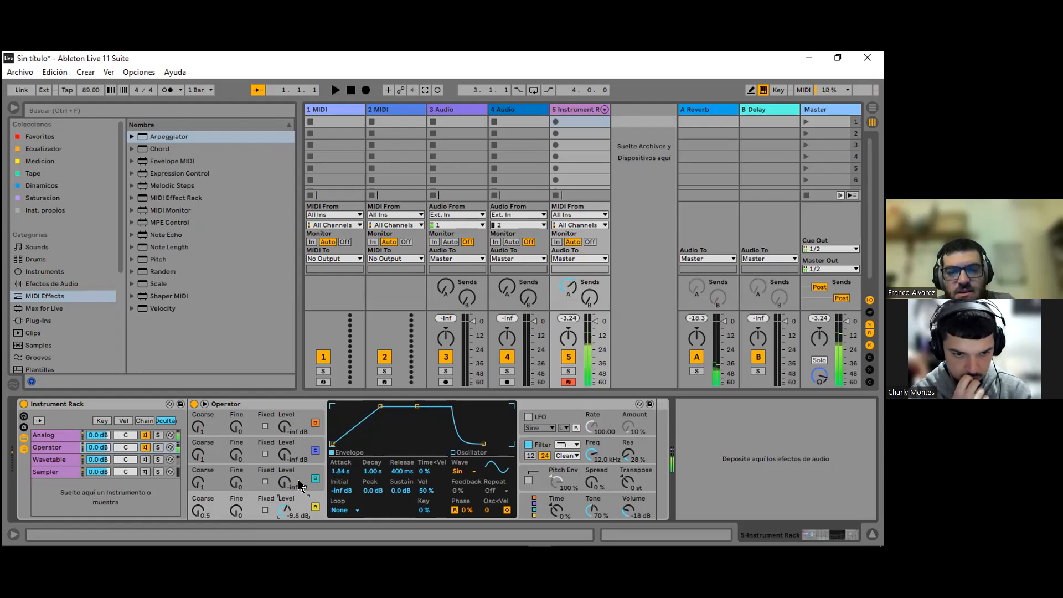
pyautogui.click(283, 483)
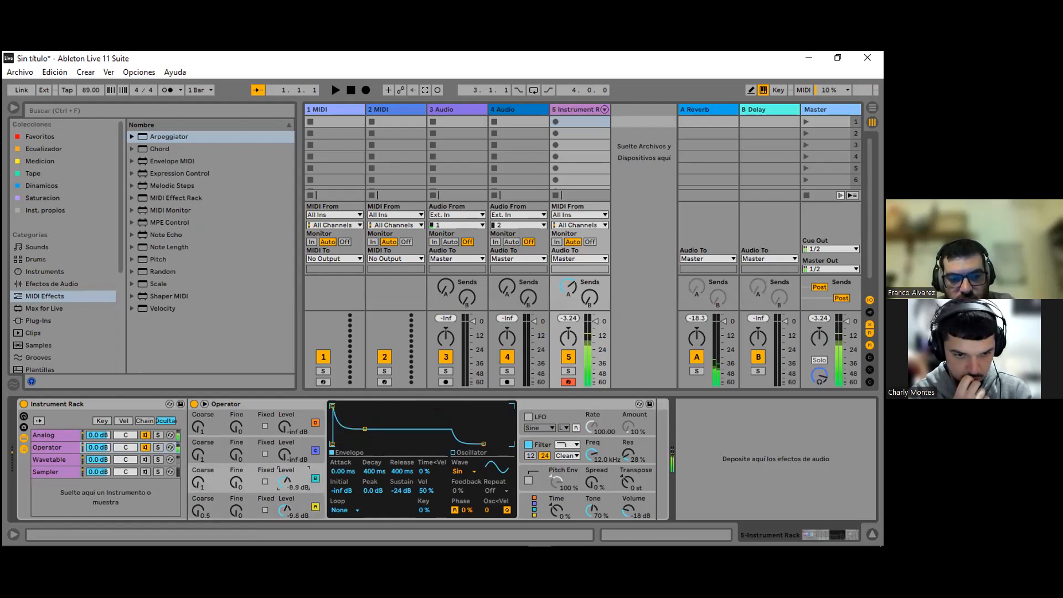
pyautogui.moveTo(283, 484); pyautogui.dragTo(304, 493)
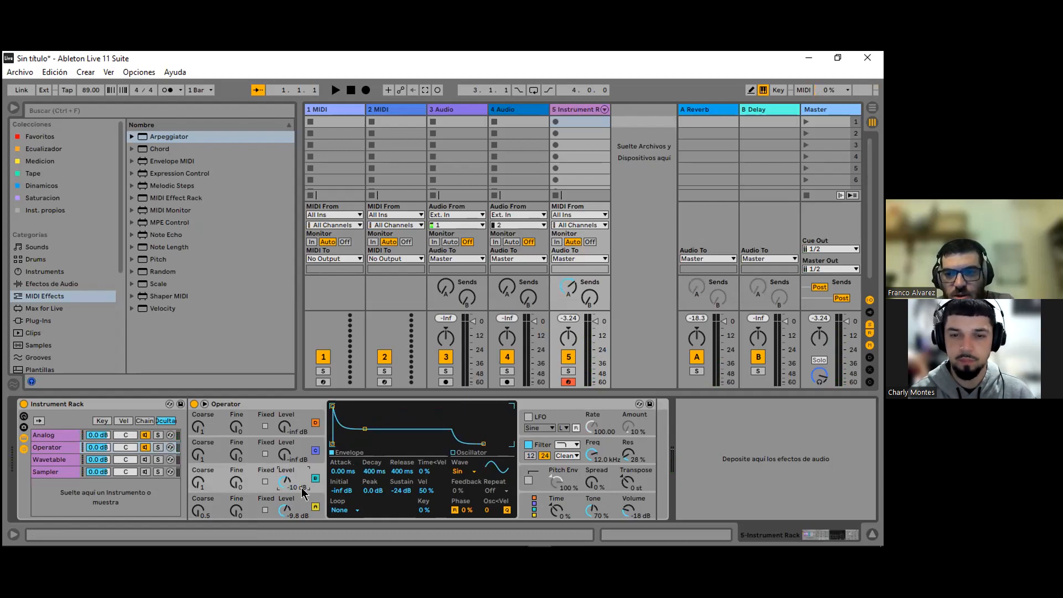
# Step: Set Operator's oscillator B to Coarse 4 and change its waveform to Saw 4
pyautogui.click(197, 482)
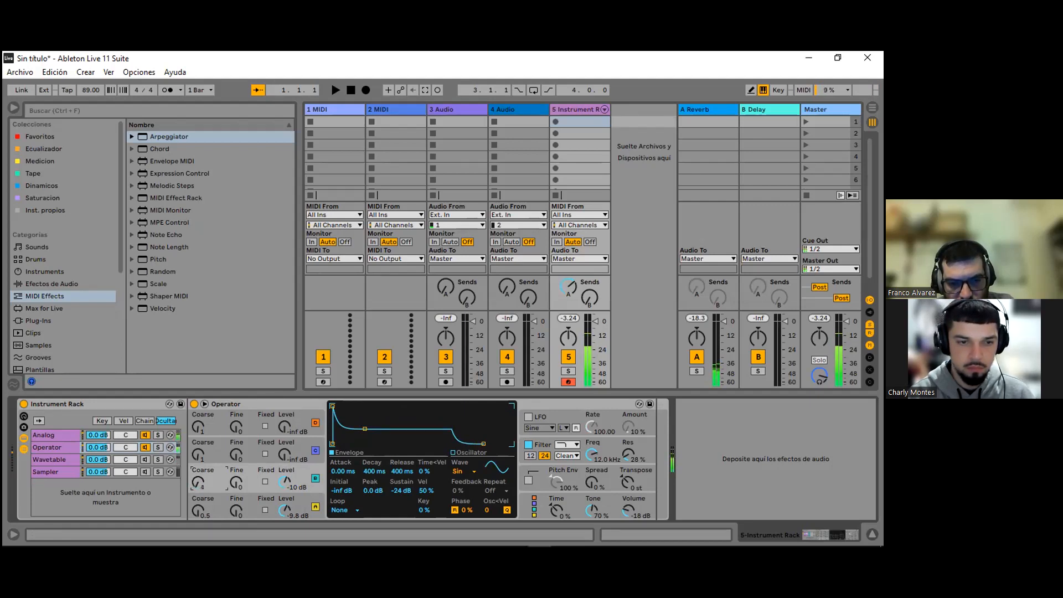
pyautogui.click(468, 472)
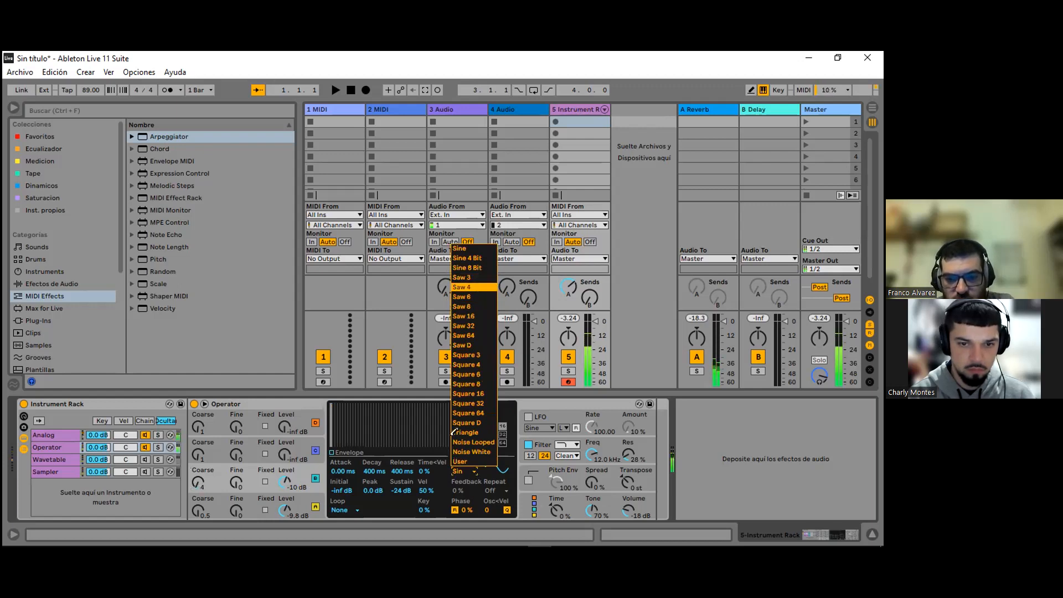
pyautogui.click(475, 288)
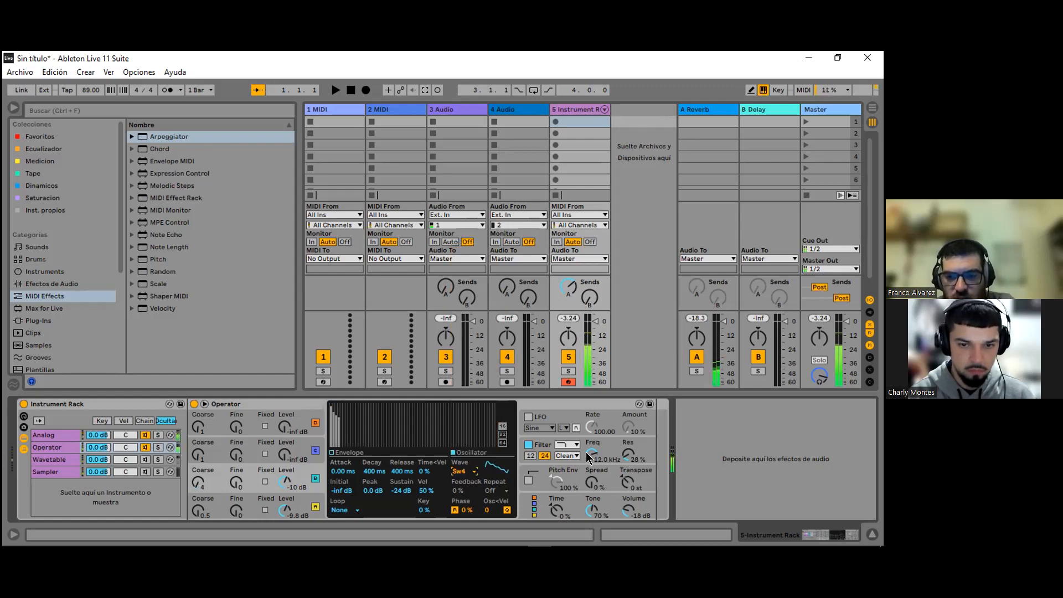
# Step: Set Operator's filter resonance to 40% and its frequency to 1.37 kHz, and display the Wavetable chain
pyautogui.moveTo(628, 455); pyautogui.dragTo(591, 468)
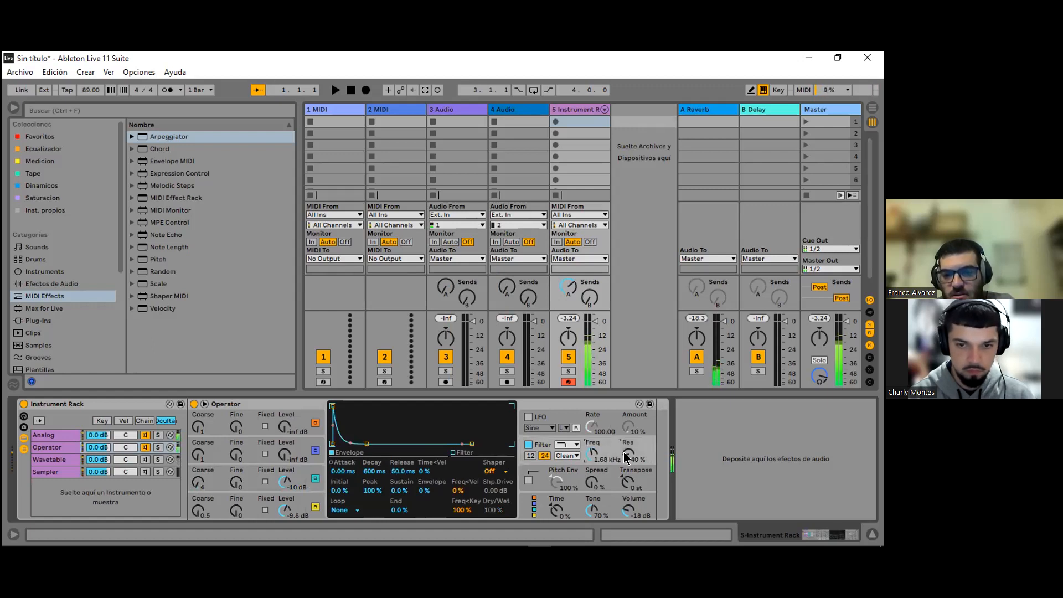
pyautogui.click(602, 459)
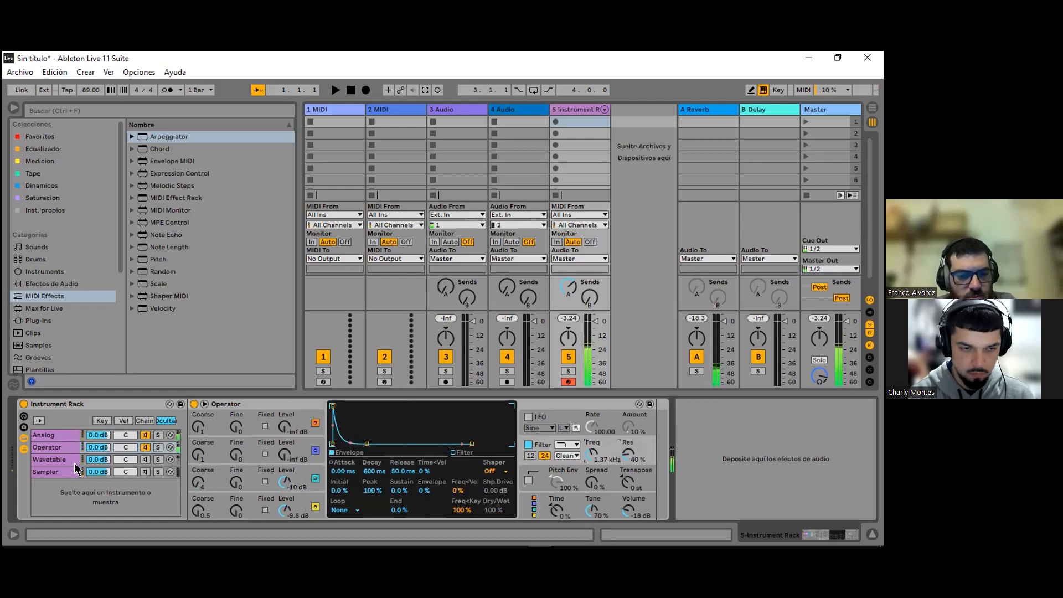
pyautogui.click(66, 459)
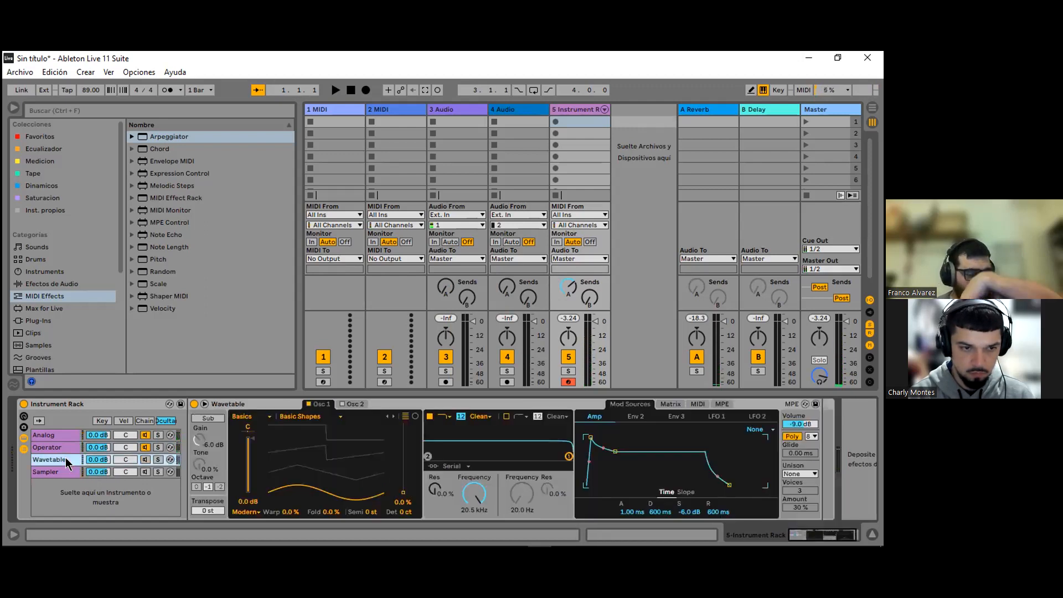
# Step: Create a one-bar MIDI clip in the Instrument Rack track's first slot, fill it with a C3 note, and launch it
pyautogui.doubleClick(572, 120)
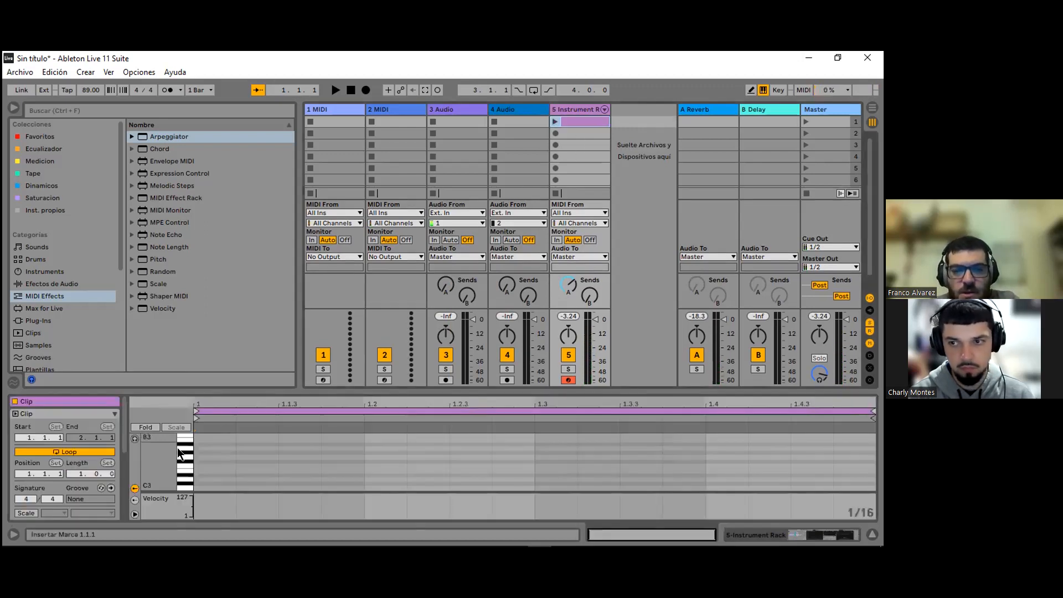
pyautogui.doubleClick(200, 487)
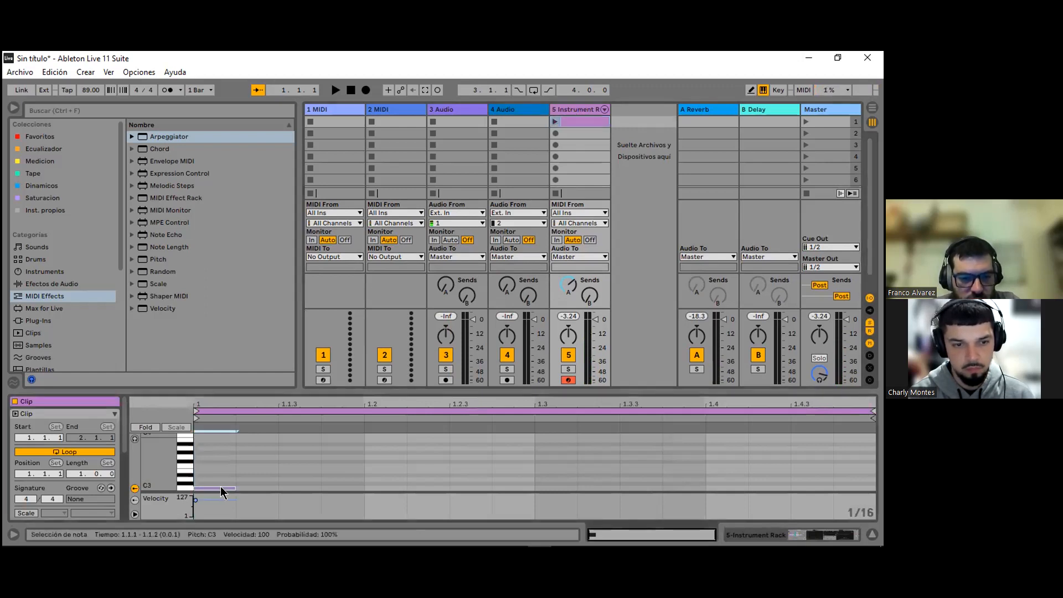
pyautogui.moveTo(230, 487); pyautogui.dragTo(864, 516)
pyautogui.press('space')
pyautogui.click(552, 121)
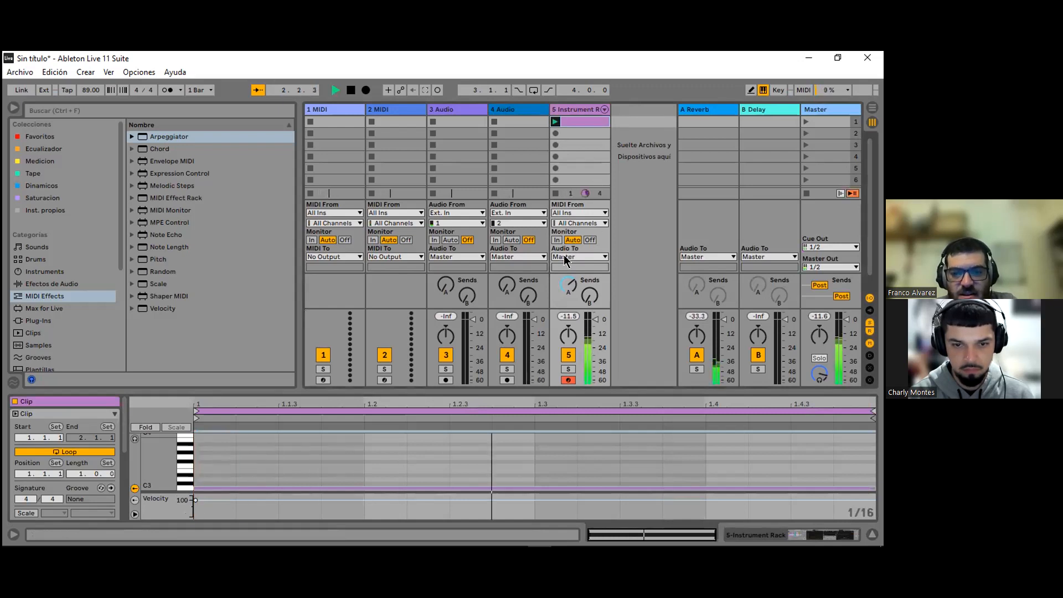
# Step: Transpose the clip's sustained note down an octave to C2
pyautogui.scroll(-2, 292, 449)
pyautogui.scroll(-2, 291, 448)
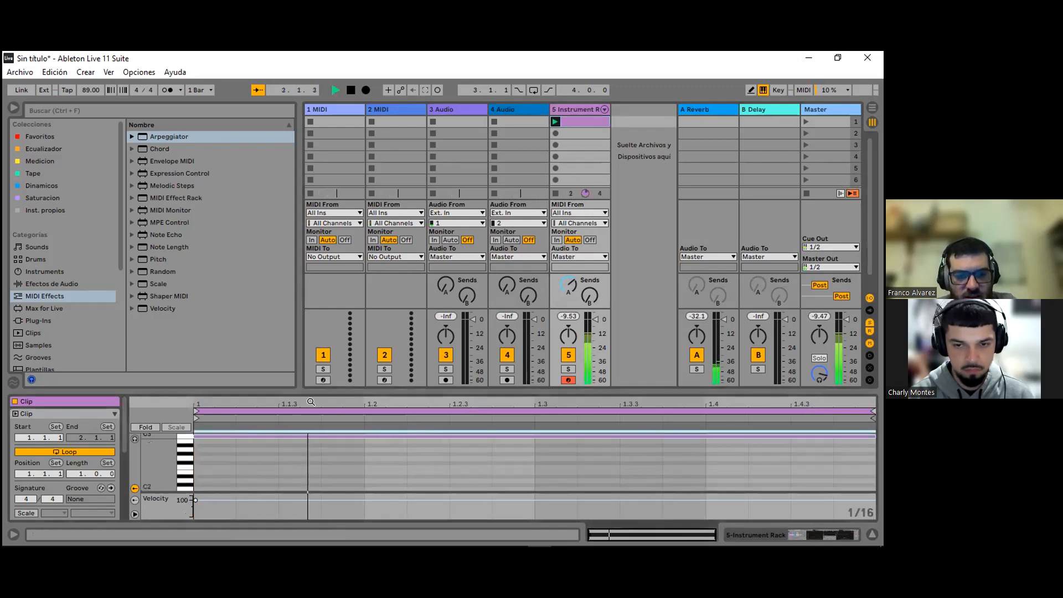
pyautogui.moveTo(332, 391); pyautogui.dragTo(339, 292)
pyautogui.scroll(2, 348, 396)
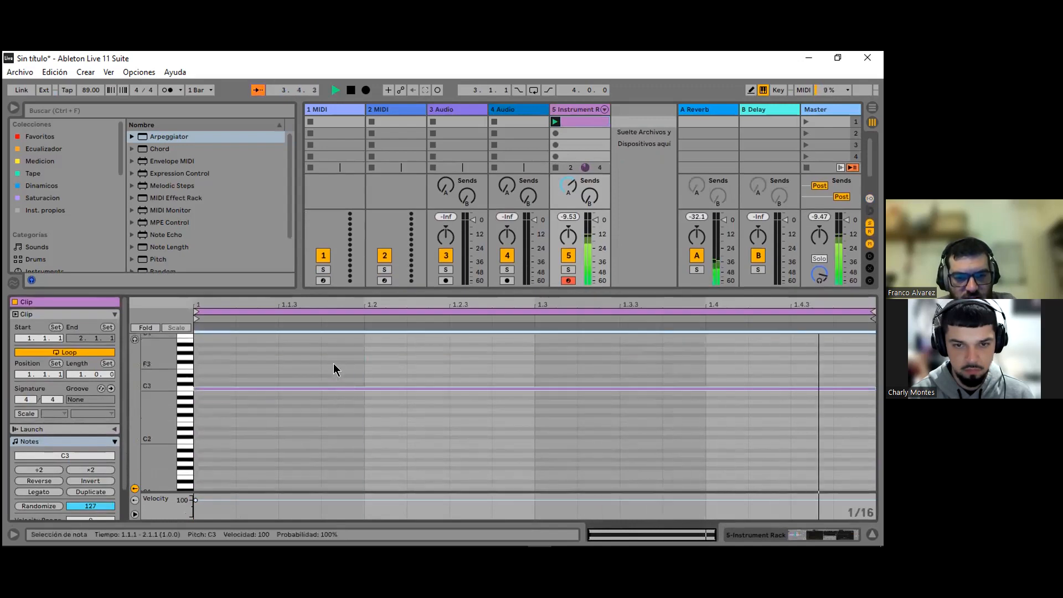
pyautogui.hotkey('shift', 'Down')
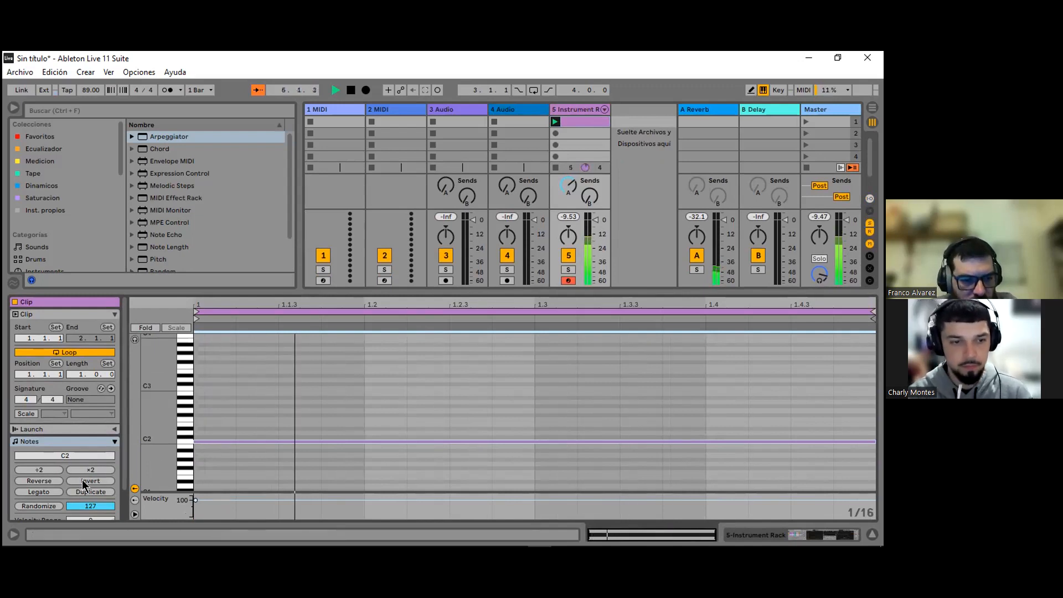
pyautogui.moveTo(468, 292); pyautogui.dragTo(467, 319)
pyautogui.moveTo(468, 364); pyautogui.dragTo(460, 391)
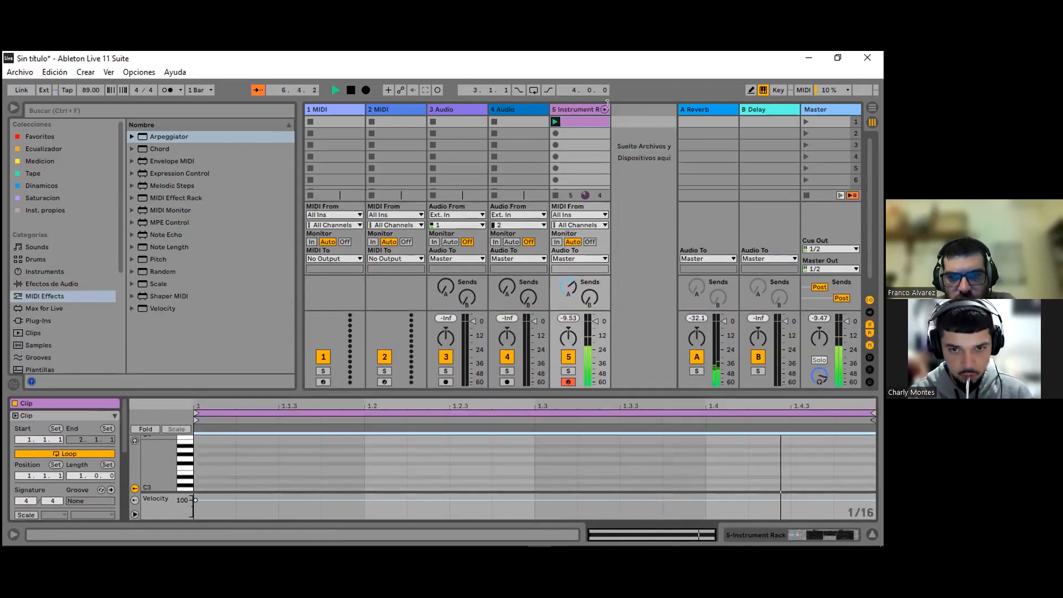
# Step: Return to the rack's devices, reactivate the Wavetable chain, and play the clip briefly
pyautogui.click(607, 108)
pyautogui.press('space')
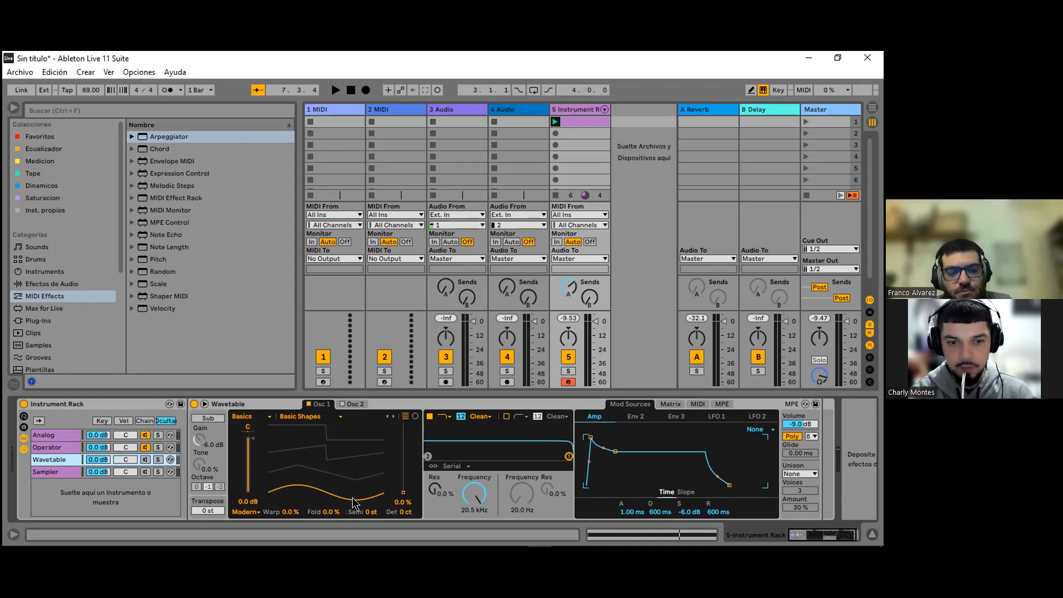
pyautogui.click(144, 460)
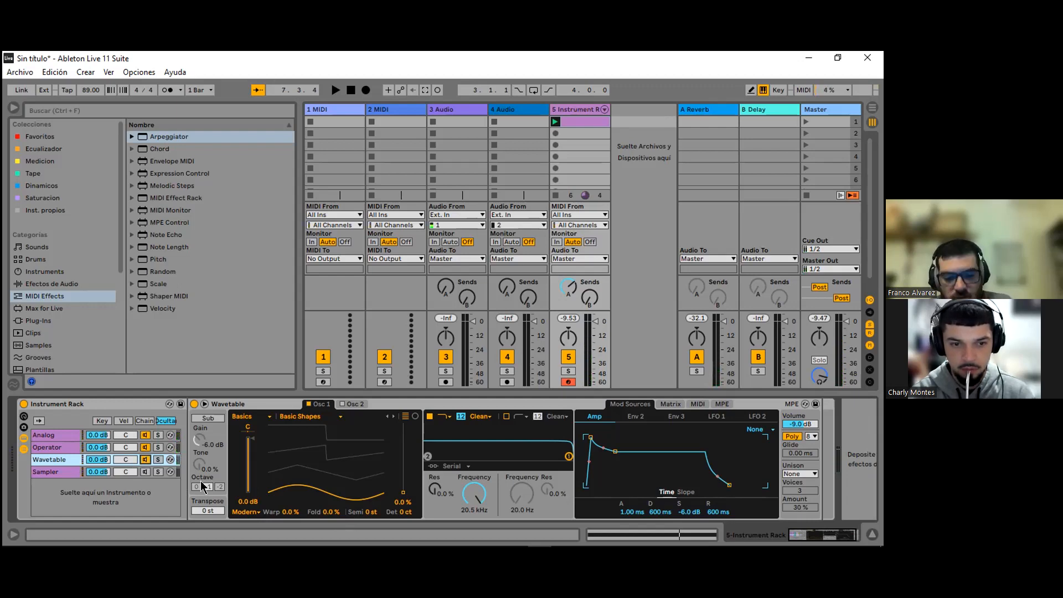
pyautogui.press('space')
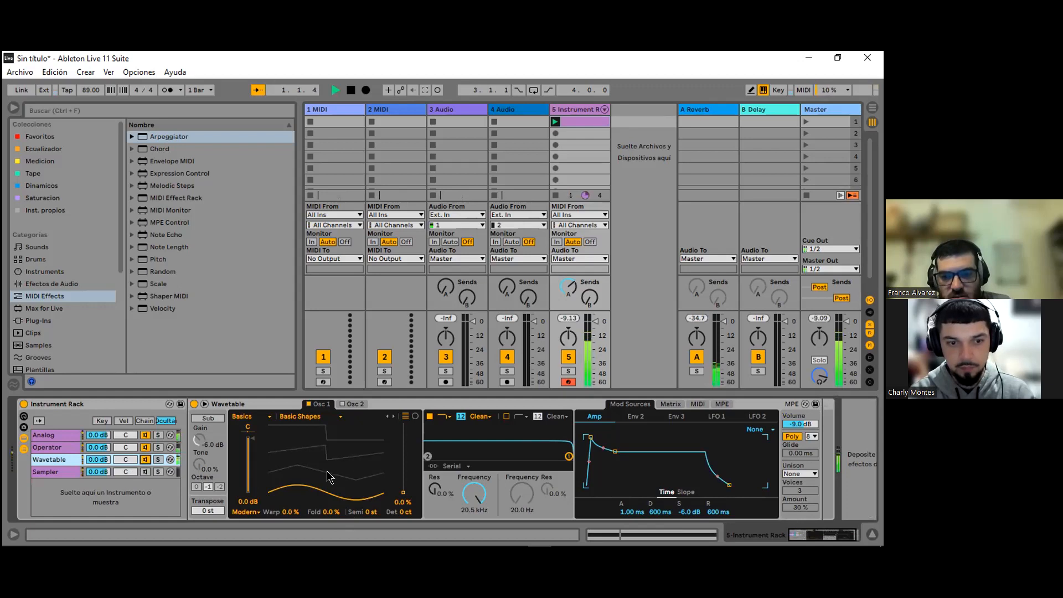
pyautogui.press('space')
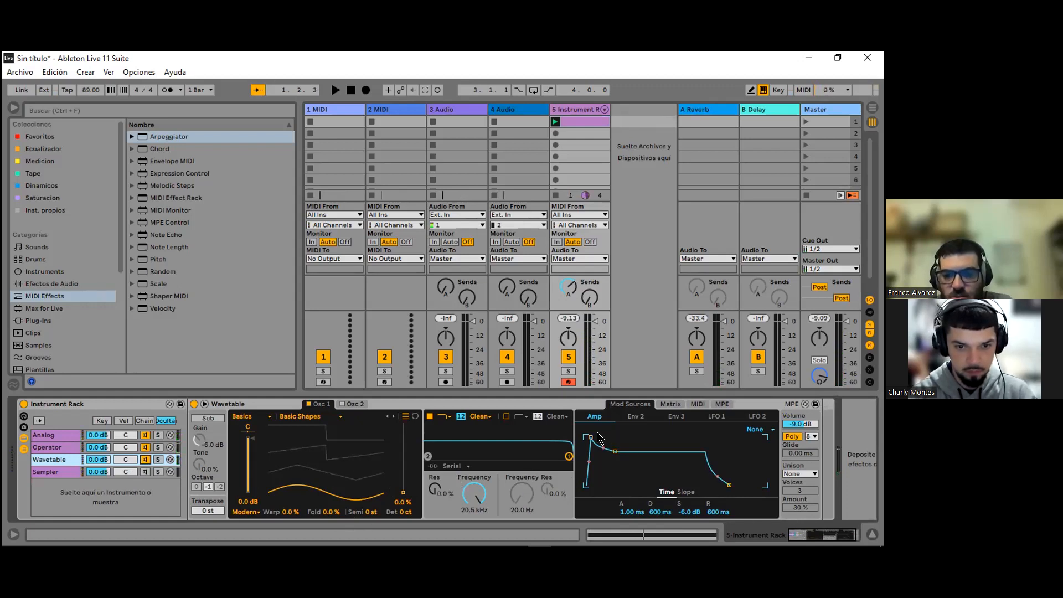
# Step: Lengthen Wavetable's amp envelope attack to 3.16 s and set its unison mode to Random Note
pyautogui.moveTo(588, 441); pyautogui.dragTo(623, 438)
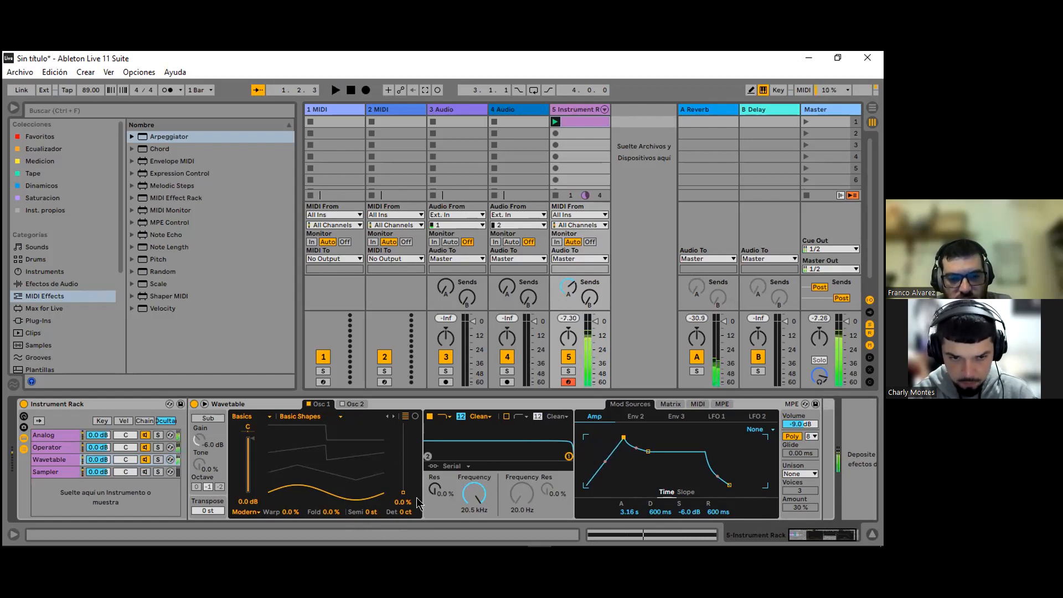
pyautogui.click(794, 474)
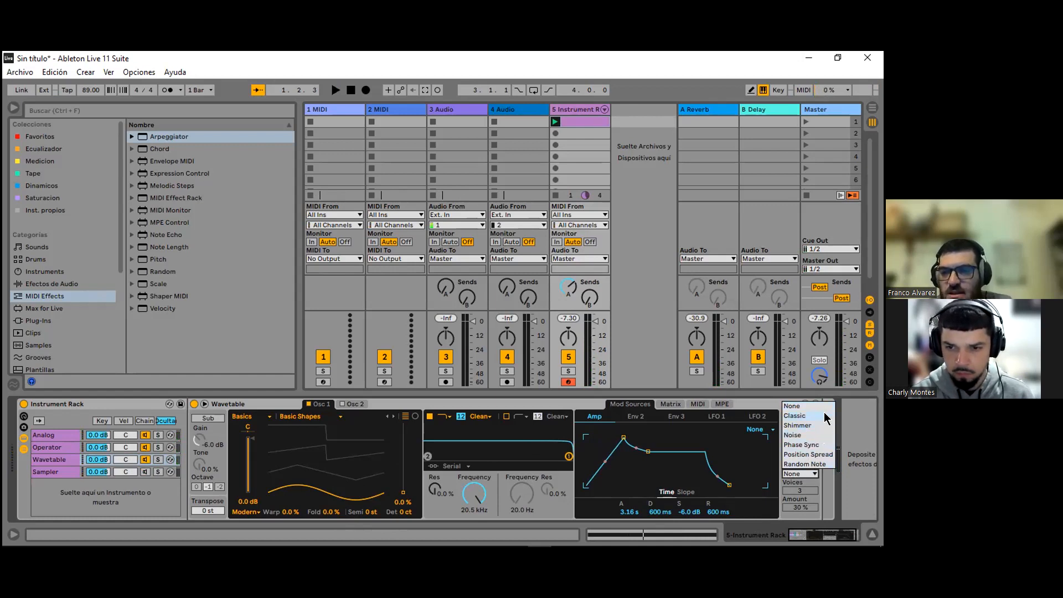
pyautogui.click(801, 464)
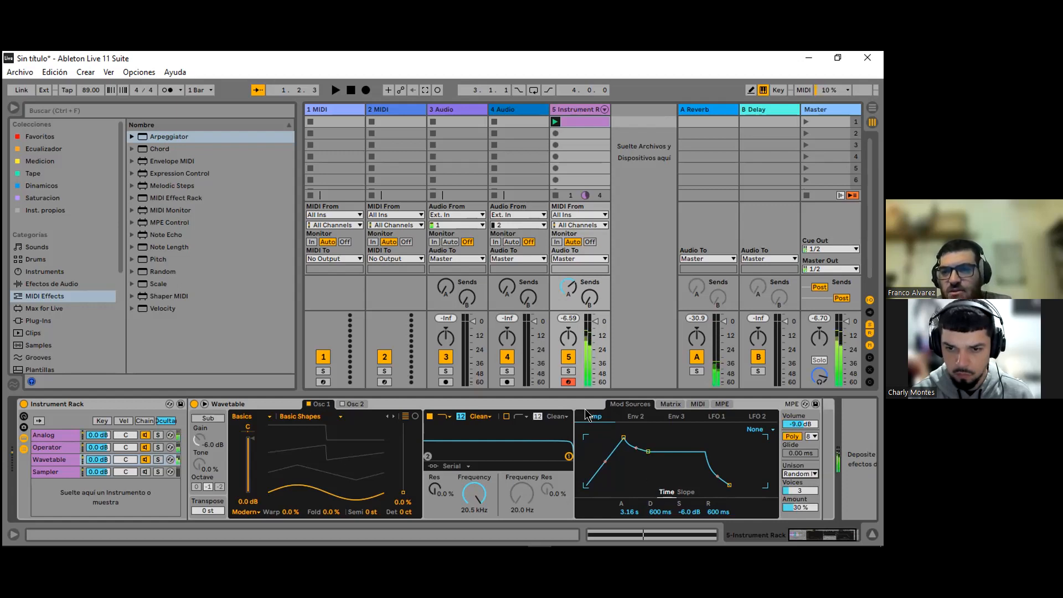
# Step: Solo the Wavetable chain and compare its sound with unison set to None and to Random Note
pyautogui.click(158, 459)
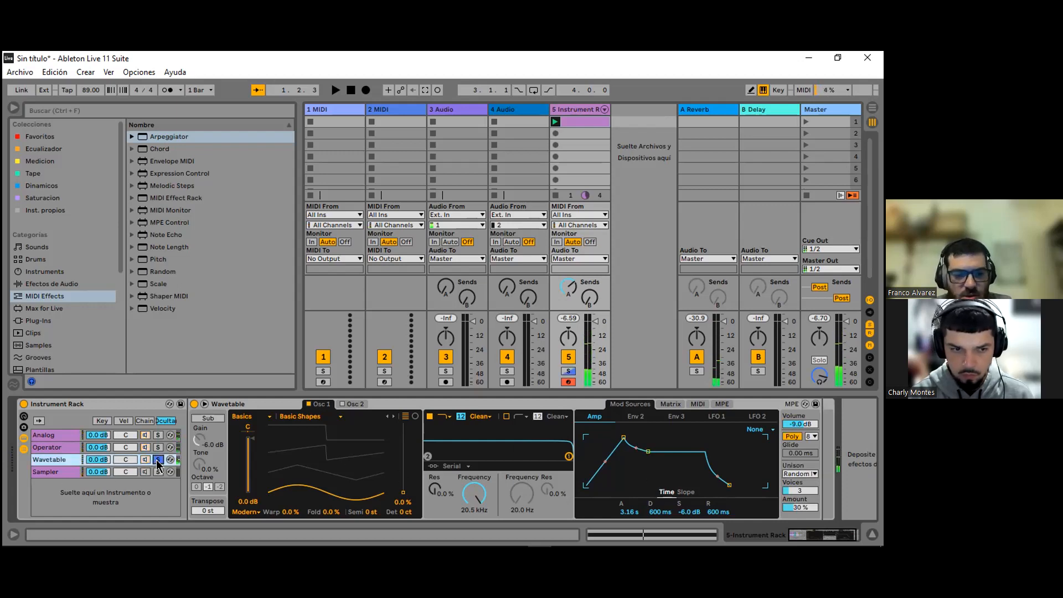
pyautogui.click(792, 475)
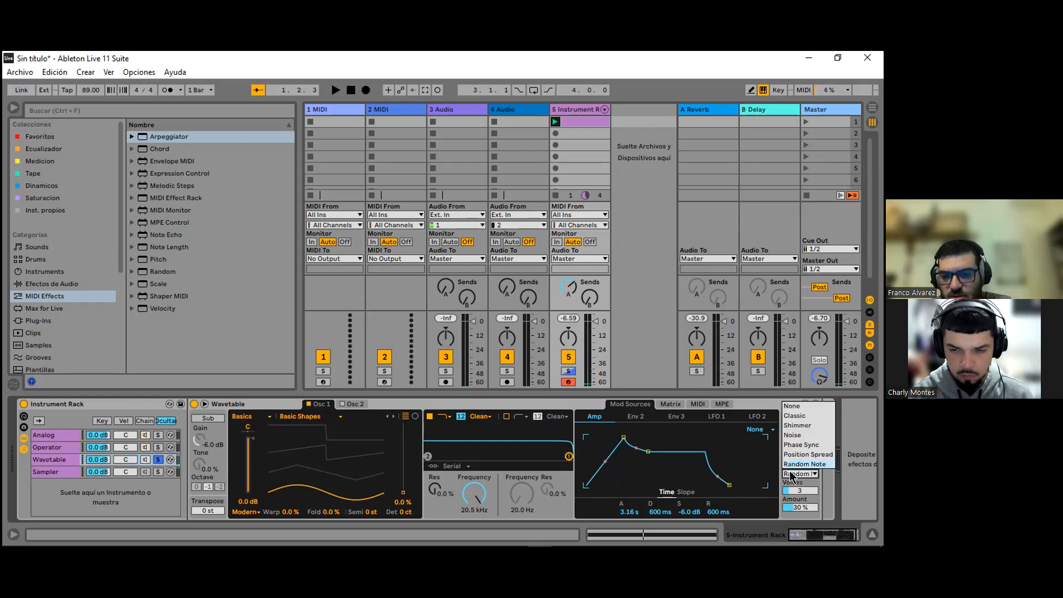
pyautogui.click(811, 408)
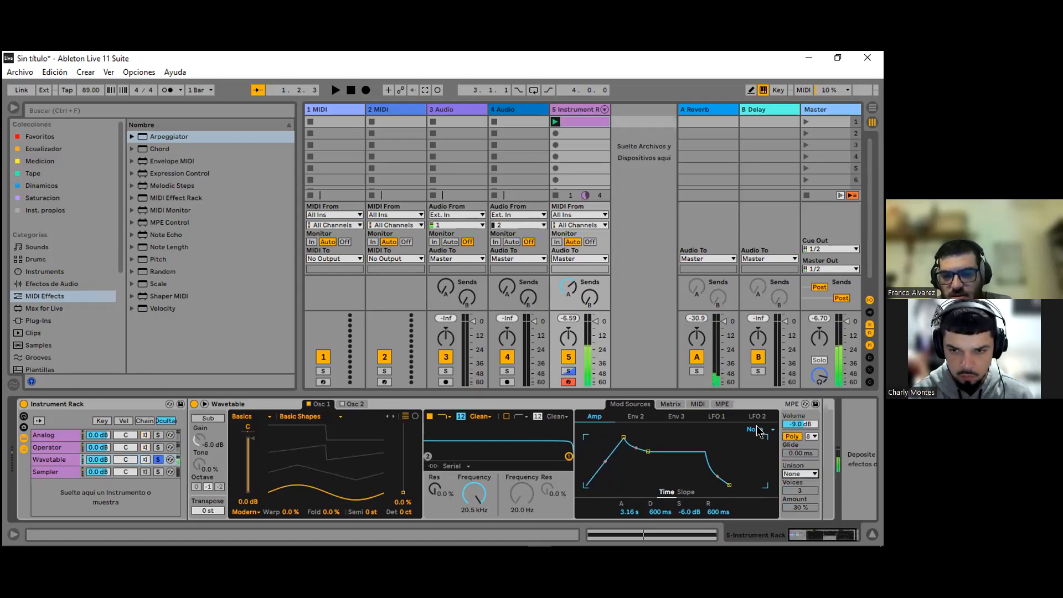
pyautogui.click(812, 476)
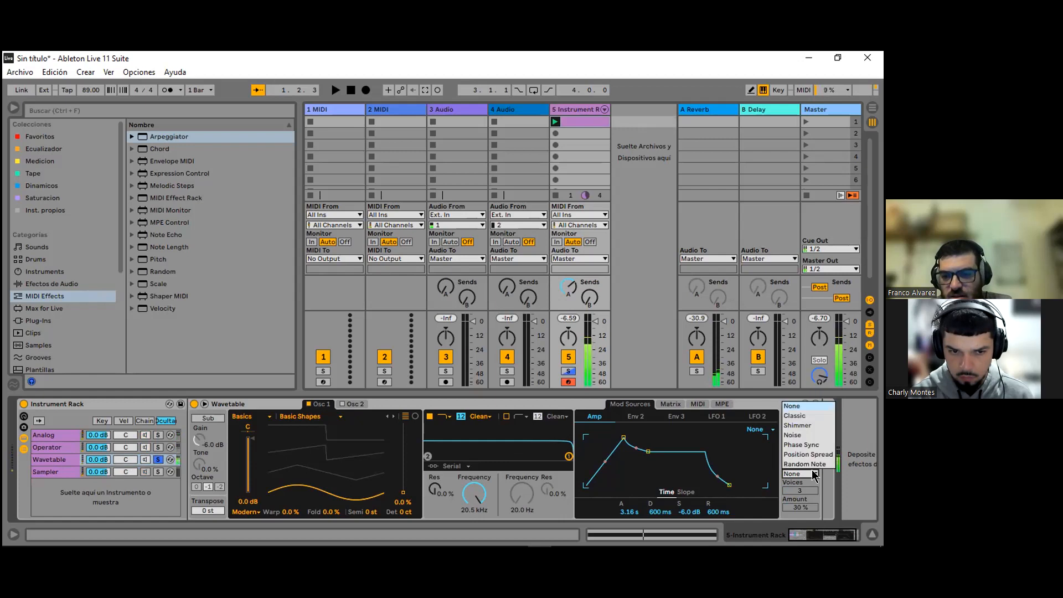
pyautogui.click(811, 463)
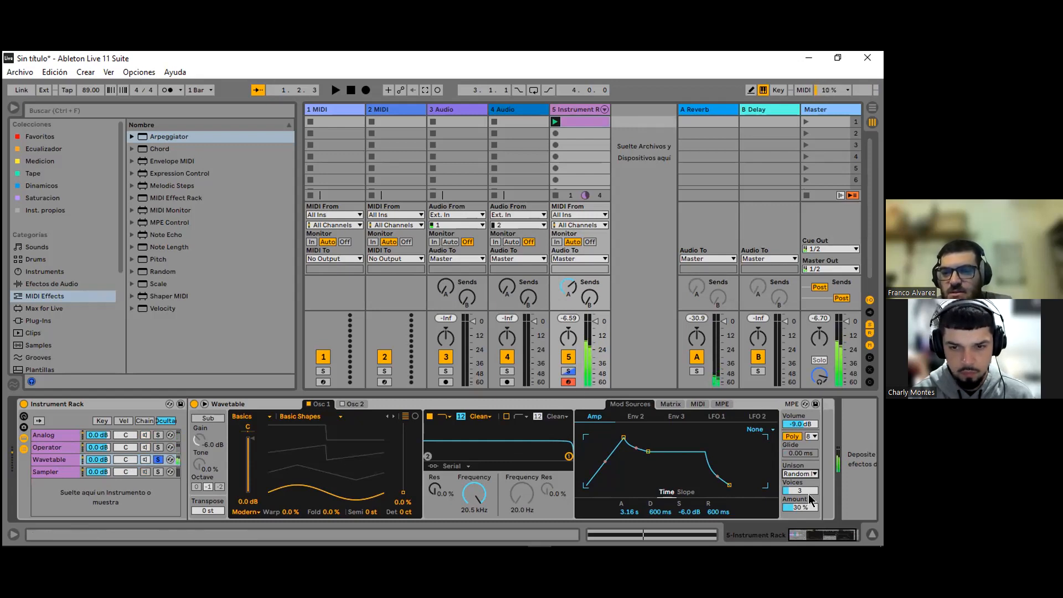
pyautogui.click(803, 474)
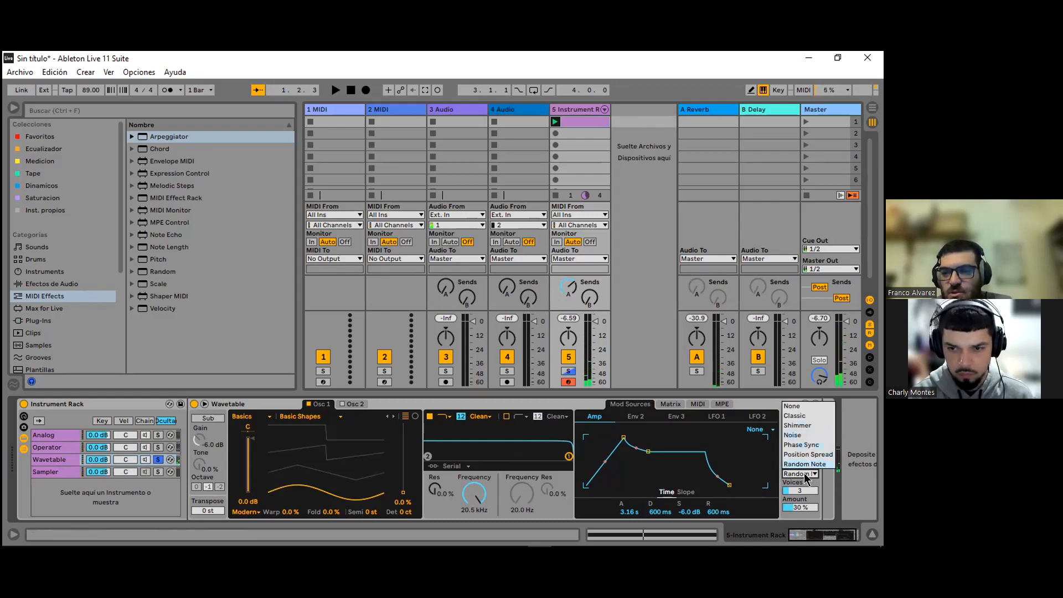
pyautogui.click(804, 476)
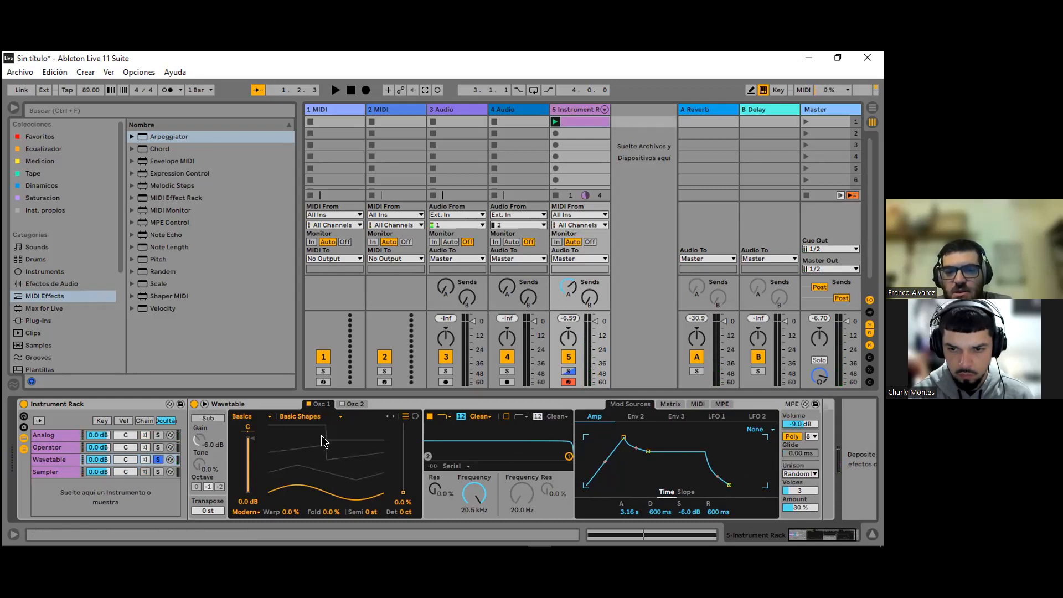
# Step: Set oscillator 1's wavetable position to 21% and the unison to 5 voices with an amount of 38%
pyautogui.moveTo(403, 502); pyautogui.dragTo(402, 489)
pyautogui.moveTo(800, 507); pyautogui.dragTo(800, 487)
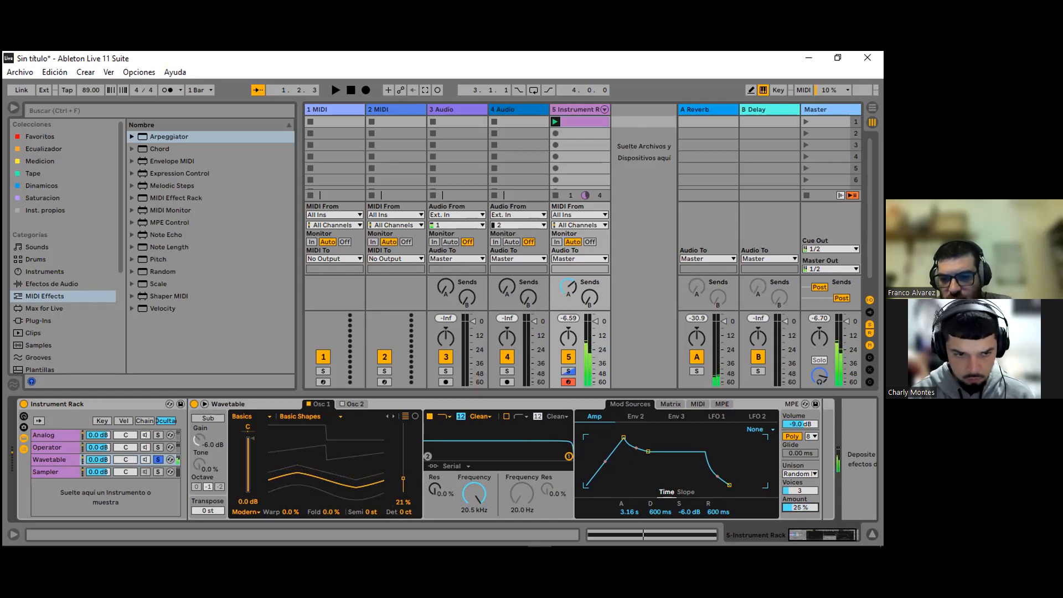
pyautogui.moveTo(794, 496)
pyautogui.mouseDown()
pyautogui.moveTo(794, 482)
pyautogui.moveTo(794, 498)
pyautogui.mouseUp()
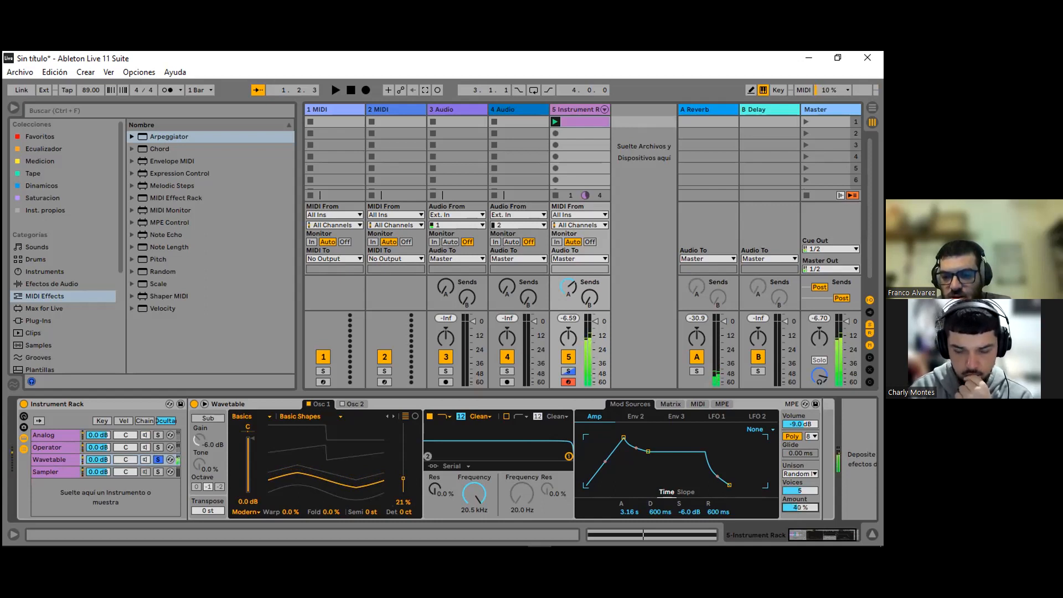
# Step: Unsolo the Wavetable chain and lower the Analog chain's volume to -6.5 dB
pyautogui.click(159, 460)
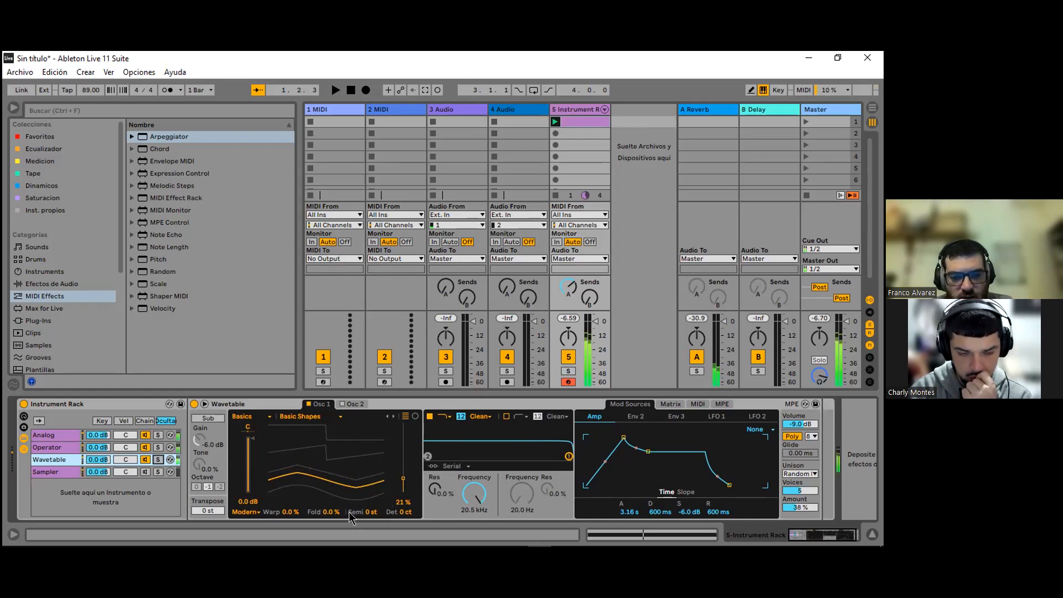
pyautogui.moveTo(98, 435); pyautogui.dragTo(98, 445)
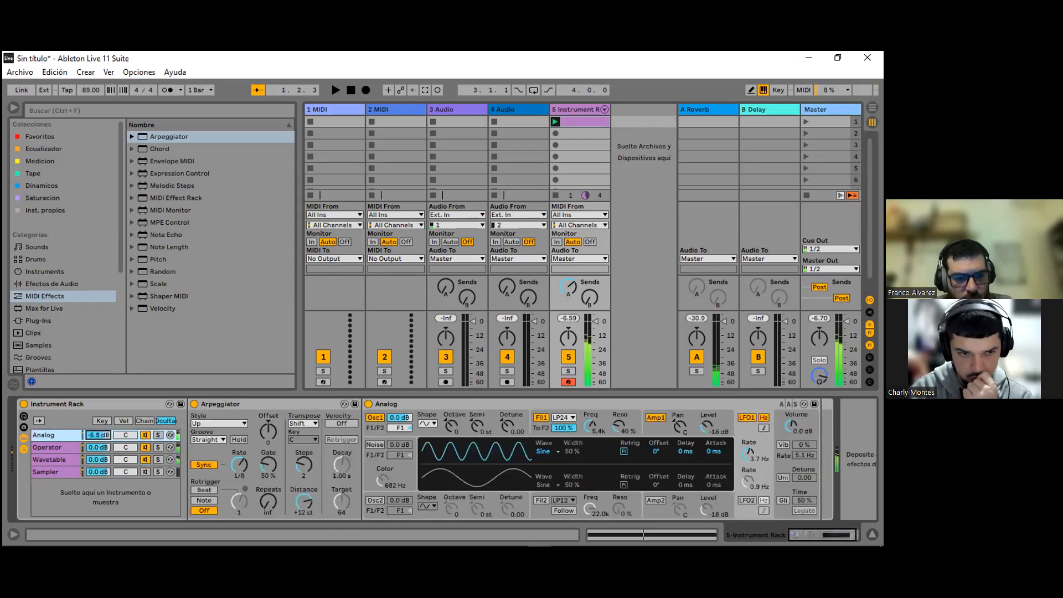
# Step: Enable Wavetable's oscillator 2 tuned to 7 semitones, and raise oscillator 1's wavetable position to 36%
pyautogui.click(72, 460)
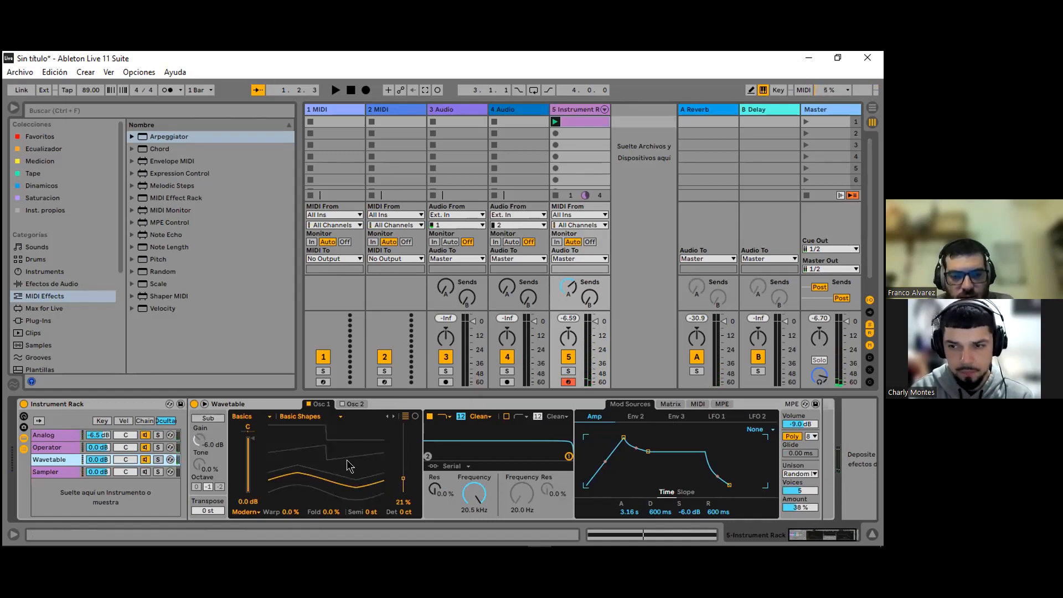
pyautogui.click(346, 404)
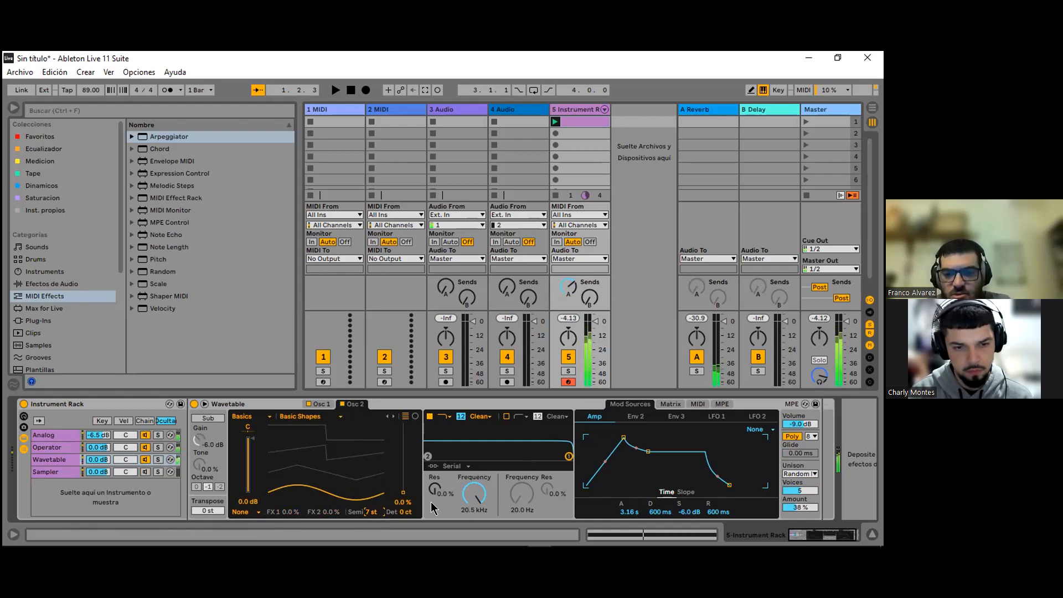
pyautogui.click(320, 405)
pyautogui.moveTo(404, 479); pyautogui.dragTo(403, 469)
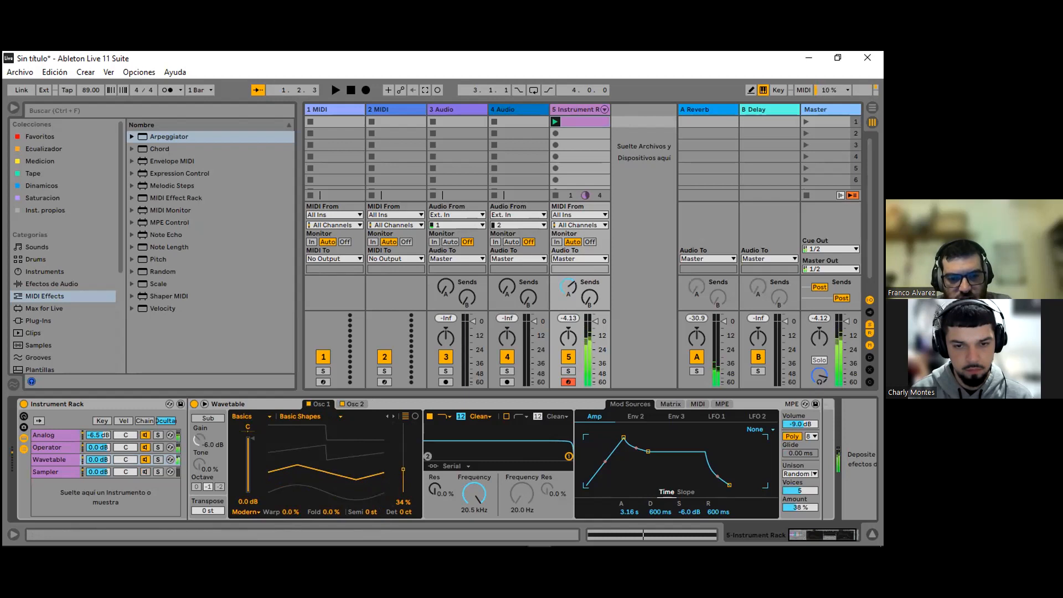
pyautogui.moveTo(404, 470); pyautogui.dragTo(404, 469)
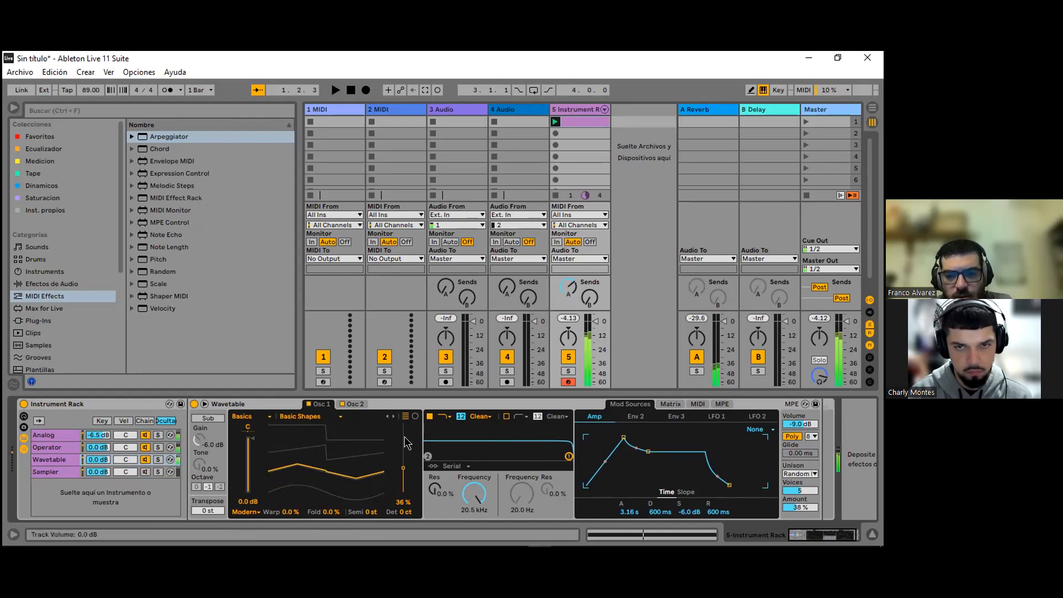
# Step: Load the Harmonic Series wavetable into Wavetable's oscillator 1 and set its wavetable position to 32%
pyautogui.click(357, 404)
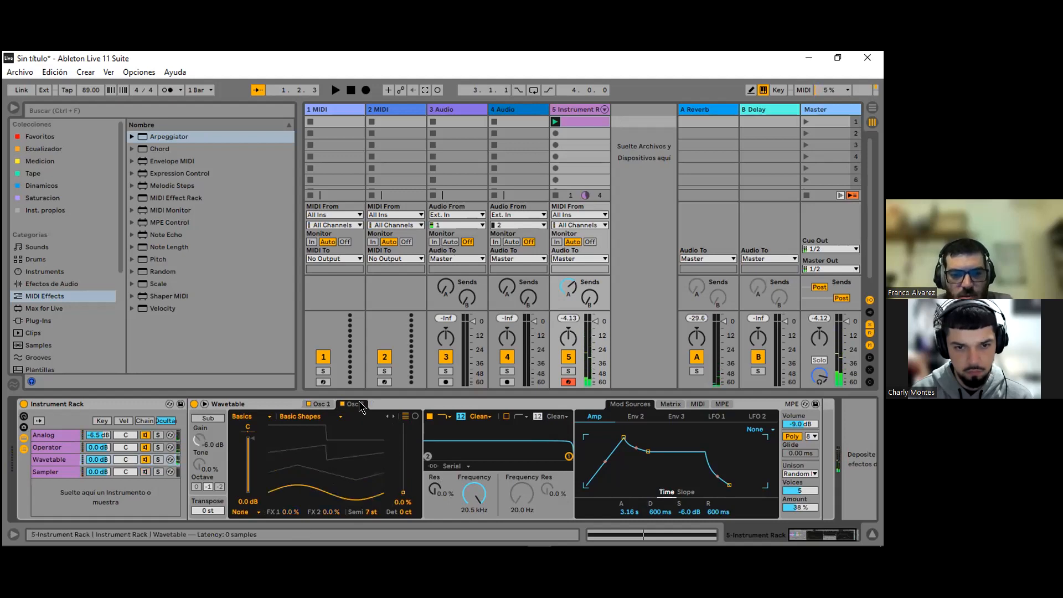
pyautogui.click(320, 404)
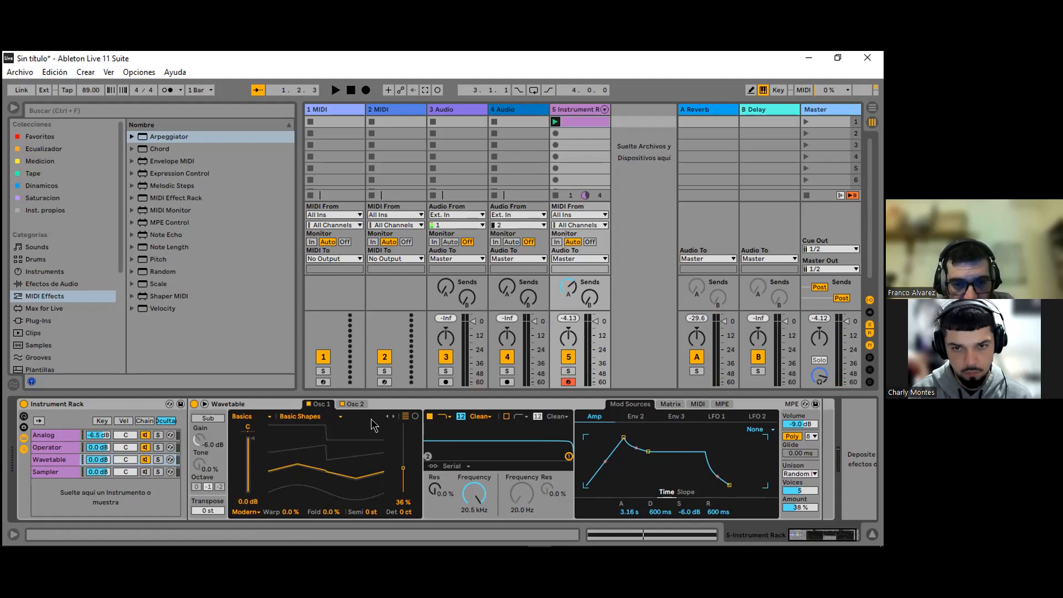
pyautogui.click(323, 419)
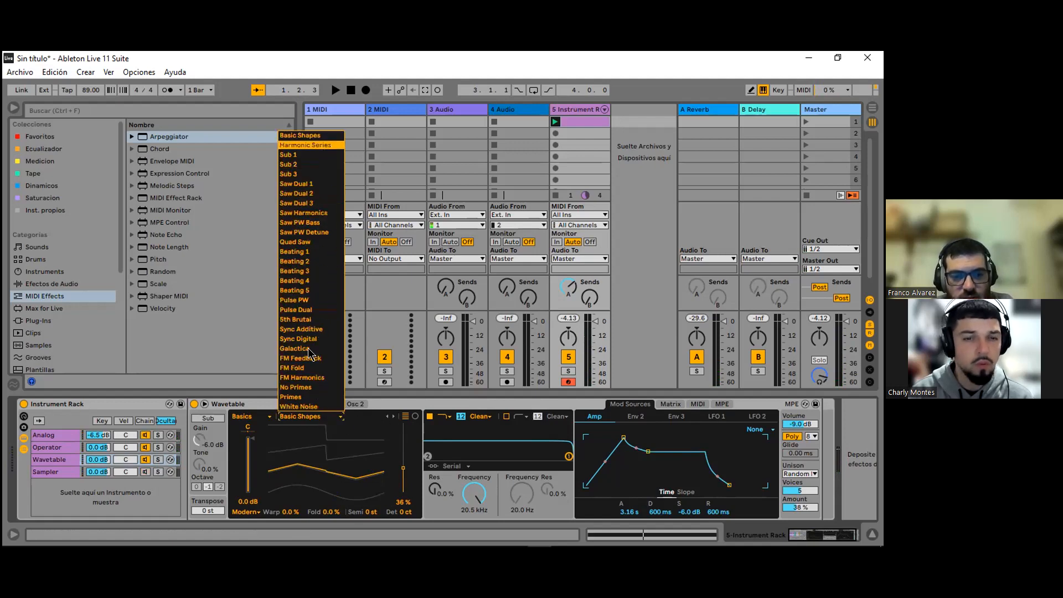
pyautogui.press('Return')
pyautogui.moveTo(403, 471); pyautogui.dragTo(401, 426)
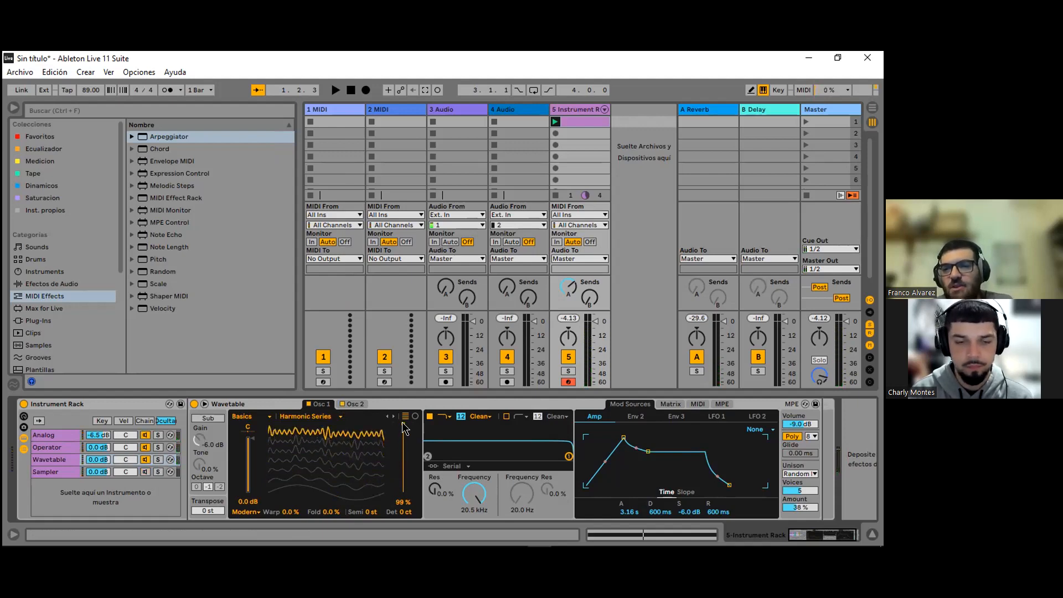
pyautogui.moveTo(402, 422); pyautogui.dragTo(402, 470)
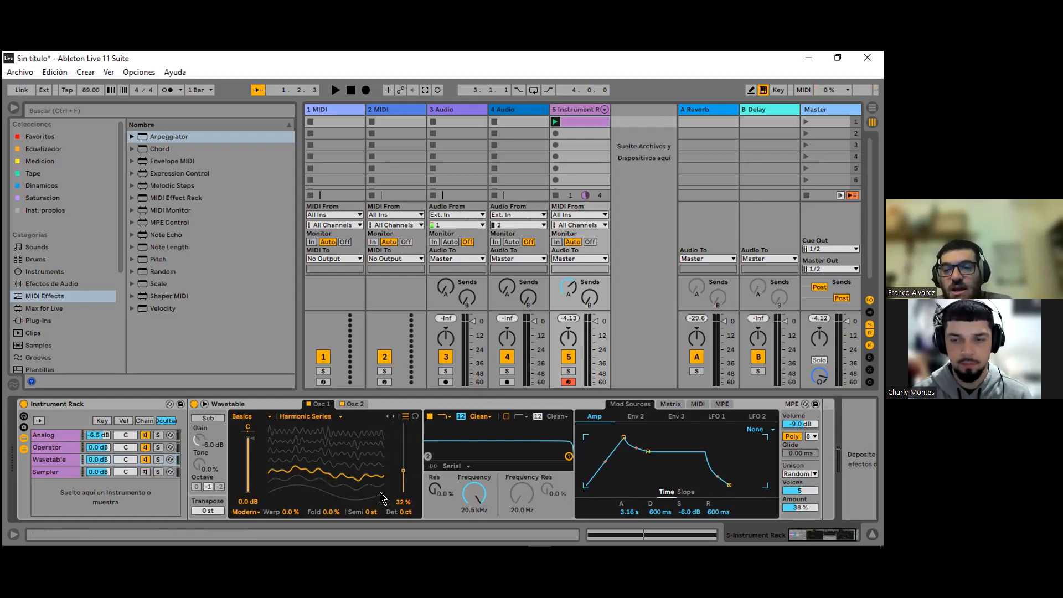
# Step: Modulate oscillator 1's wavetable position with LFO 1 by 64, and slow LFO 1 to 0.01 Hz with retrigger off
pyautogui.click(672, 404)
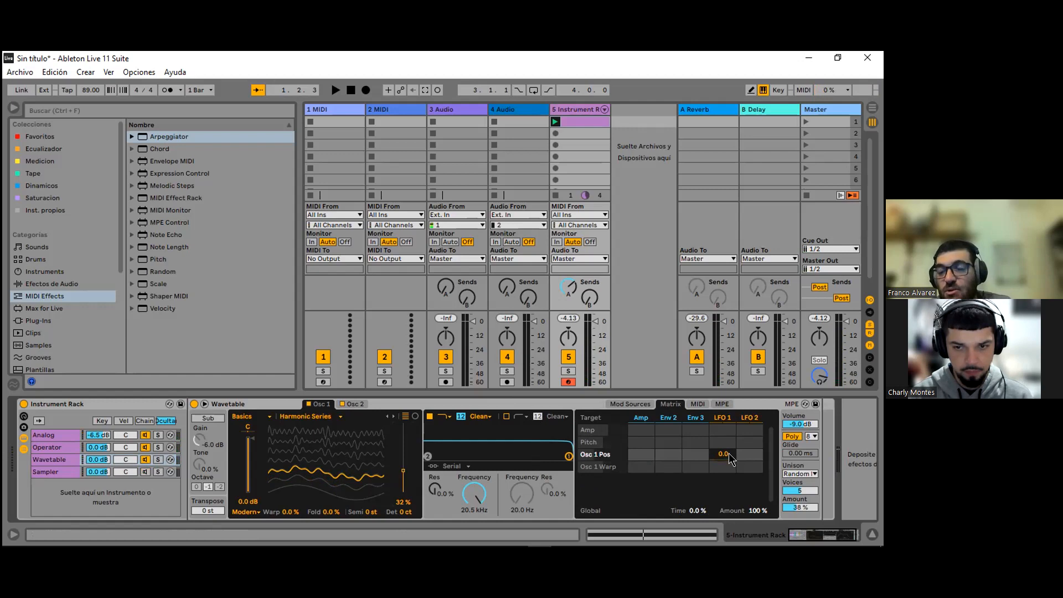
pyautogui.moveTo(728, 453); pyautogui.dragTo(729, 442)
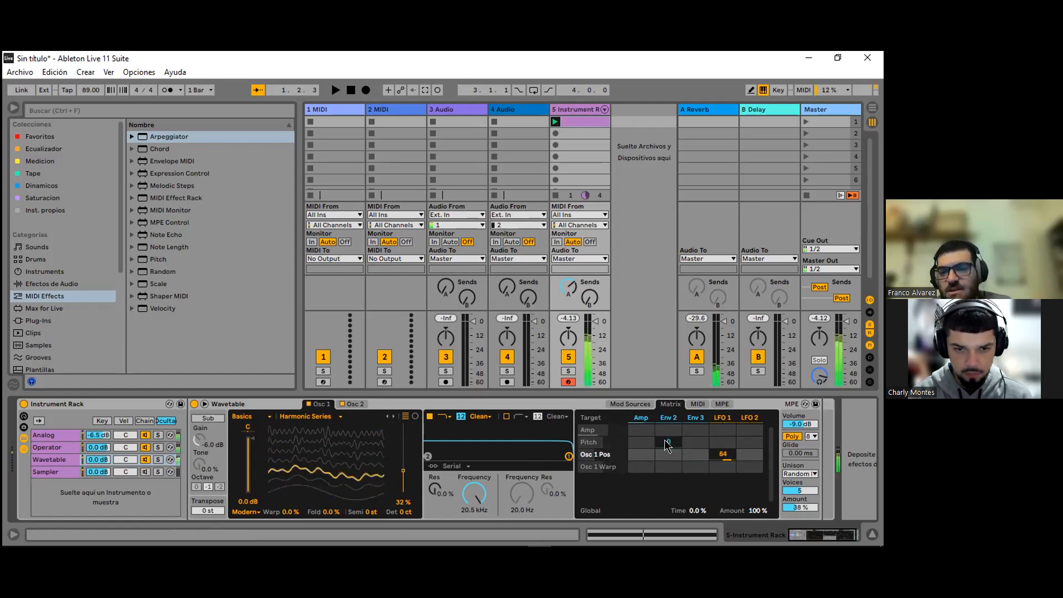
pyautogui.click(724, 417)
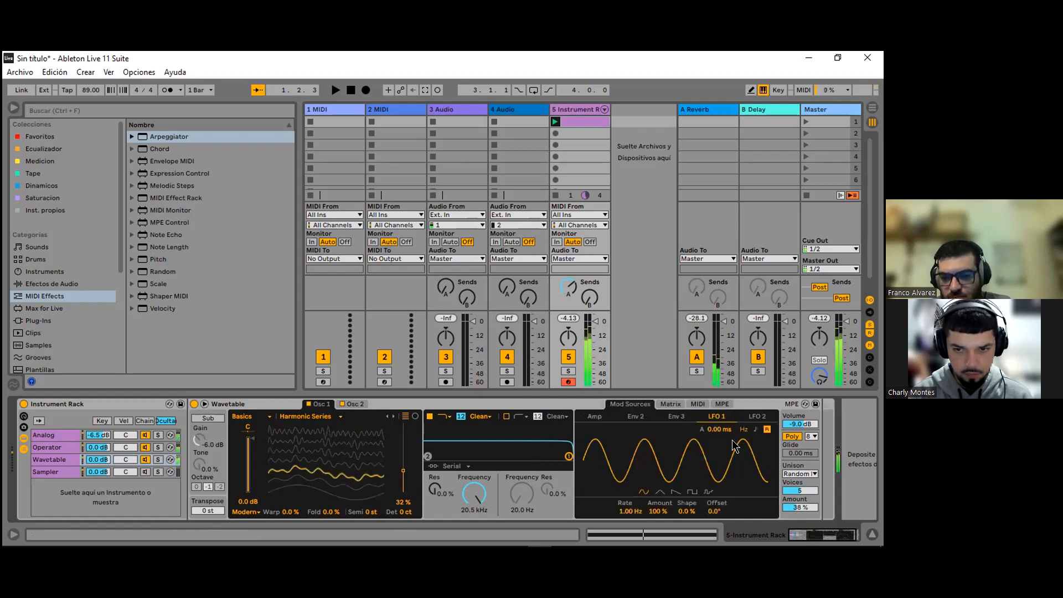
pyautogui.press('space')
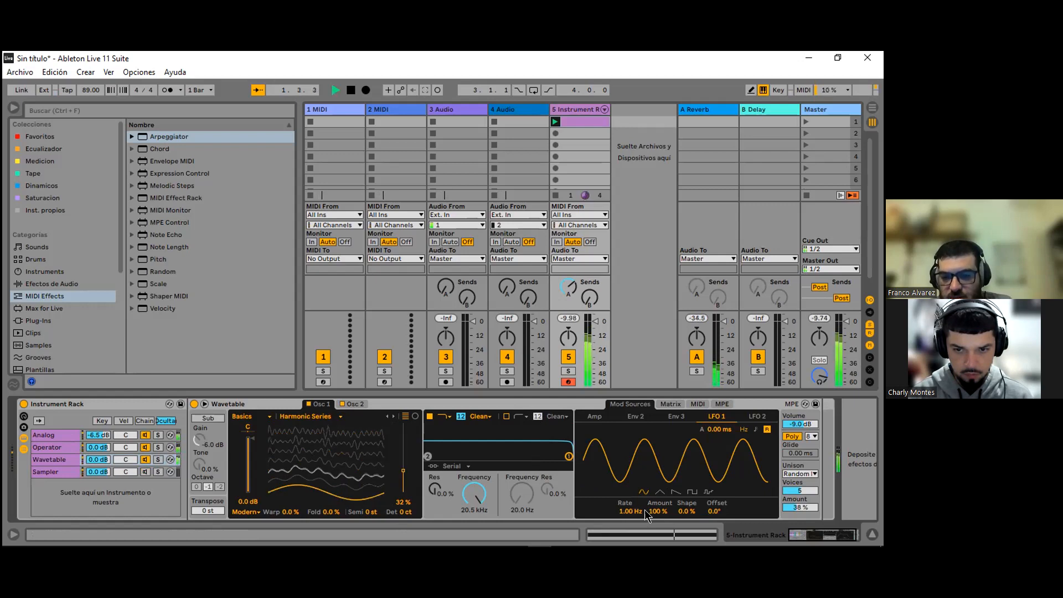
pyautogui.moveTo(642, 511); pyautogui.dragTo(642, 573)
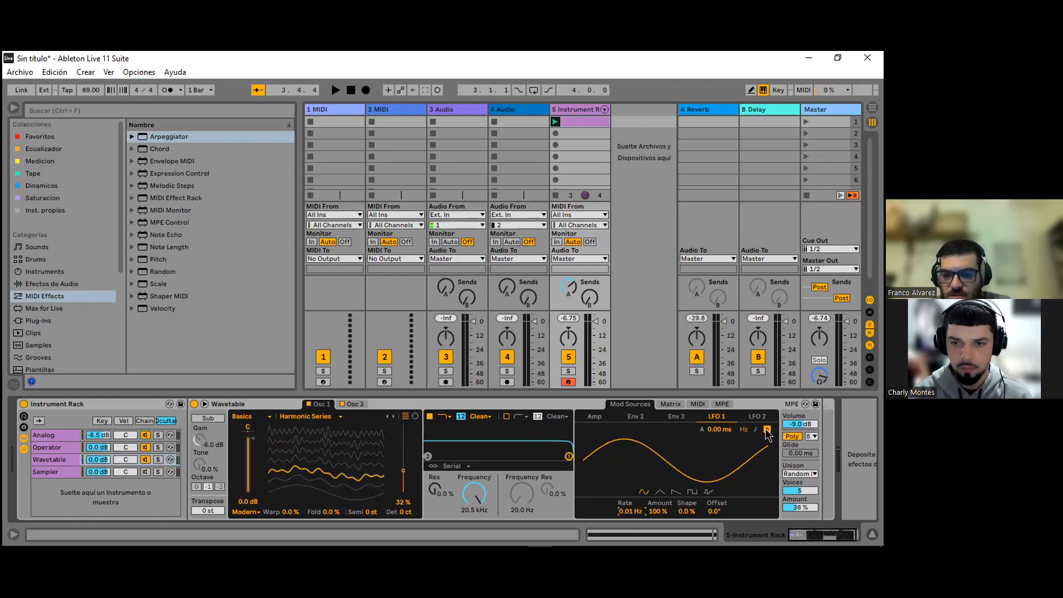
pyautogui.press('space')
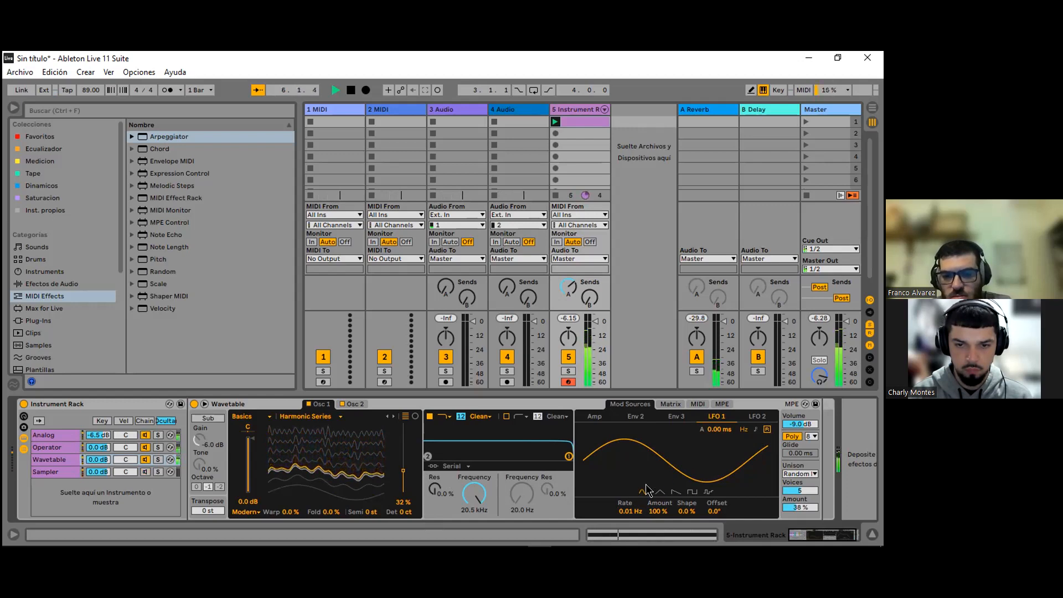
pyautogui.press('space')
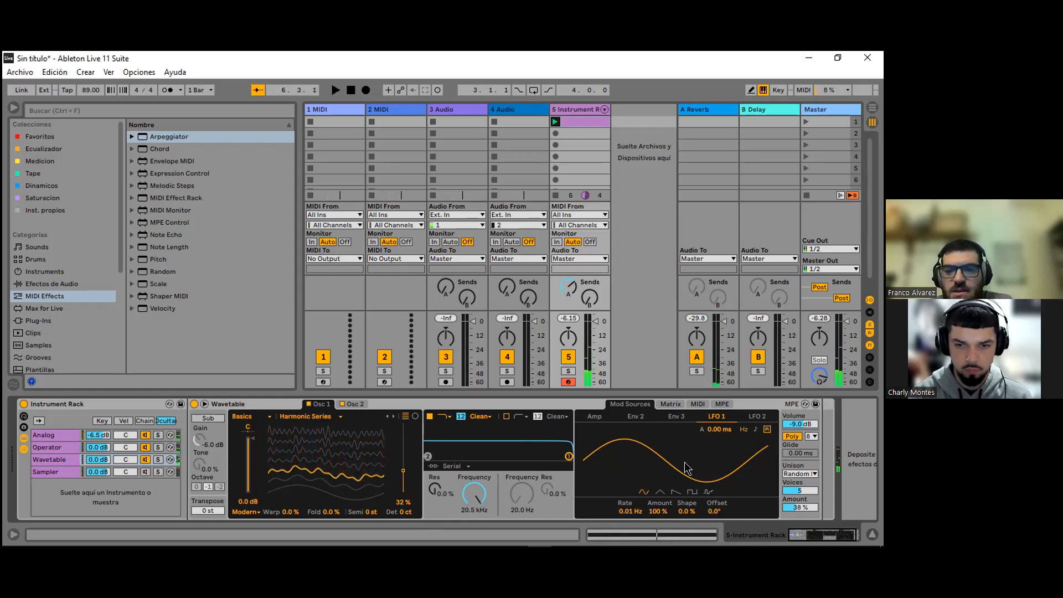
# Step: Set LFO 1's amount to 67% and its offset to 17° while the clip plays
pyautogui.moveTo(657, 511)
pyautogui.mouseDown()
pyautogui.moveTo(656, 521)
pyautogui.moveTo(652, 497)
pyautogui.mouseUp()
pyautogui.press('space')
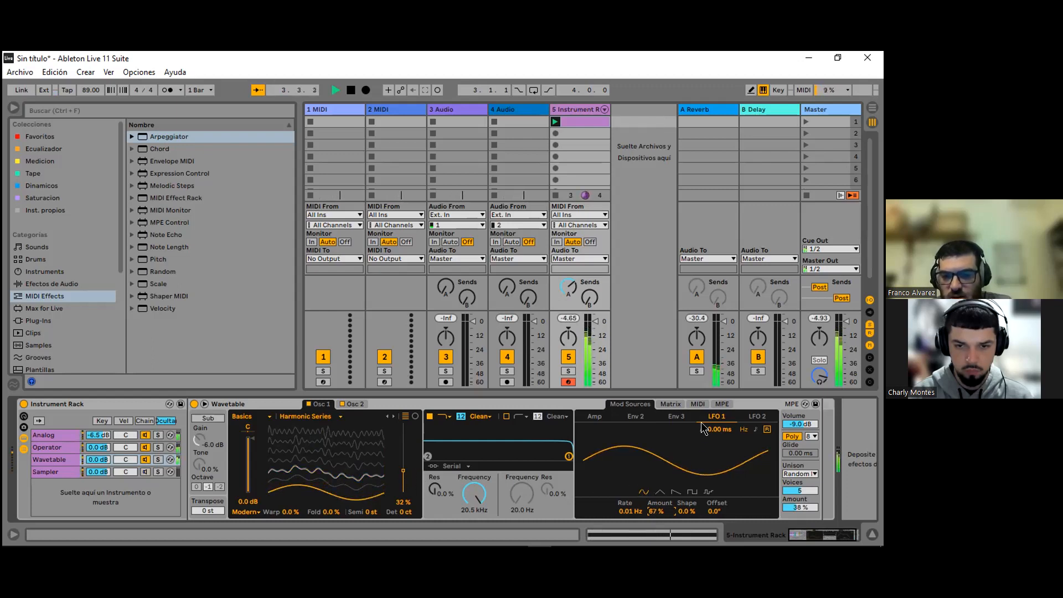
pyautogui.moveTo(714, 511); pyautogui.dragTo(713, 508)
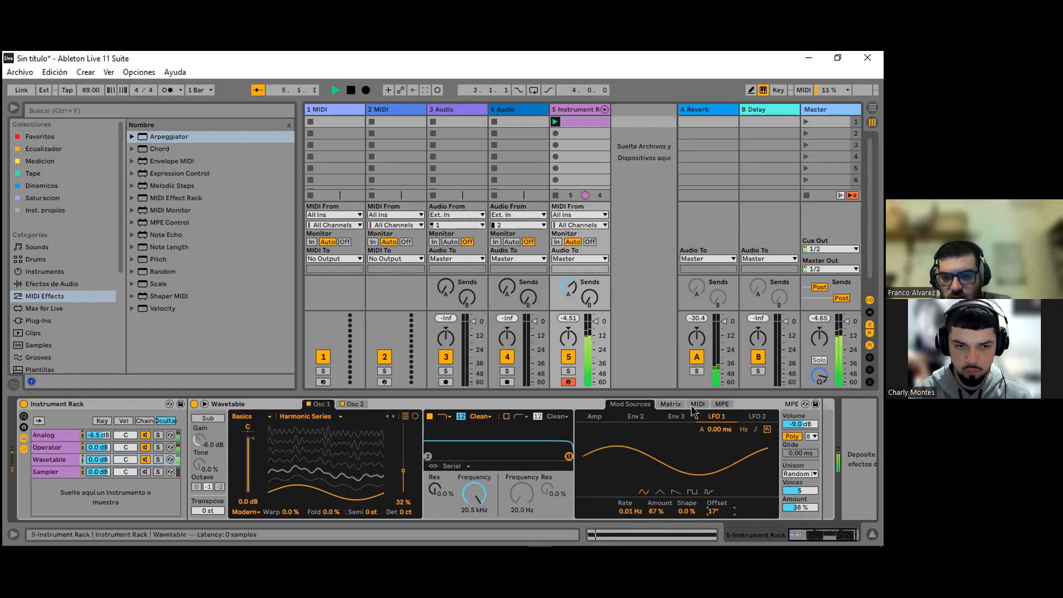
# Step: Reduce LFO 1's modulation of oscillator 1's wavetable position to 23
pyautogui.click(678, 403)
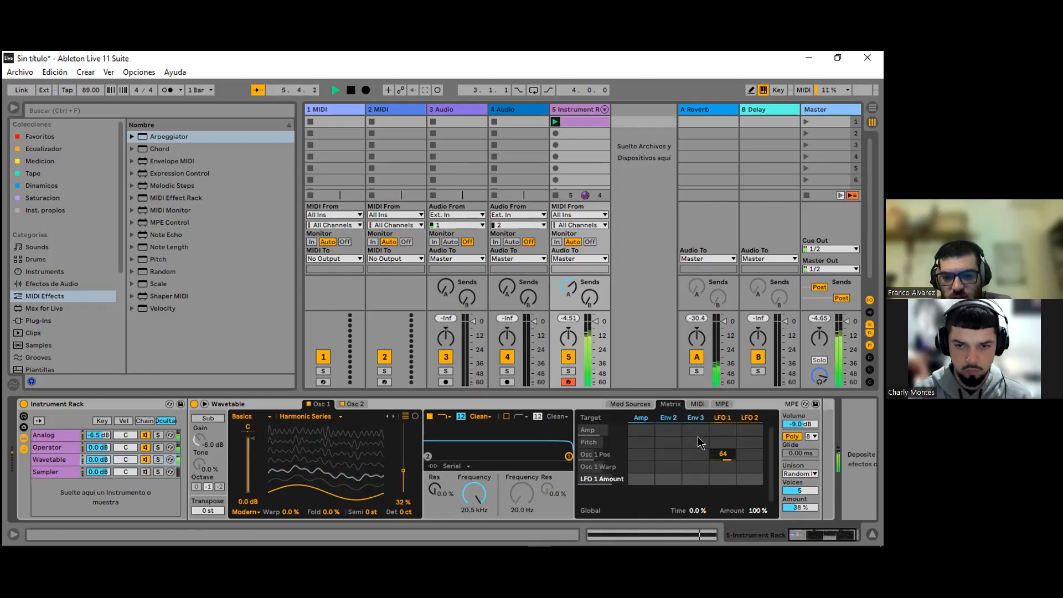
pyautogui.click(722, 454)
pyautogui.moveTo(722, 454); pyautogui.dragTo(723, 466)
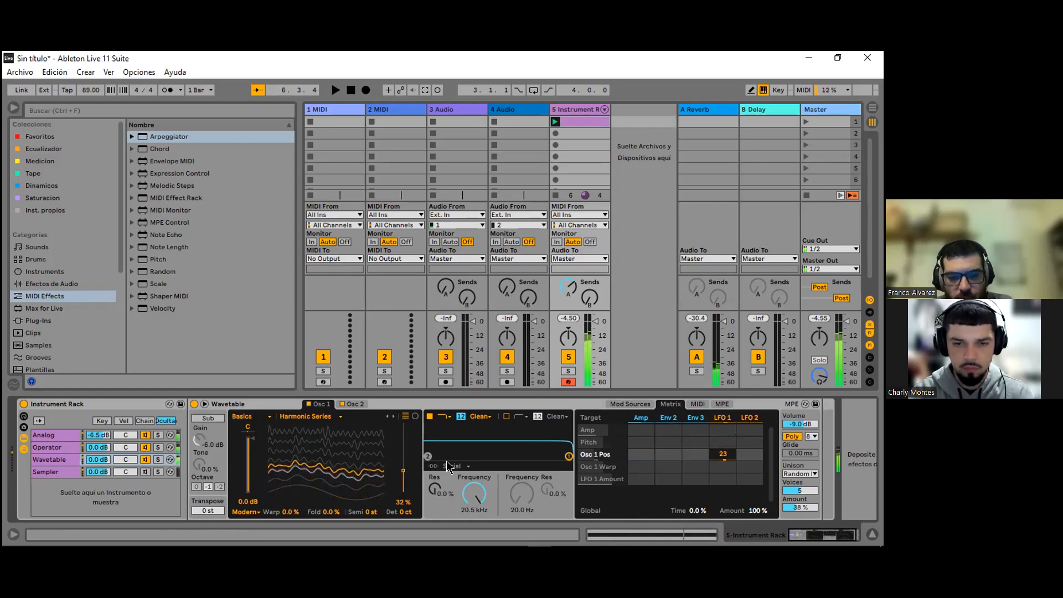
# Step: Raise oscillator 2's wavetable position to 32% and lower oscillator 1's gain to -2.4 dB
pyautogui.click(355, 405)
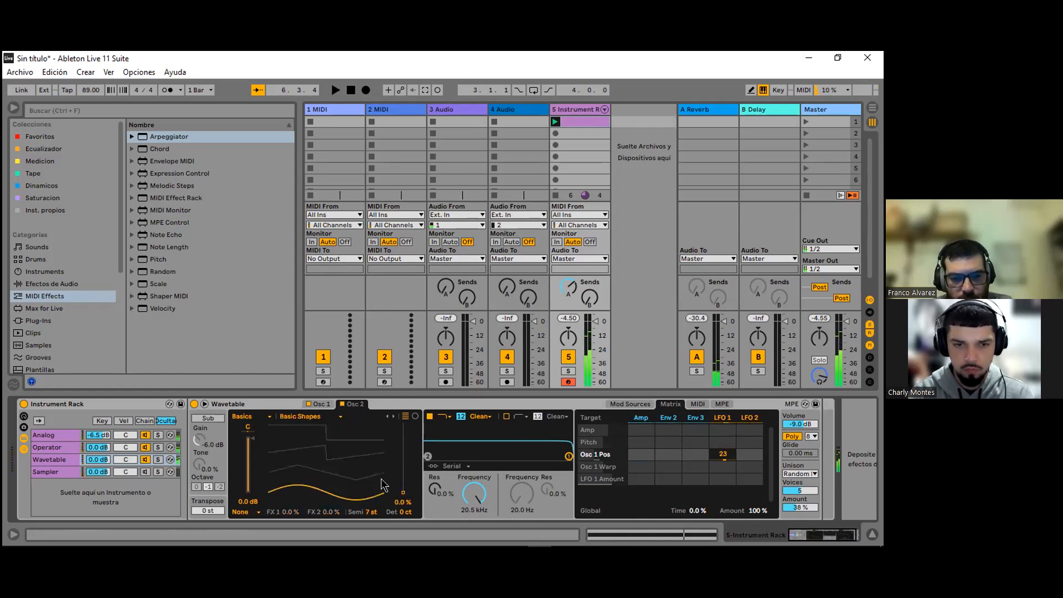
pyautogui.moveTo(403, 493); pyautogui.dragTo(402, 469)
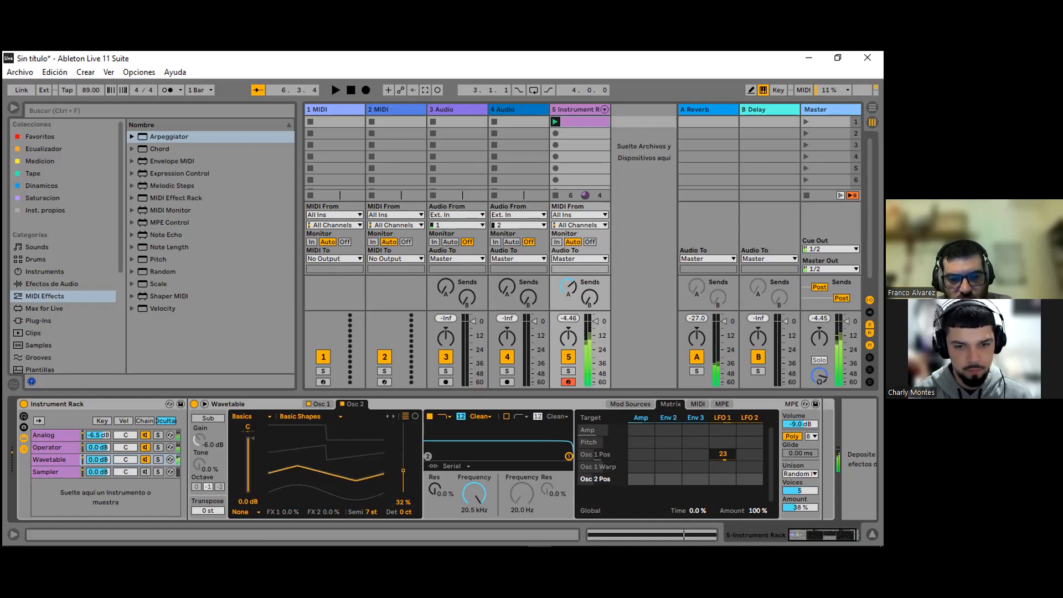
pyautogui.click(323, 404)
pyautogui.moveTo(248, 439); pyautogui.dragTo(247, 446)
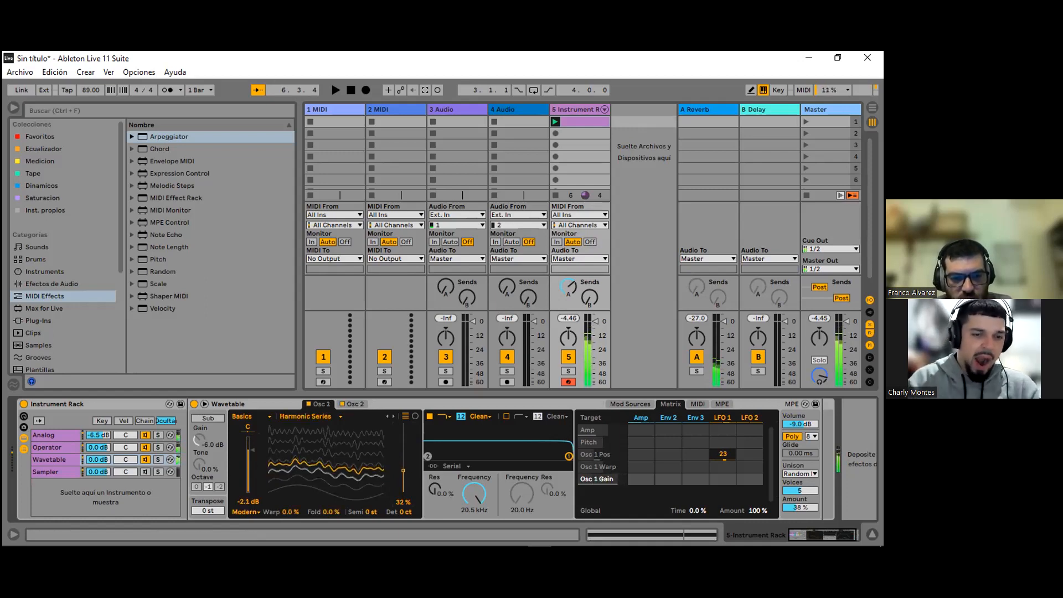
# Step: Fine-tune oscillator 2's wavetable position to 34%
pyautogui.click(351, 405)
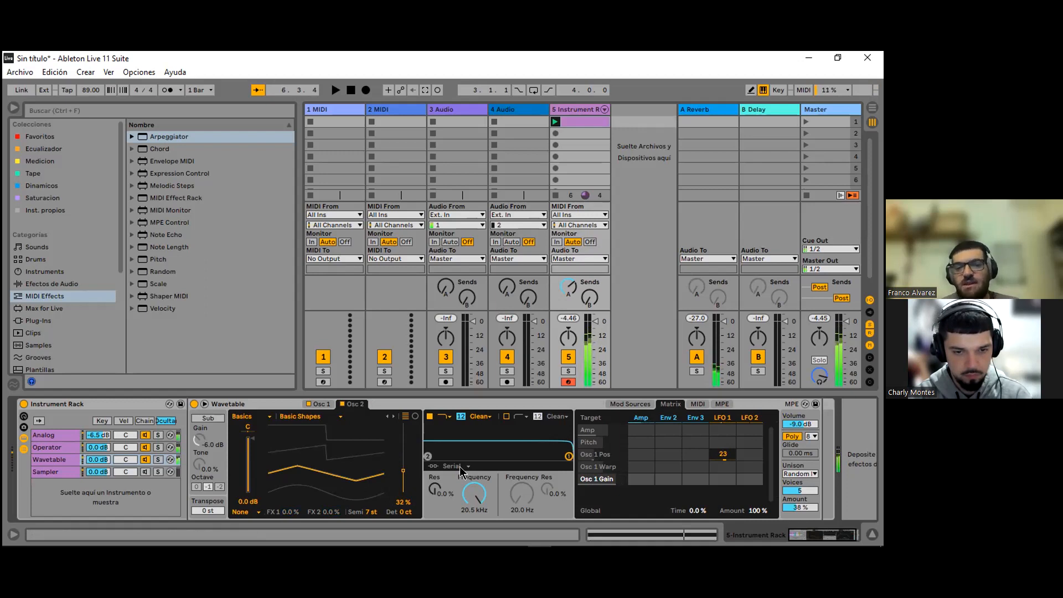
pyautogui.moveTo(403, 471); pyautogui.dragTo(404, 467)
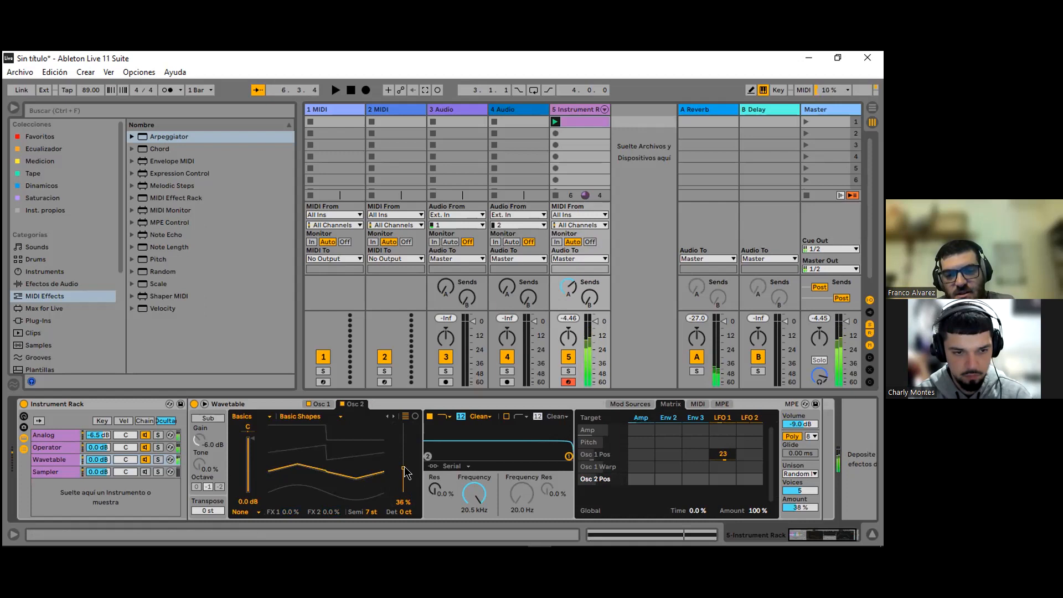
pyautogui.moveTo(404, 467); pyautogui.dragTo(404, 470)
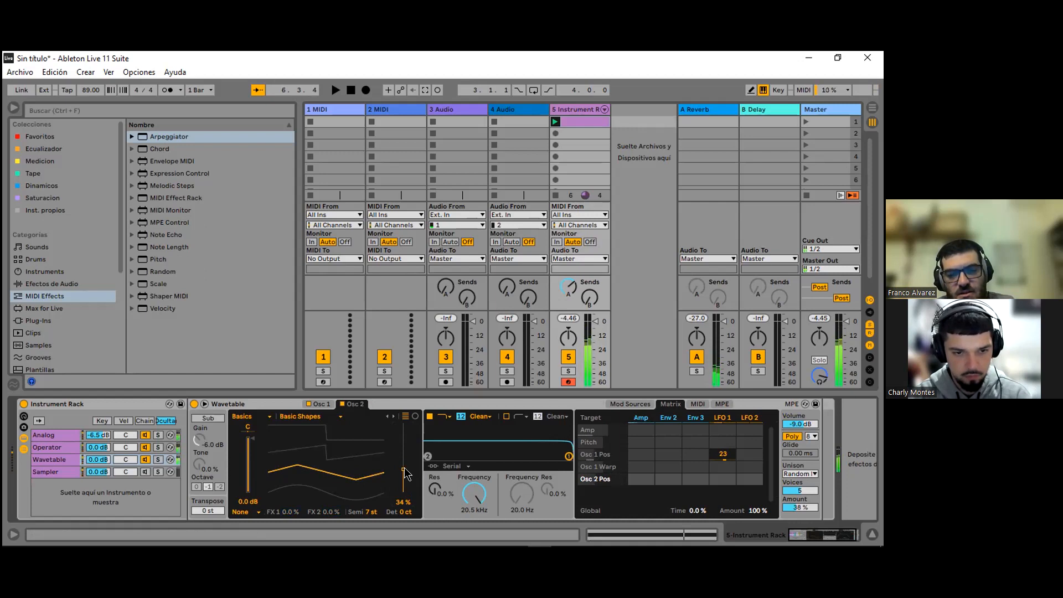
pyautogui.moveTo(403, 469); pyautogui.dragTo(402, 469)
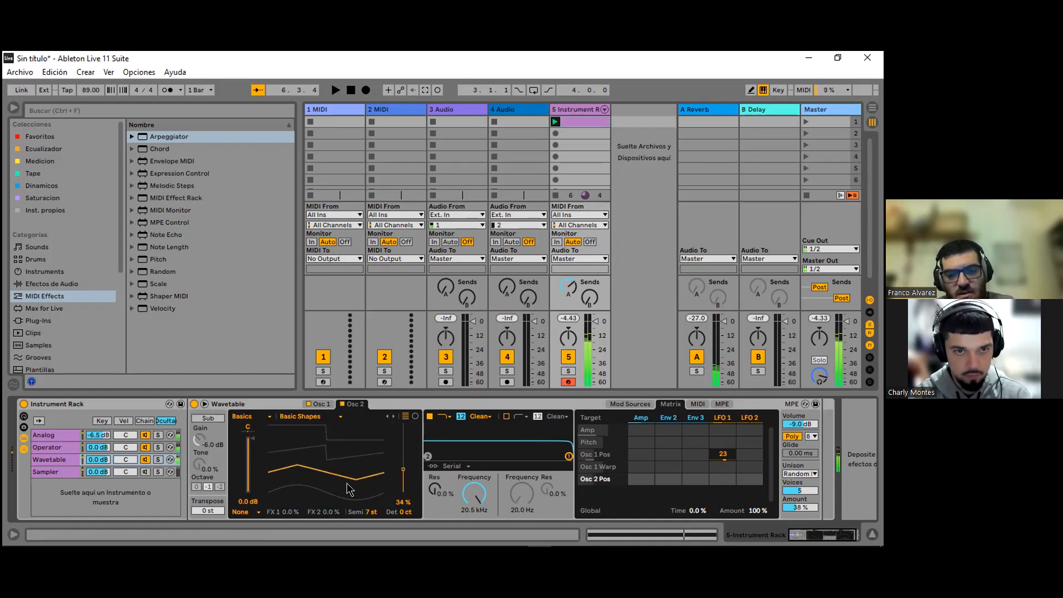
# Step: Keep oscillator 1's effect mode on Modern and try a Warp amount of 3.1%
pyautogui.click(244, 512)
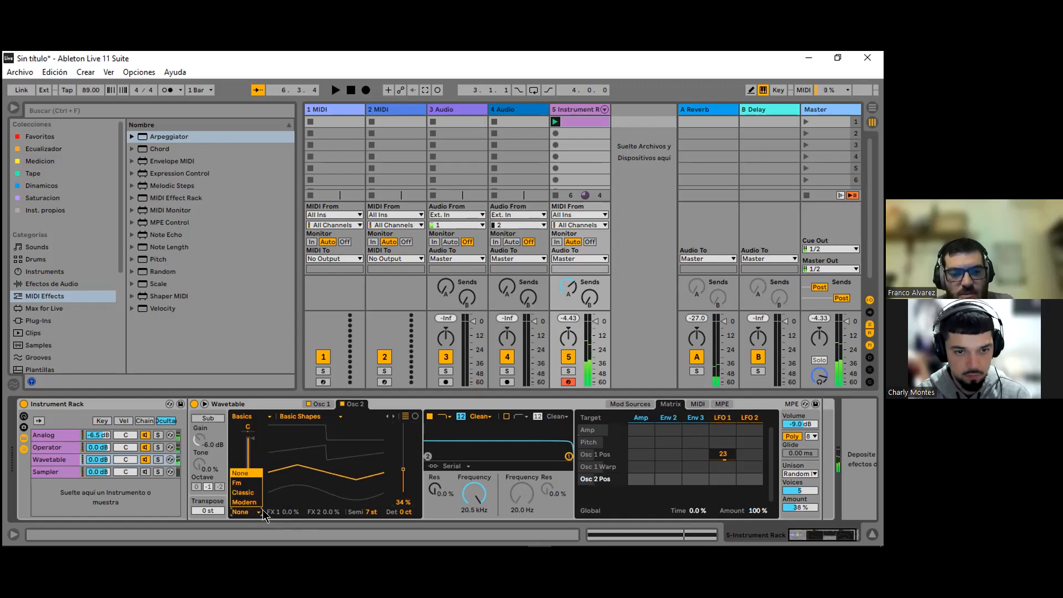
pyautogui.click(321, 404)
pyautogui.click(321, 404)
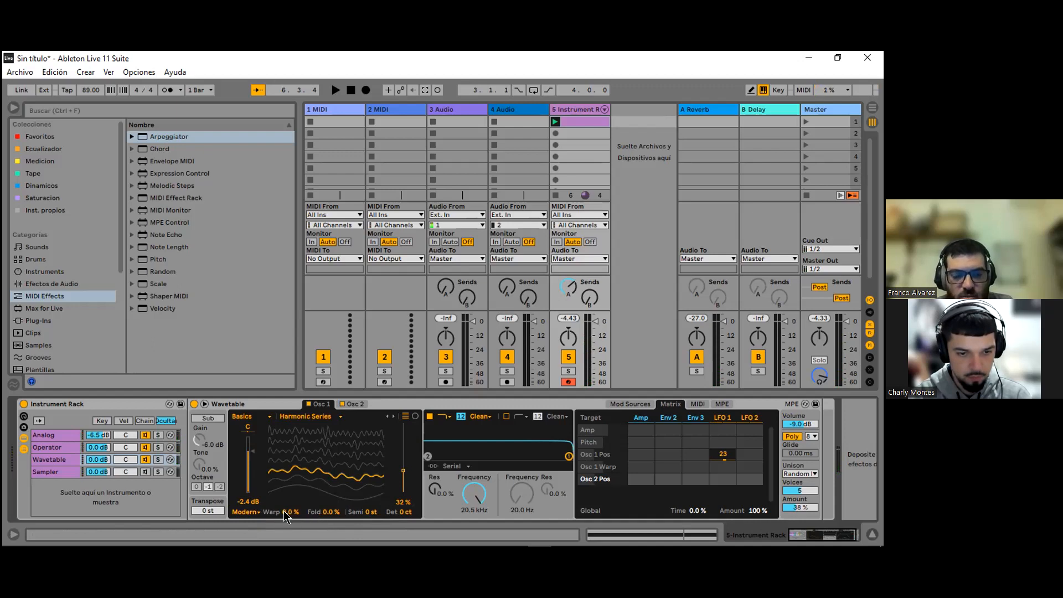
pyautogui.click(249, 512)
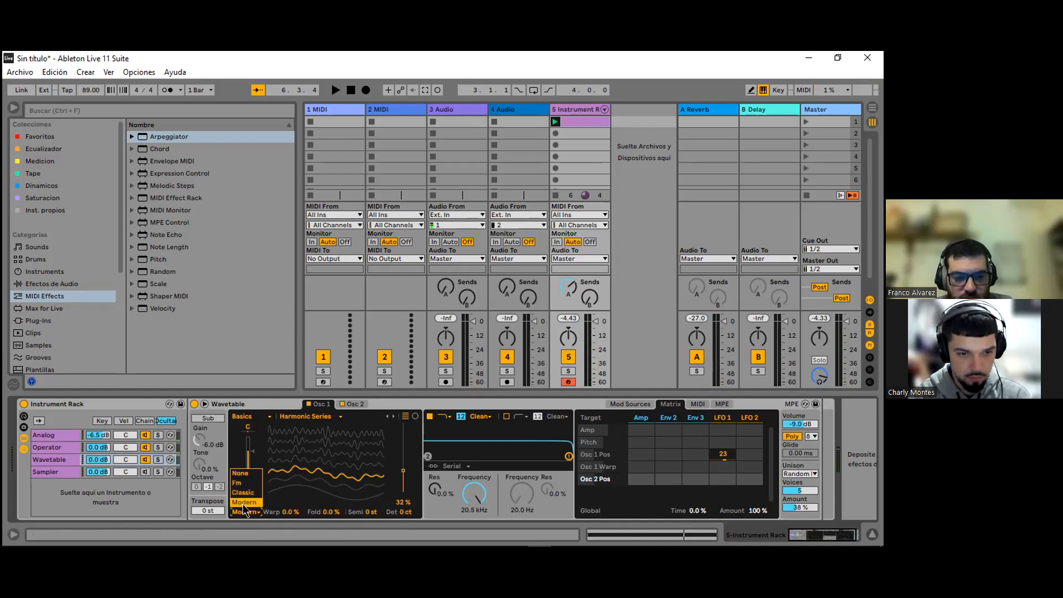
pyautogui.click(246, 508)
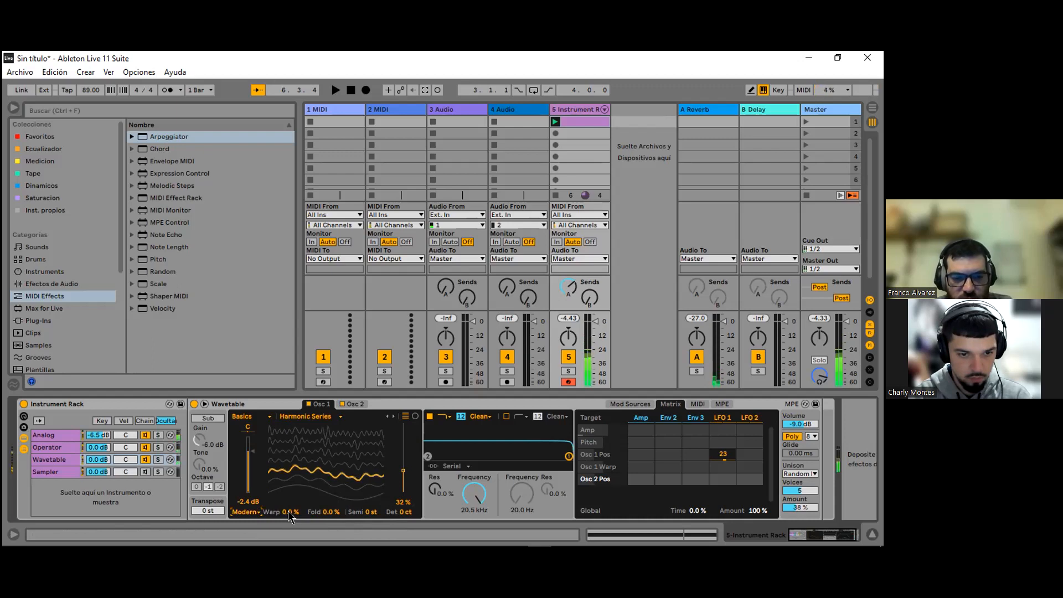
pyautogui.moveTo(288, 511)
pyautogui.mouseDown()
pyautogui.moveTo(288, 466)
pyautogui.moveTo(288, 510)
pyautogui.mouseUp()
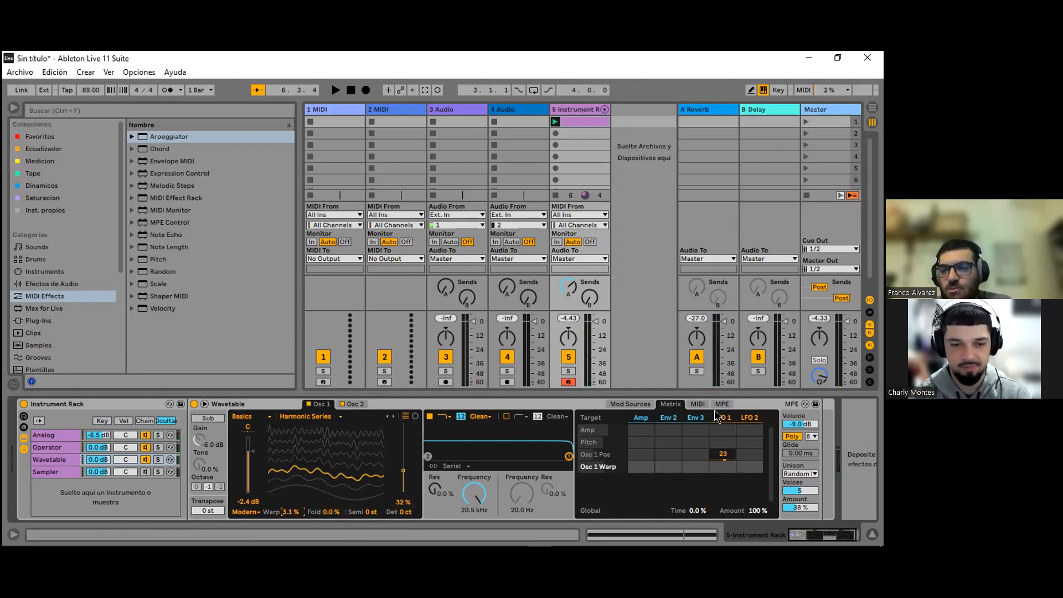
pyautogui.click(746, 414)
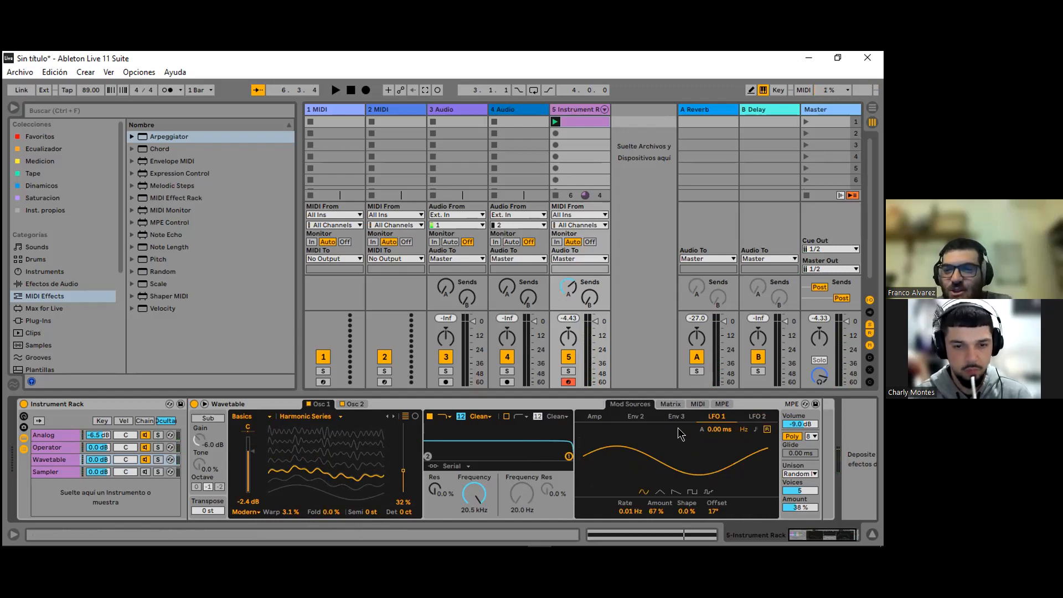
pyautogui.click(748, 417)
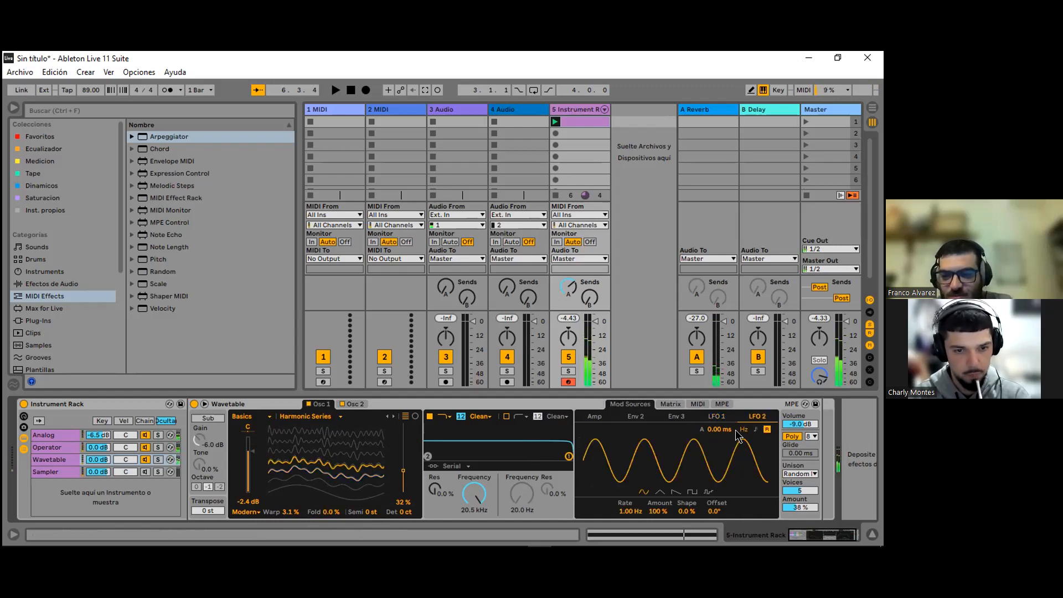
pyautogui.click(698, 408)
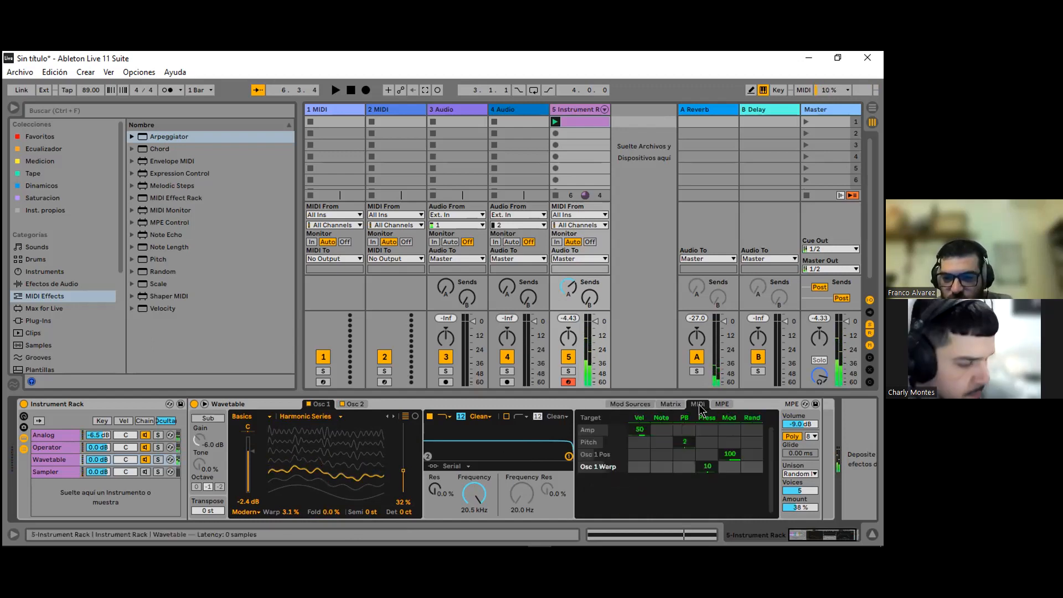
pyautogui.click(670, 406)
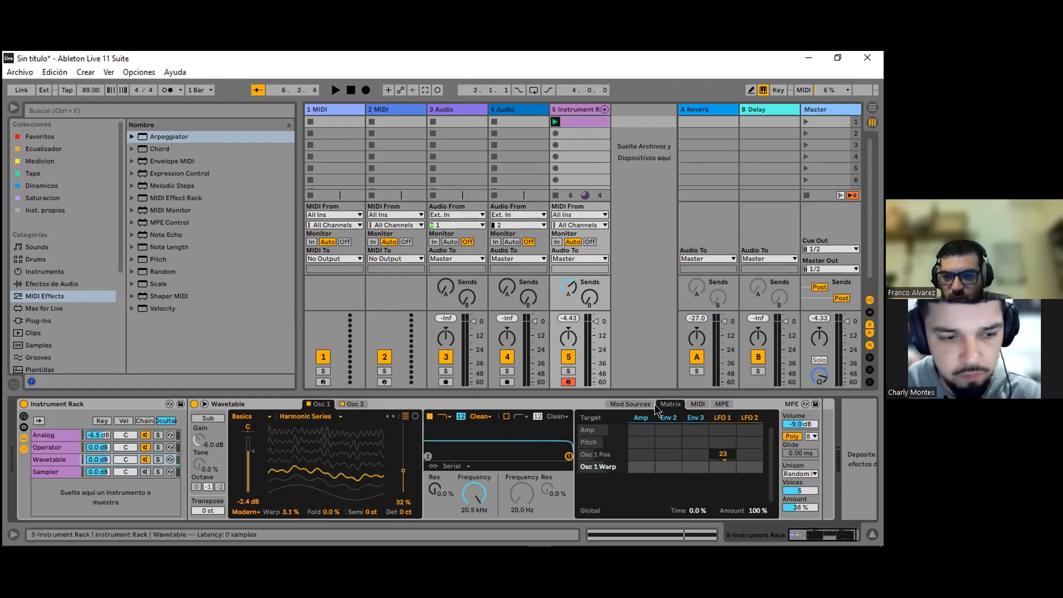
# Step: Reset oscillator 1's Warp and Fold to 0% and assign LFO 2 to its Warp with a modulation amount of 25
pyautogui.click(291, 511)
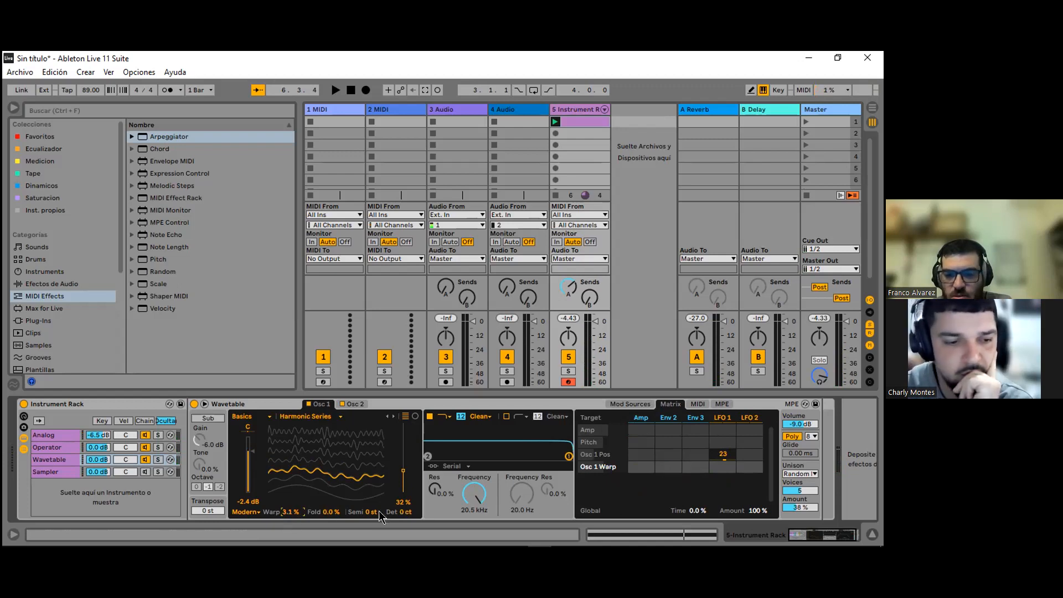
pyautogui.press('Delete')
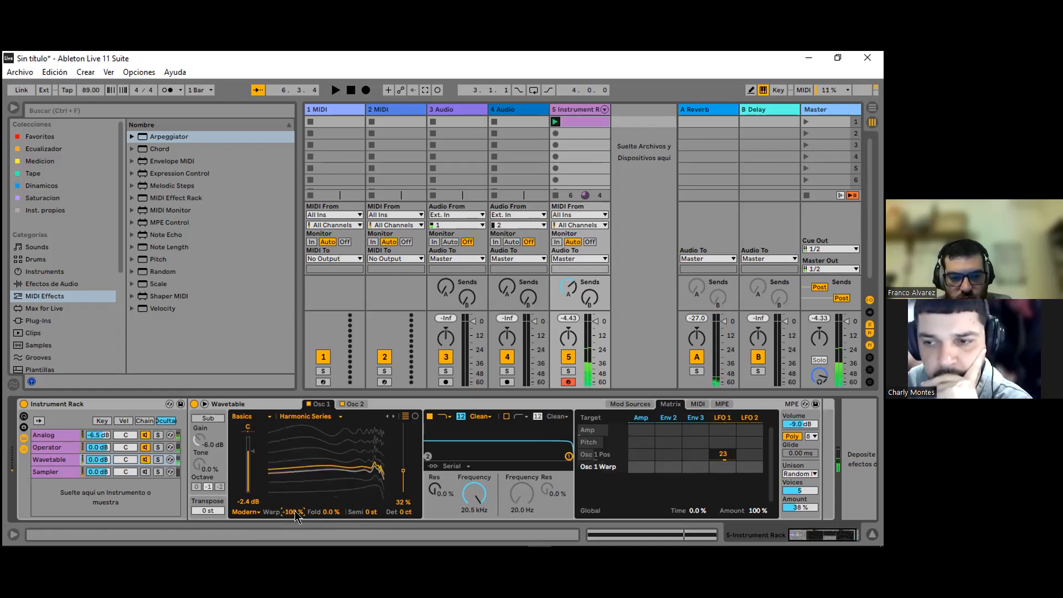
pyautogui.moveTo(328, 512)
pyautogui.mouseDown()
pyautogui.moveTo(328, 498)
pyautogui.moveTo(333, 513)
pyautogui.mouseUp()
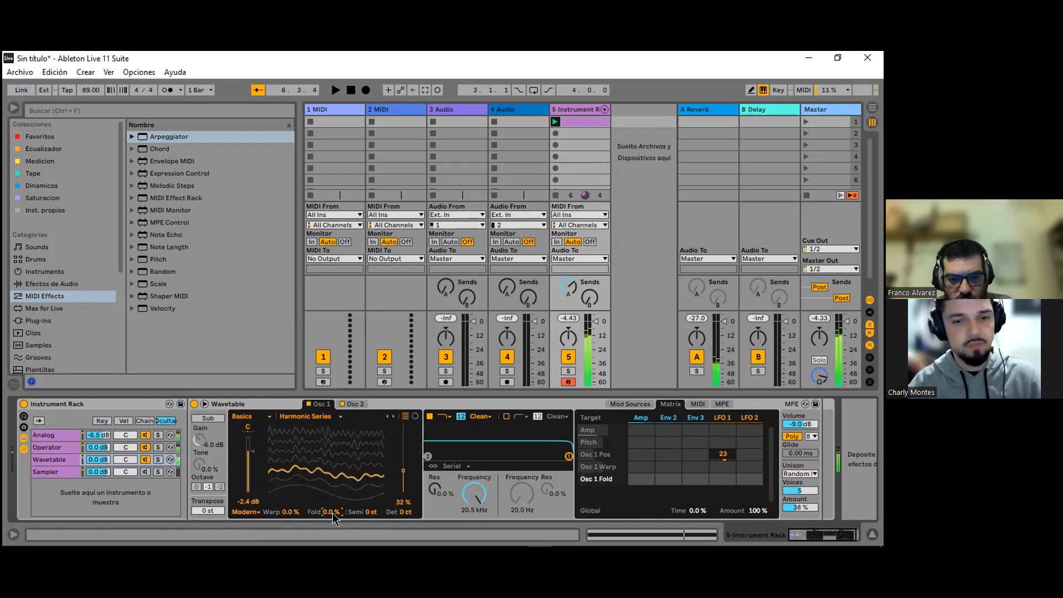
pyautogui.click(289, 512)
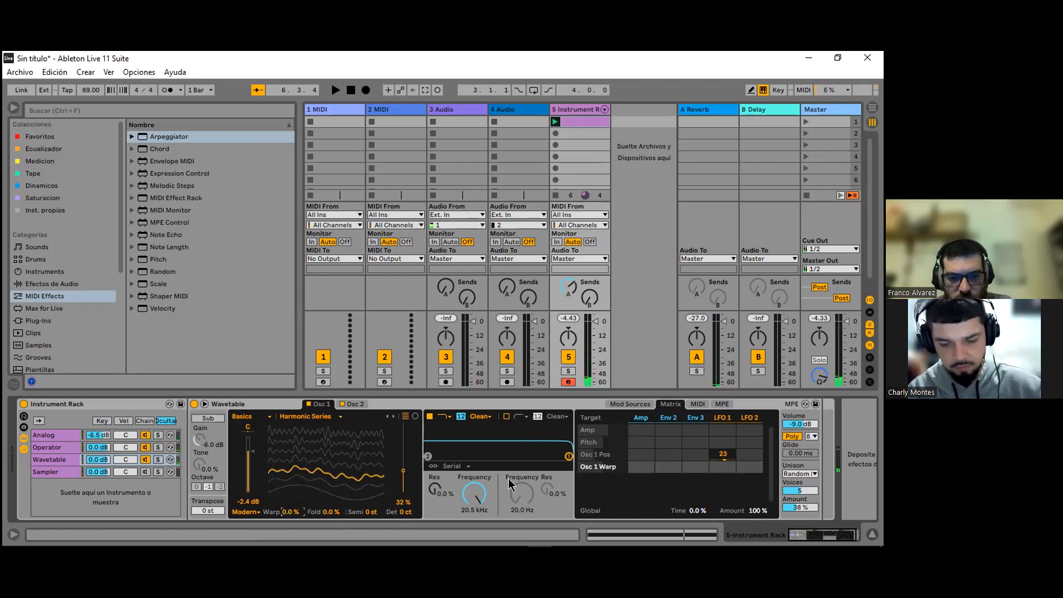
pyautogui.moveTo(747, 466); pyautogui.dragTo(748, 453)
# Step: Give LFO 2 a rate of 9.11 Hz and an amount of 21%, trying the square and sawtooth waveforms
pyautogui.click(750, 417)
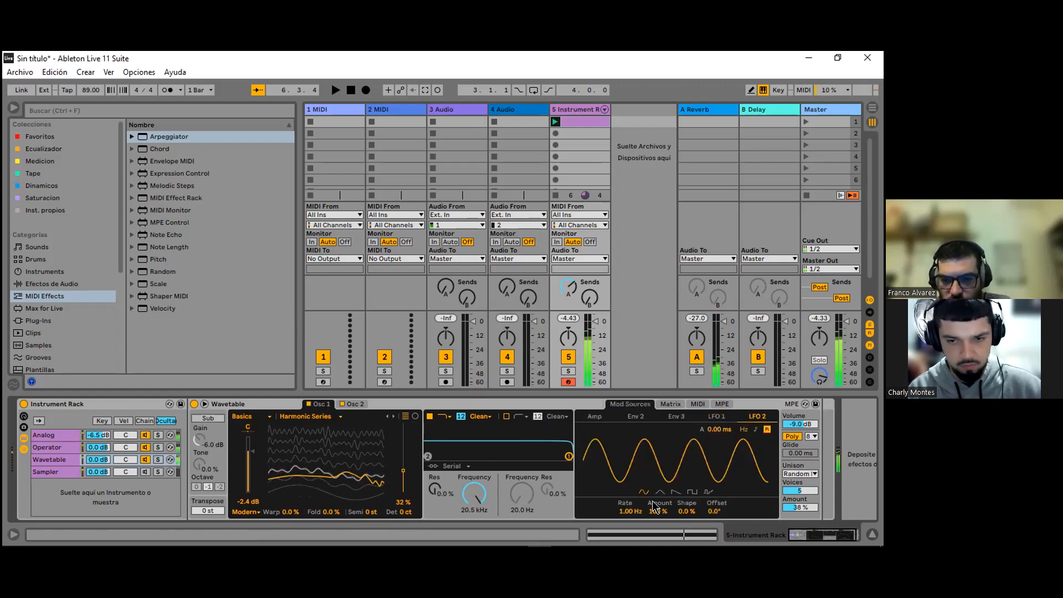
pyautogui.click(692, 491)
pyautogui.moveTo(630, 511); pyautogui.dragTo(647, 553)
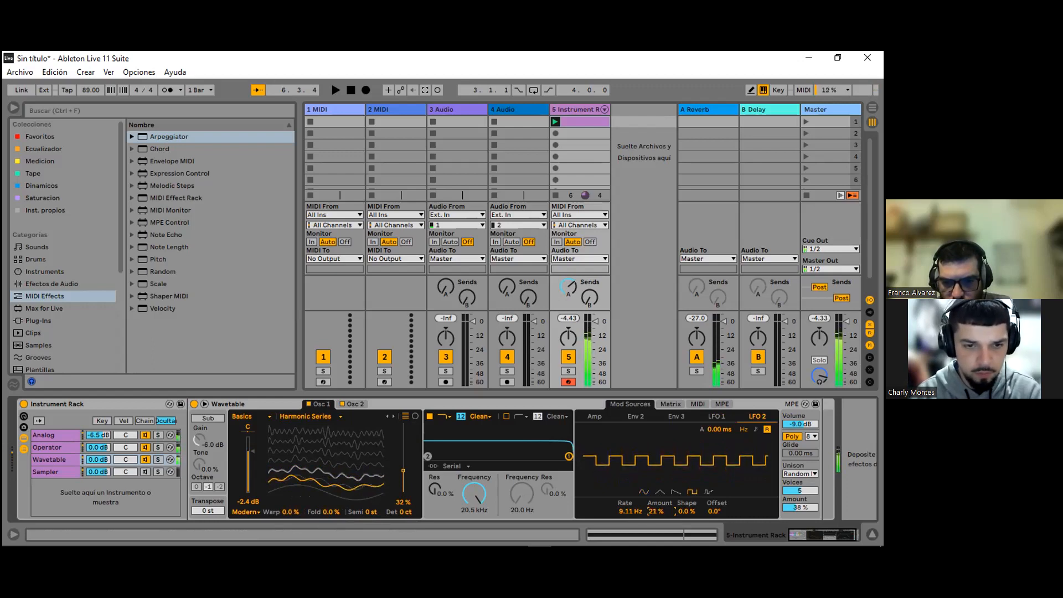
pyautogui.click(677, 492)
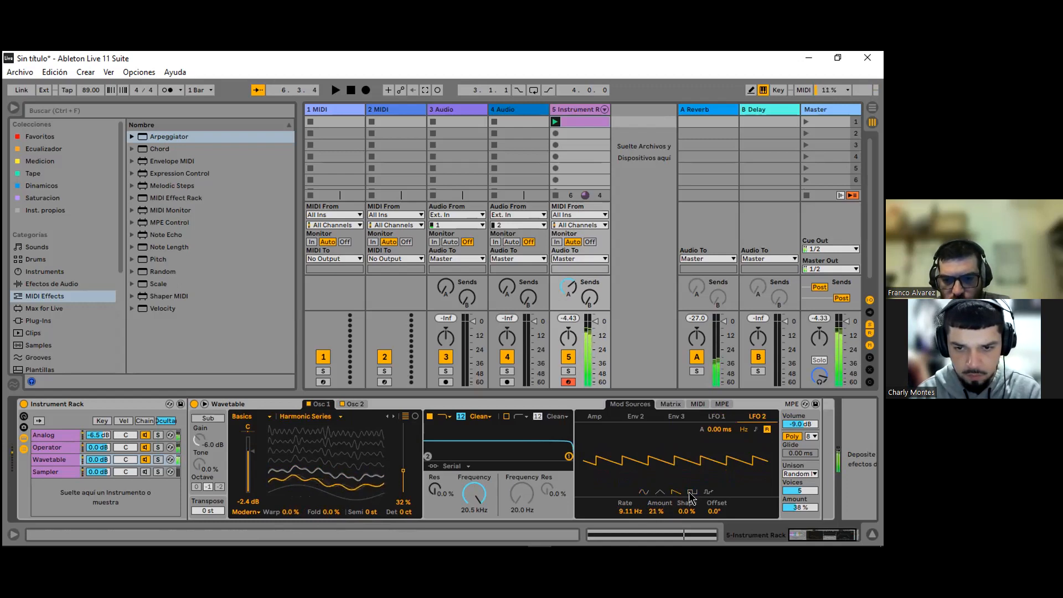
# Step: Try LFO 2's modulation of oscillator 1's Warp at 78, and settle on -34 in the modulation matrix
pyautogui.click(674, 405)
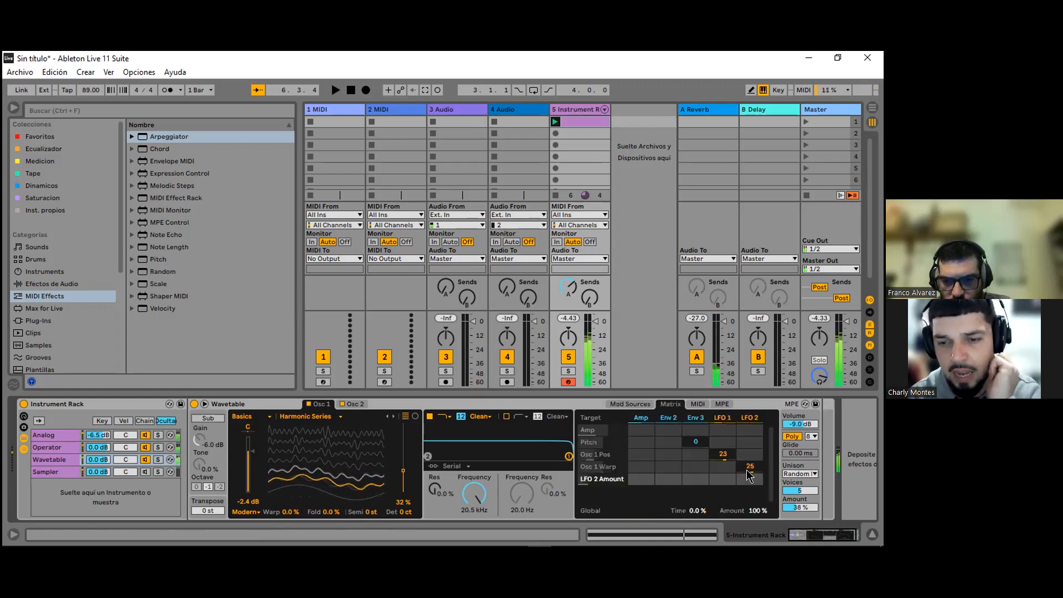
pyautogui.moveTo(746, 469); pyautogui.dragTo(746, 449)
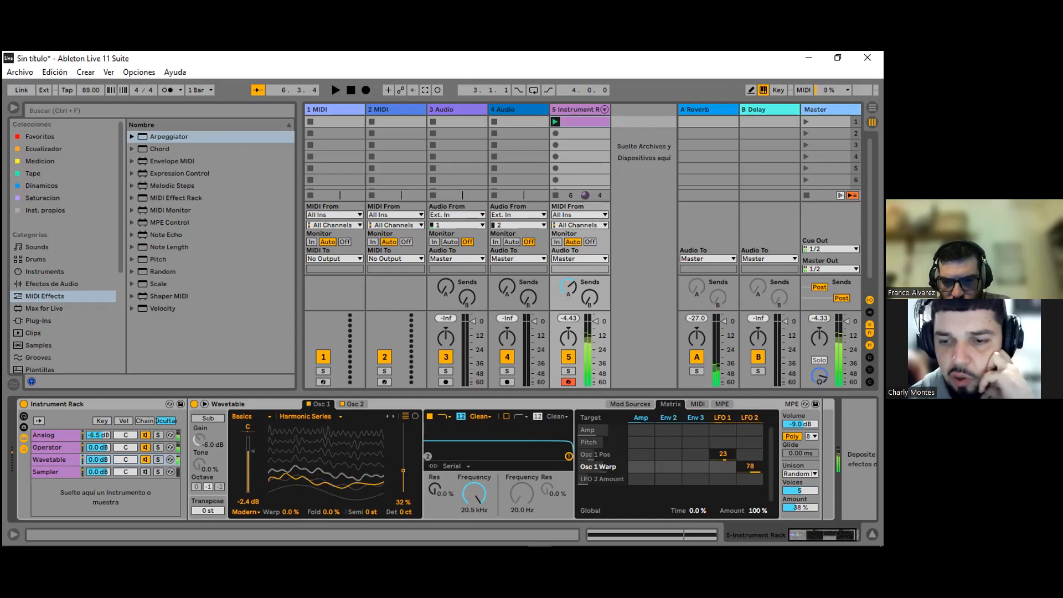
pyautogui.click(753, 417)
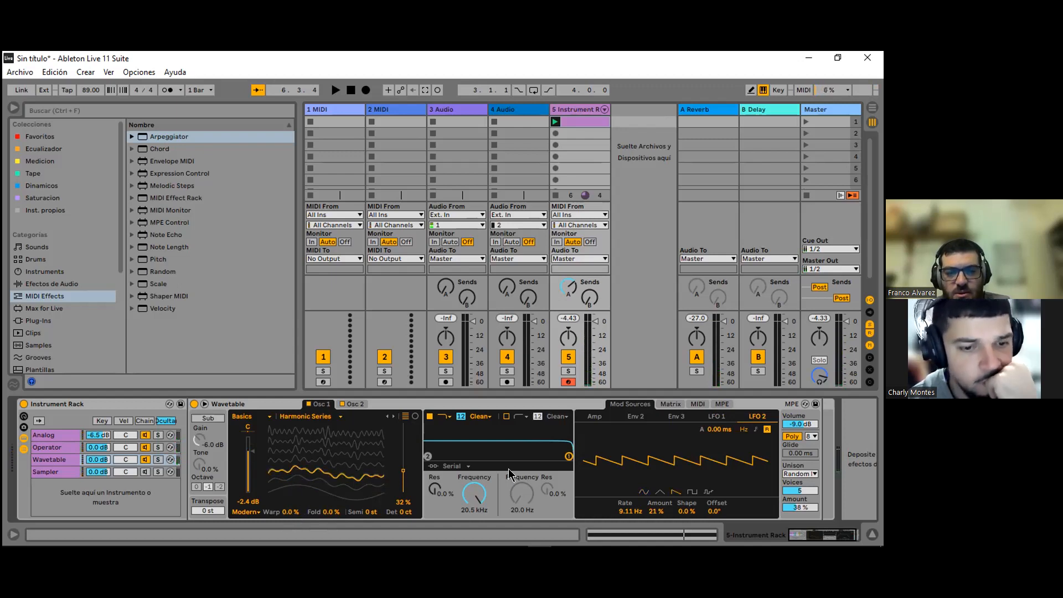
pyautogui.click(671, 404)
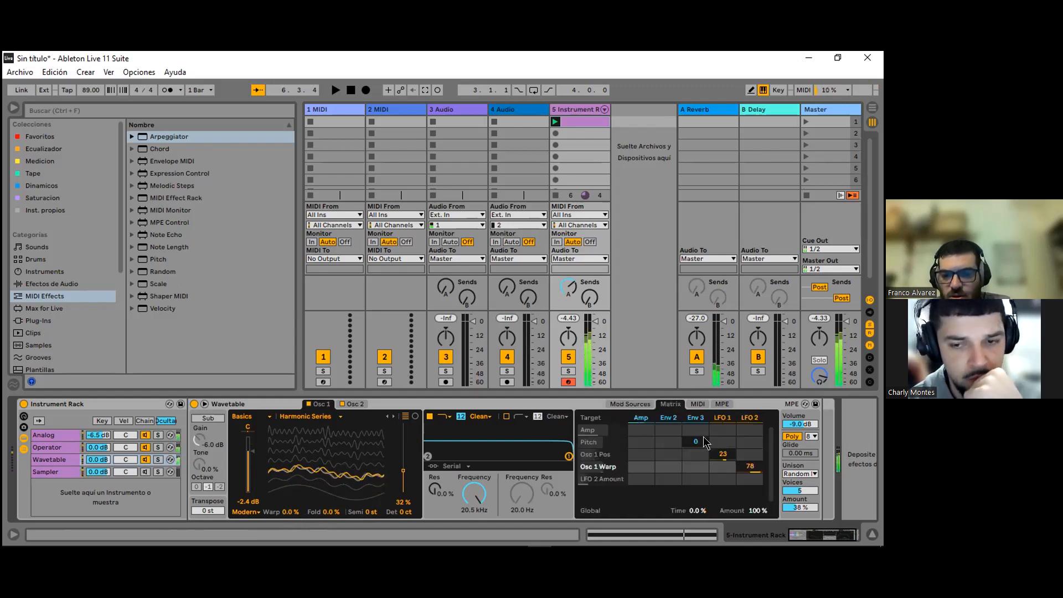
pyautogui.moveTo(750, 466); pyautogui.dragTo(751, 508)
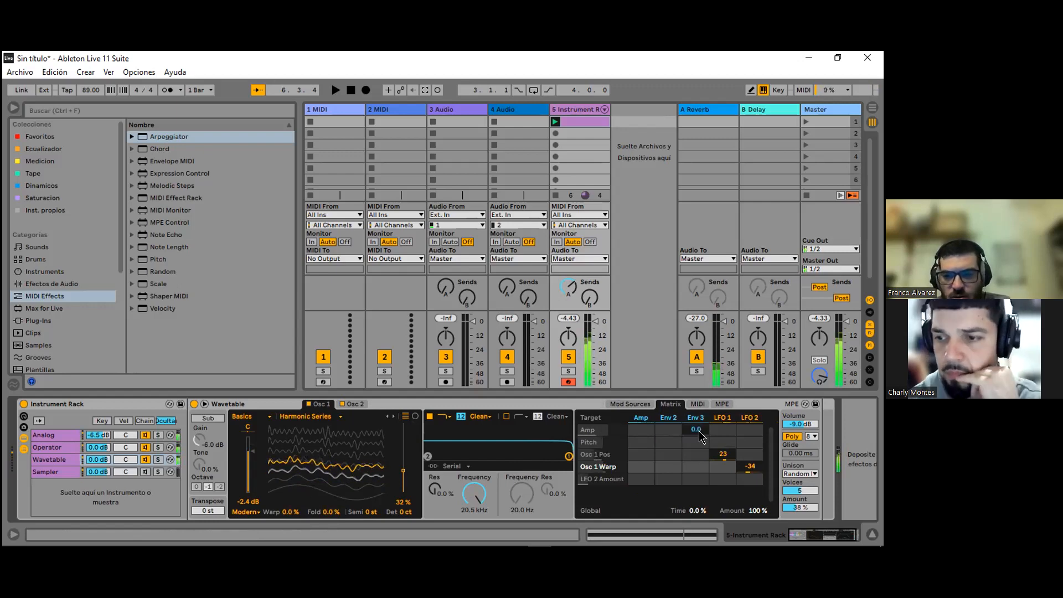
# Step: Reset oscillator 1's semitone offset to 0 st and lower its Warp to -61%
pyautogui.click(371, 512)
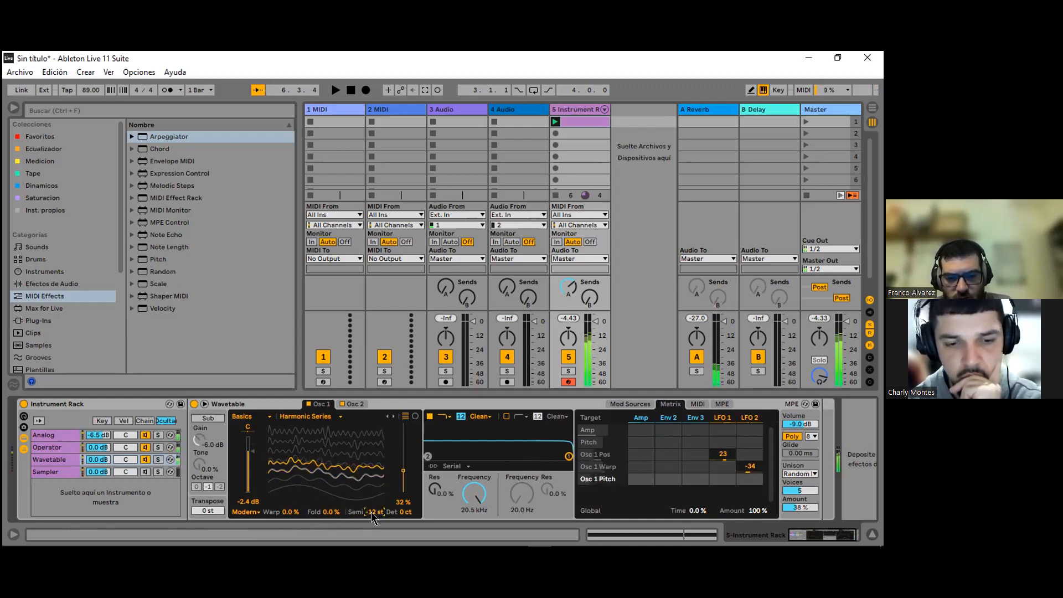
pyautogui.press('Delete')
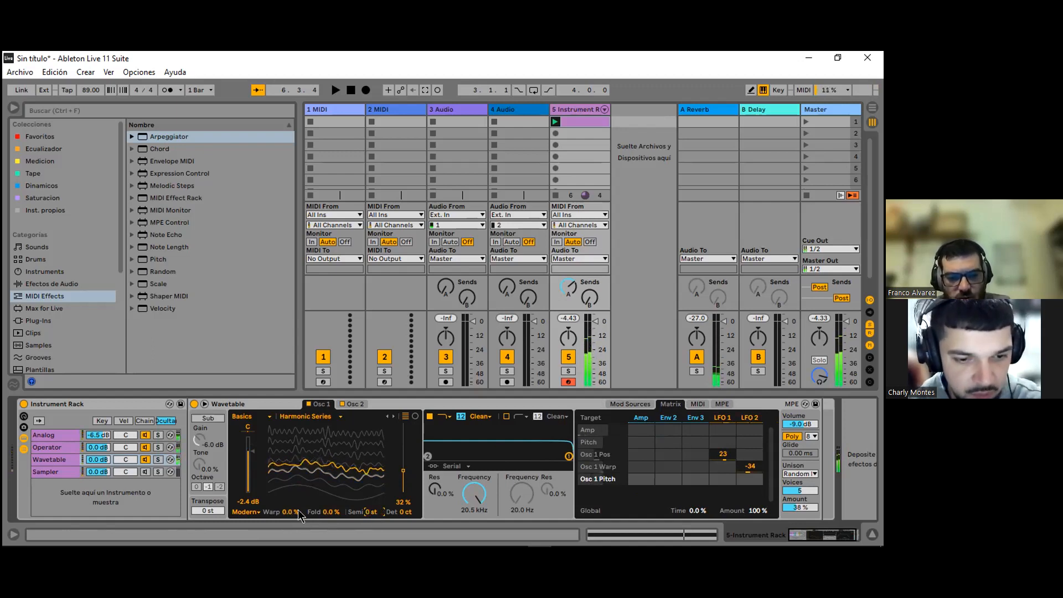
pyautogui.moveTo(295, 512); pyautogui.dragTo(295, 545)
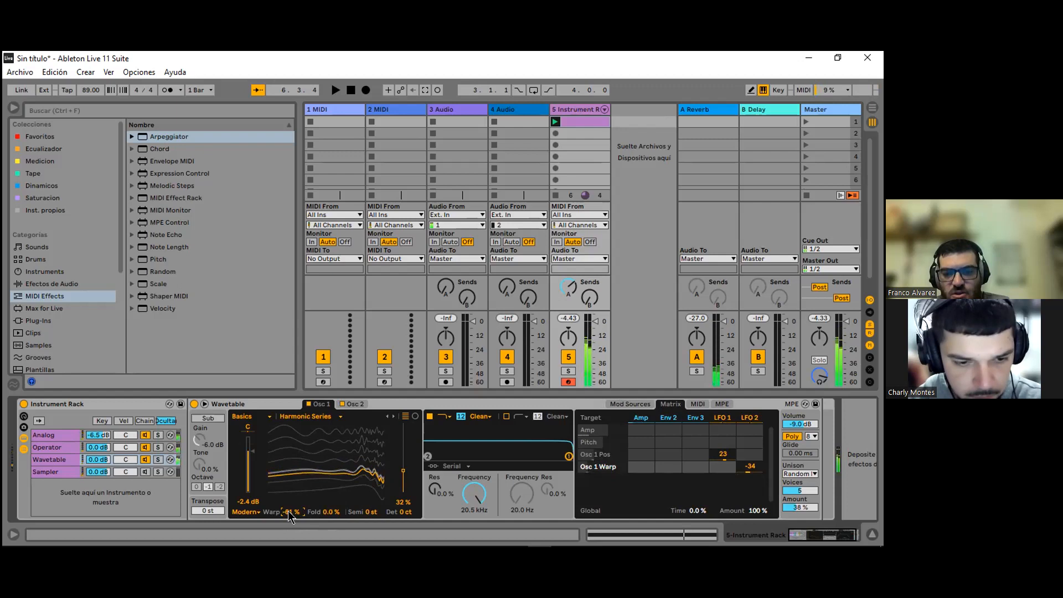
# Step: Give LFO 2 the random waveform with a 6.04 Hz rate, 20% amount and 17% shape
pyautogui.click(751, 419)
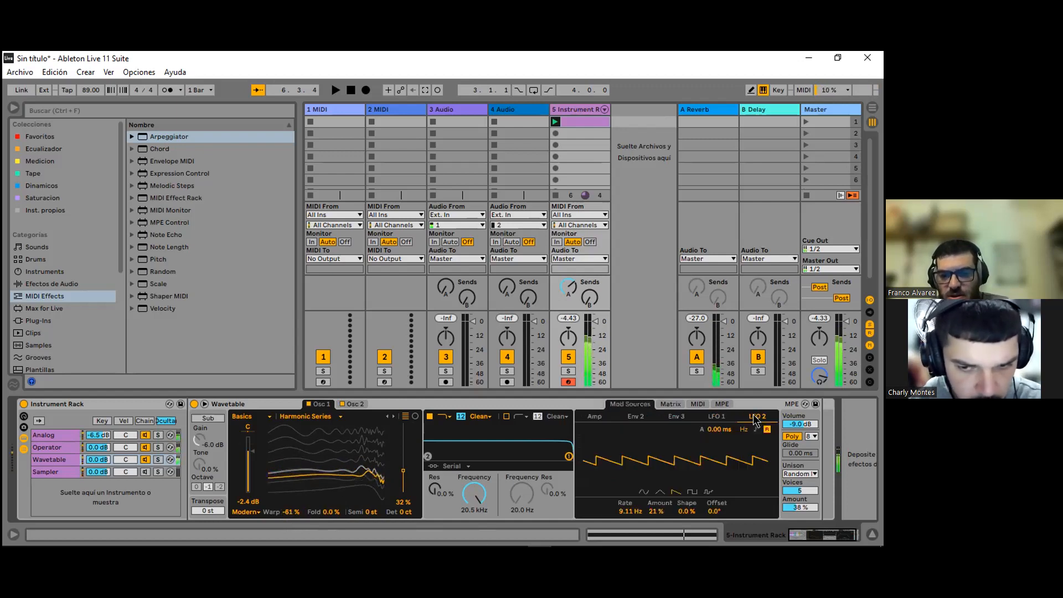
pyautogui.click(693, 491)
pyautogui.moveTo(635, 511); pyautogui.dragTo(660, 471)
pyautogui.moveTo(642, 512); pyautogui.dragTo(659, 554)
pyautogui.moveTo(641, 515); pyautogui.dragTo(640, 523)
pyautogui.click(708, 492)
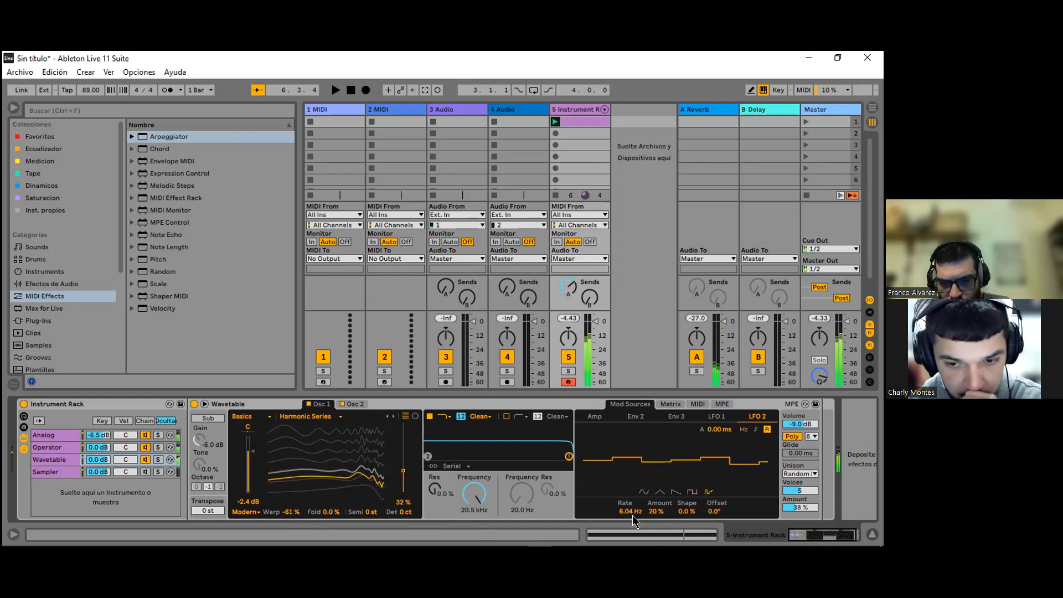
pyautogui.moveTo(680, 508); pyautogui.dragTo(680, 501)
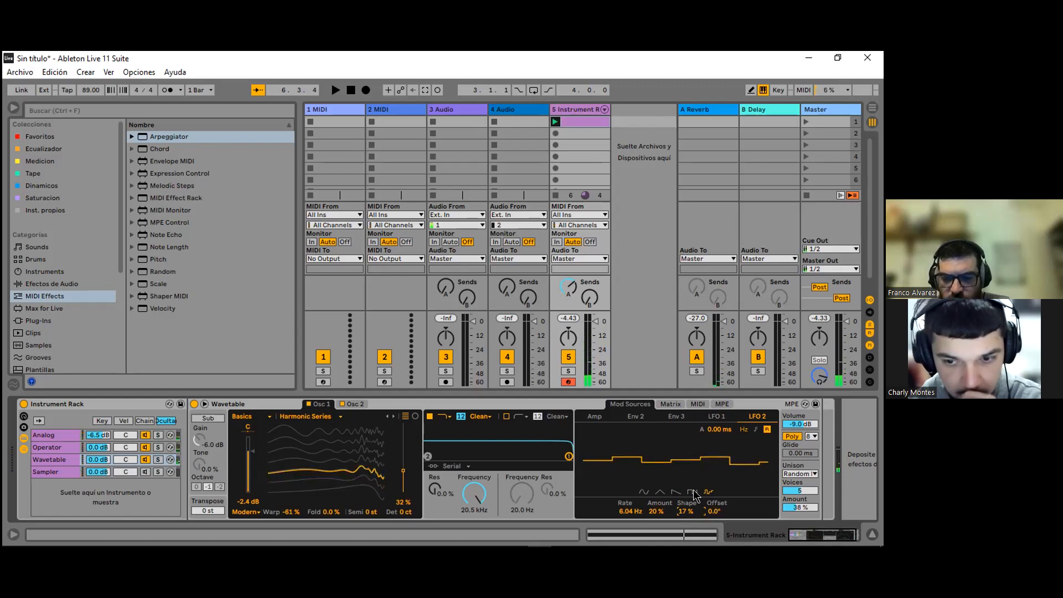
# Step: Compare LFO 2's other waveforms, settle on sawtooth, and set its rate to 8.49 Hz and amount to 12%
pyautogui.click(691, 493)
pyautogui.click(661, 492)
pyautogui.click(644, 492)
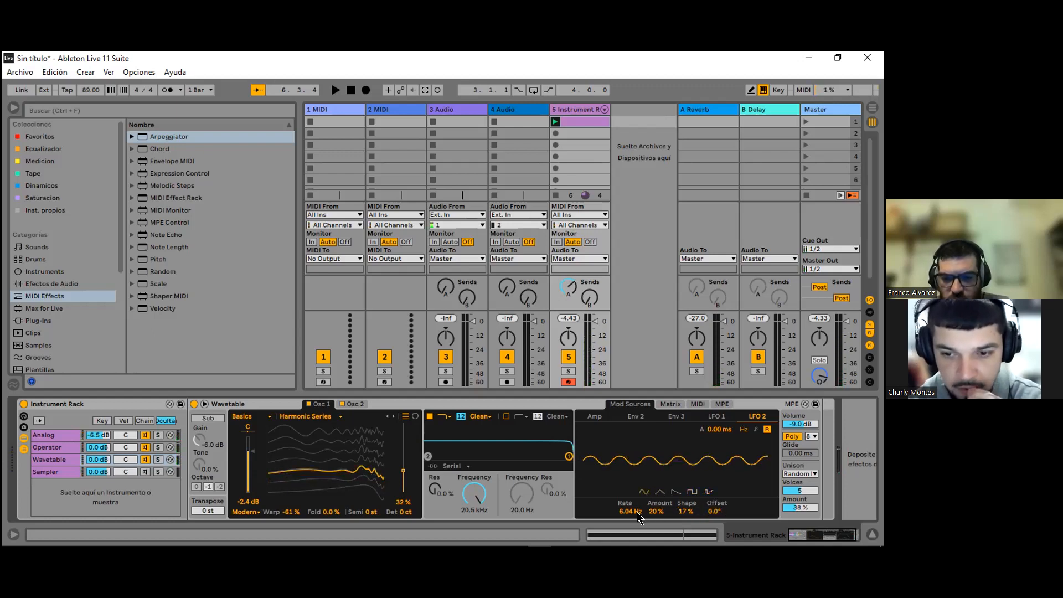
pyautogui.click(664, 492)
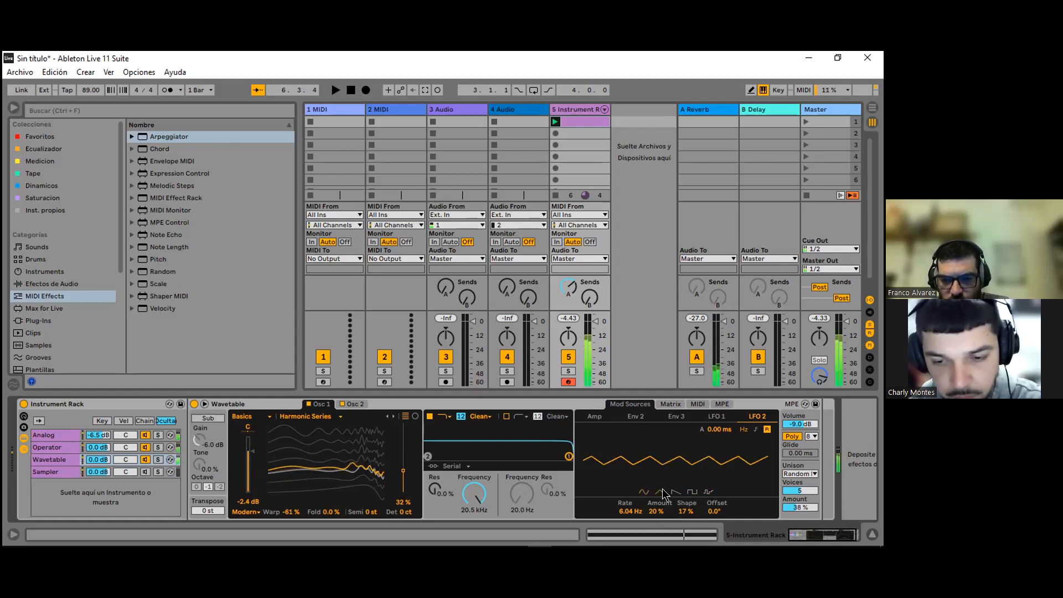
pyautogui.click(675, 493)
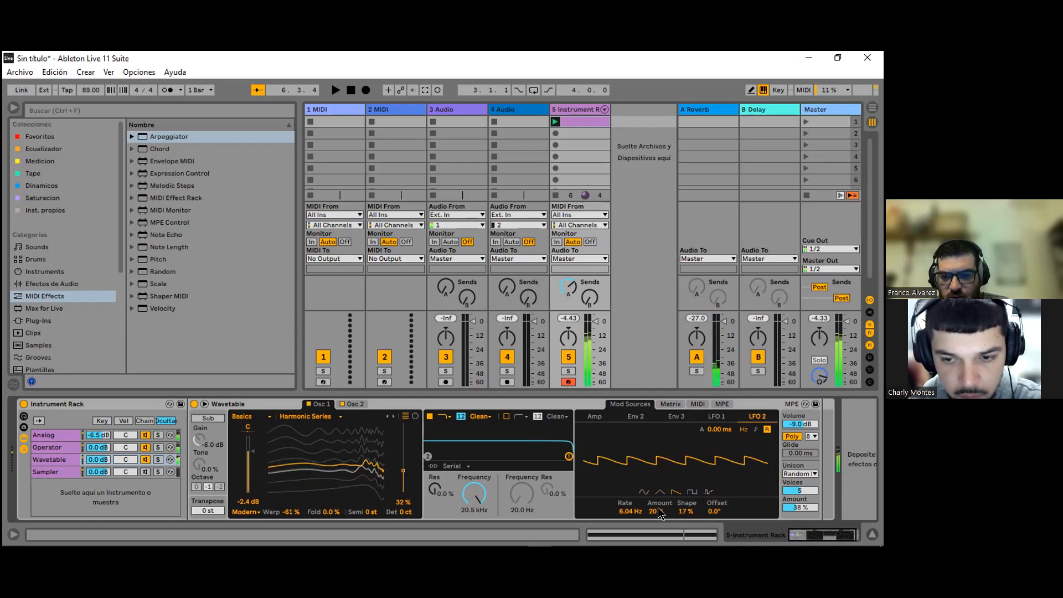
pyautogui.moveTo(631, 512); pyautogui.dragTo(631, 524)
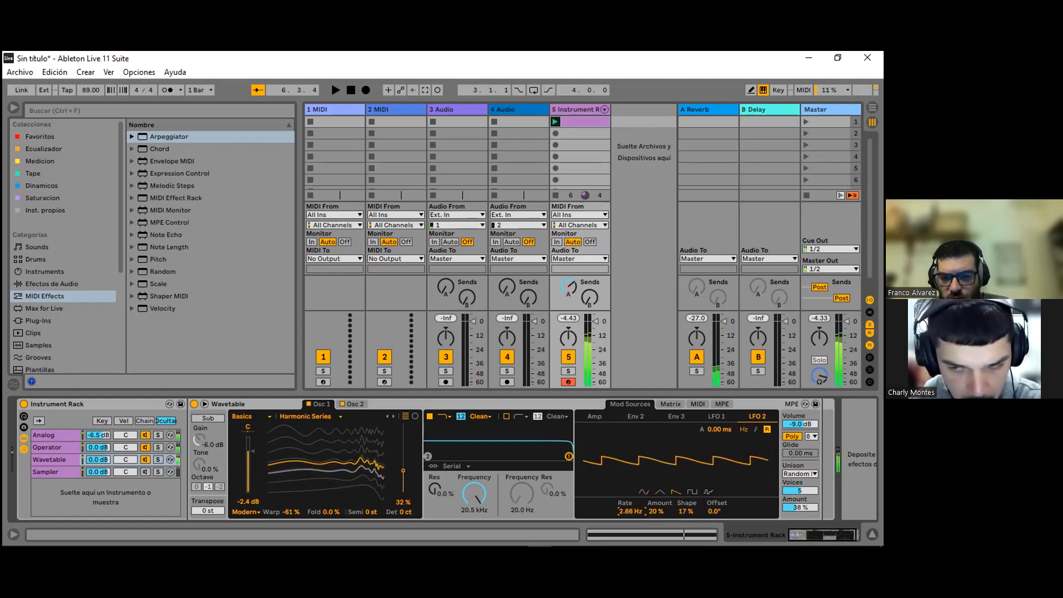
pyautogui.moveTo(632, 523); pyautogui.dragTo(635, 499)
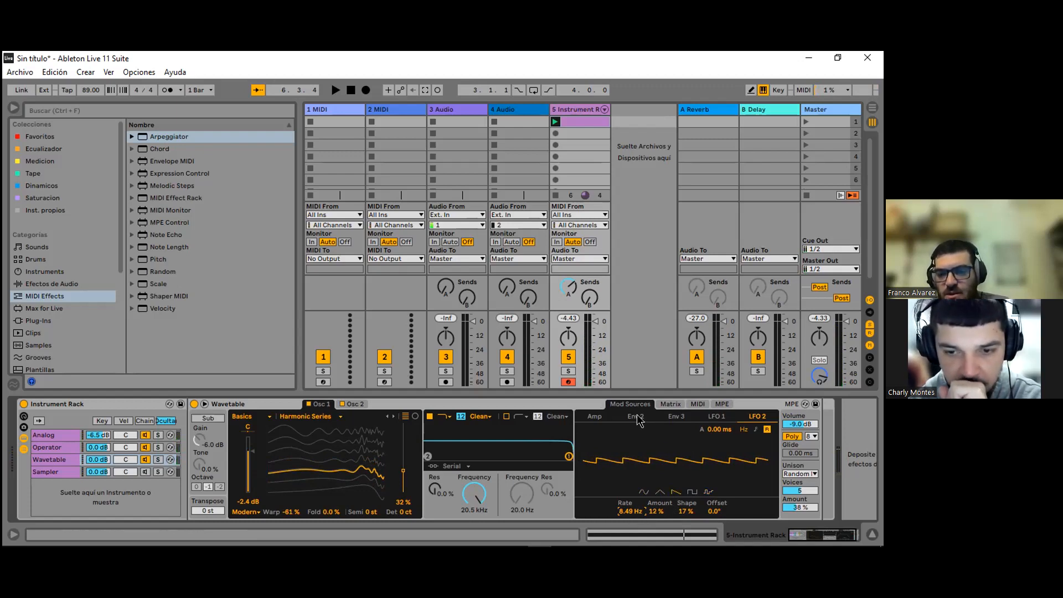
# Step: Modulate LFO 2's rate with Env 3 at an amount of 34 in the matrix
pyautogui.click(676, 417)
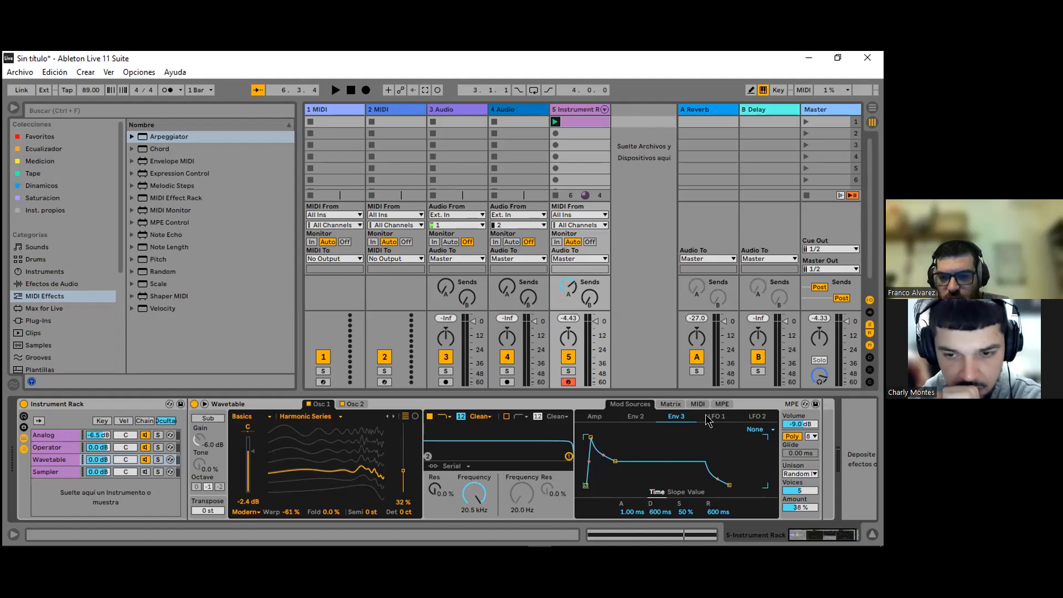
pyautogui.click(681, 406)
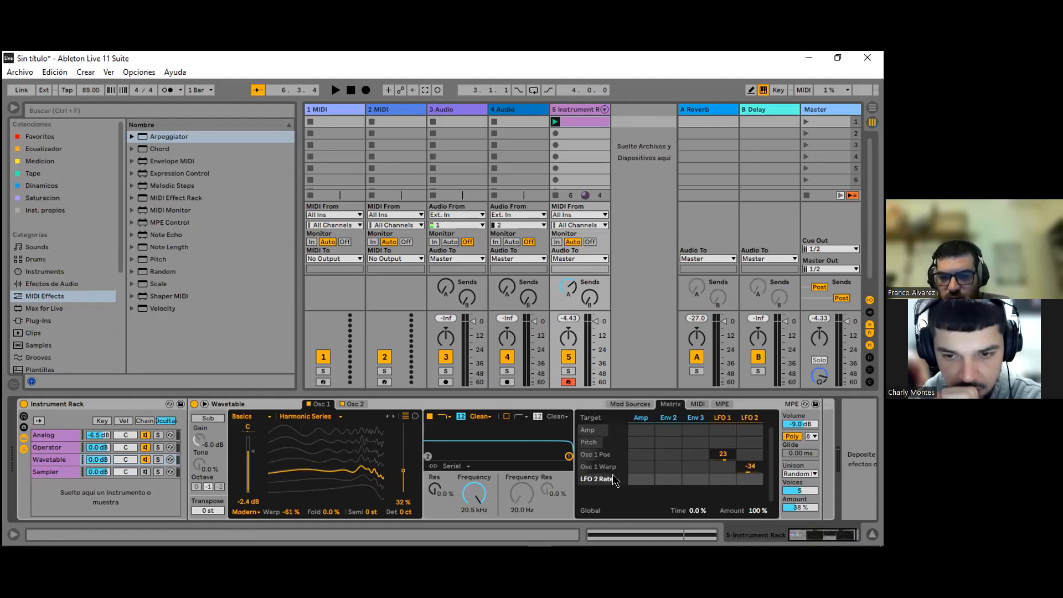
pyautogui.moveTo(696, 484); pyautogui.dragTo(697, 465)
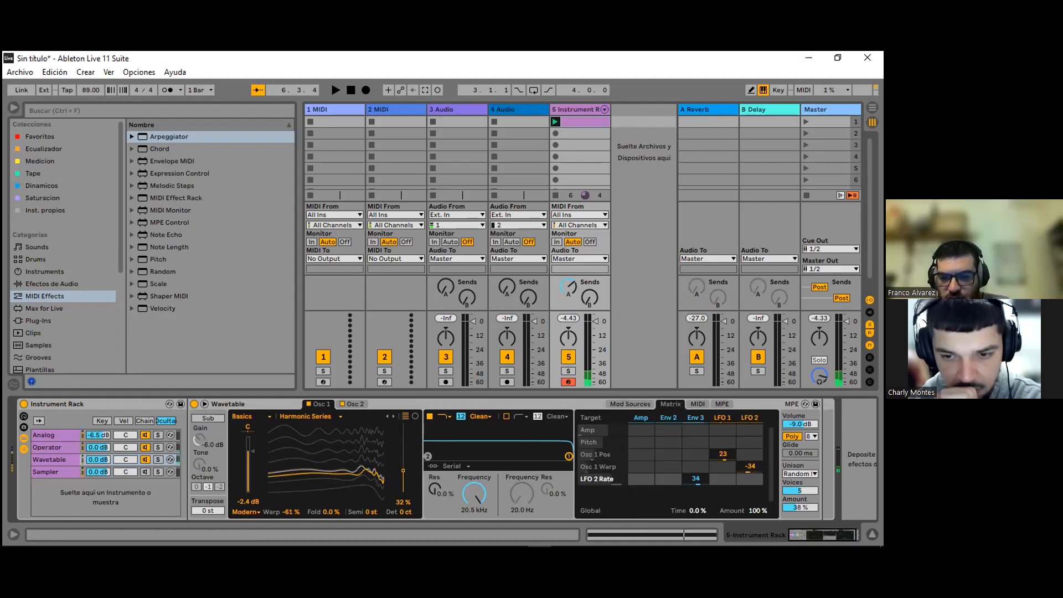
# Step: Shape Env 3 with a 14.6 s attack, 375 ms decay and 100% sustain
pyautogui.click(696, 417)
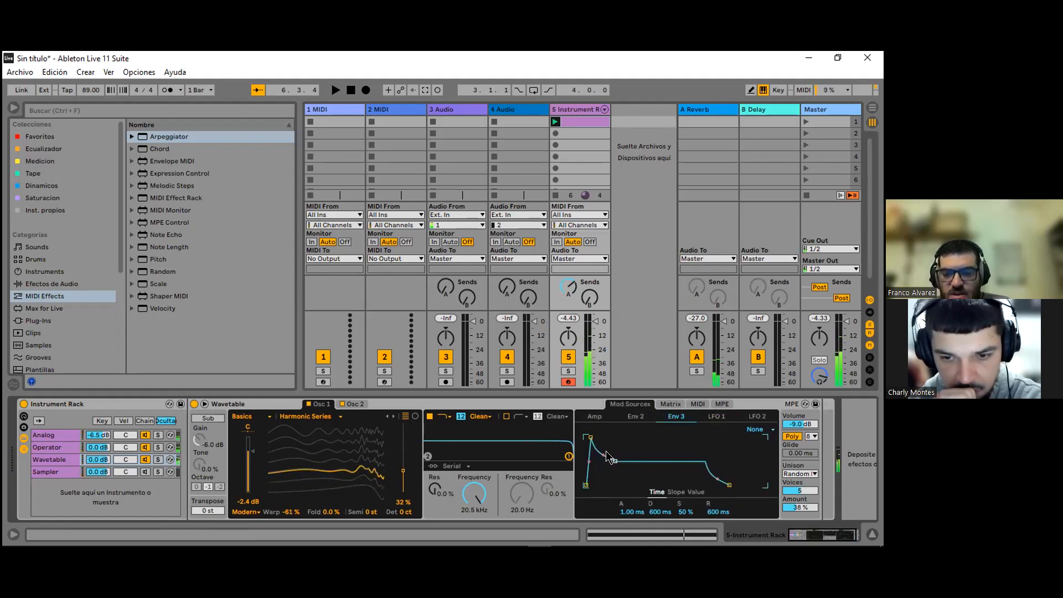
pyautogui.moveTo(591, 438); pyautogui.dragTo(641, 437)
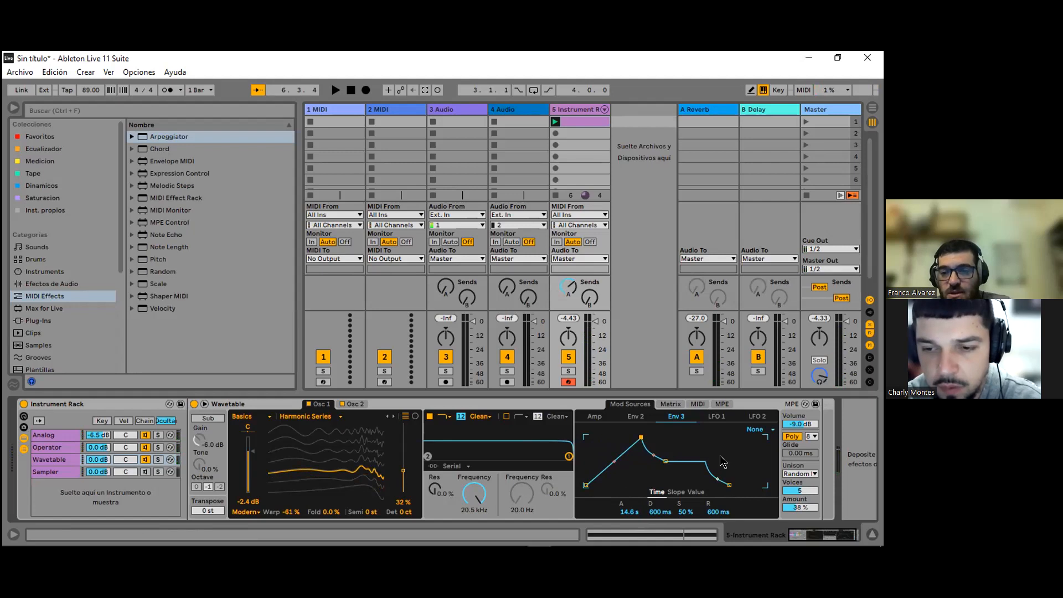
pyautogui.click(768, 430)
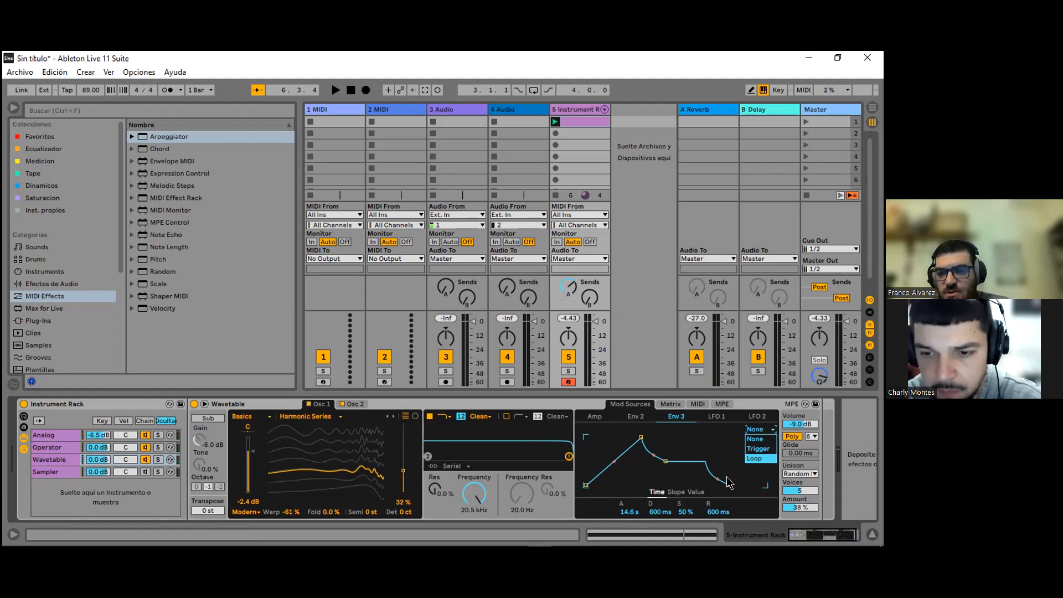
pyautogui.click(682, 442)
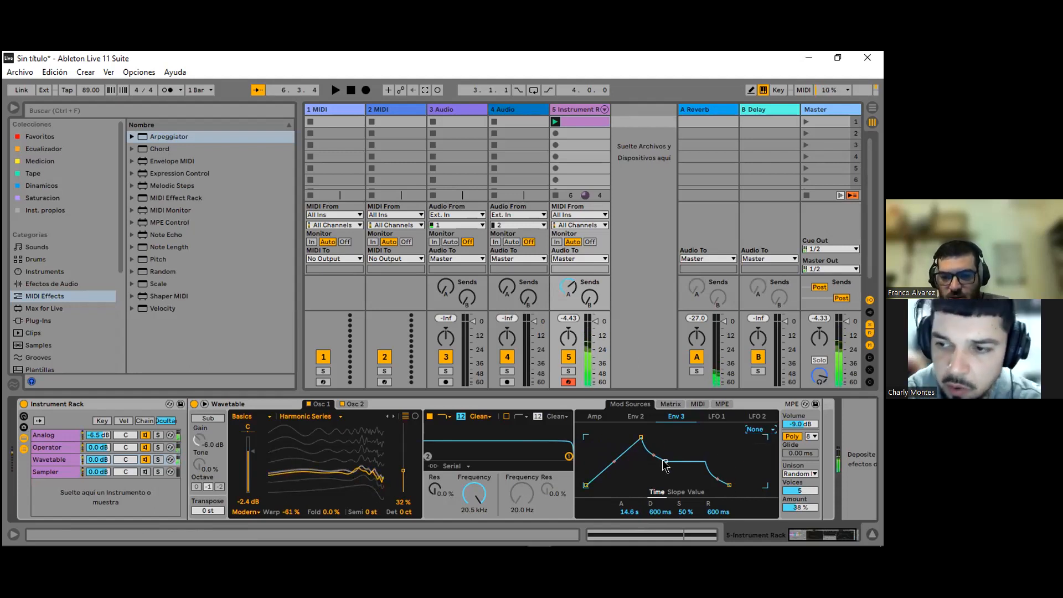
pyautogui.moveTo(665, 465)
pyautogui.mouseDown()
pyautogui.moveTo(658, 486)
pyautogui.moveTo(664, 446)
pyautogui.mouseUp()
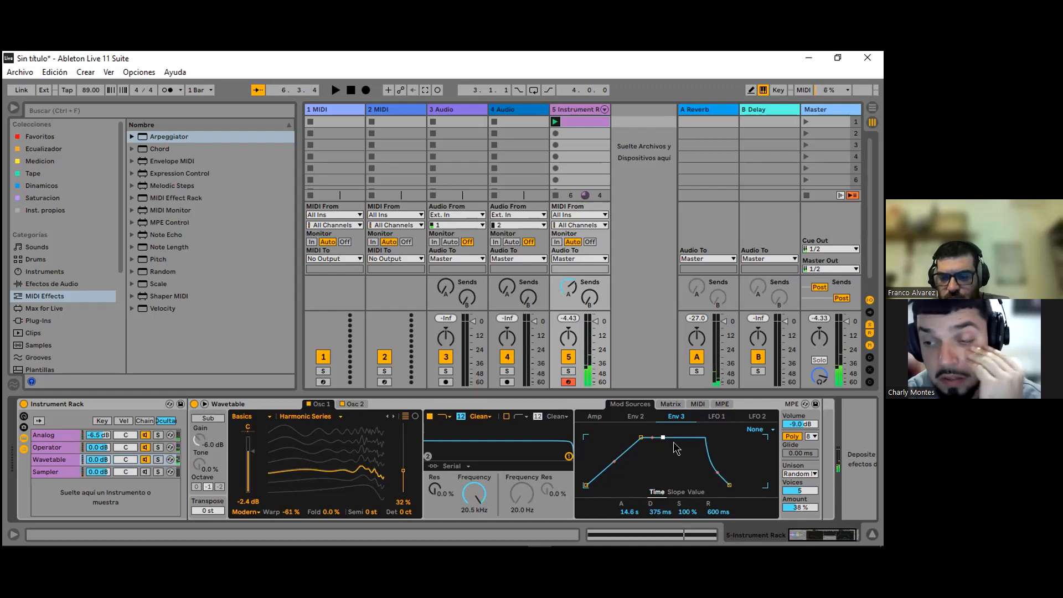
# Step: Reshape Env 3 with a 9.31 s attack, 12.0 s decay, 6.8% sustain and 6.33 s release, and set its mode to Loop
pyautogui.click(764, 430)
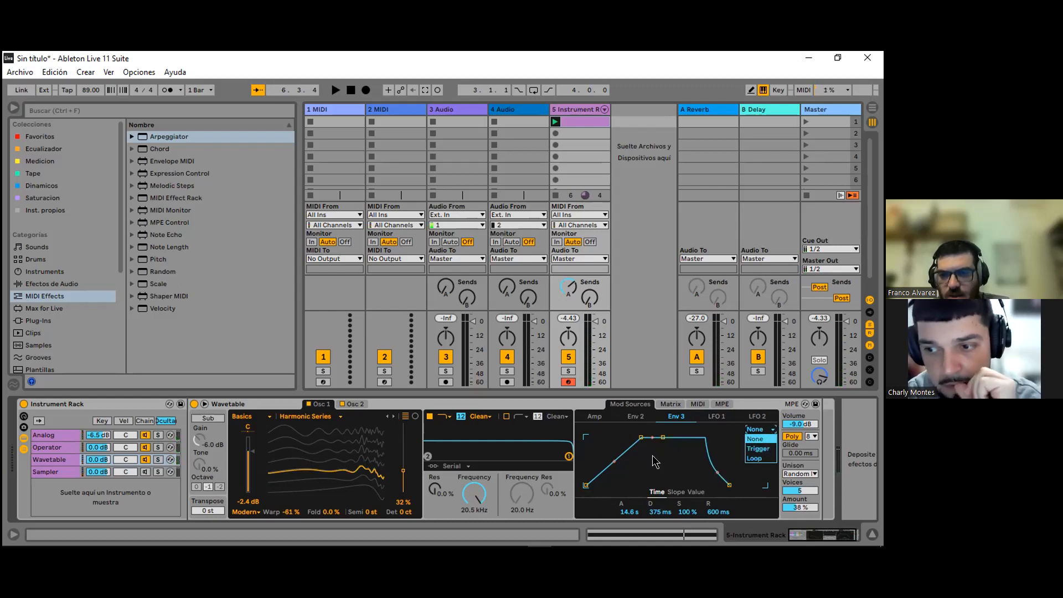
pyautogui.click(727, 496)
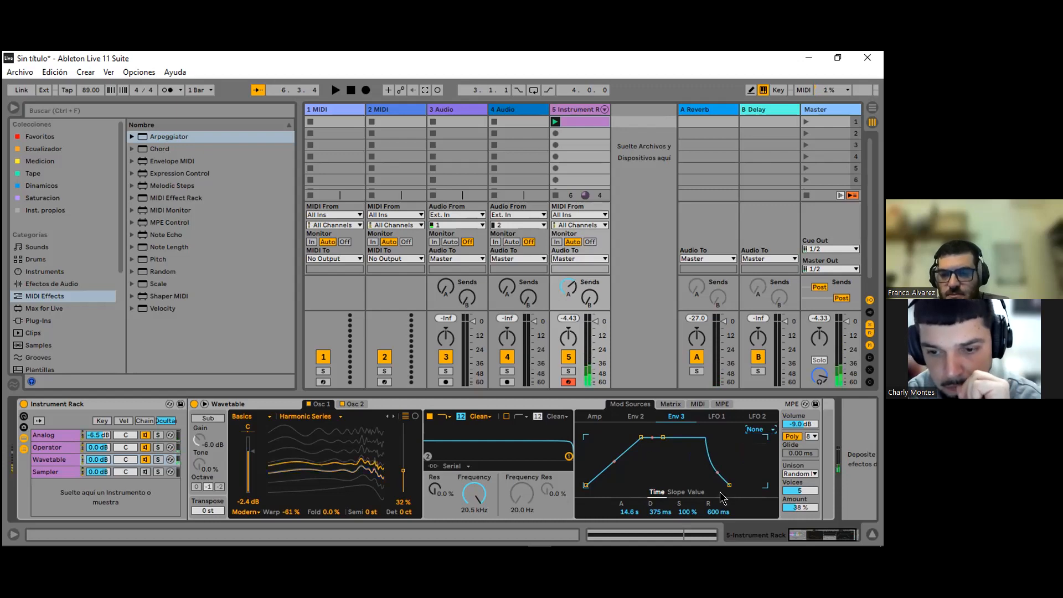
pyautogui.moveTo(648, 437); pyautogui.dragTo(687, 482)
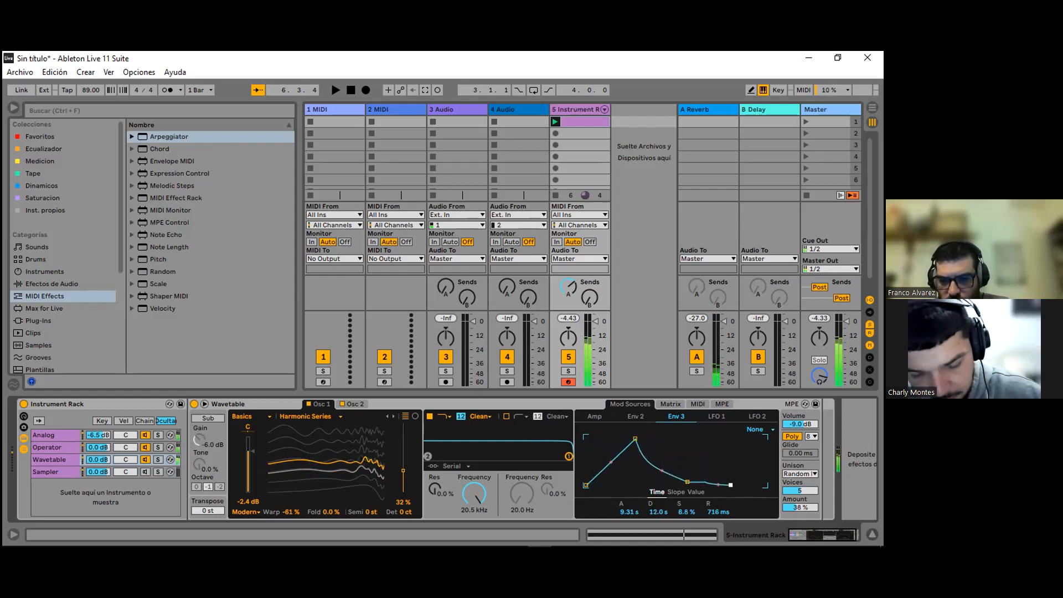
pyautogui.click(764, 430)
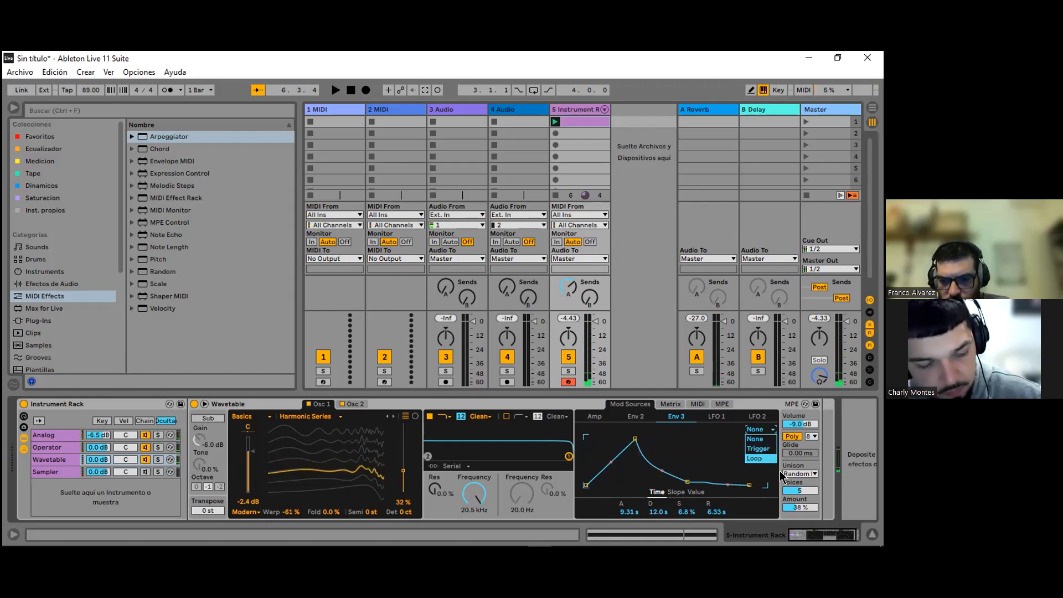
pyautogui.click(762, 459)
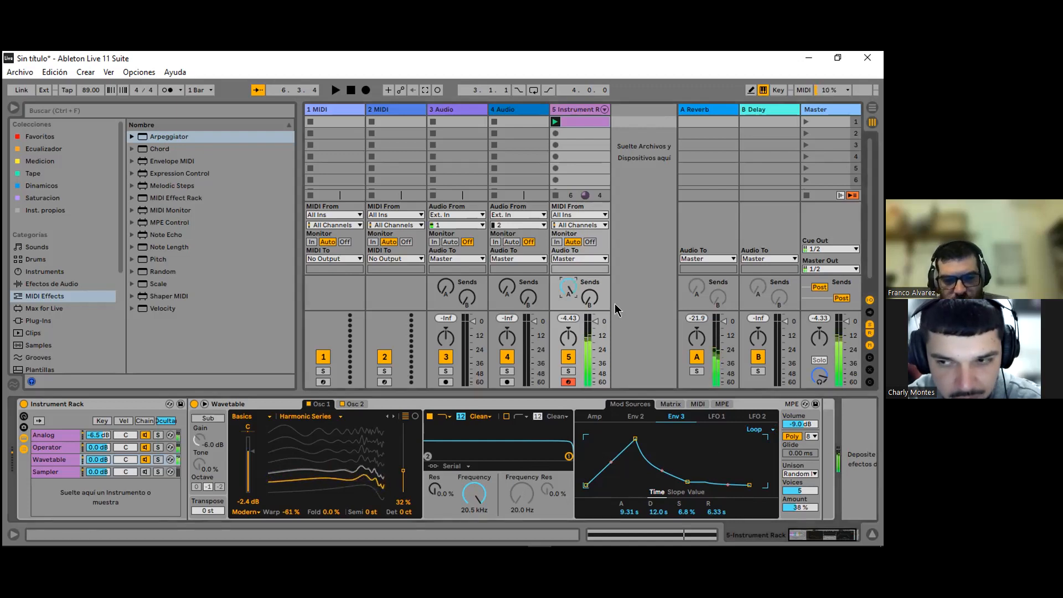
# Step: Raise the Instrument Rack track's Reverb send and set Wavetable's Filter 1 to 8.71 kHz with 10% resonance
pyautogui.moveTo(569, 289); pyautogui.dragTo(568, 295)
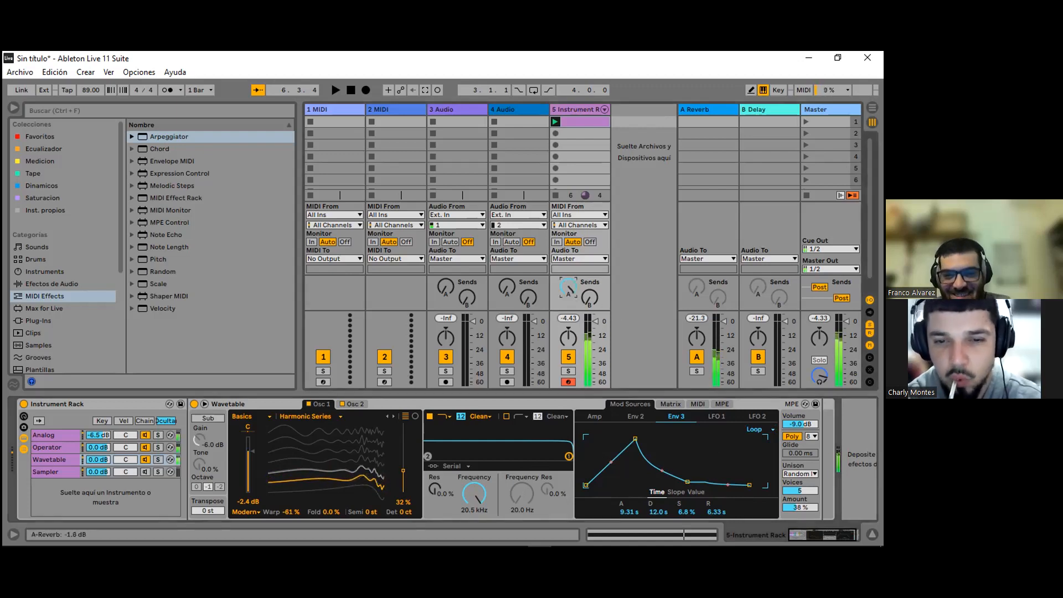
pyautogui.moveTo(570, 458)
pyautogui.mouseDown()
pyautogui.moveTo(540, 436)
pyautogui.moveTo(510, 446)
pyautogui.moveTo(551, 454)
pyautogui.mouseUp()
# Step: Check the LFO settings and modulate Filter 1's frequency with LFO 1 at an amount of -48 in the matrix
pyautogui.click(717, 416)
pyautogui.click(758, 417)
pyautogui.click(717, 416)
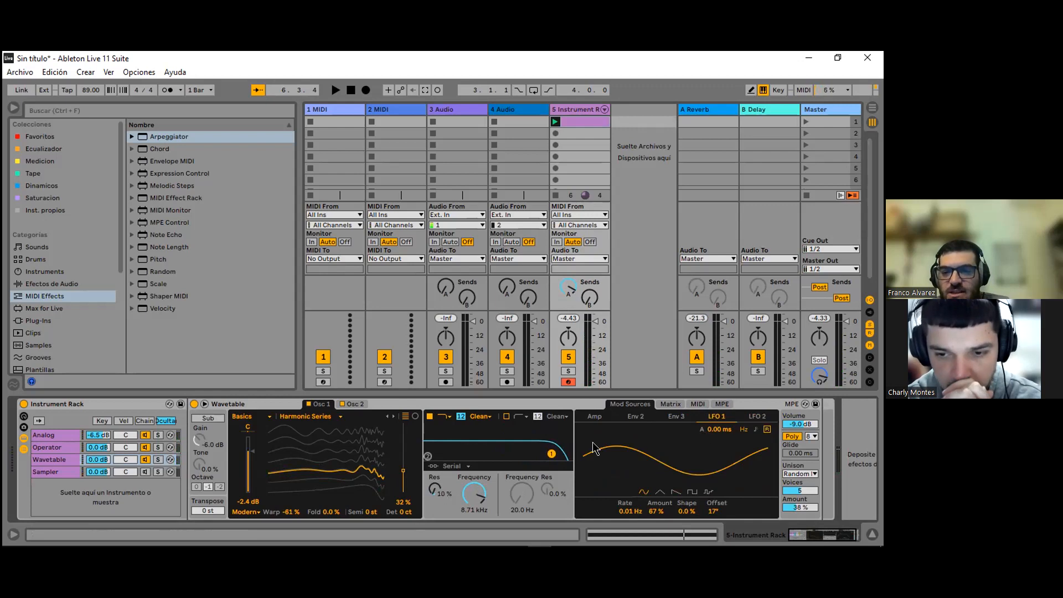
pyautogui.click(671, 405)
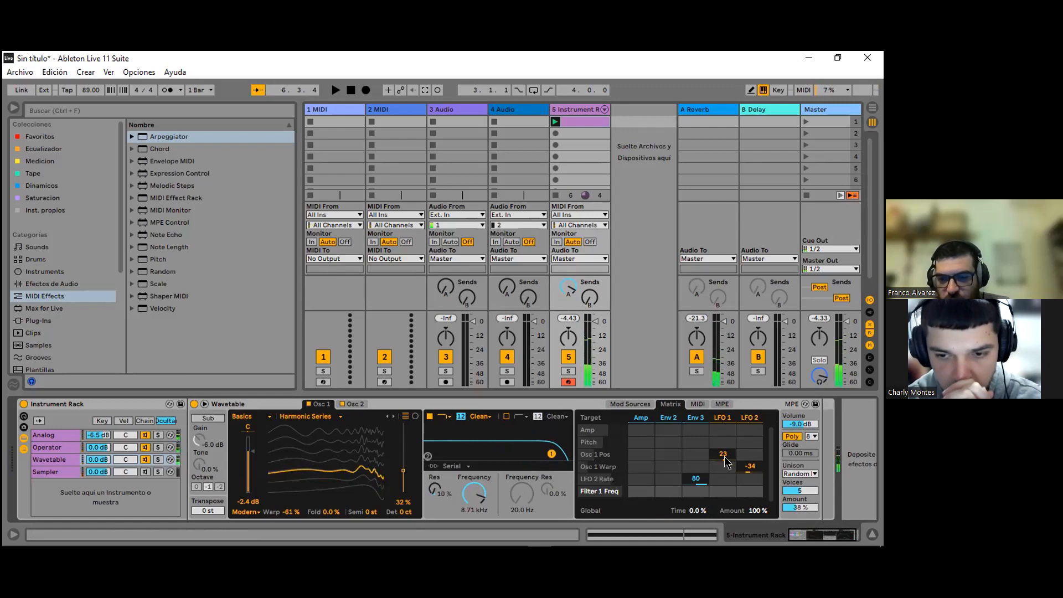
pyautogui.moveTo(723, 490); pyautogui.dragTo(724, 517)
# Step: Set Filter 1's resonance to 43% and its frequency to 3.16 kHz
pyautogui.moveTo(429, 491); pyautogui.dragTo(522, 497)
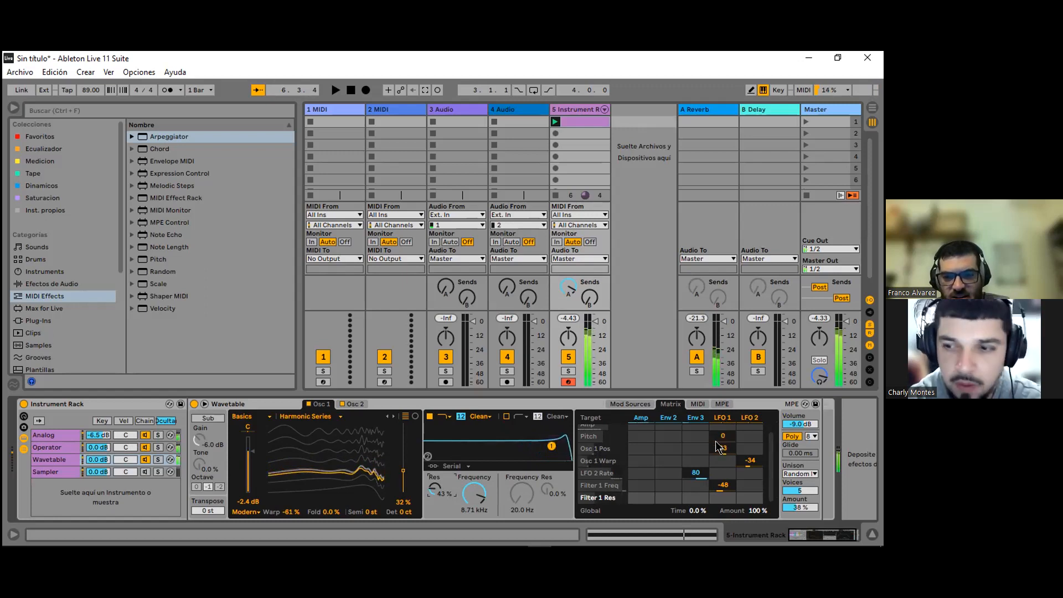
pyautogui.moveTo(477, 492)
pyautogui.mouseDown()
pyautogui.moveTo(477, 515)
pyautogui.moveTo(478, 497)
pyautogui.mouseUp()
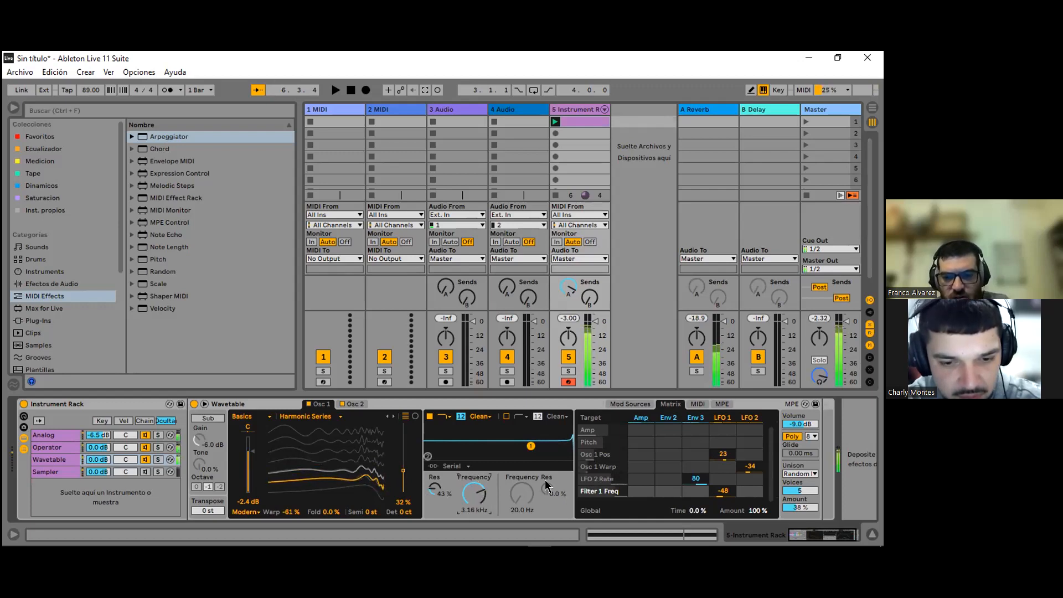
pyautogui.moveTo(692, 457); pyautogui.dragTo(693, 456)
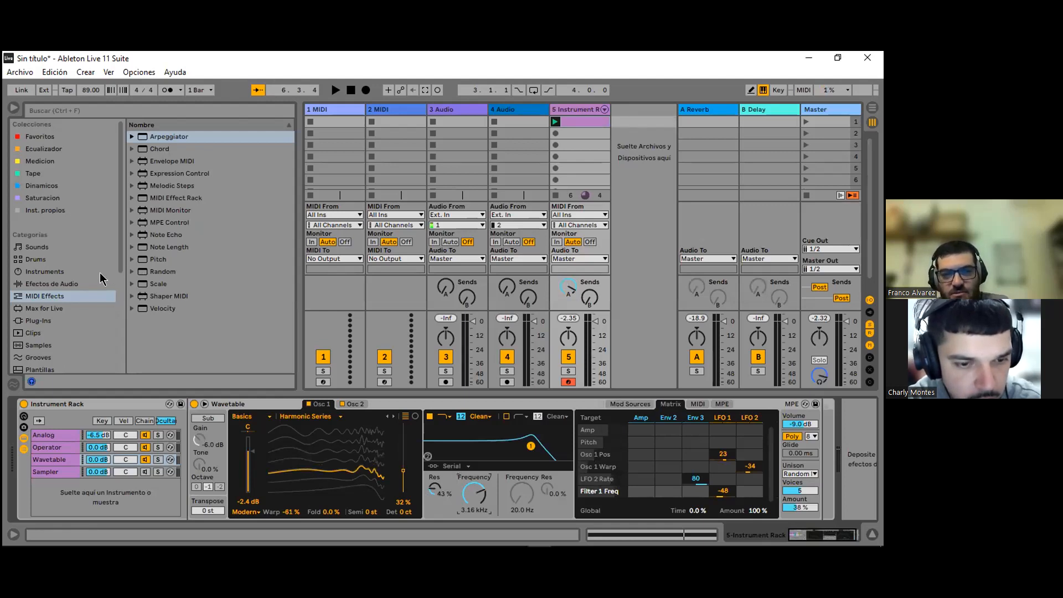
# Step: Select the Sampler chain in the rack and list the installed packs in the browser
pyautogui.click(83, 284)
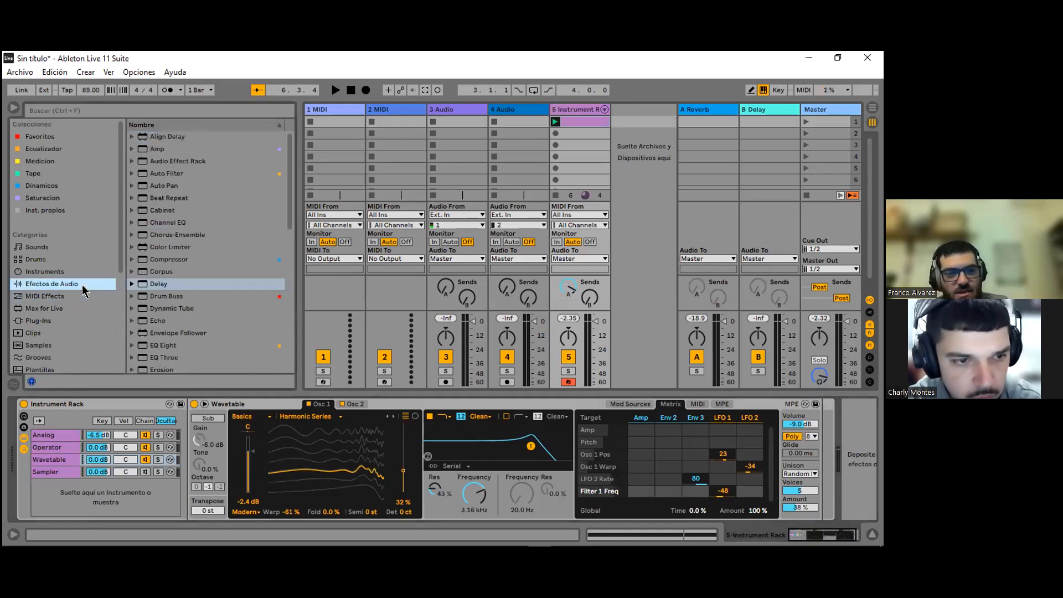
pyautogui.click(97, 273)
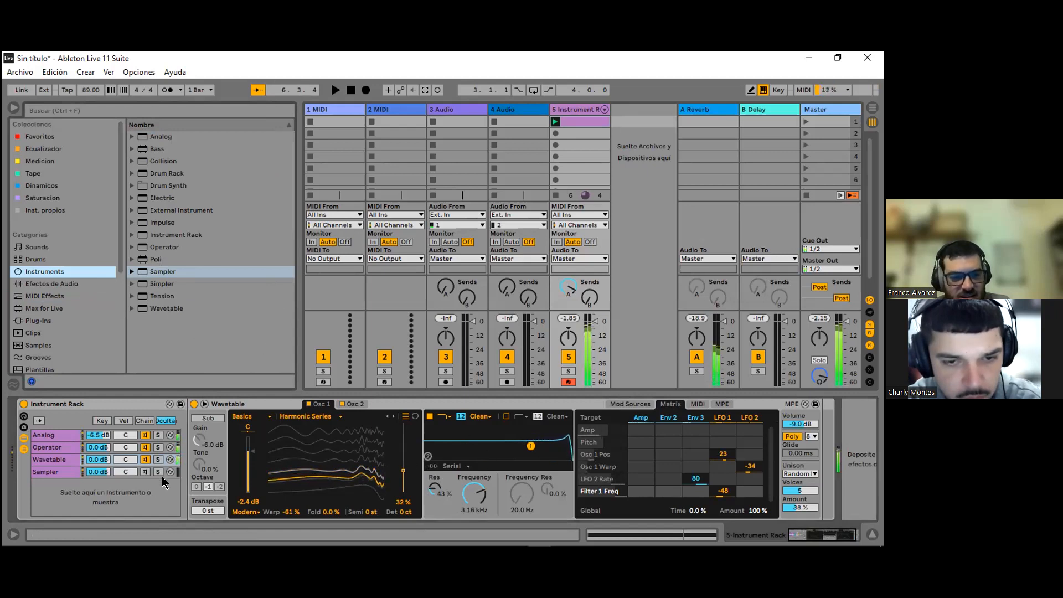
pyautogui.click(53, 471)
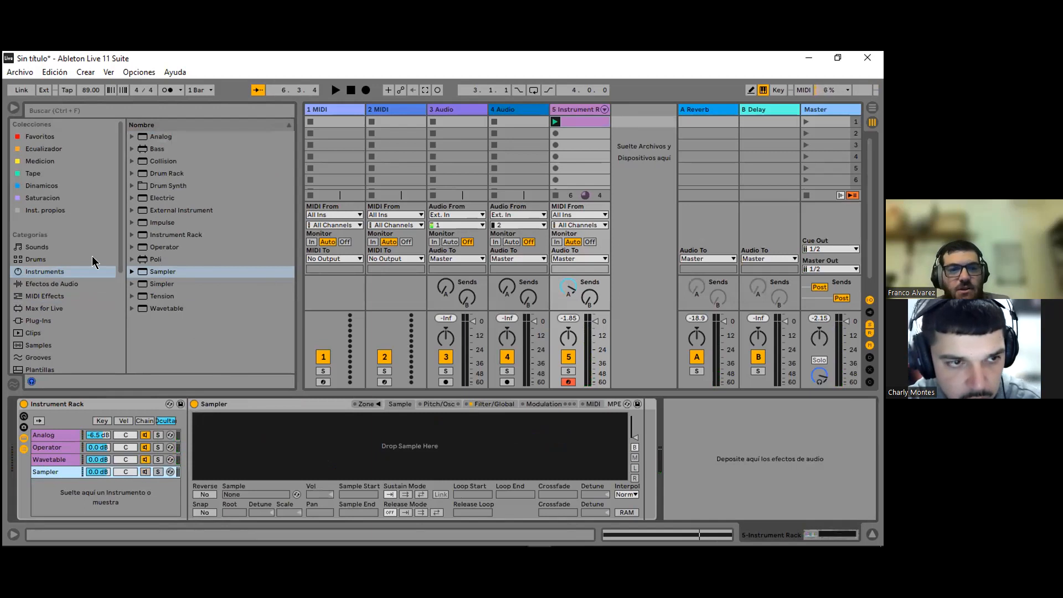
pyautogui.moveTo(120, 267); pyautogui.dragTo(134, 221)
pyautogui.click(141, 112)
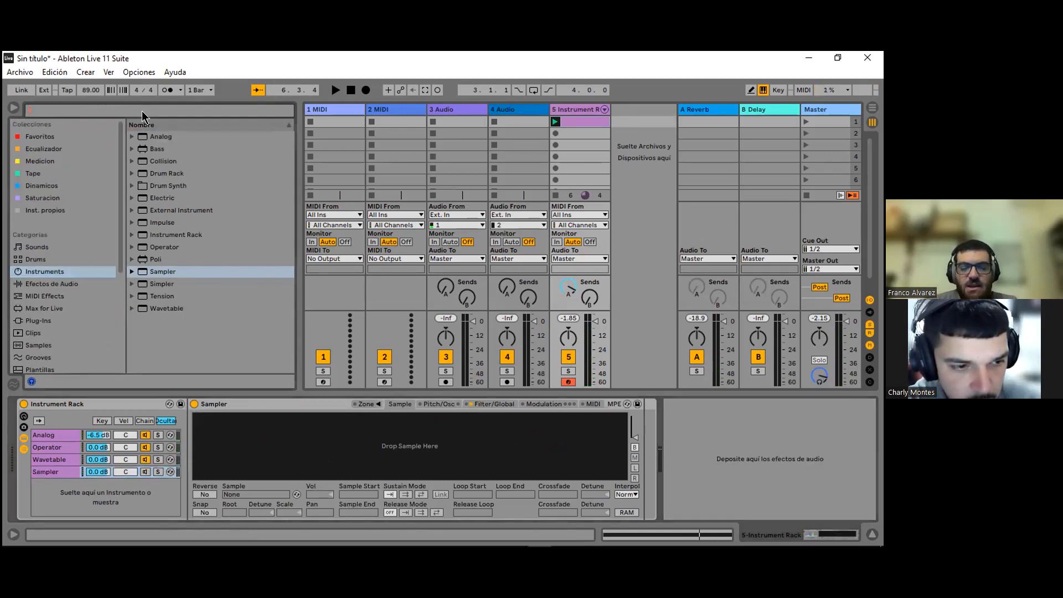
pyautogui.scroll(-5, 61, 222)
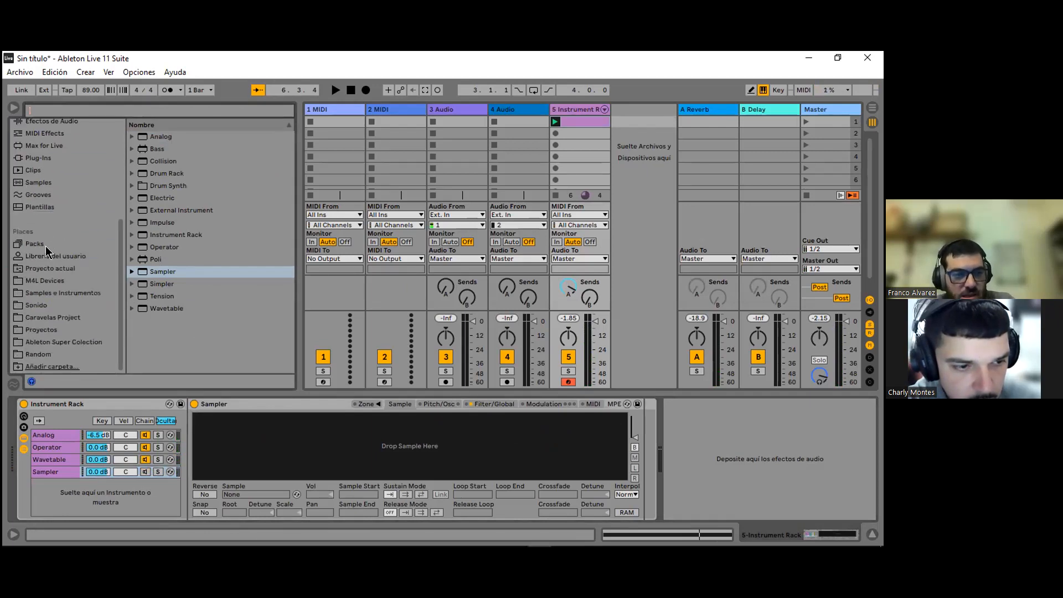
pyautogui.click(34, 244)
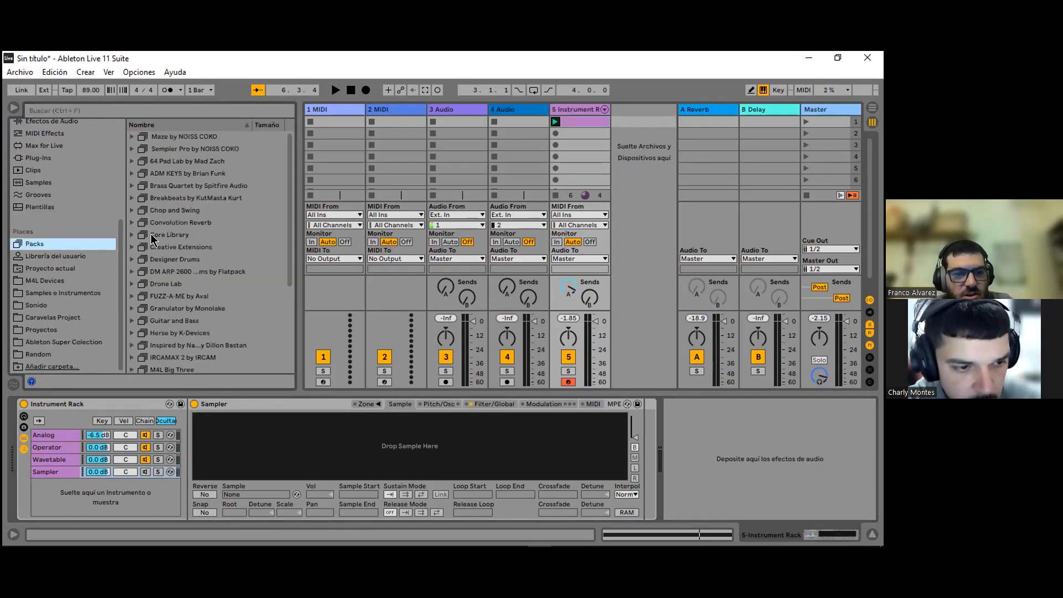
# Step: Open the Texture loops folder inside the Core Library pack's samples
pyautogui.click(133, 236)
pyautogui.scroll(-2, 160, 239)
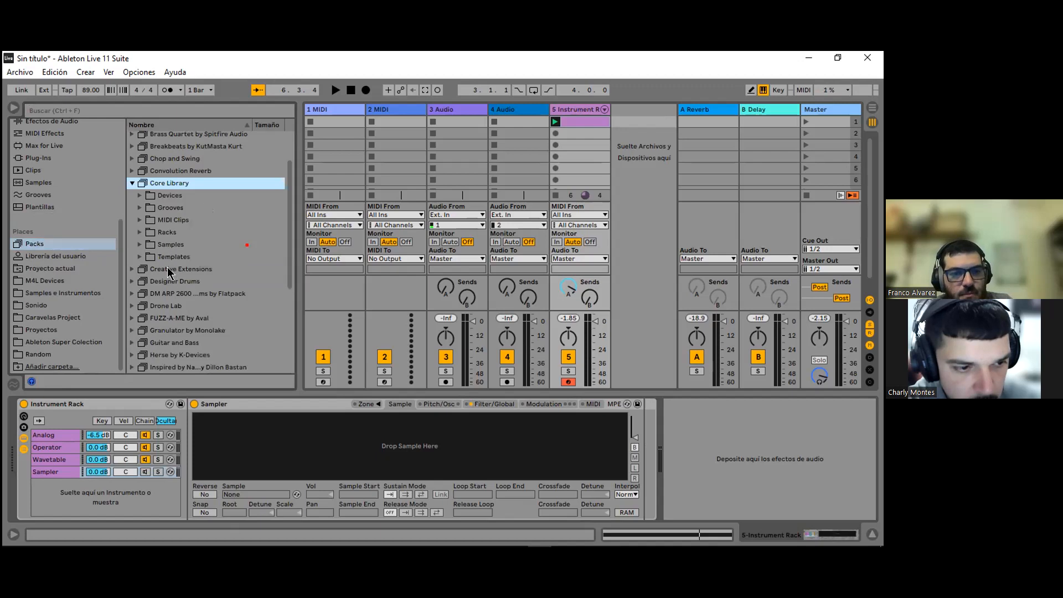
pyautogui.click(141, 244)
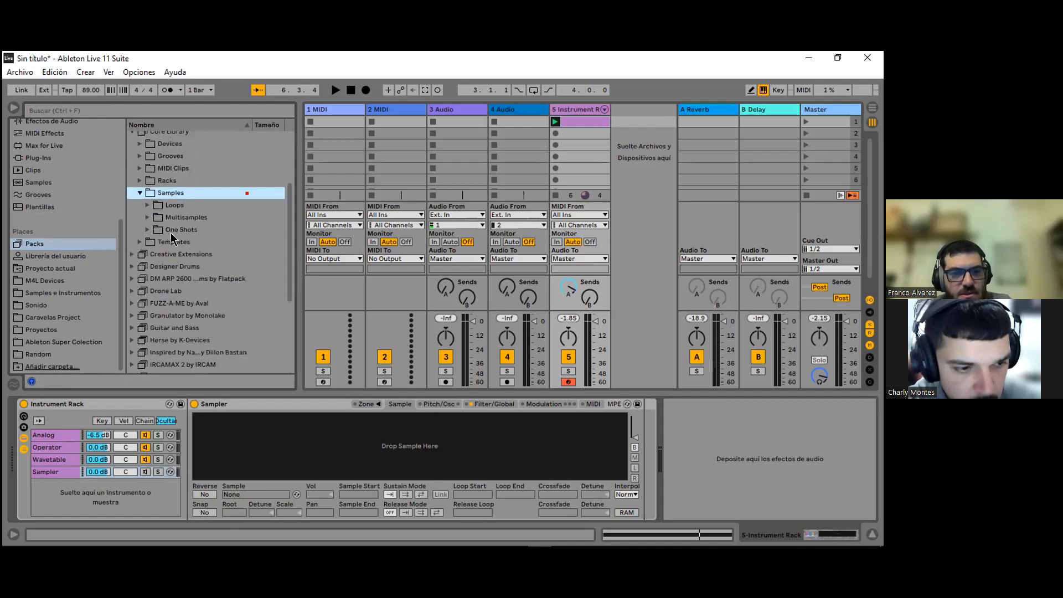
pyautogui.click(166, 205)
pyautogui.scroll(-1, 194, 213)
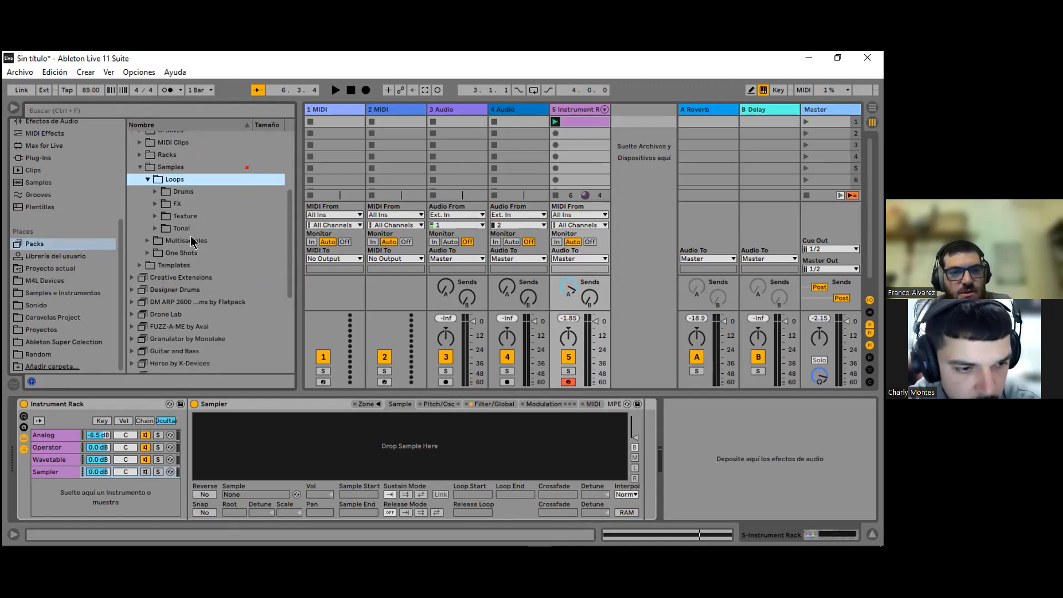
pyautogui.click(154, 216)
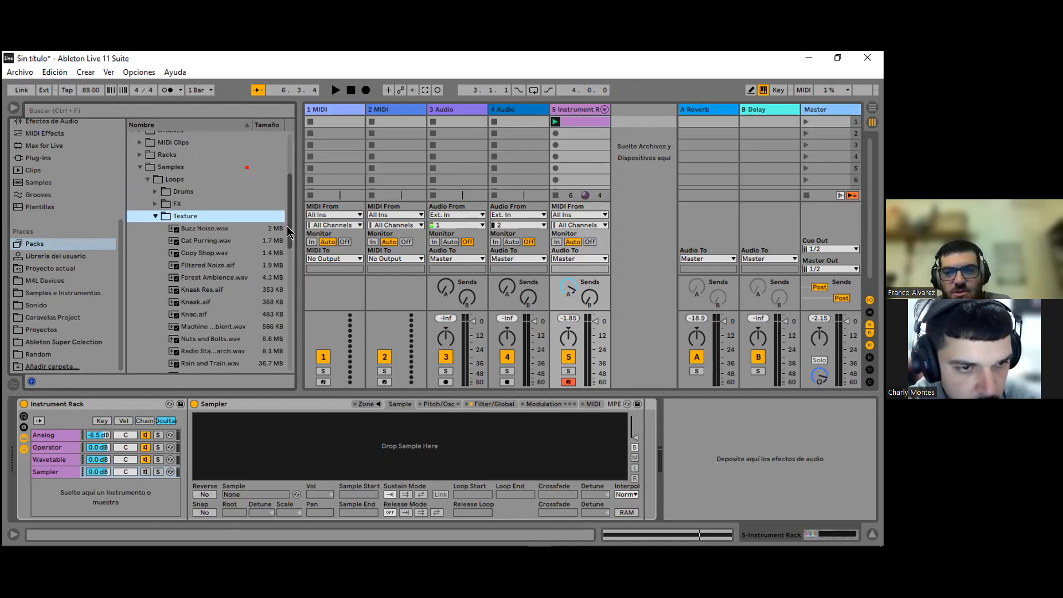
pyautogui.scroll(-1, 294, 232)
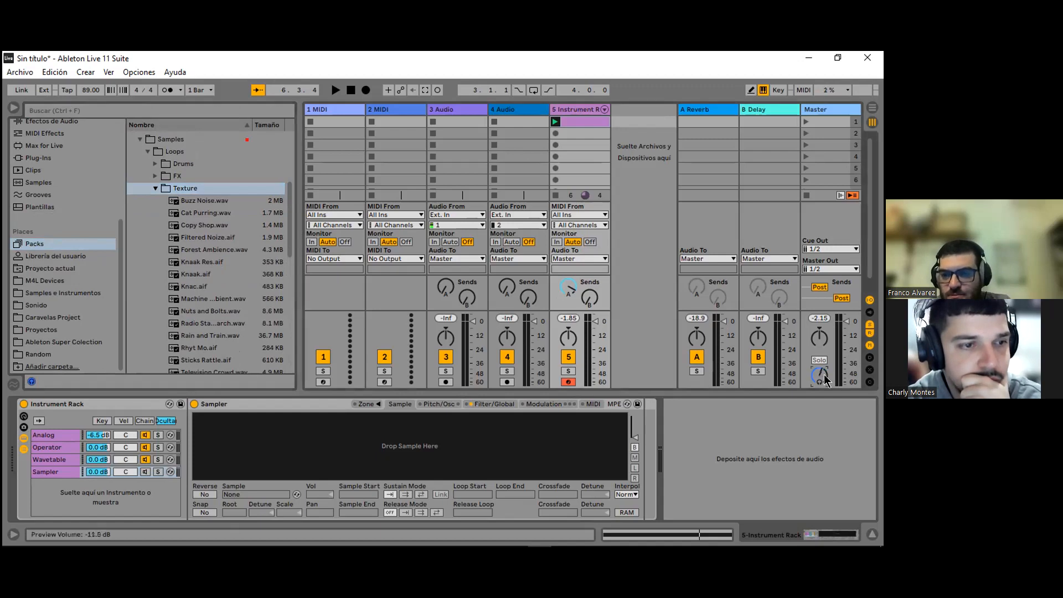
# Step: Audition the Texture loops, including Nuts and Bolts.wav, Rain and Train.wav, Sticks Rattle.aif and Television Crowd.wav
pyautogui.click(237, 266)
pyautogui.click(235, 300)
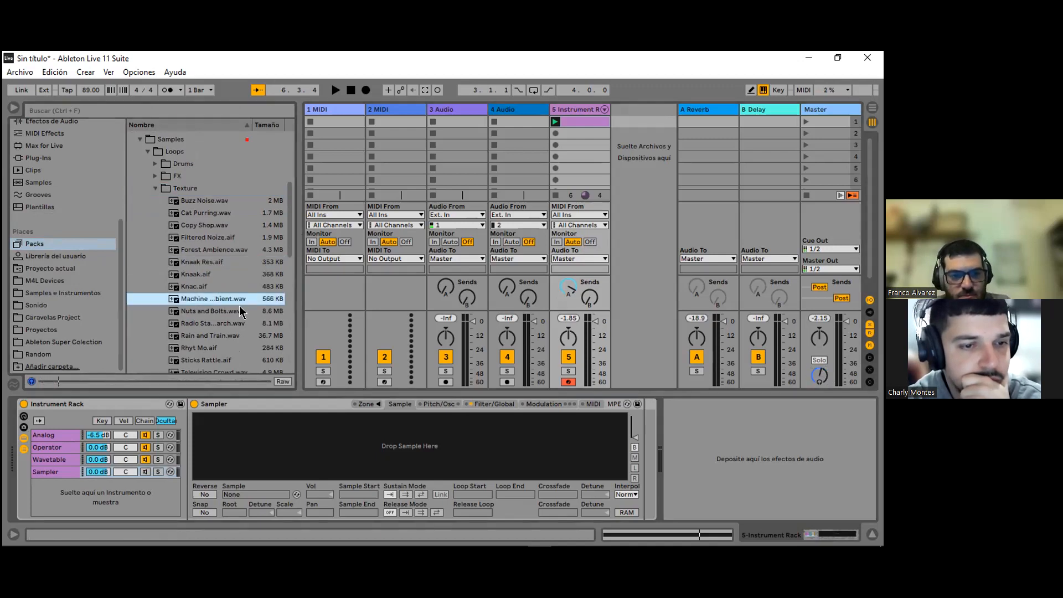
pyautogui.click(238, 310)
pyautogui.click(215, 326)
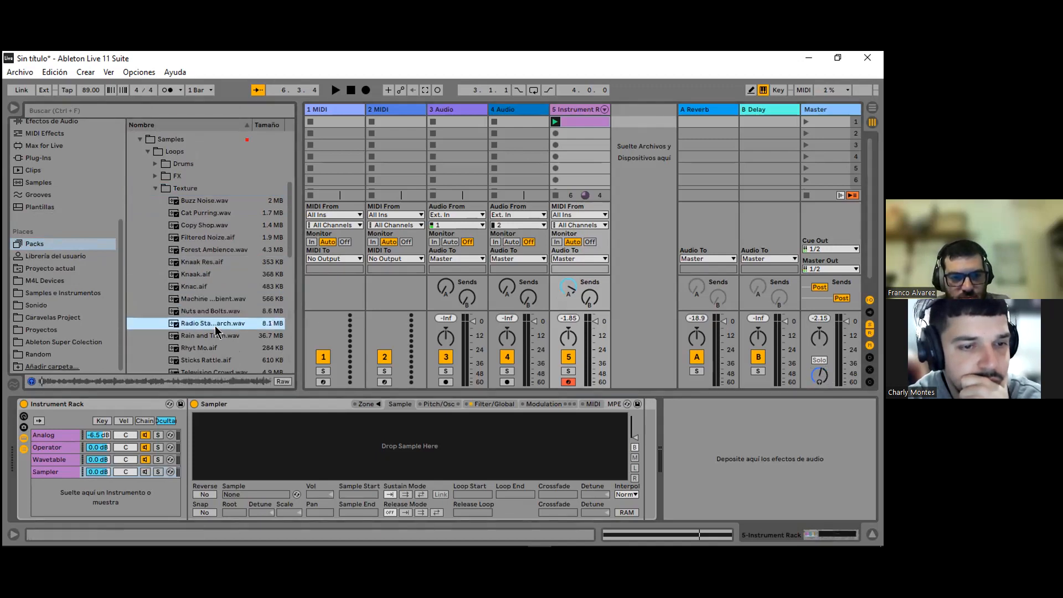
pyautogui.click(218, 335)
pyautogui.scroll(-1, 222, 339)
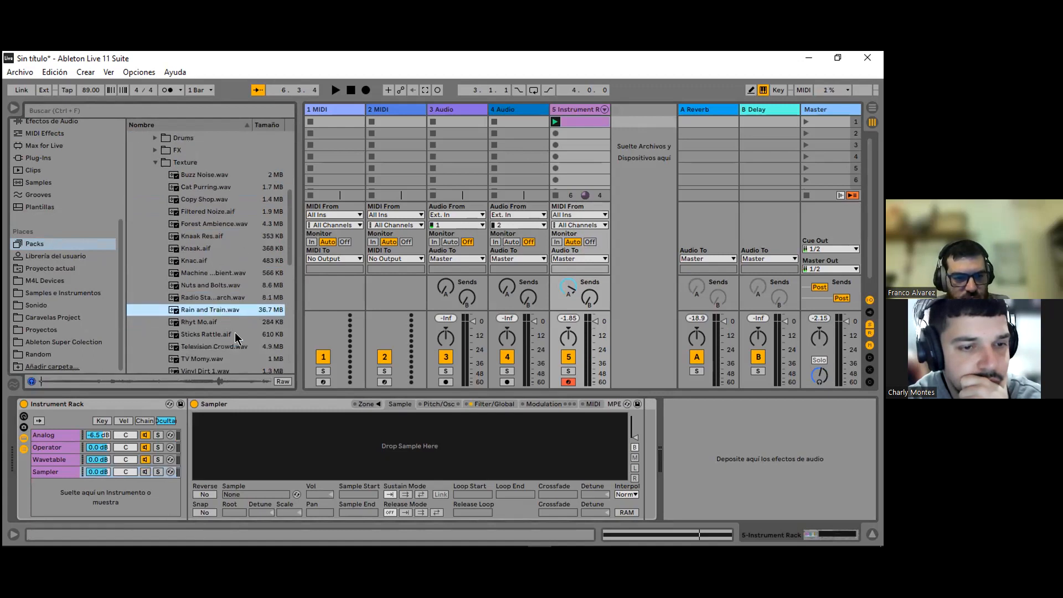
pyautogui.click(241, 323)
pyautogui.click(236, 334)
pyautogui.click(235, 347)
pyautogui.scroll(-2, 239, 327)
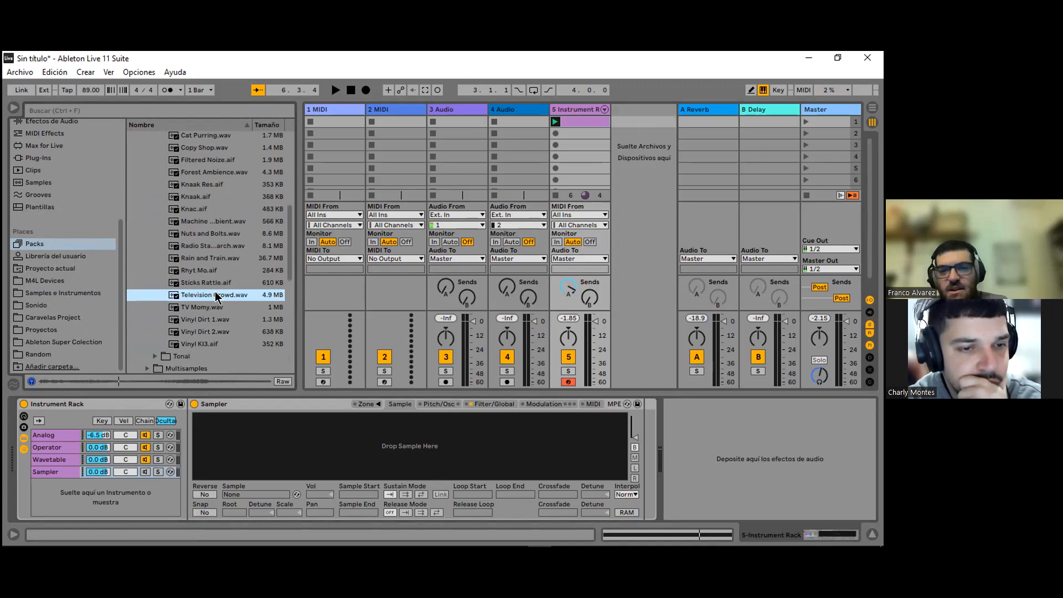
# Step: Load Television Crowd.wav into the empty Sampler and select its chain in the rack
pyautogui.moveTo(216, 297); pyautogui.dragTo(255, 385)
pyautogui.moveTo(344, 441); pyautogui.dragTo(415, 441)
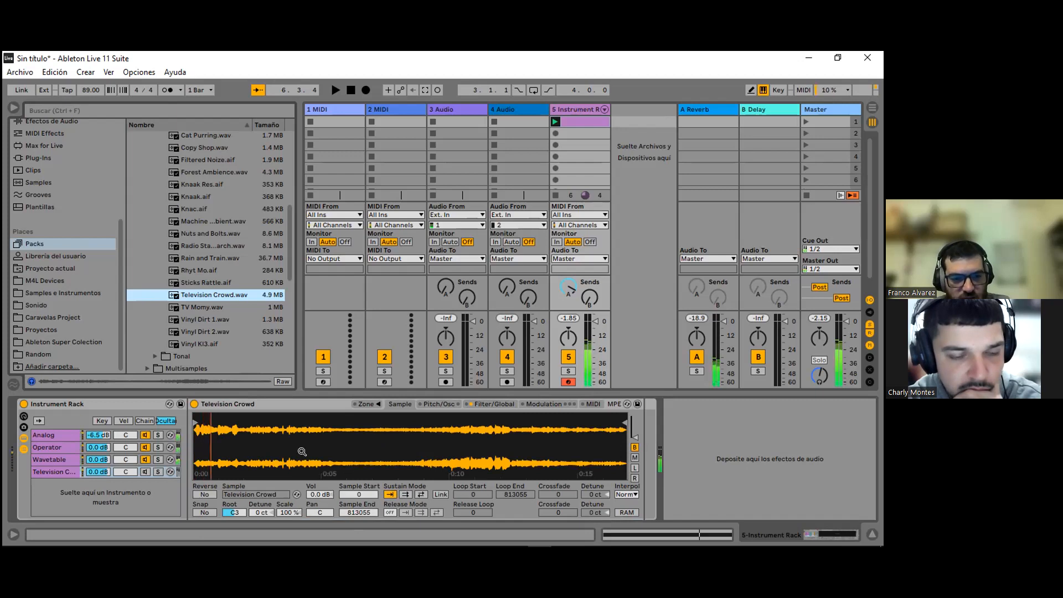
pyautogui.click(144, 472)
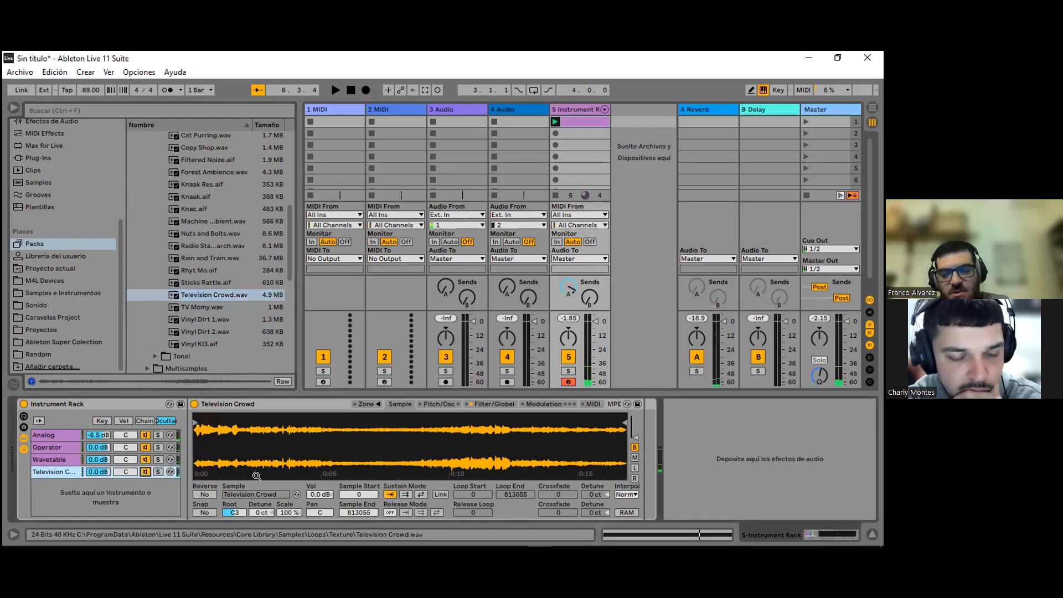
# Step: Lower the computer MIDI keyboard's octave range to C2–D3 and play a note through the rack
pyautogui.press('z')
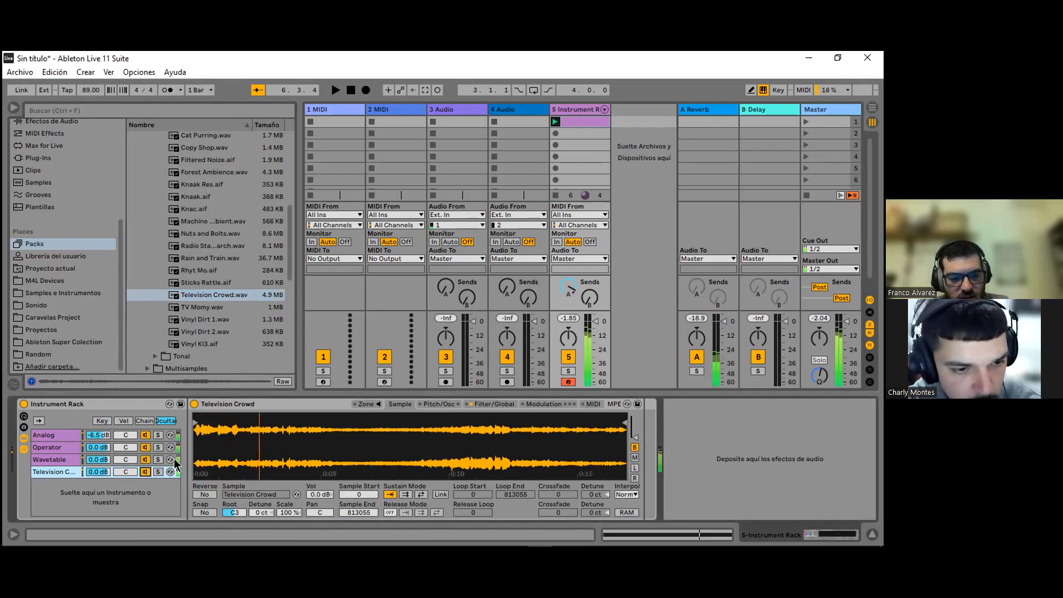
pyautogui.press('z')
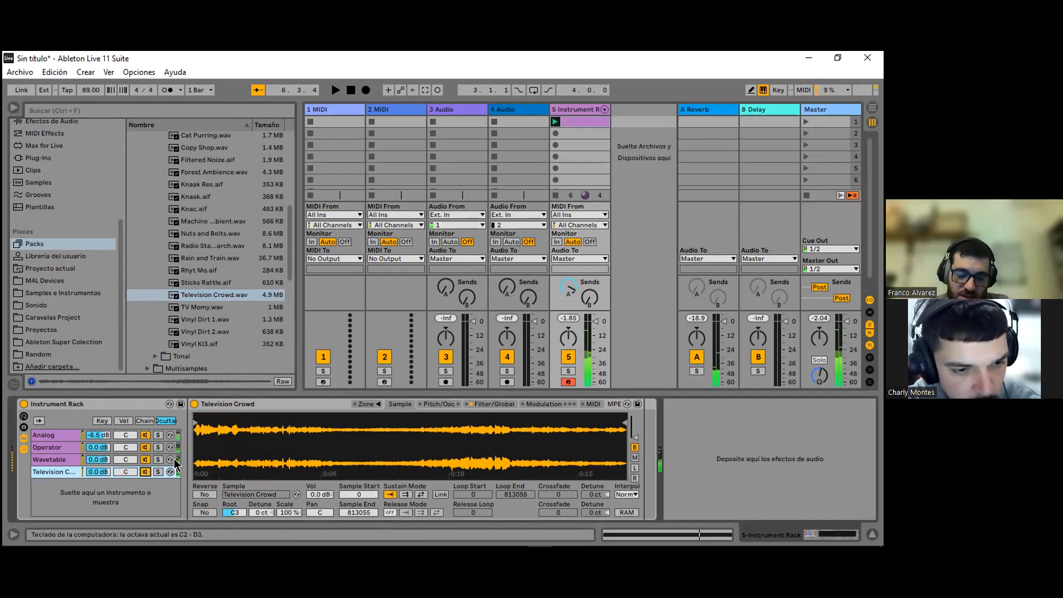
pyautogui.press('a')
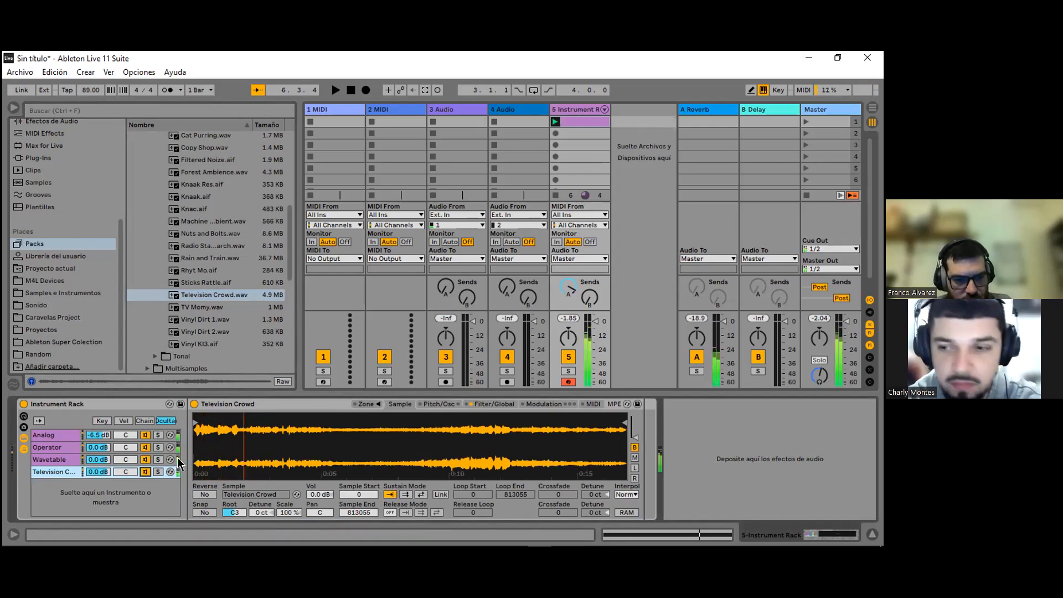
# Step: Check the Operator chain, return to the Television Crowd chain and solo it
pyautogui.moveTo(124, 447); pyautogui.dragTo(124, 452)
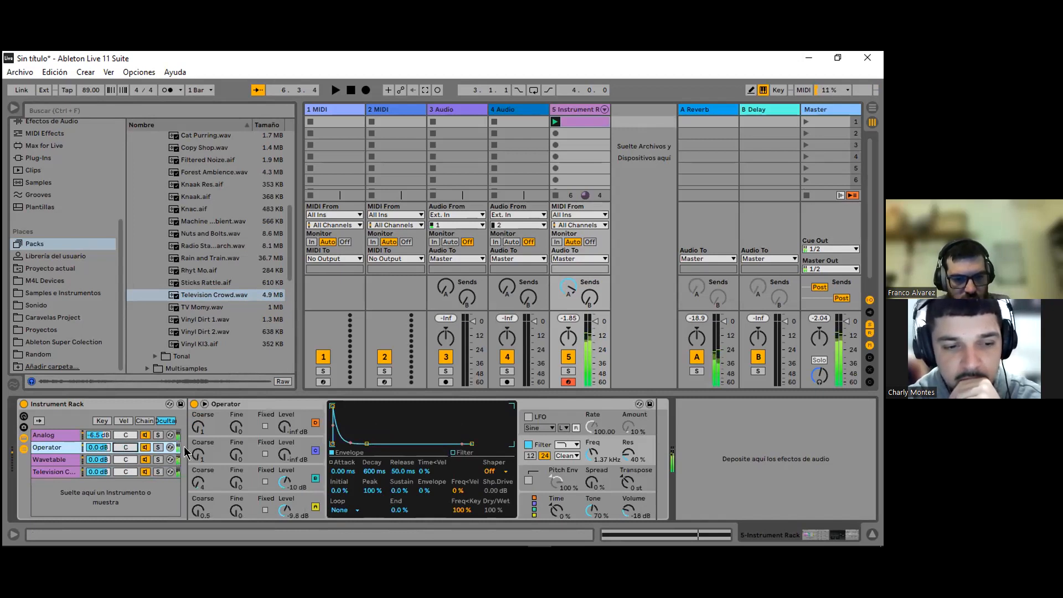
pyautogui.click(78, 474)
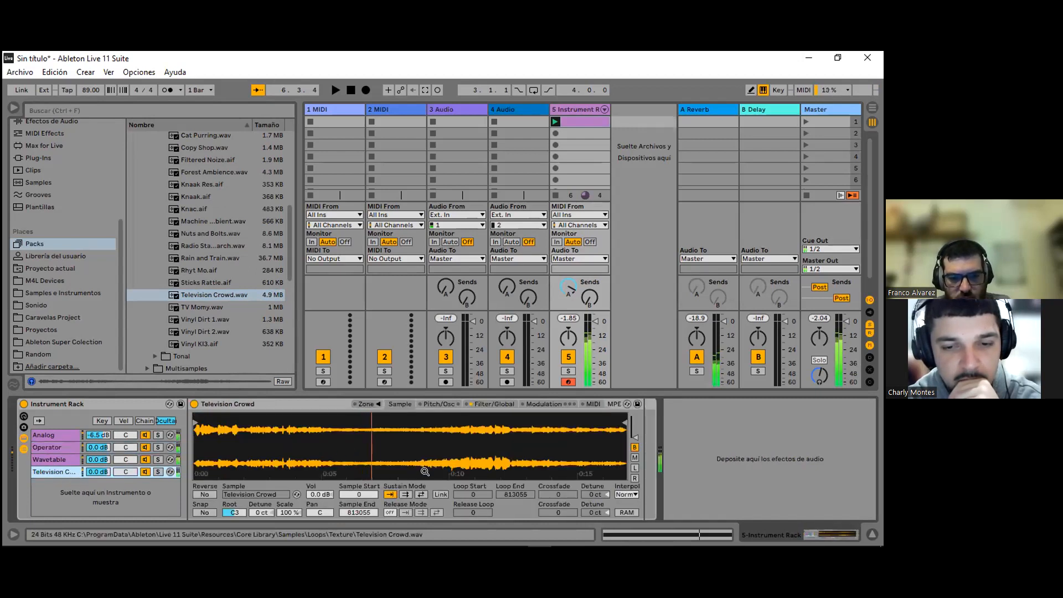
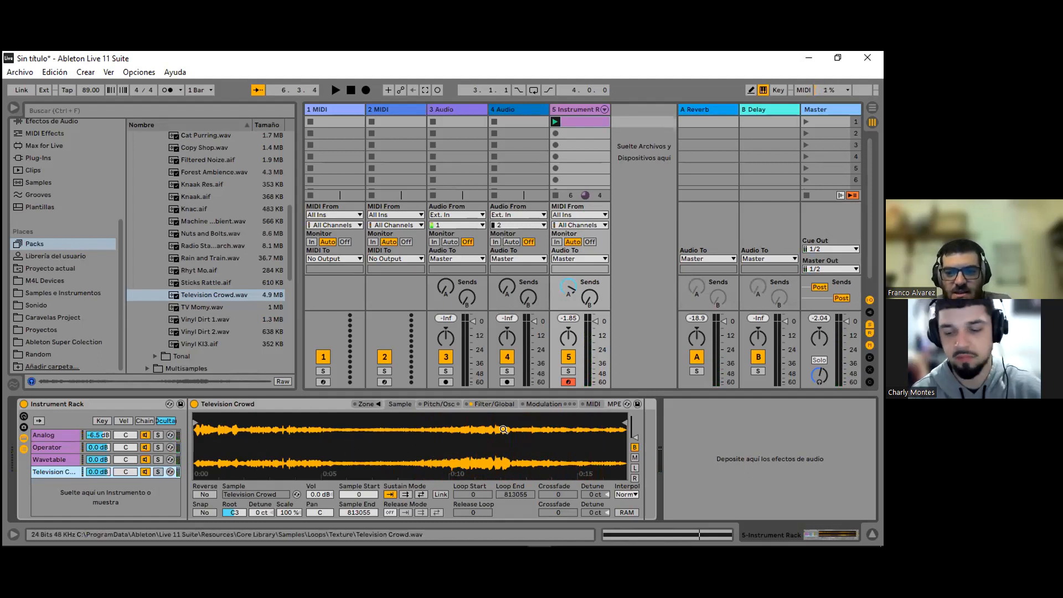
pyautogui.click(158, 472)
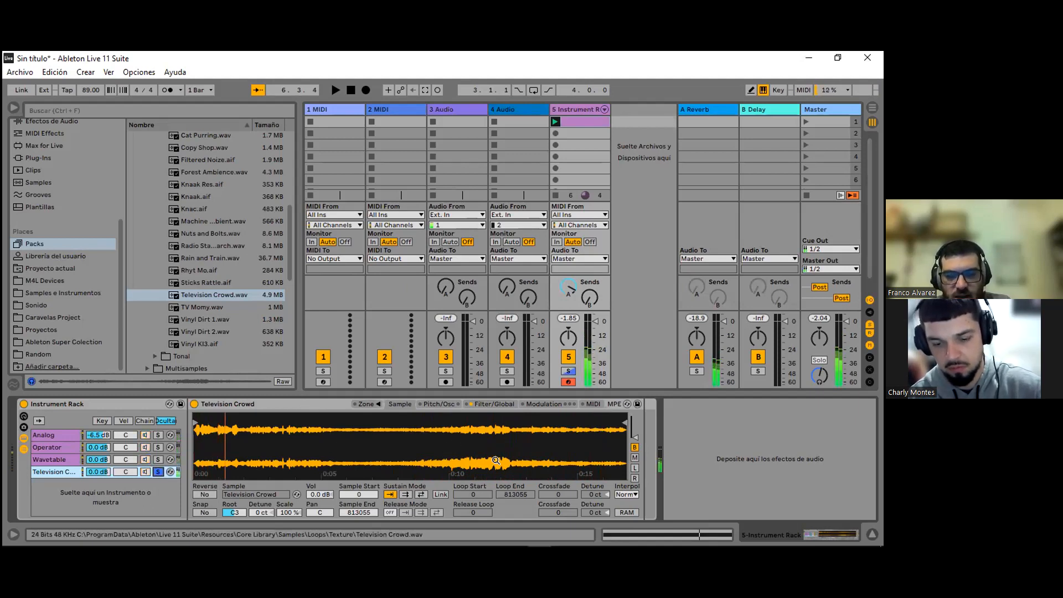
# Step: Set the Television Crowd sample's sustain mode to back-and-forth looping and place its loop from about 101481 to 618550, auditioning with notes
pyautogui.click(322, 405)
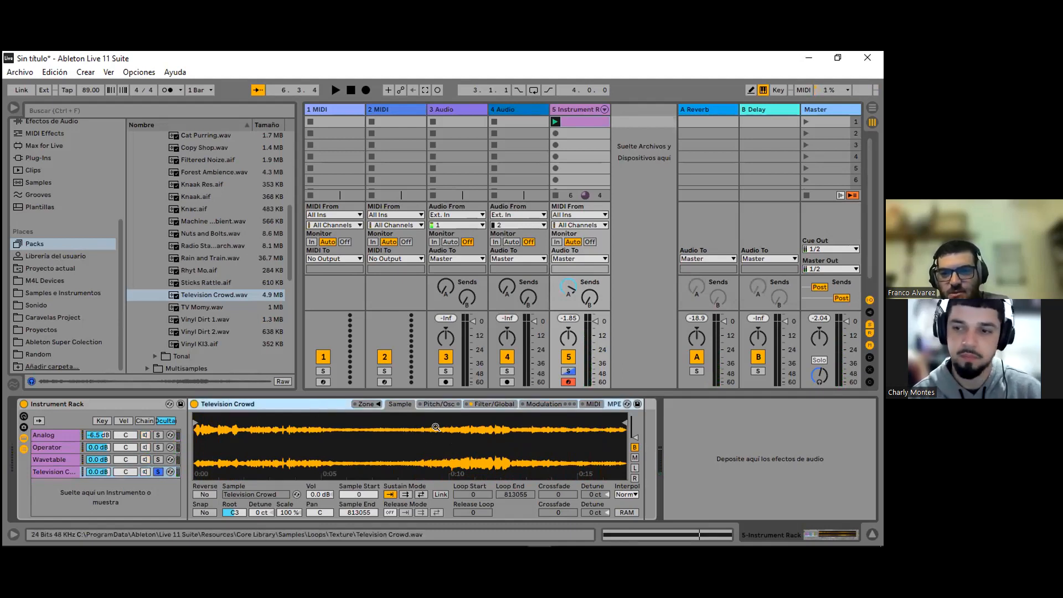
pyautogui.press('f')
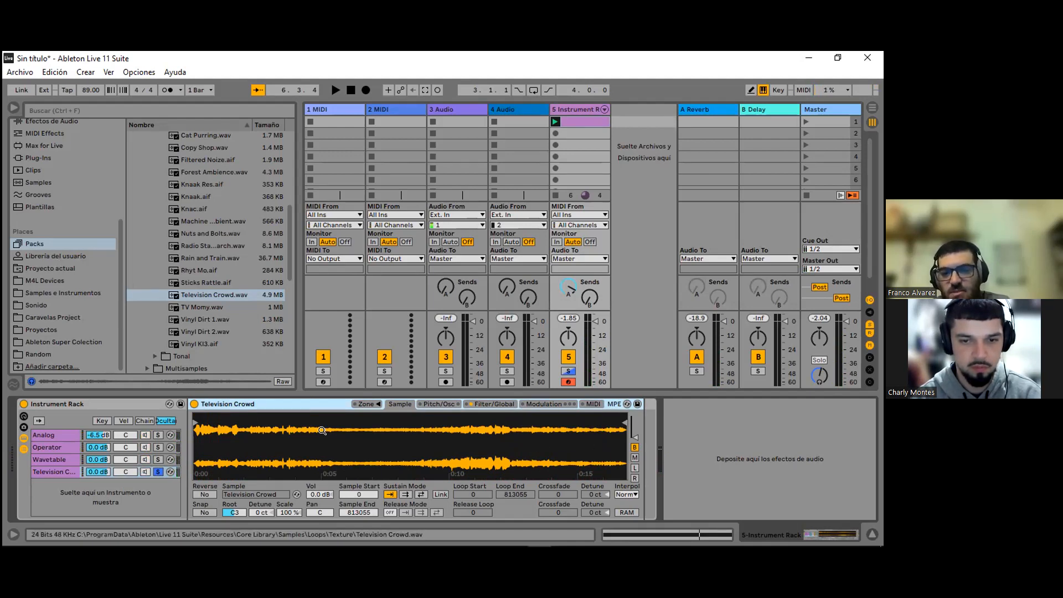
pyautogui.click(421, 495)
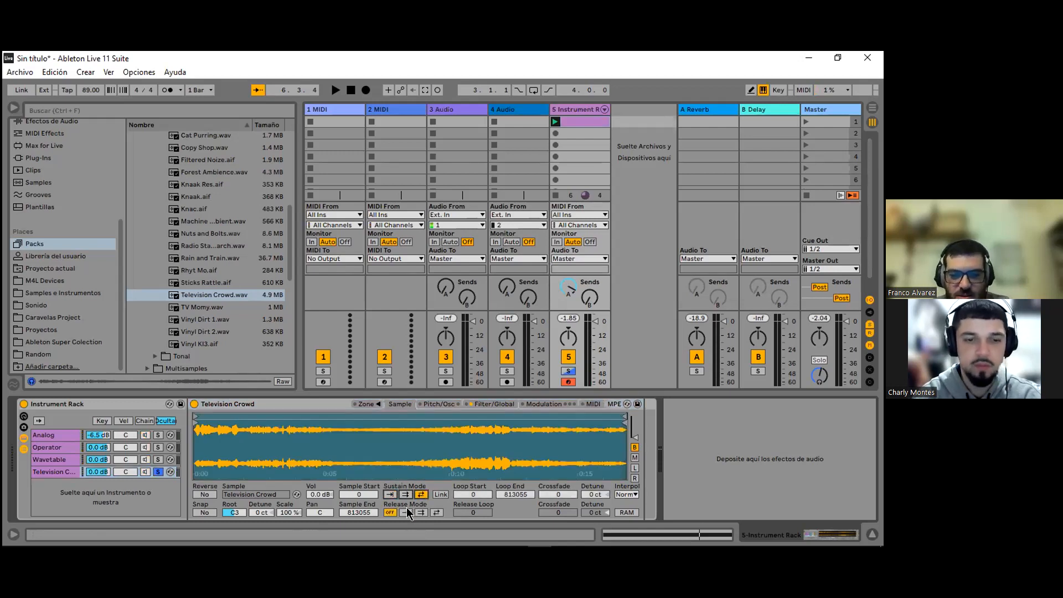
pyautogui.moveTo(197, 416)
pyautogui.mouseDown()
pyautogui.moveTo(389, 419)
pyautogui.moveTo(164, 407)
pyautogui.mouseUp()
pyautogui.moveTo(626, 417); pyautogui.dragTo(236, 430)
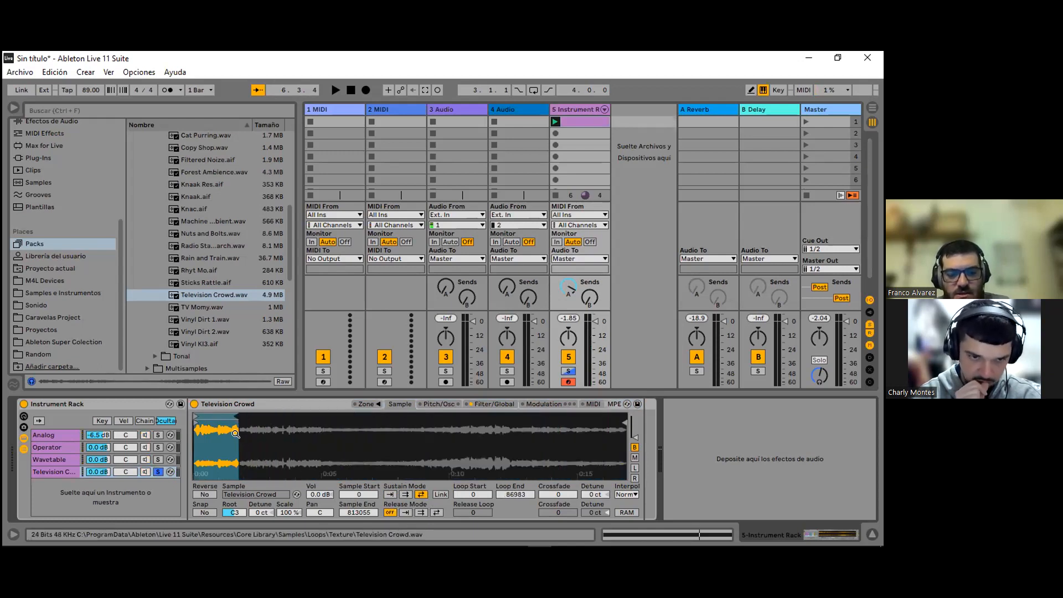
pyautogui.press('a')
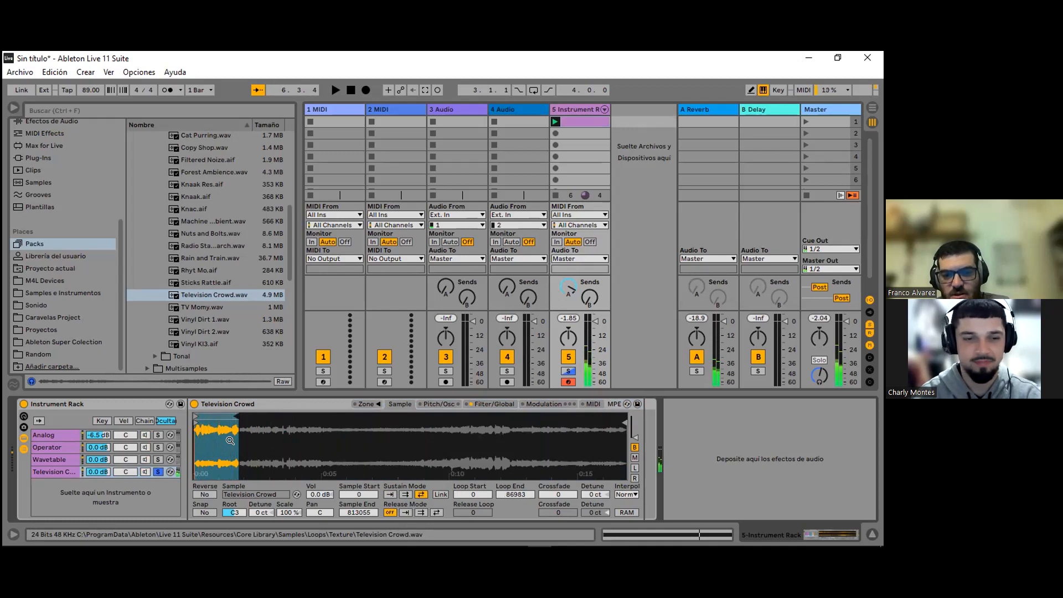
pyautogui.moveTo(212, 415); pyautogui.dragTo(510, 418)
pyautogui.moveTo(356, 413)
pyautogui.mouseDown()
pyautogui.moveTo(380, 413)
pyautogui.moveTo(366, 411)
pyautogui.mouseUp()
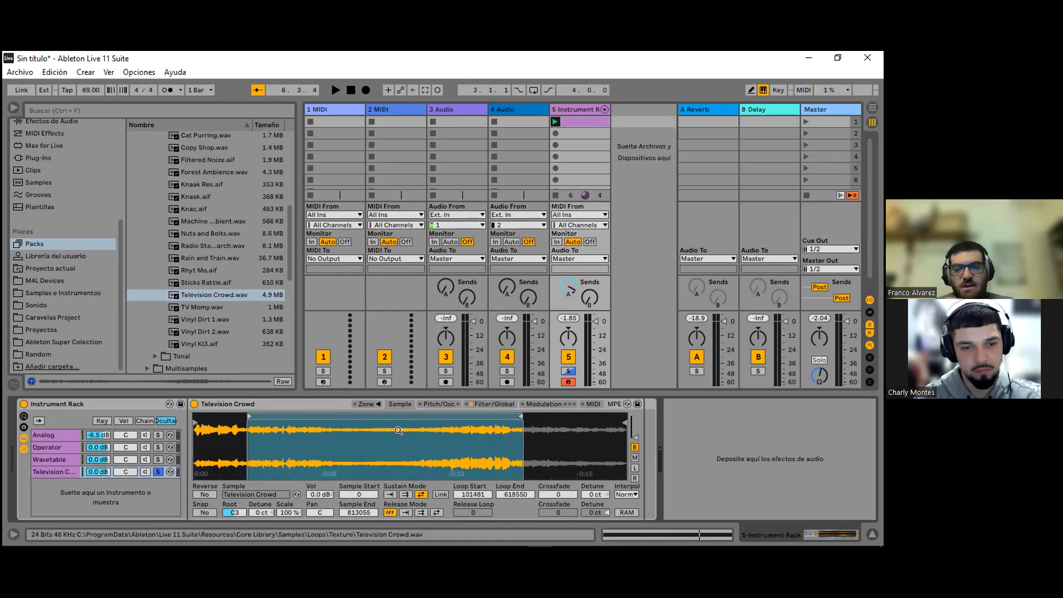
# Step: Lengthen the release of the Wavetable chain's amp envelope to about 5.30 s
pyautogui.click(50, 460)
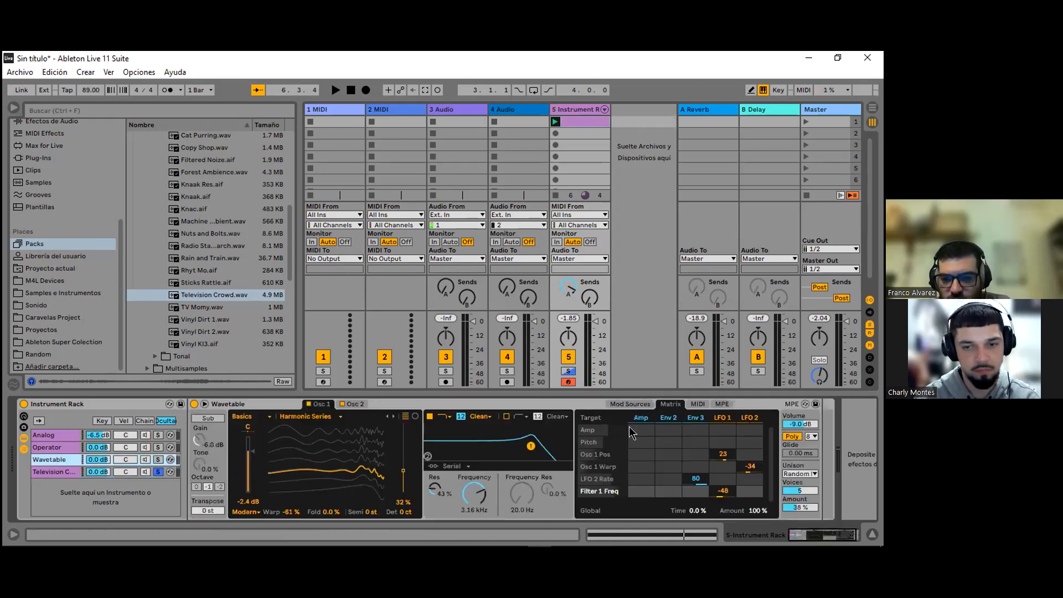
pyautogui.click(638, 419)
pyautogui.moveTo(729, 485); pyautogui.dragTo(747, 485)
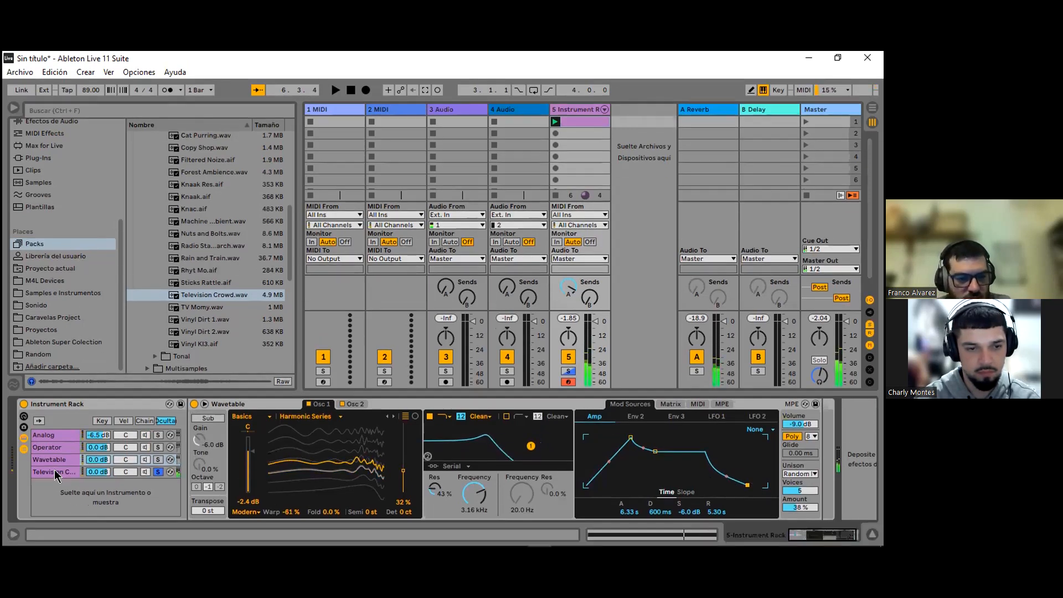
# Step: Lower the Television Crowd chain's low-pass filter to about 2.85 kHz with about 52% resonance
pyautogui.click(53, 472)
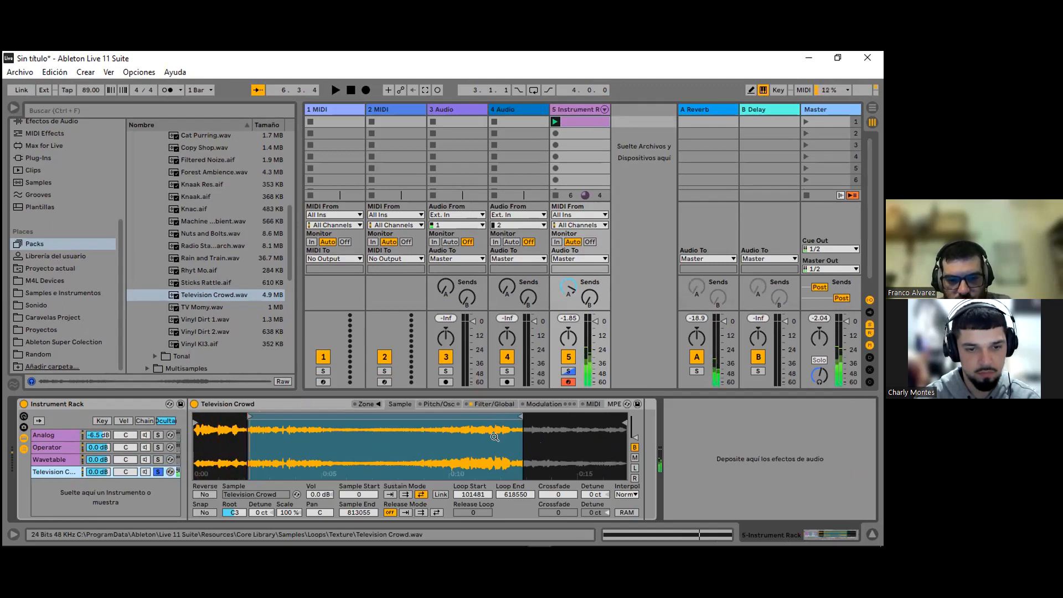
pyautogui.click(451, 404)
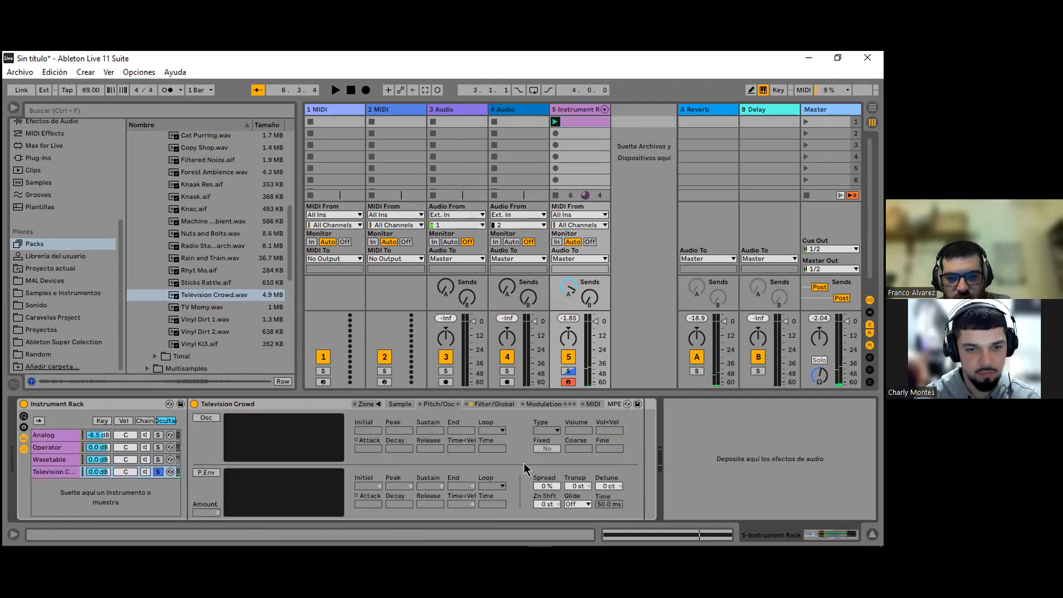
pyautogui.click(503, 402)
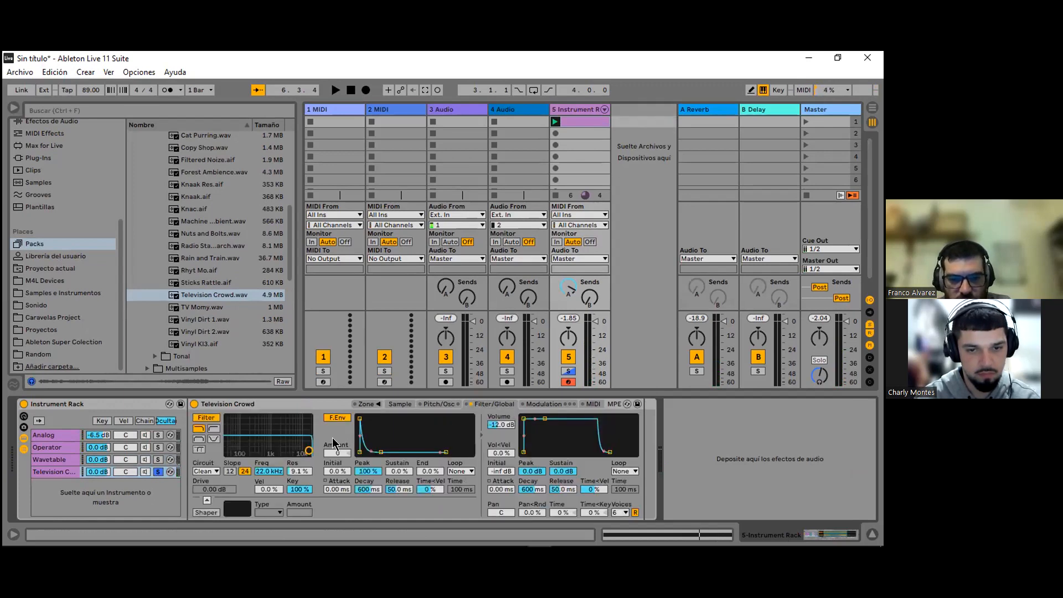
pyautogui.moveTo(308, 450); pyautogui.dragTo(284, 438)
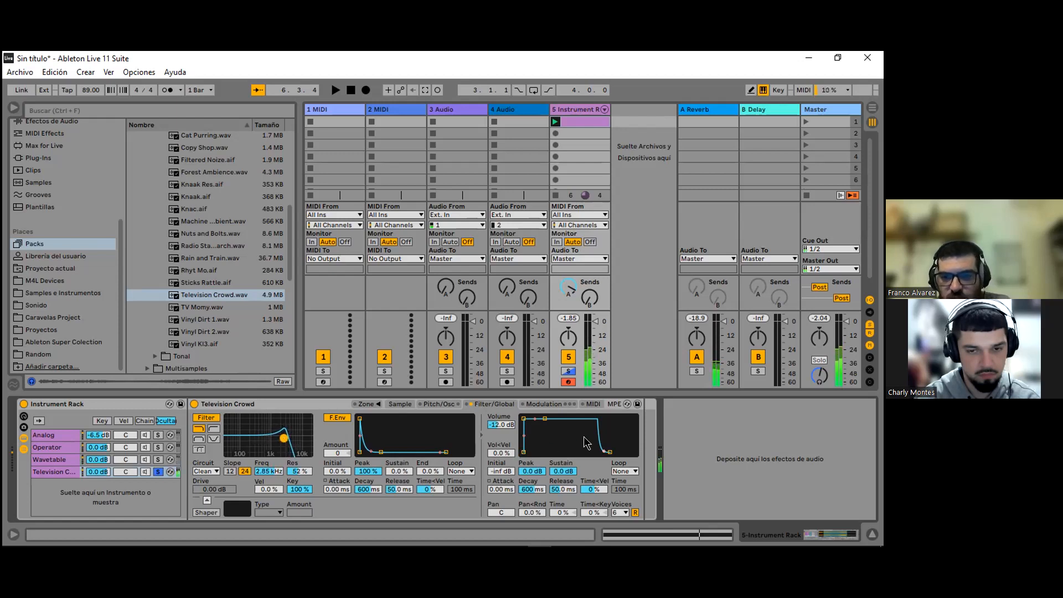
# Step: Enable the Television Crowd Sampler's modulation oscillator, lengthen its envelope attack and set its volume to about -33 dB
pyautogui.click(543, 404)
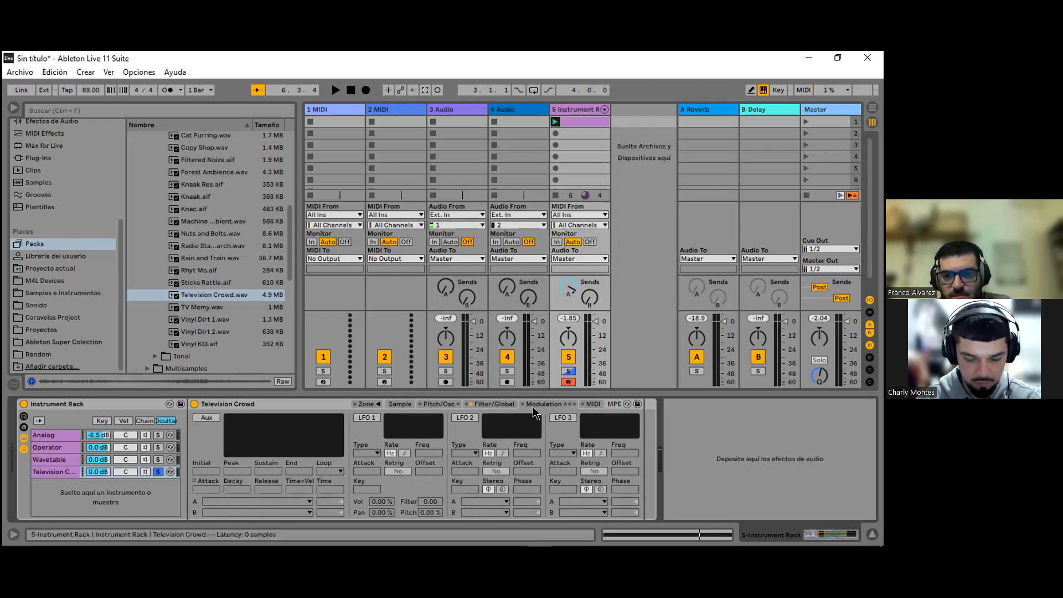
pyautogui.click(493, 404)
pyautogui.click(447, 405)
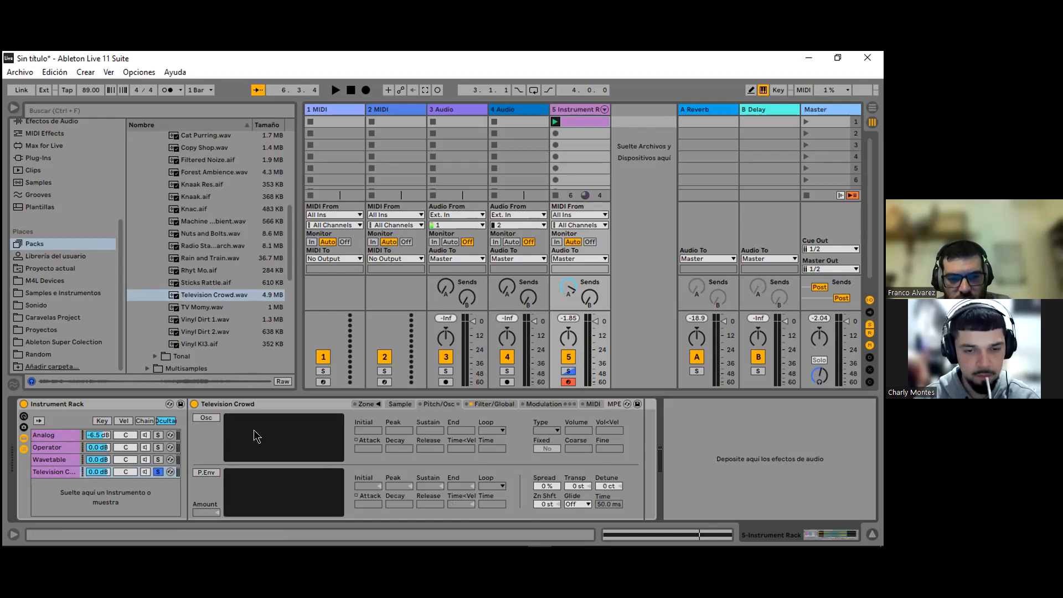
pyautogui.click(205, 417)
pyautogui.moveTo(235, 421); pyautogui.dragTo(248, 421)
pyautogui.moveTo(571, 430); pyautogui.dragTo(570, 409)
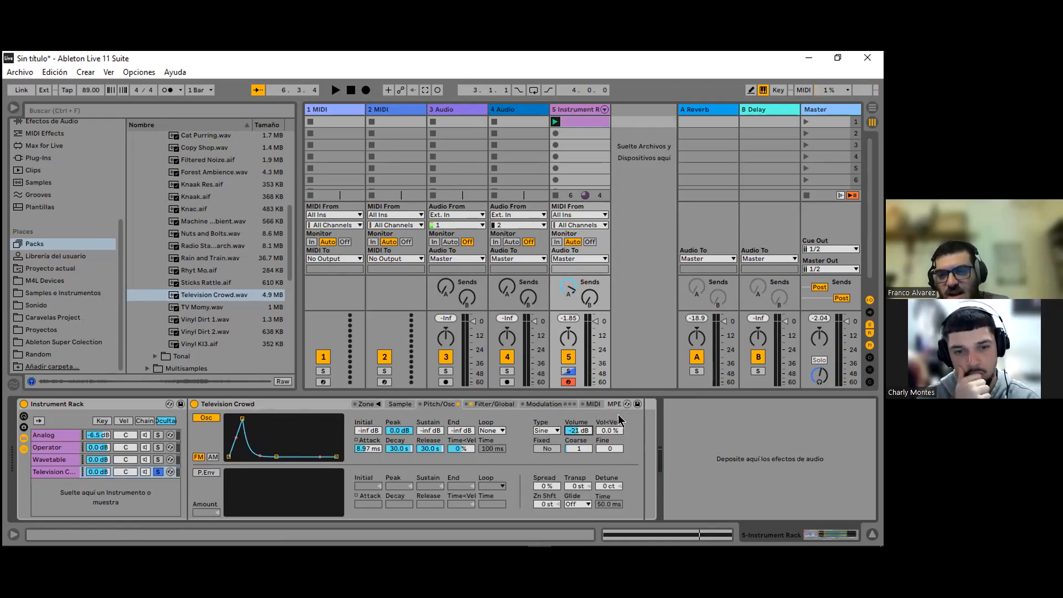
pyautogui.moveTo(587, 430); pyautogui.dragTo(587, 446)
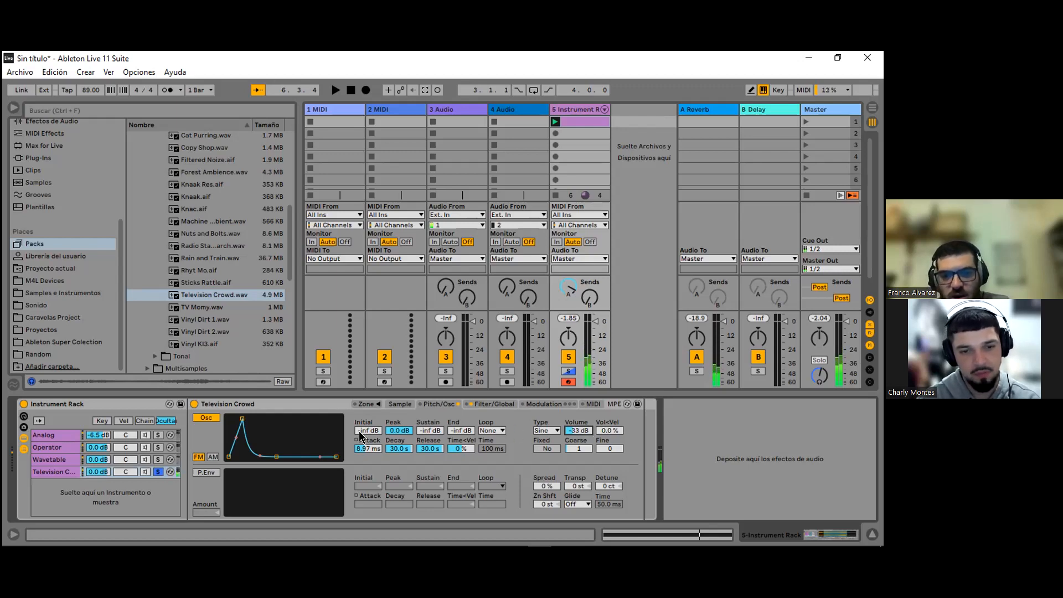
# Step: Change the modulation oscillator's waveform to Tri and set its coarse tuning to 8
pyautogui.click(545, 430)
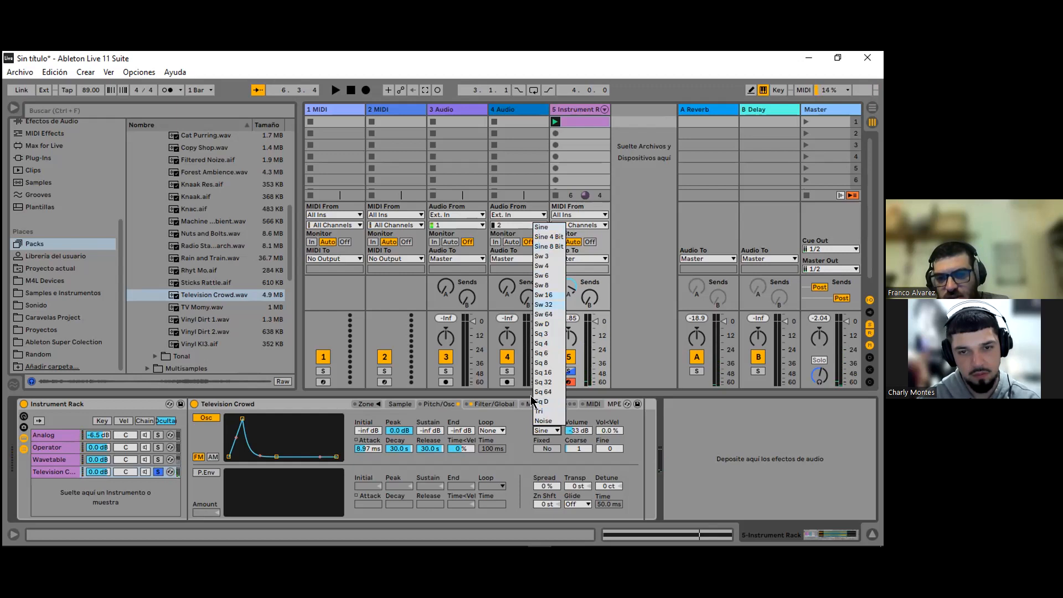
pyautogui.click(546, 411)
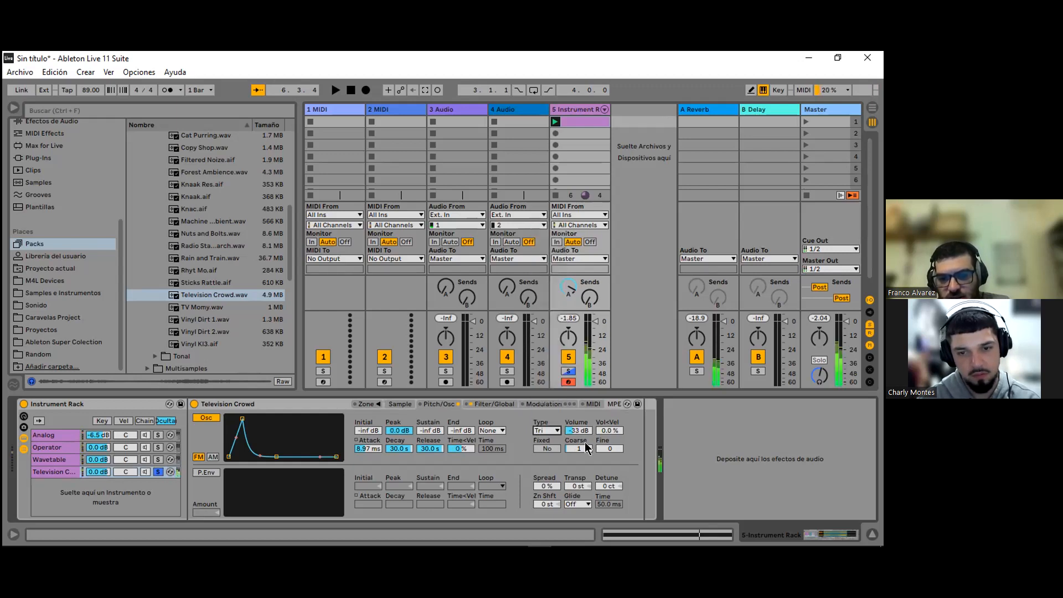
pyautogui.moveTo(576, 448); pyautogui.dragTo(576, 438)
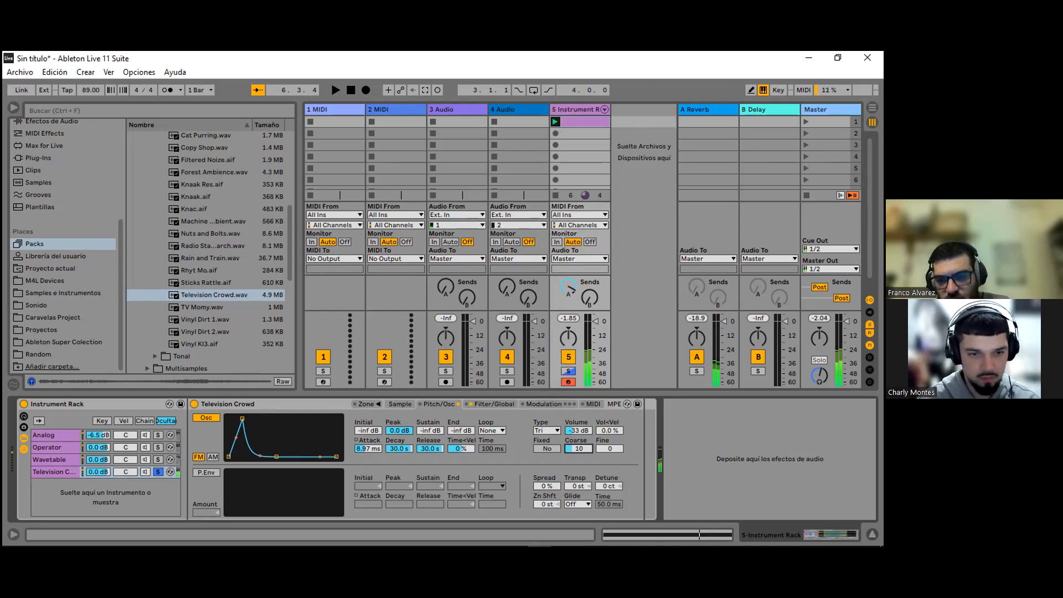
pyautogui.moveTo(576, 437); pyautogui.dragTo(576, 425)
pyautogui.write('4')
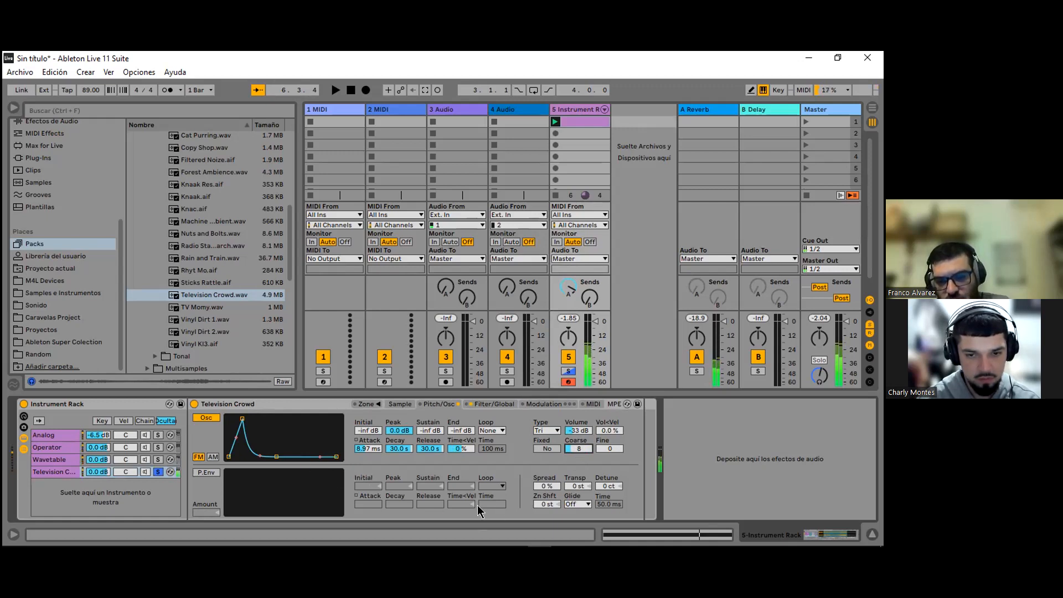
# Step: Raise the Television Crowd Sampler's spread to about 73% and check its filter and volume settings
pyautogui.click(544, 486)
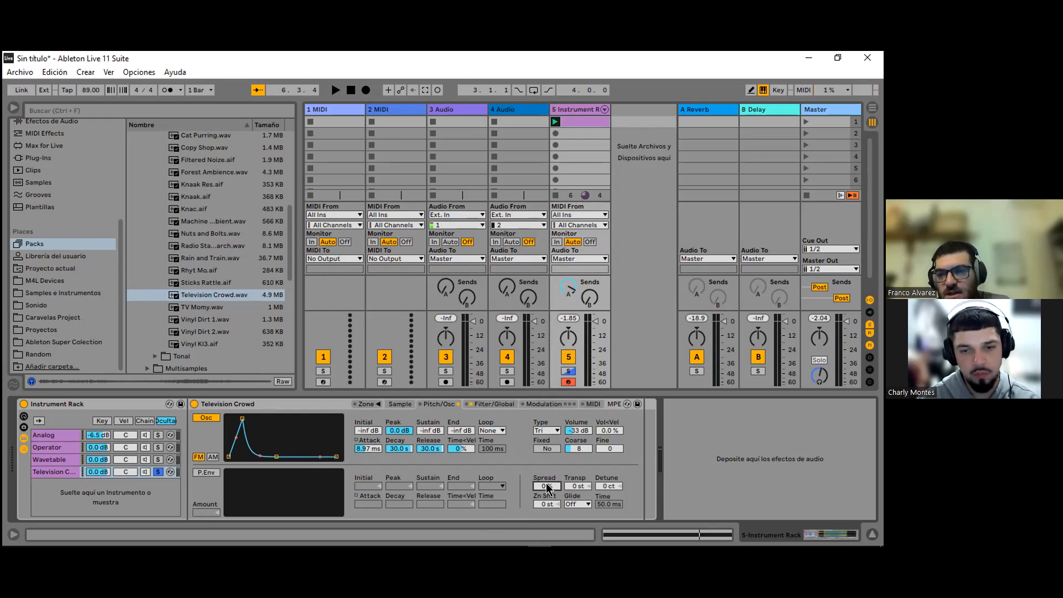
pyautogui.moveTo(547, 486); pyautogui.dragTo(547, 479)
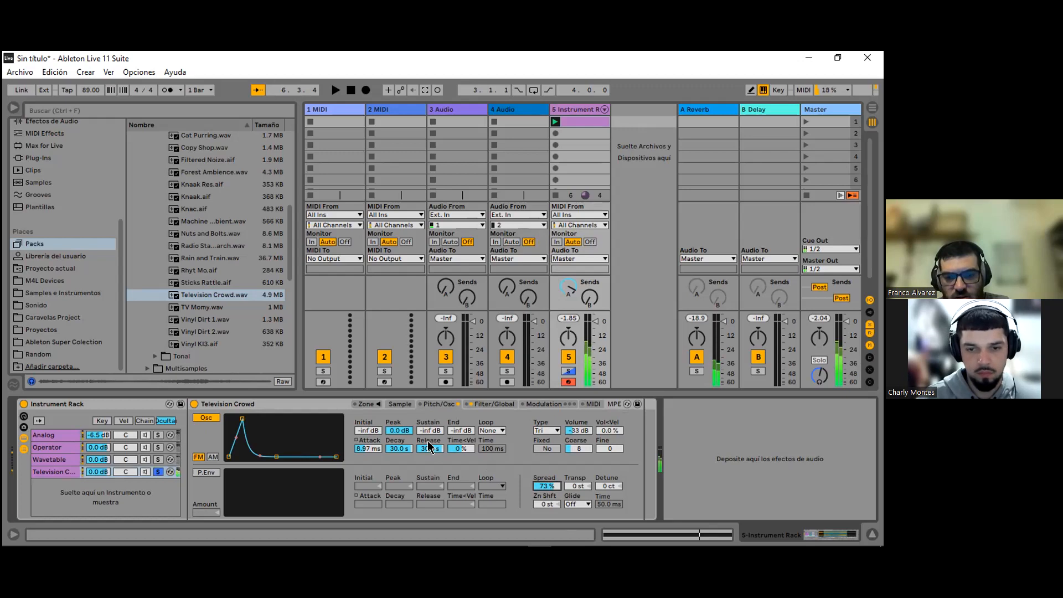
pyautogui.click(490, 404)
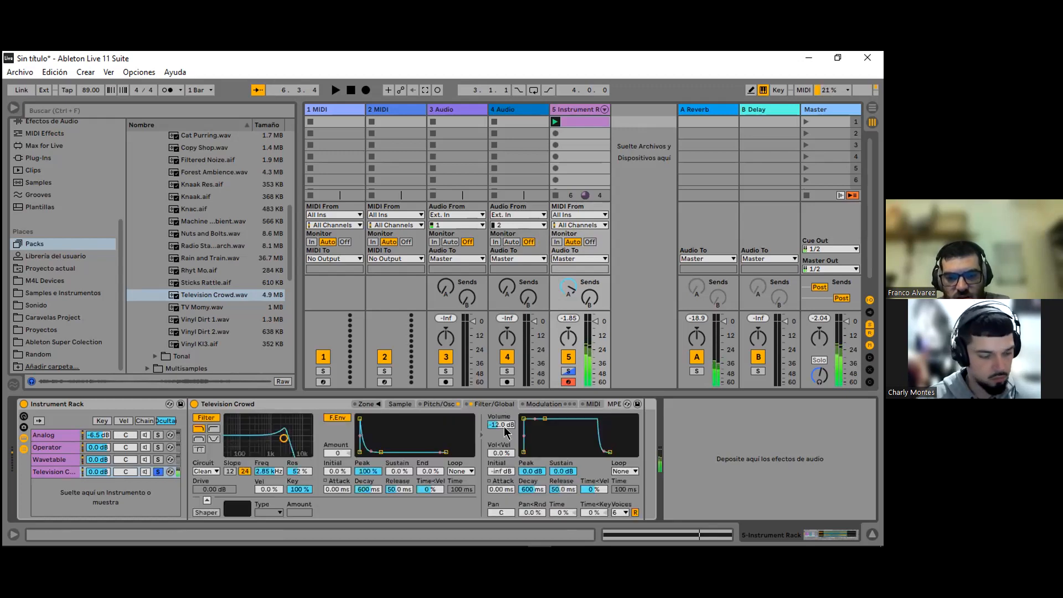
pyautogui.click(439, 404)
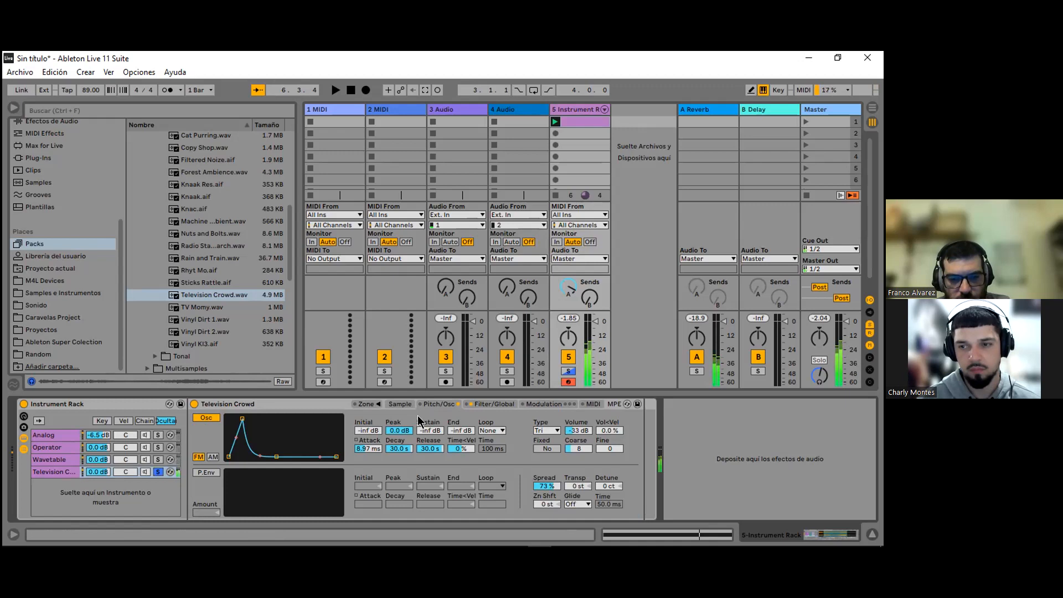
# Step: Enable the pitch envelope with a +23 st amount and shape it with about 2.35 s attack, -97% peak, 12.8 s decay and -1.7% sustain
pyautogui.click(209, 474)
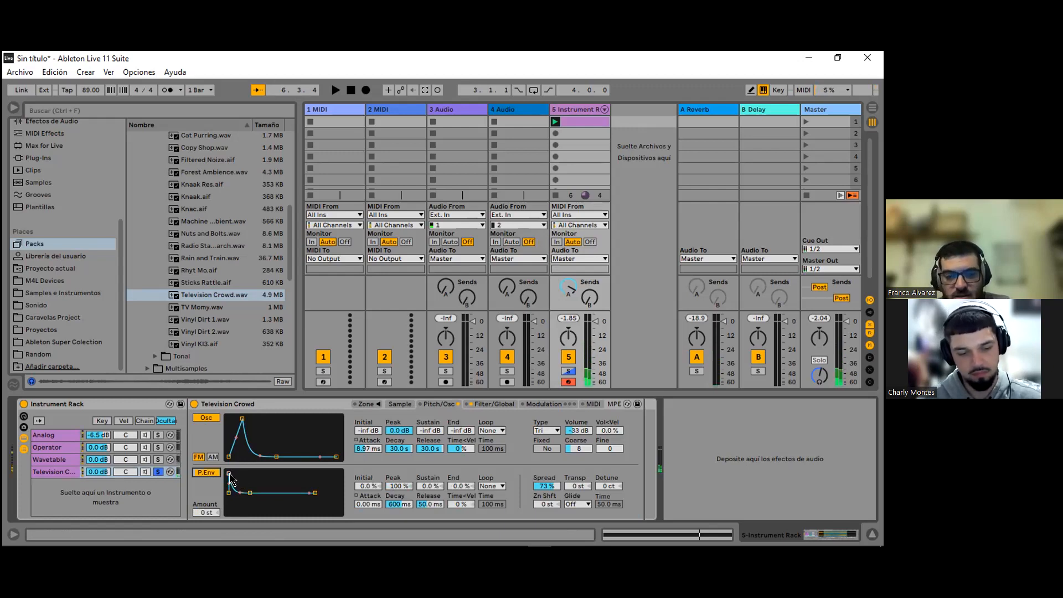
pyautogui.moveTo(229, 474); pyautogui.dragTo(250, 475)
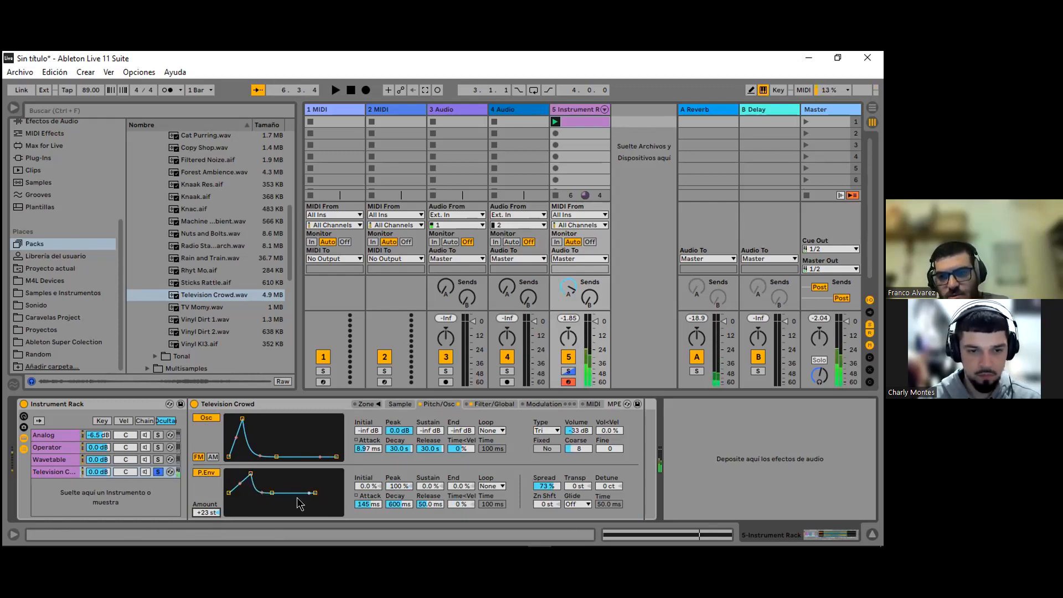
pyautogui.moveTo(271, 492); pyautogui.dragTo(267, 508)
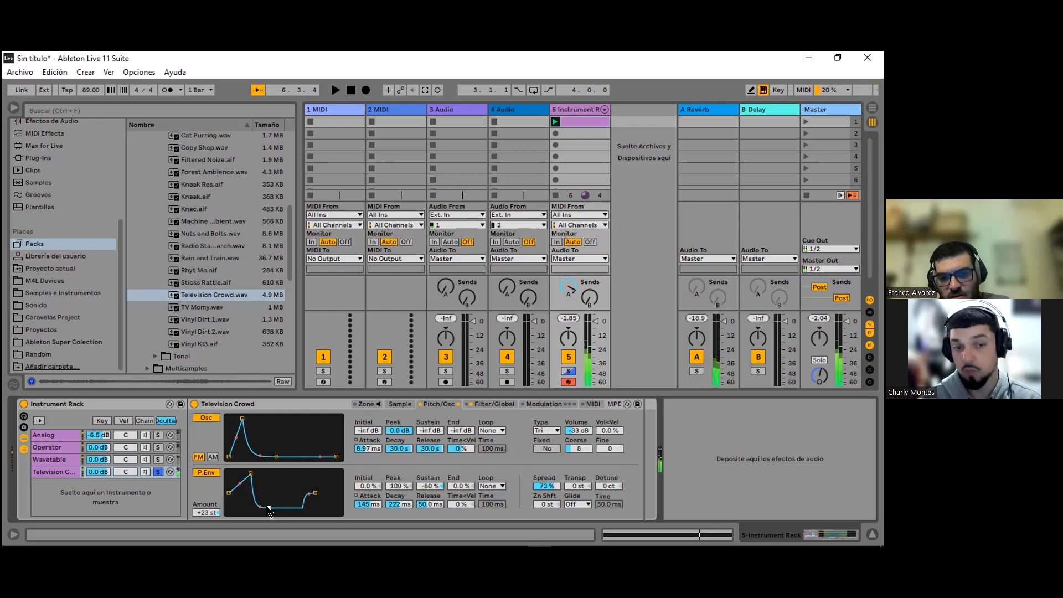
pyautogui.moveTo(267, 508); pyautogui.dragTo(265, 510)
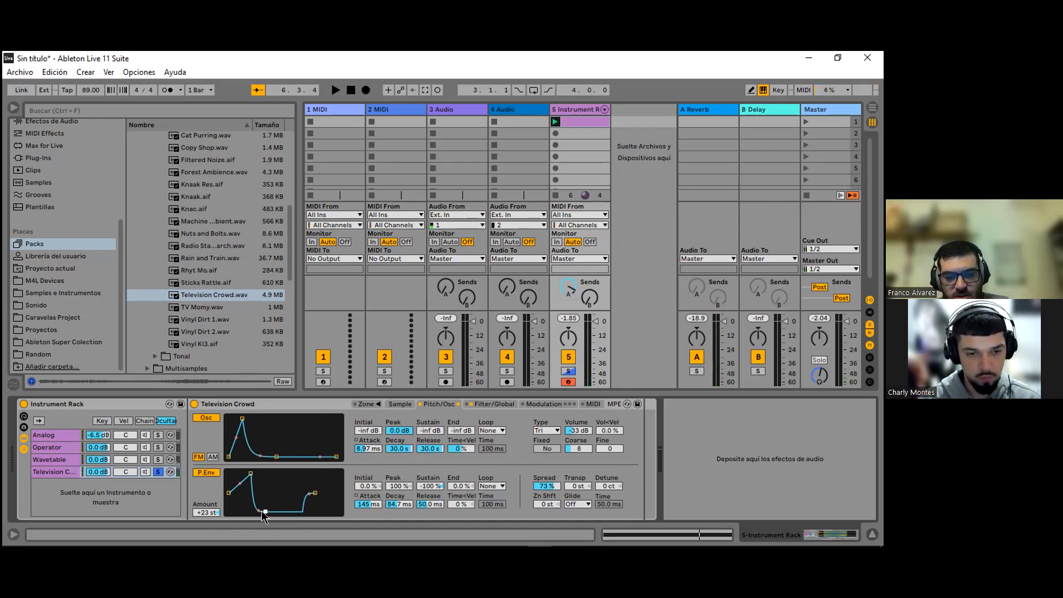
pyautogui.moveTo(261, 511); pyautogui.dragTo(268, 491)
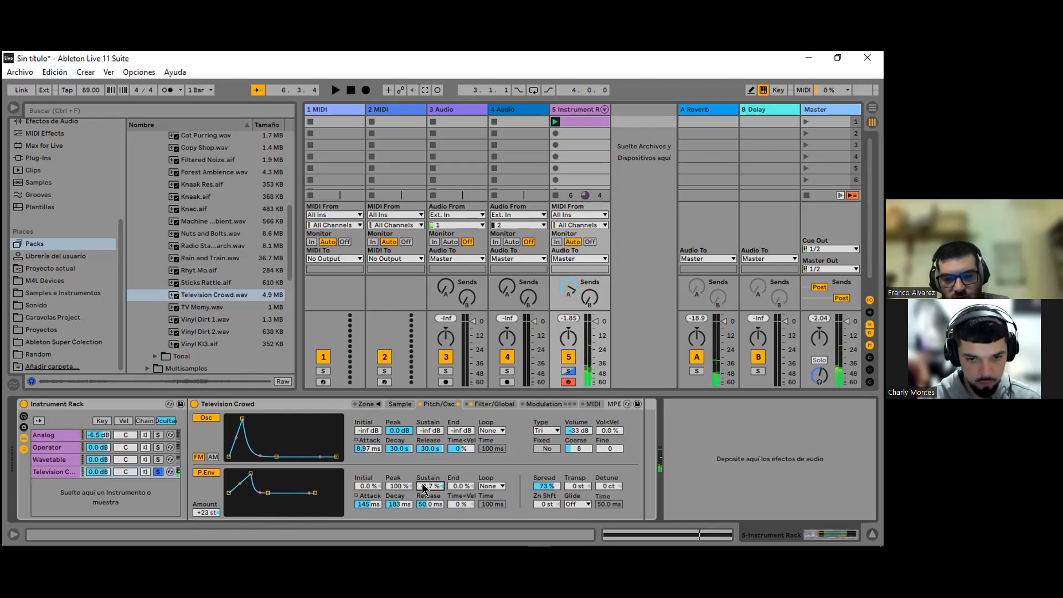
pyautogui.click(442, 487)
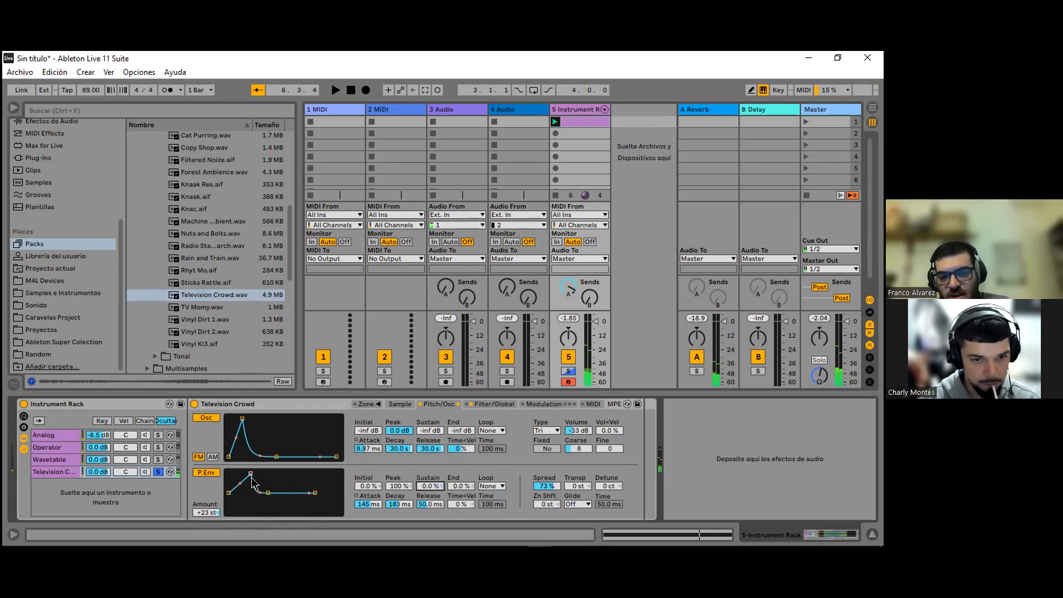
pyautogui.moveTo(251, 473); pyautogui.dragTo(291, 492)
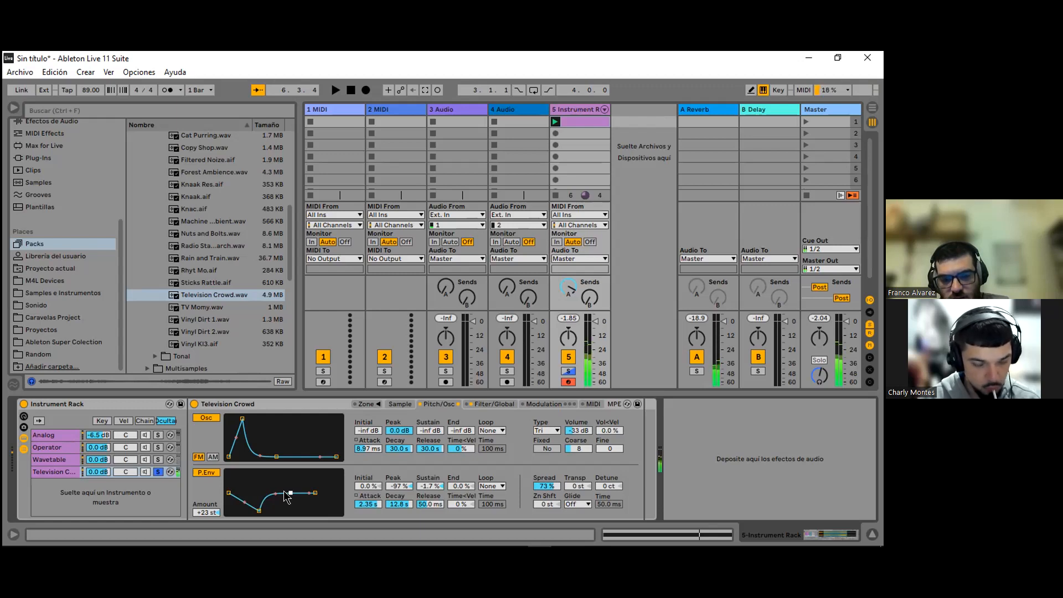
# Step: Change the Television Crowd filter to a band-pass with slope 12, at about 856 Hz and 55% resonance
pyautogui.click(495, 404)
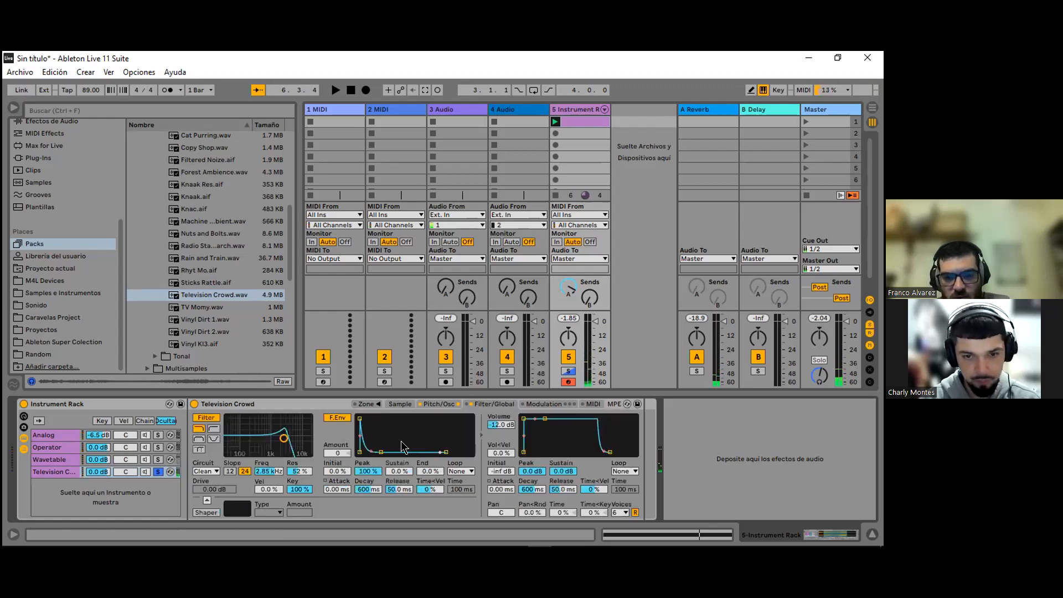
pyautogui.click(200, 440)
pyautogui.moveTo(284, 438); pyautogui.dragTo(274, 436)
pyautogui.click(232, 472)
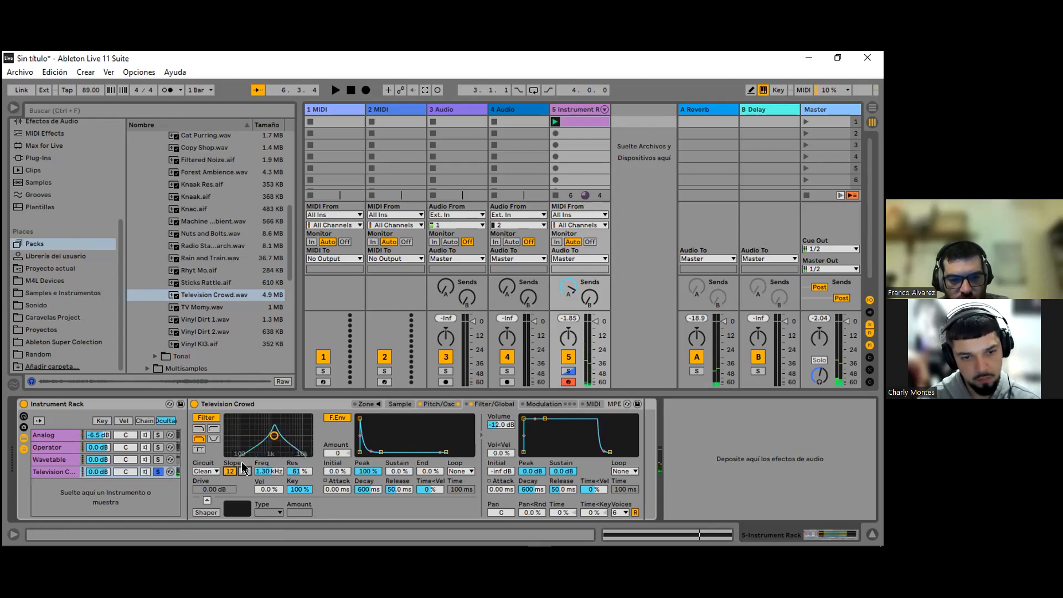
pyautogui.moveTo(274, 436); pyautogui.dragTo(268, 437)
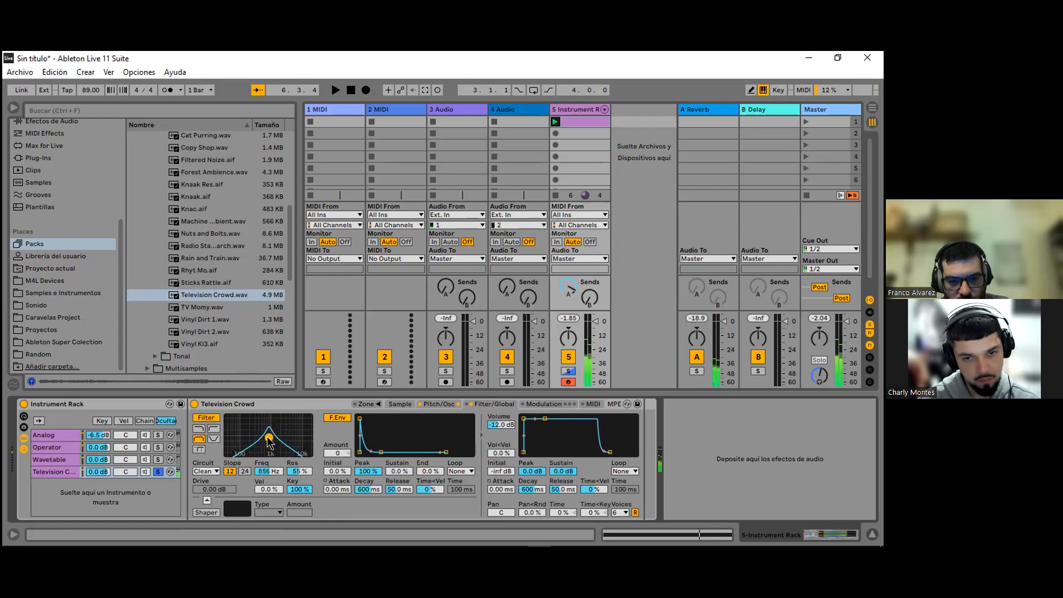
# Step: Enable LFO 1 on the Television Crowd Sampler with the stepped random waveform, 100% pan modulation and a 1.59 Hz rate
pyautogui.click(543, 404)
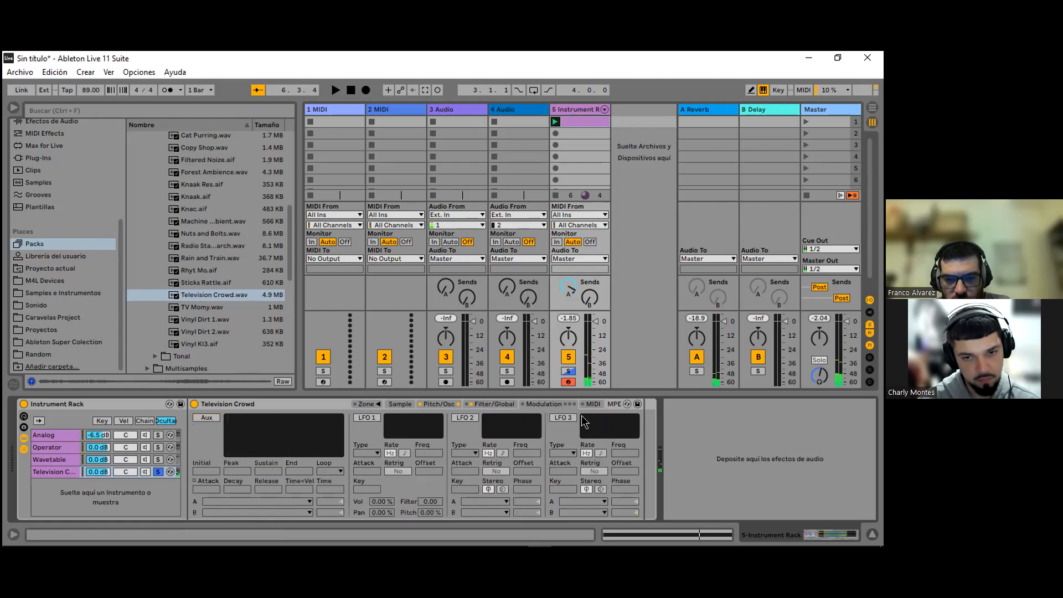
pyautogui.click(366, 418)
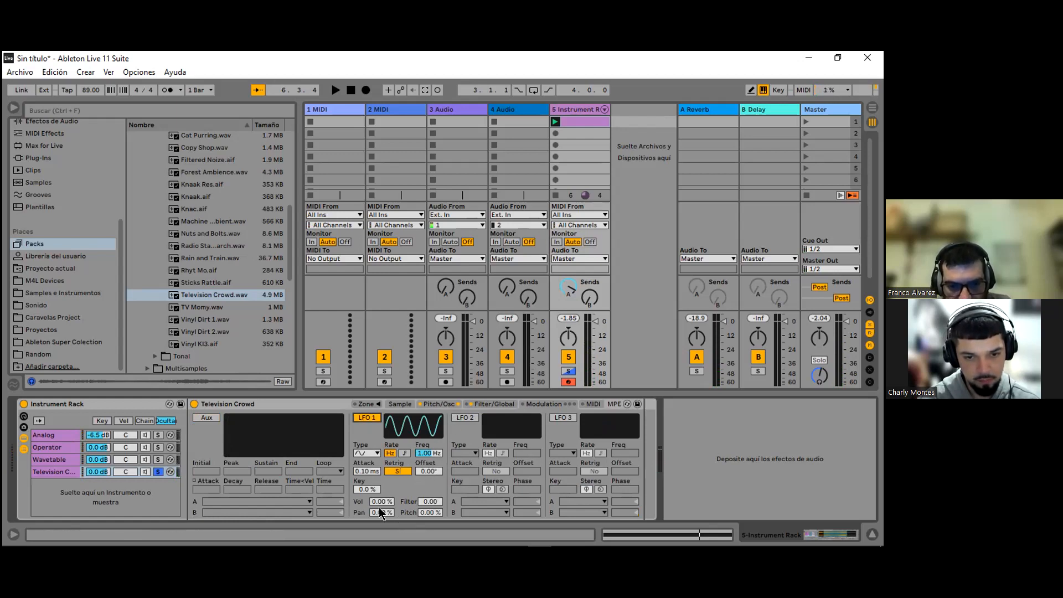
pyautogui.moveTo(380, 512); pyautogui.dragTo(380, 464)
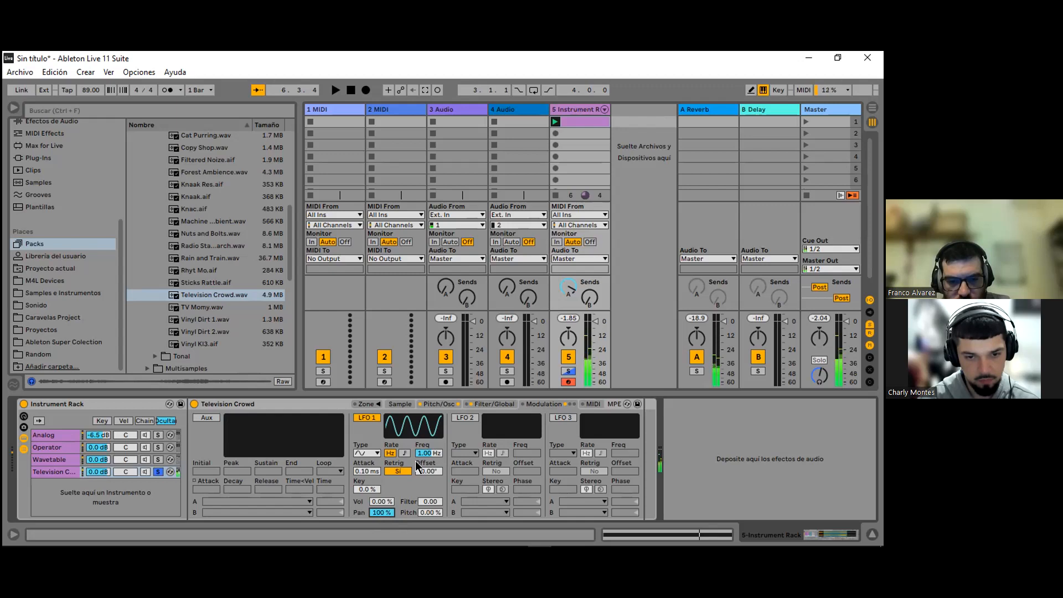
pyautogui.moveTo(421, 455); pyautogui.dragTo(421, 467)
pyautogui.click(375, 454)
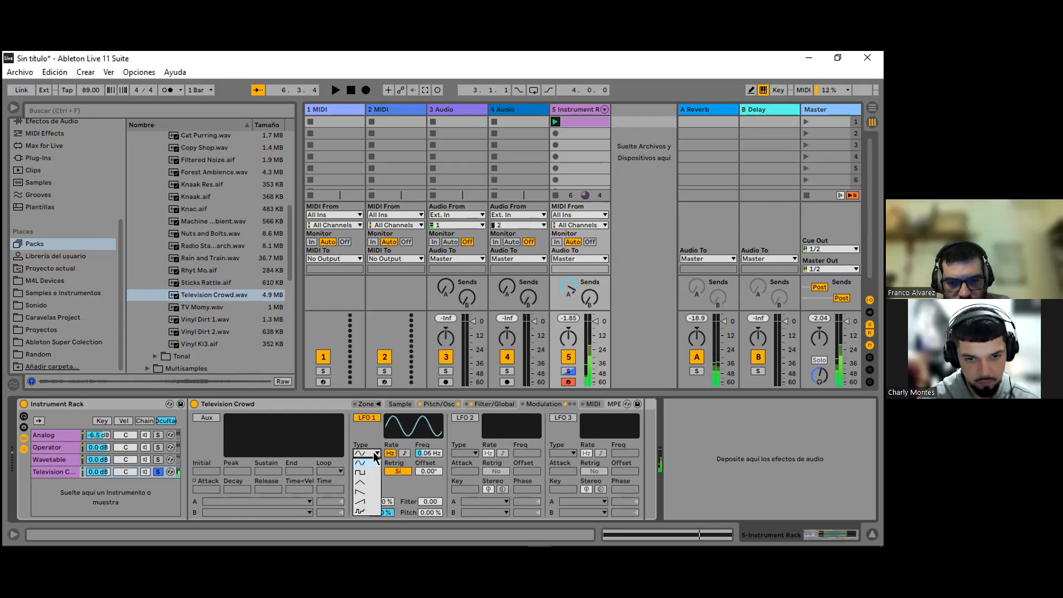
pyautogui.click(370, 508)
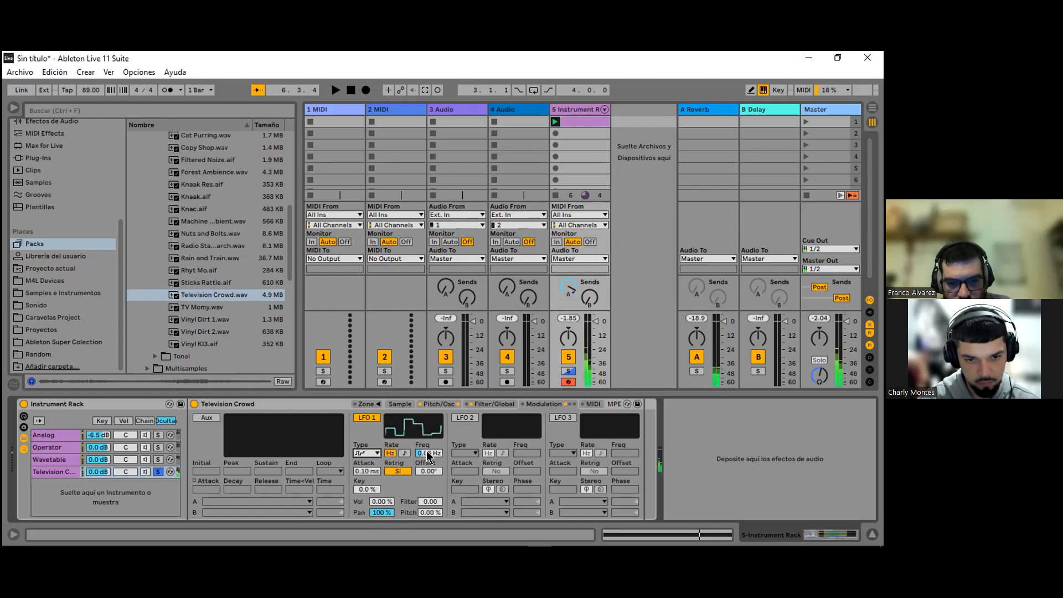
pyautogui.moveTo(426, 455); pyautogui.dragTo(426, 437)
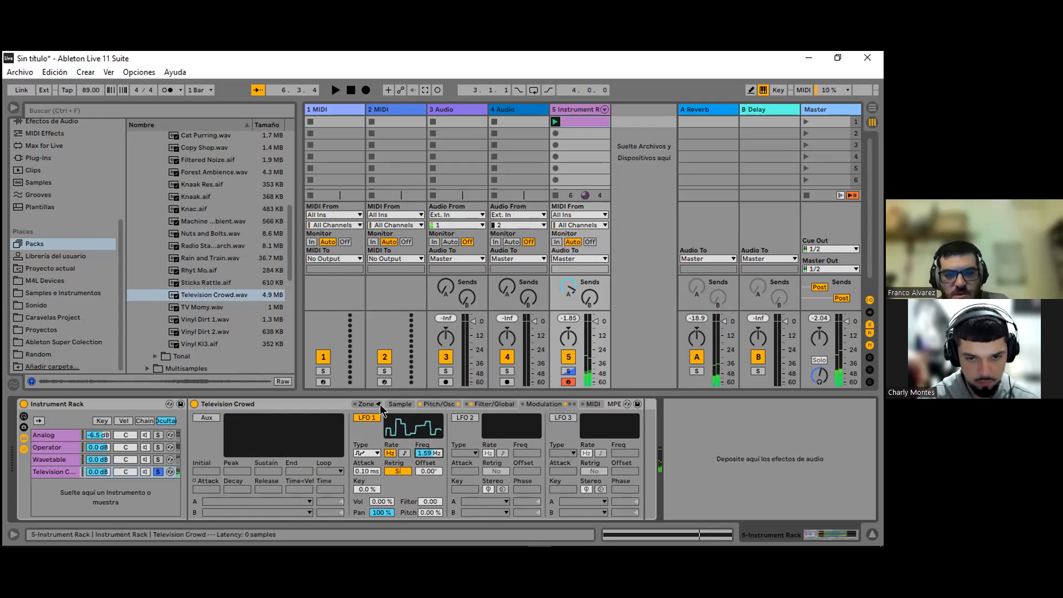
# Step: Shape the Television Crowd filter envelope with amount 57, about 223 ms attack, 81% peak, 584 ms decay and 48% sustain
pyautogui.click(493, 404)
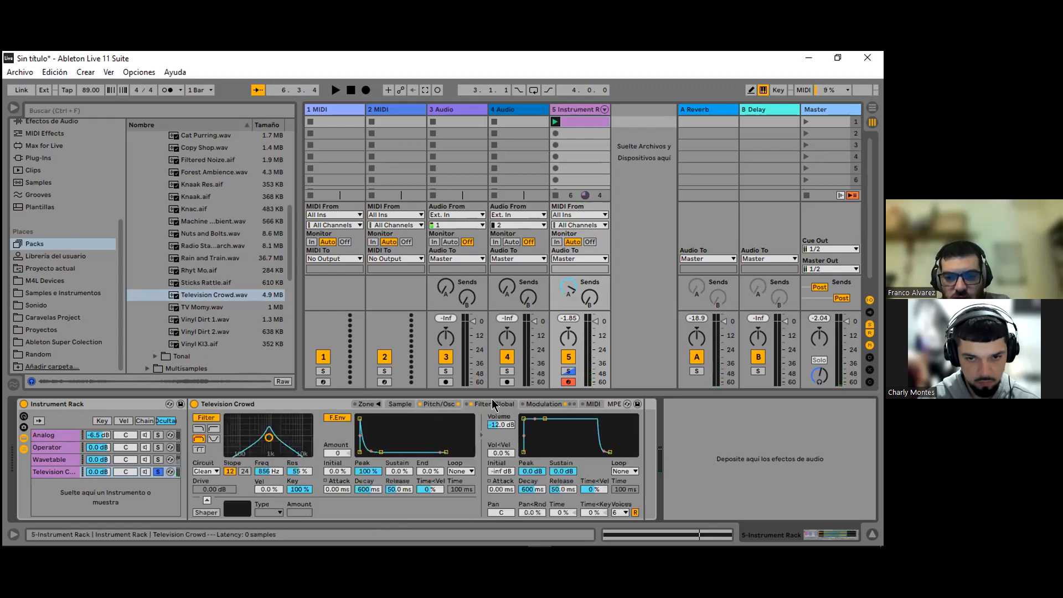
pyautogui.click(446, 404)
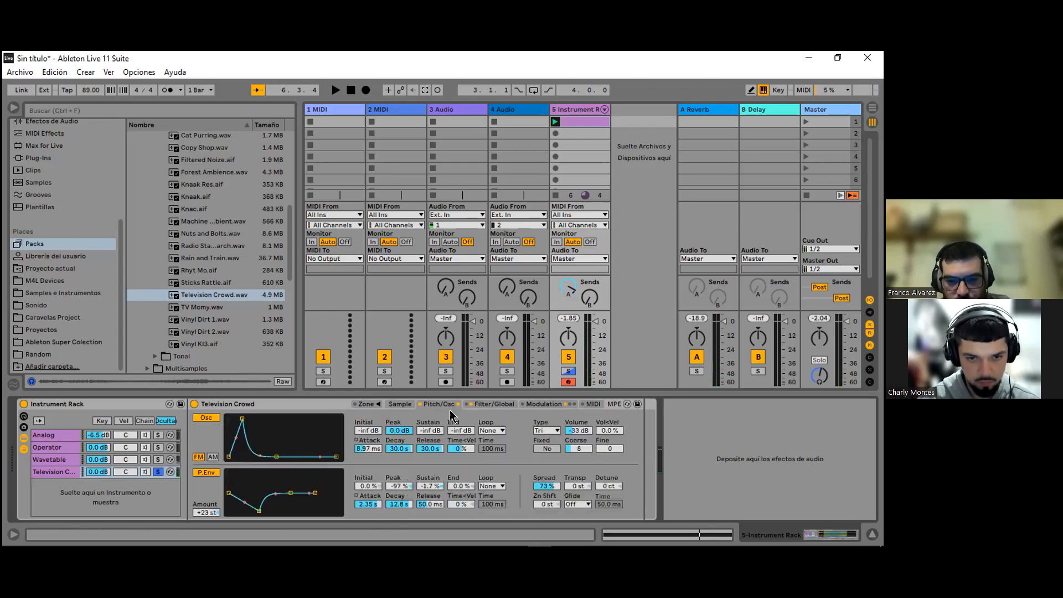
pyautogui.click(400, 404)
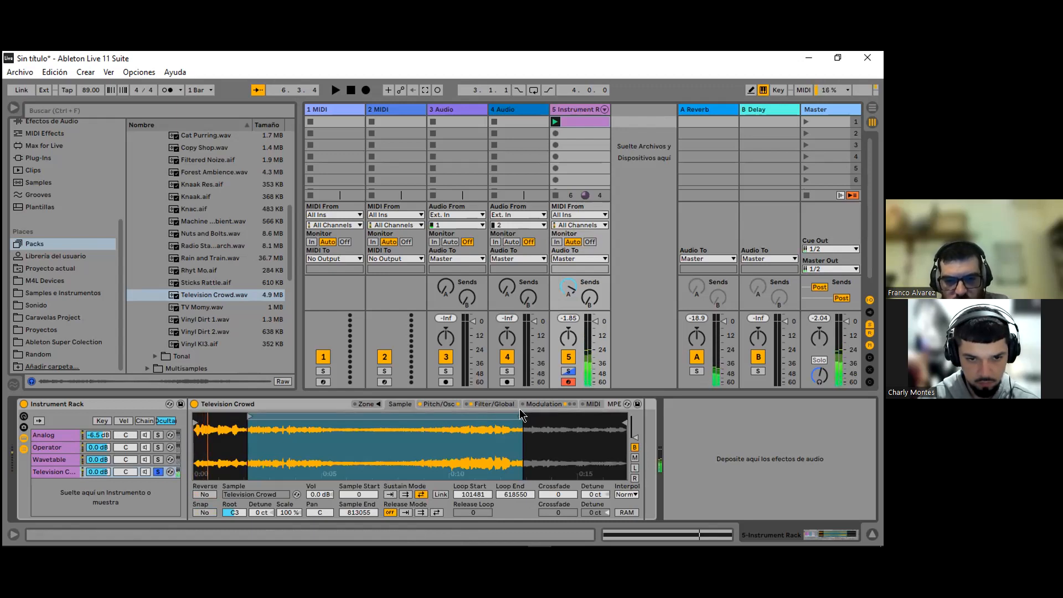
pyautogui.click(494, 404)
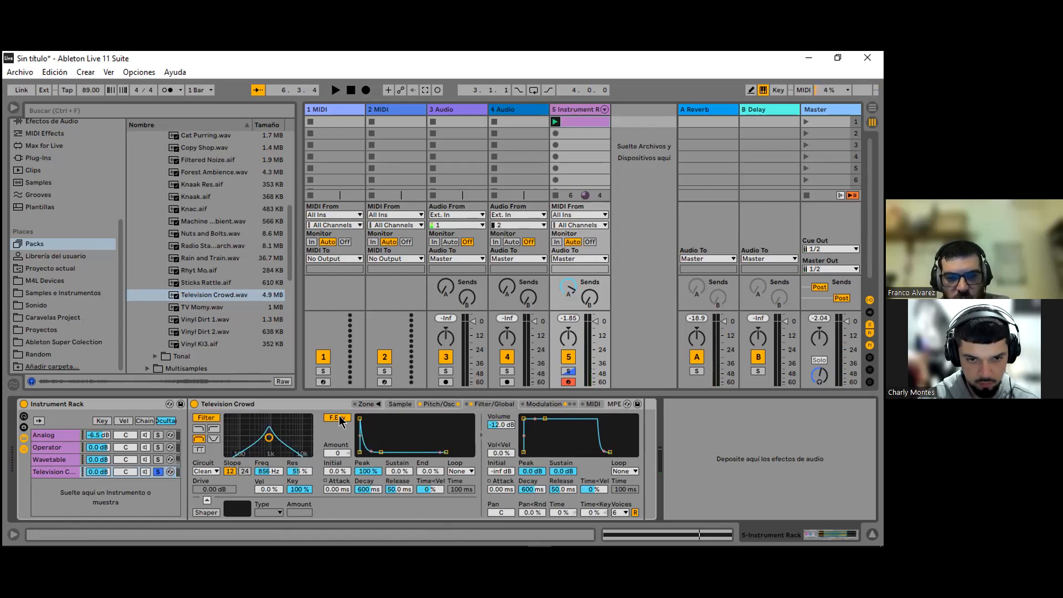
pyautogui.moveTo(360, 419); pyautogui.dragTo(389, 419)
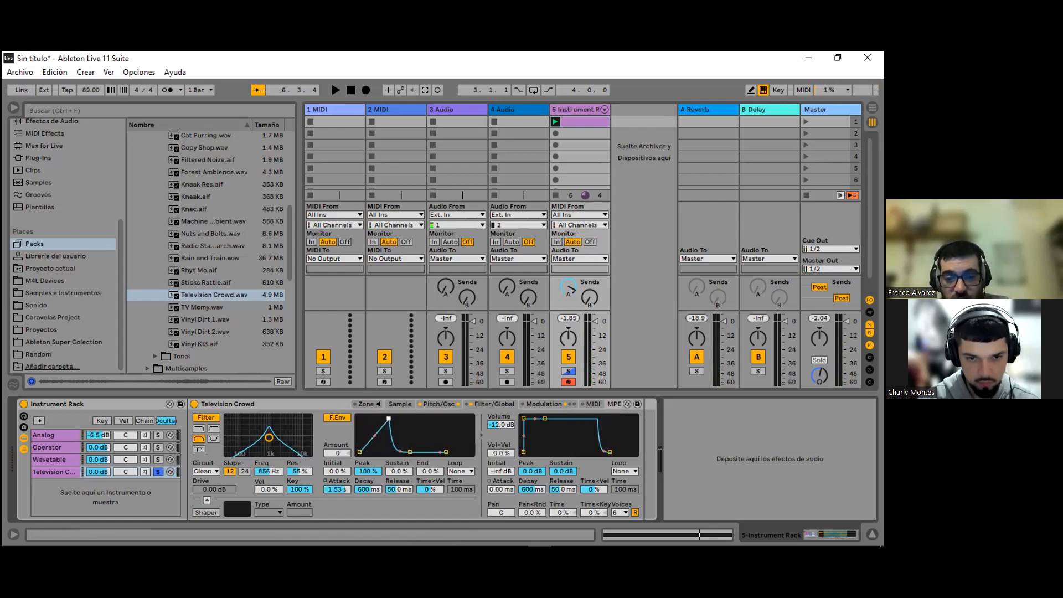
pyautogui.moveTo(339, 453); pyautogui.dragTo(339, 421)
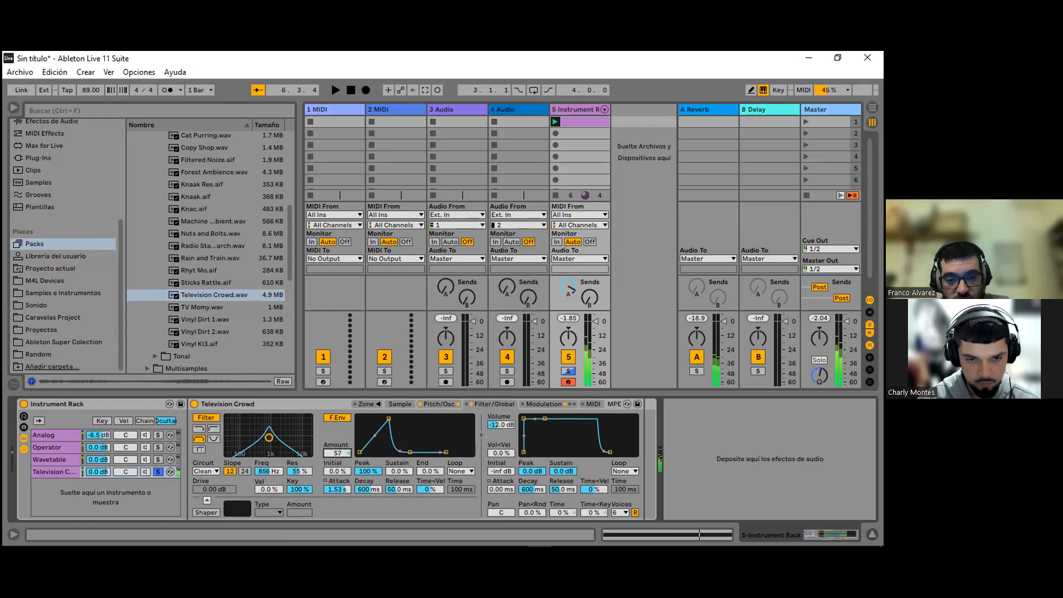
pyautogui.click(389, 419)
pyautogui.moveTo(389, 418); pyautogui.dragTo(403, 436)
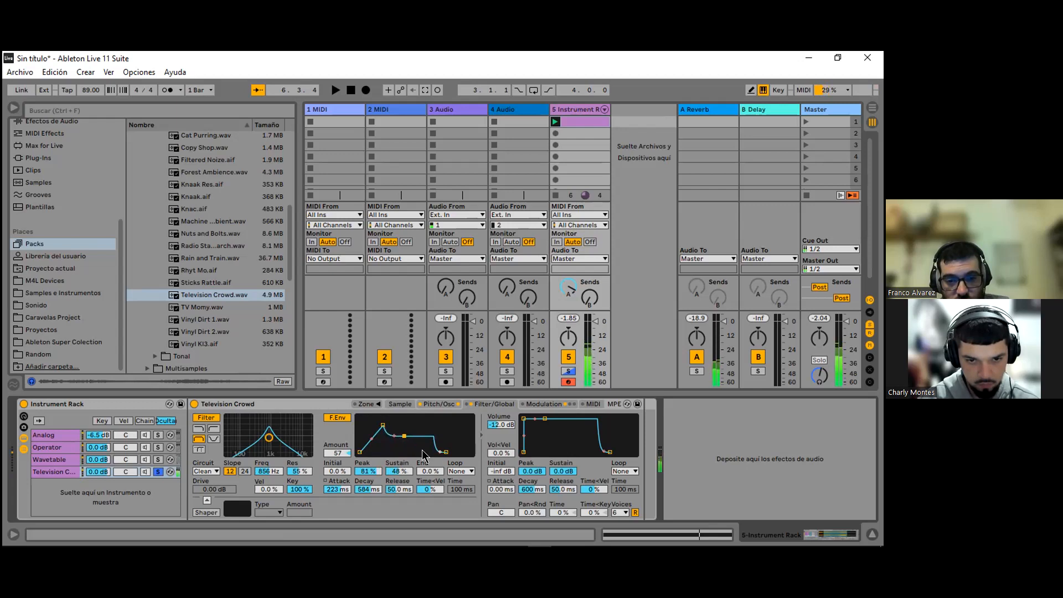
pyautogui.click(459, 471)
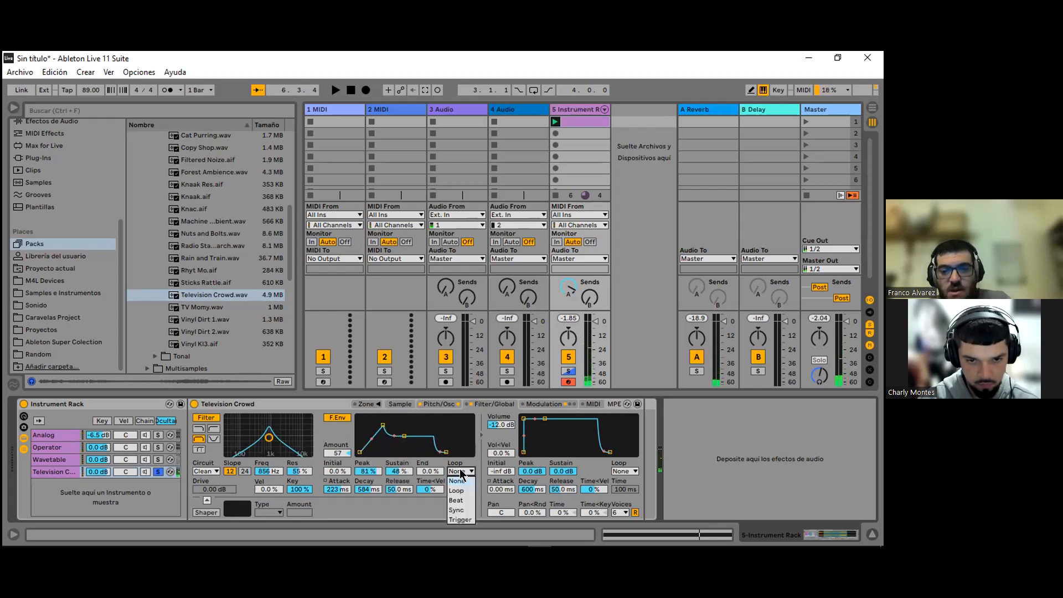
pyautogui.click(474, 457)
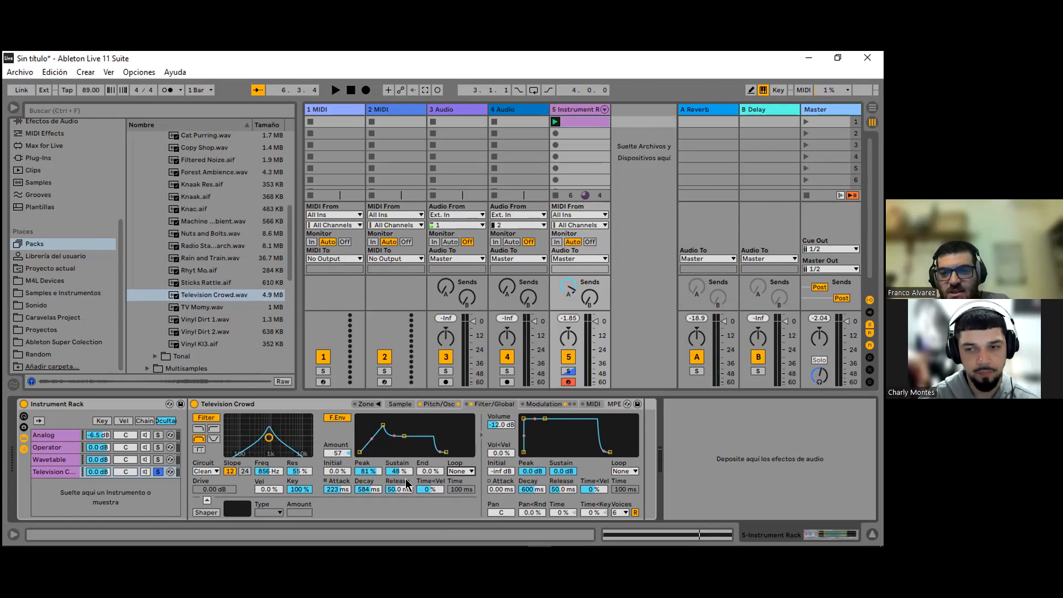
# Step: Try the Soft shaper on the Television Crowd filter with an amount of 41
pyautogui.click(208, 511)
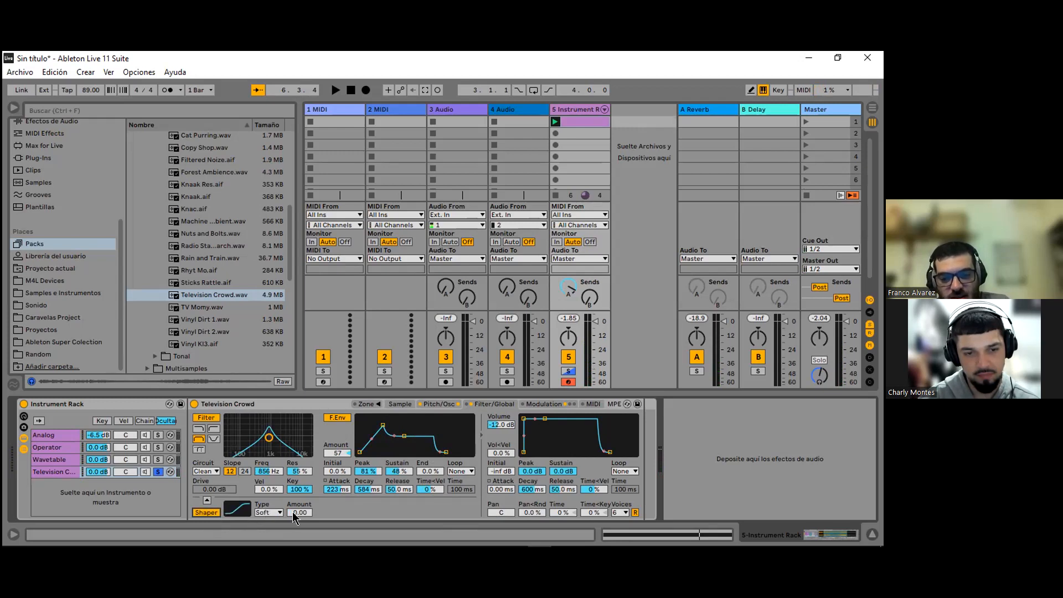
pyautogui.moveTo(303, 516)
pyautogui.mouseDown()
pyautogui.moveTo(302, 470)
pyautogui.moveTo(302, 516)
pyautogui.mouseUp()
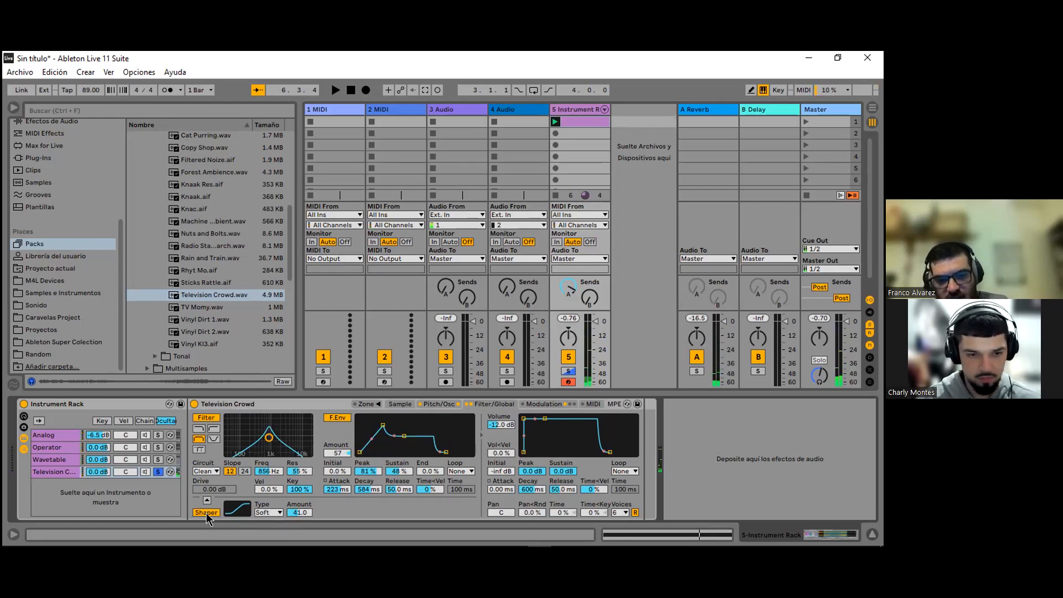
pyautogui.click(266, 513)
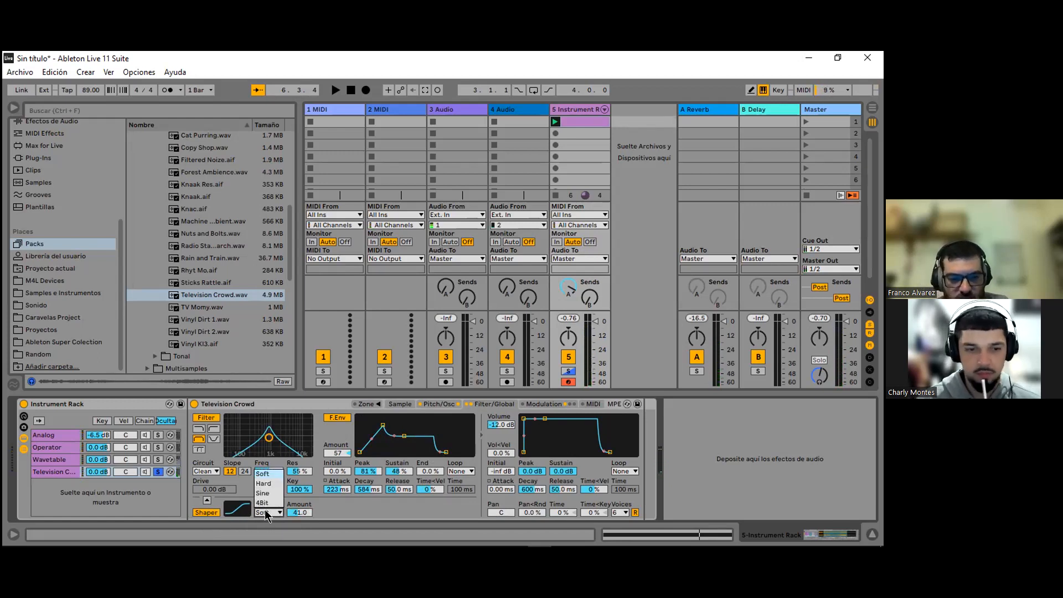
pyautogui.click(367, 510)
pyautogui.click(203, 512)
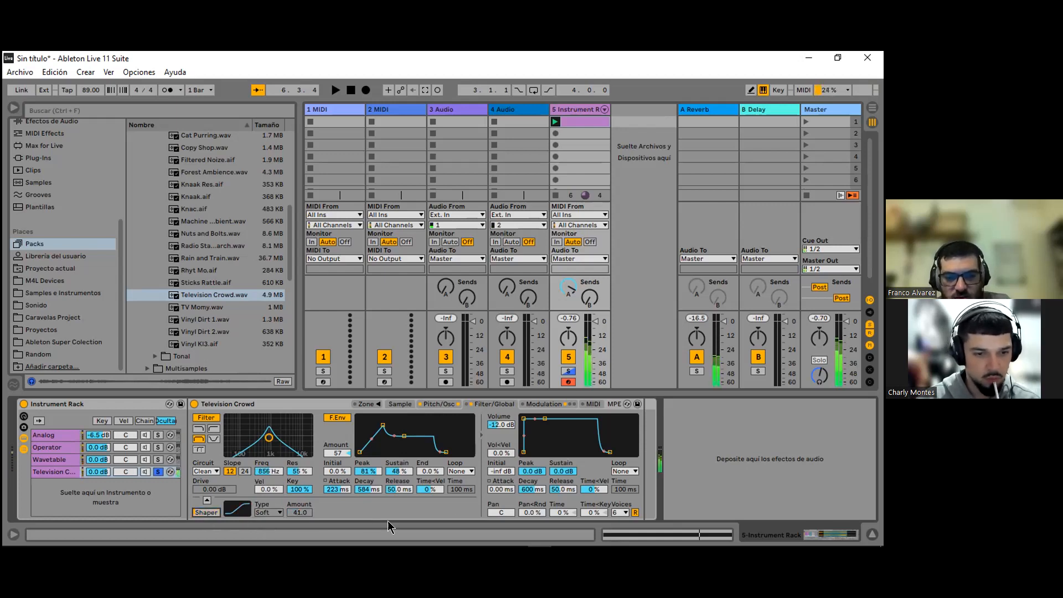
# Step: Reshape the filter envelope to about 40.2 ms attack, 67% peak, 708 ms decay and 37% sustain, and the volume envelope to 3.61 s attack and 15.5 s release
pyautogui.moveTo(405, 436); pyautogui.dragTo(380, 431)
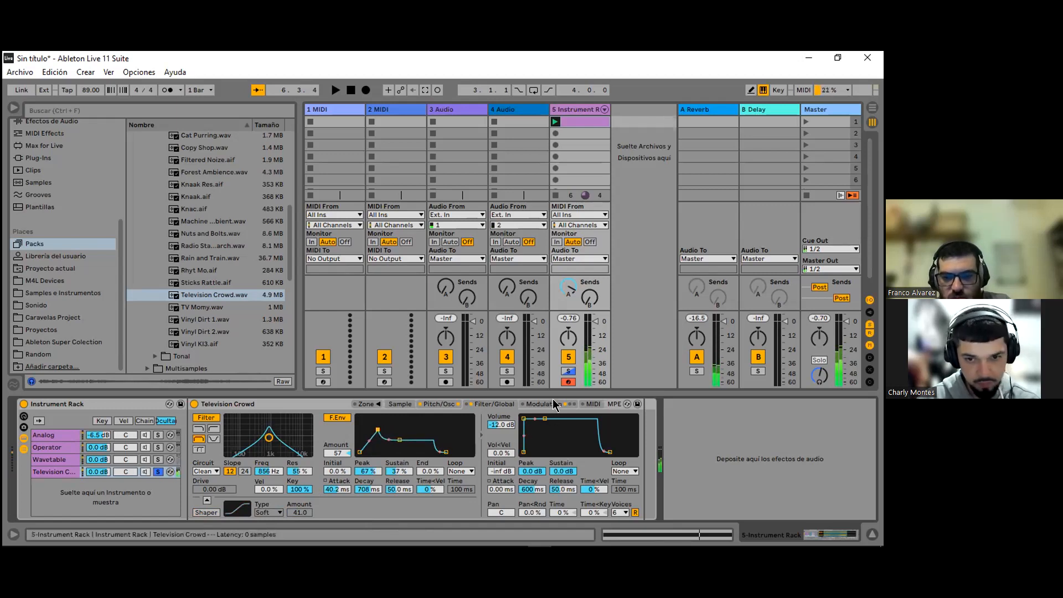
pyautogui.moveTo(525, 422); pyautogui.dragTo(556, 419)
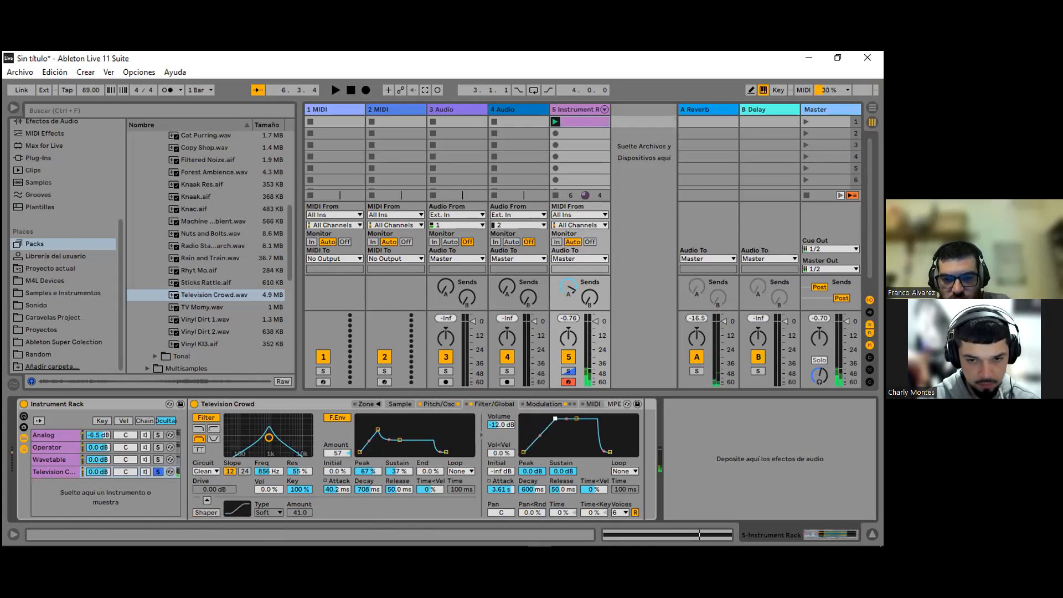
pyautogui.moveTo(610, 452); pyautogui.dragTo(630, 452)
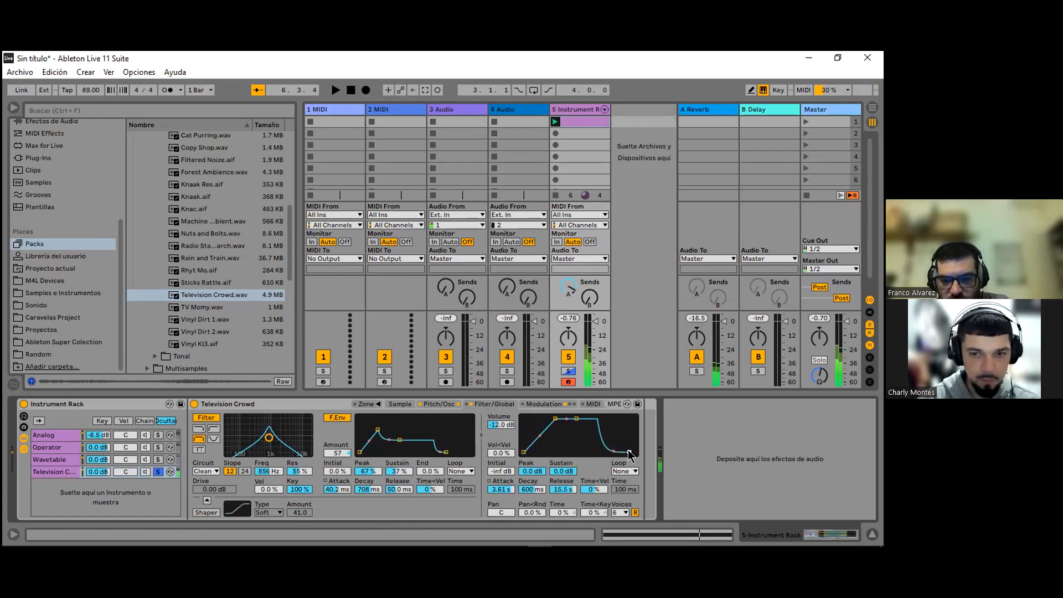
# Step: Unsolo the Television Crowd chain and balance the rack by setting the Operator chain to -6.2 dB and Wavetable to -2.4 dB
pyautogui.click(158, 472)
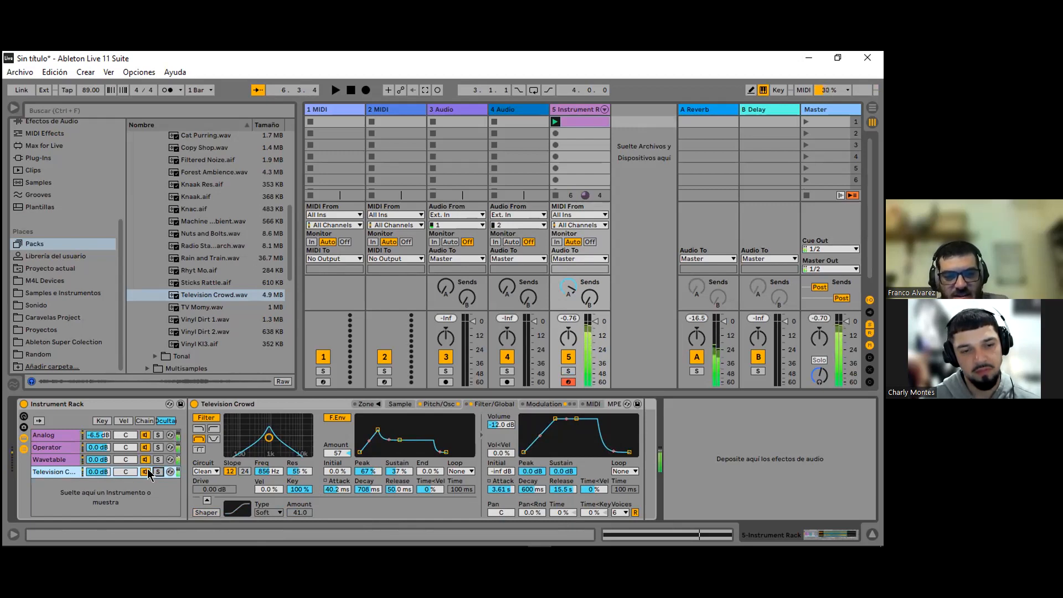
pyautogui.moveTo(99, 448)
pyautogui.mouseDown()
pyautogui.moveTo(93, 460)
pyautogui.moveTo(106, 455)
pyautogui.mouseUp()
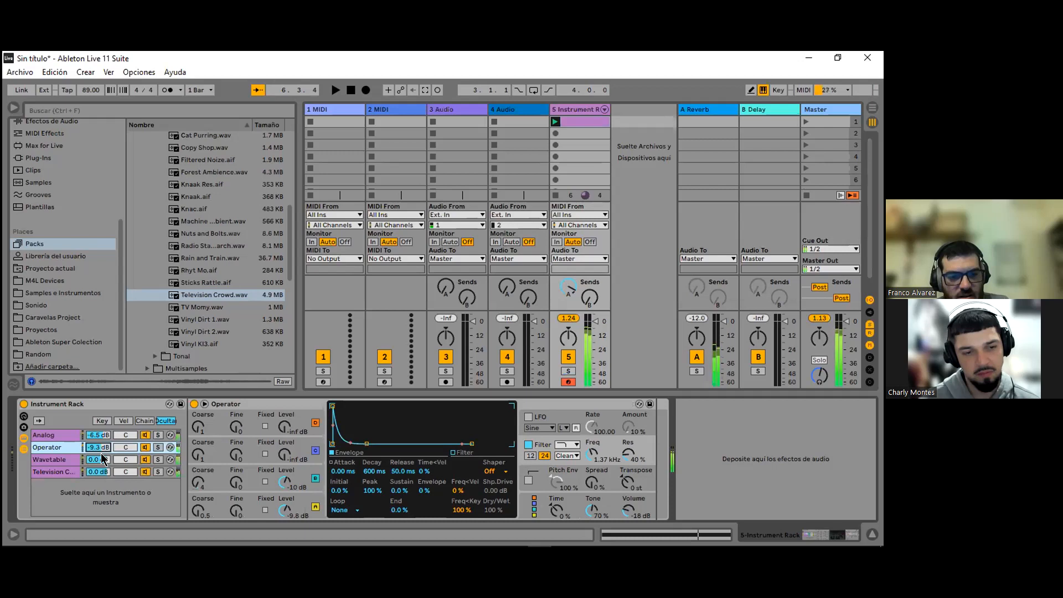
pyautogui.moveTo(98, 448)
pyautogui.mouseDown()
pyautogui.moveTo(98, 438)
pyautogui.moveTo(98, 465)
pyautogui.mouseUp()
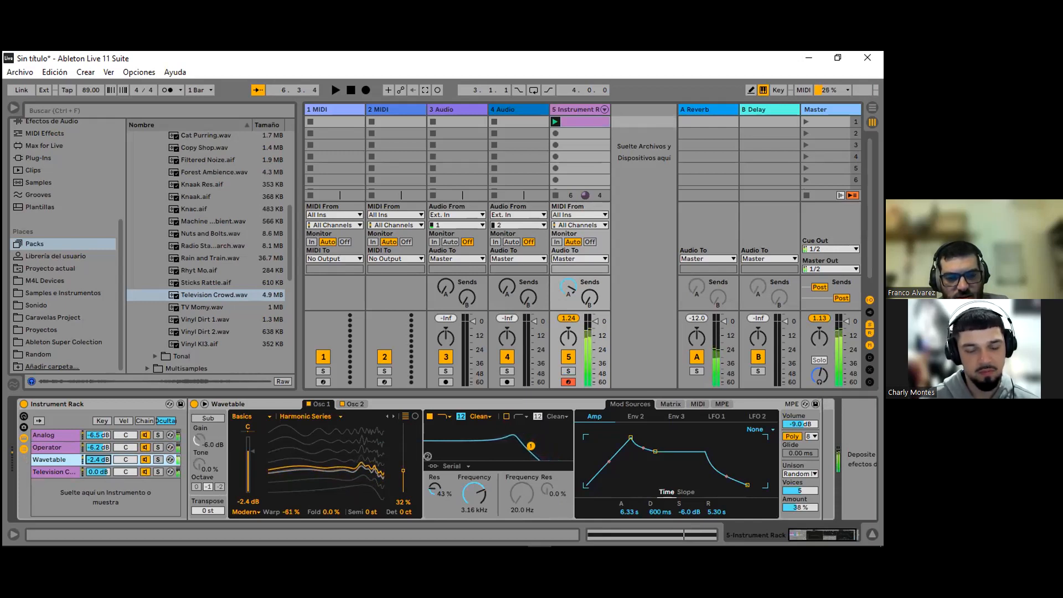
pyautogui.click(568, 319)
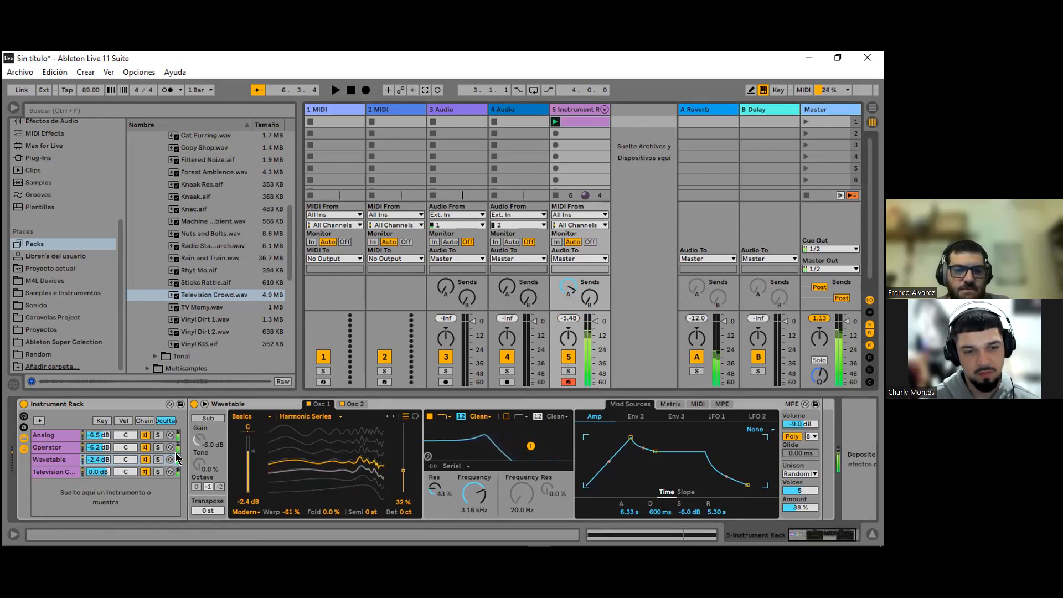
# Step: Move the Television Crowd band-pass filter to about 1.60 kHz with 52% resonance
pyautogui.click(65, 473)
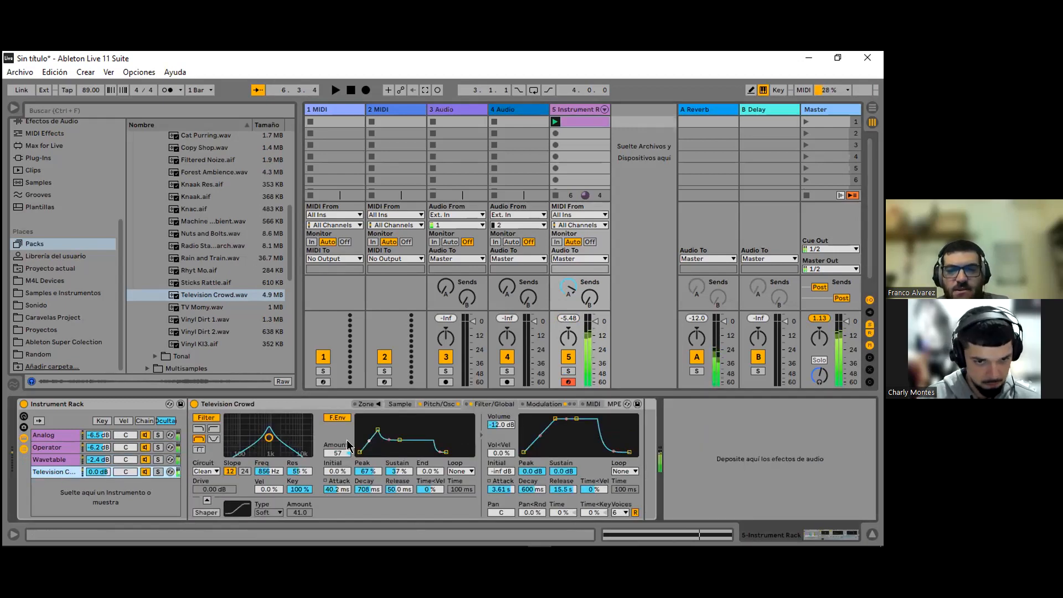
pyautogui.click(401, 405)
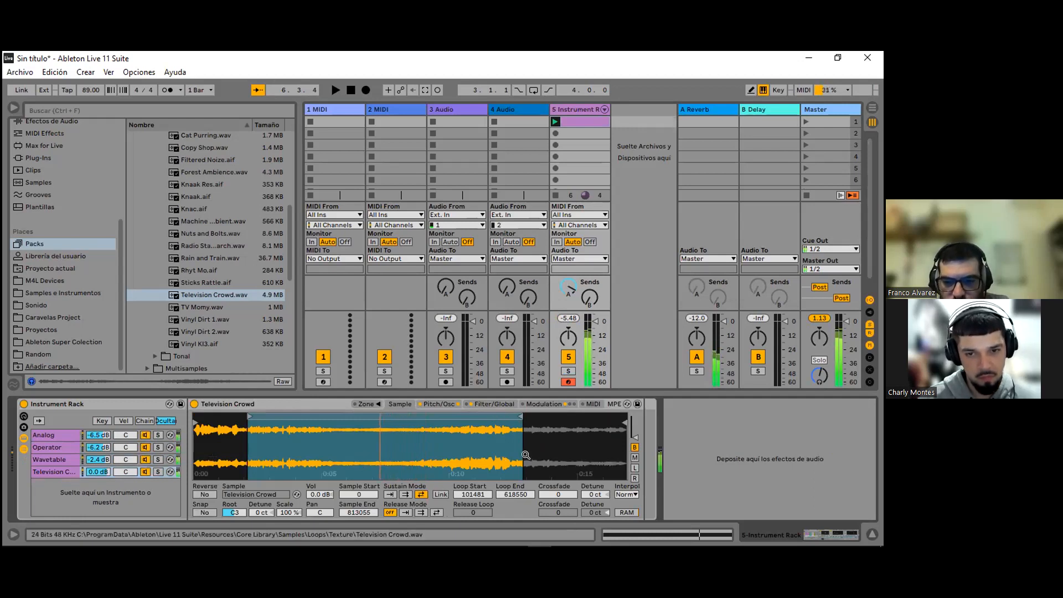
pyautogui.click(442, 404)
pyautogui.click(494, 403)
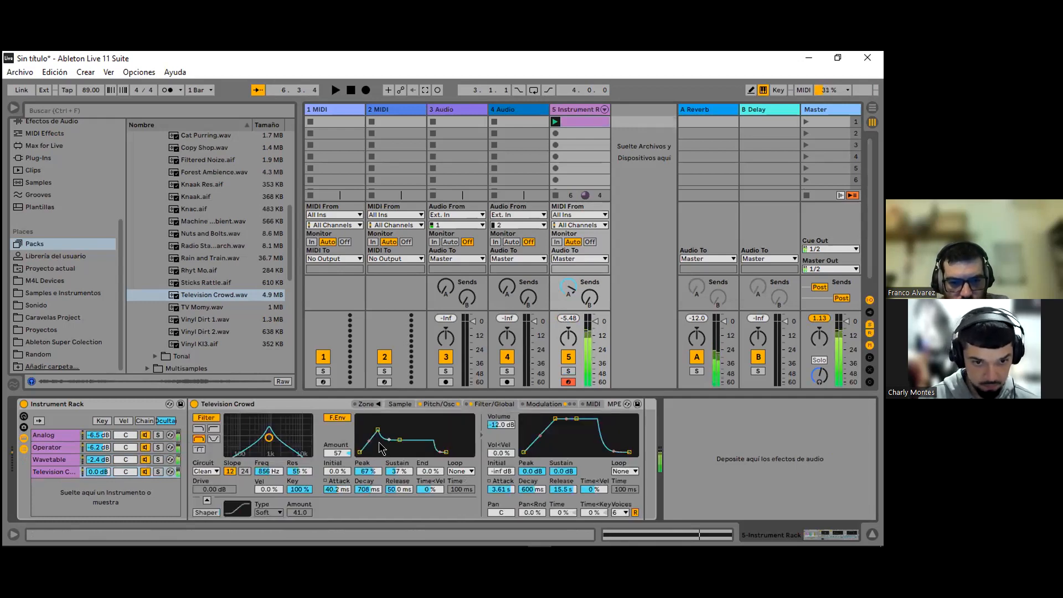
pyautogui.moveTo(270, 441)
pyautogui.mouseDown()
pyautogui.moveTo(255, 439)
pyautogui.moveTo(278, 439)
pyautogui.mouseUp()
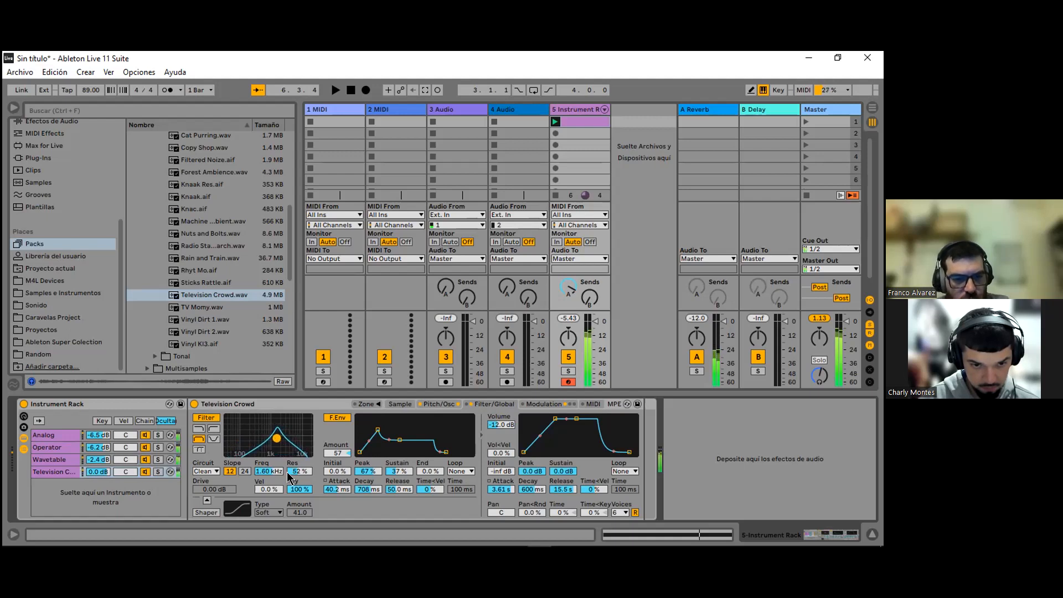
# Step: Find the LFO device among the audio effects by searching for lfo and add it after the Instrument Rack
pyautogui.click(65, 436)
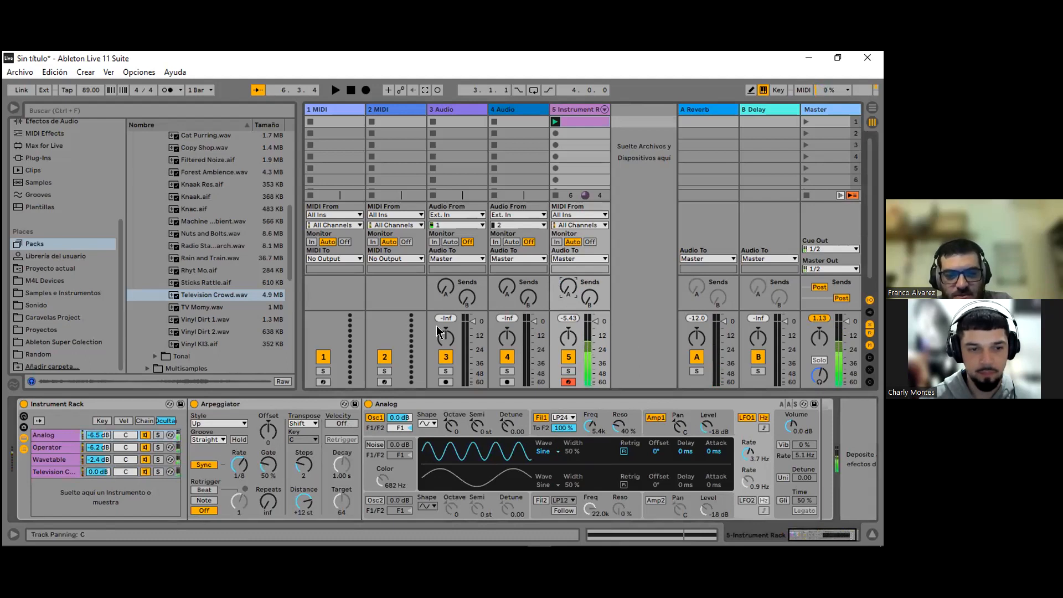
pyautogui.click(59, 460)
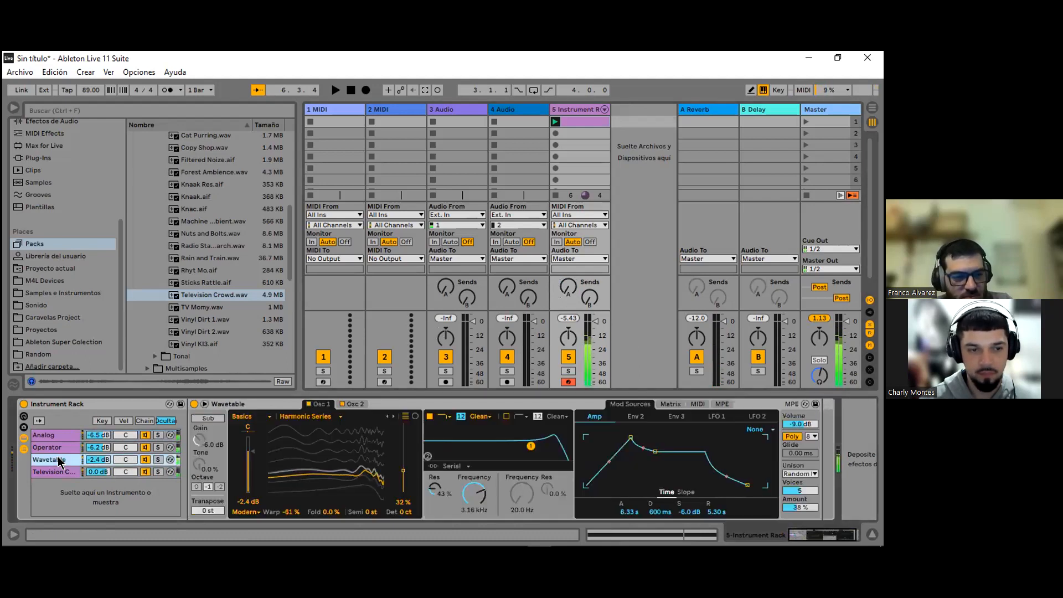
pyautogui.click(58, 434)
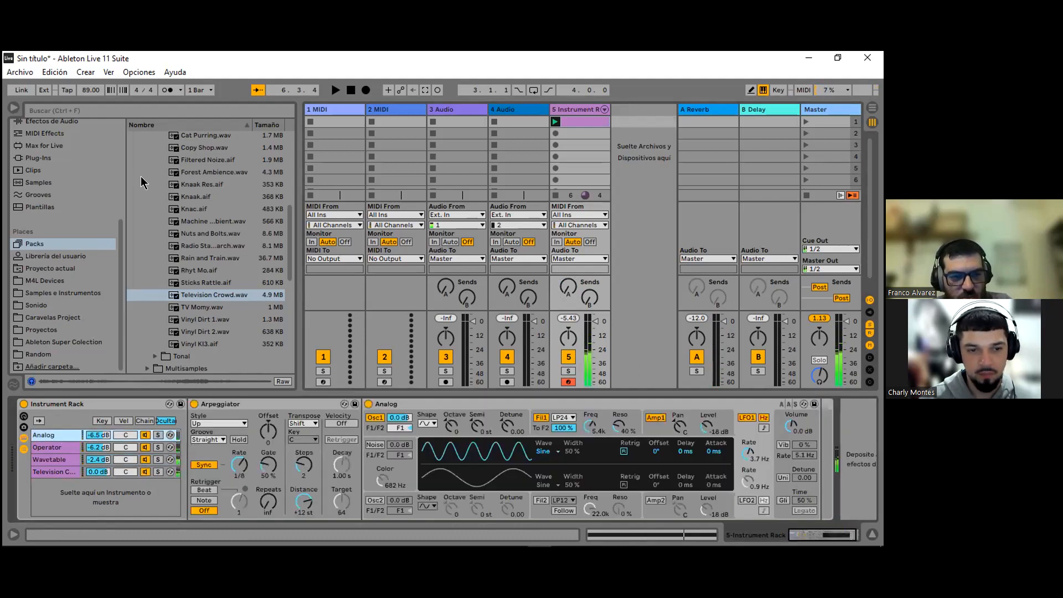
pyautogui.click(118, 109)
pyautogui.write('lfo')
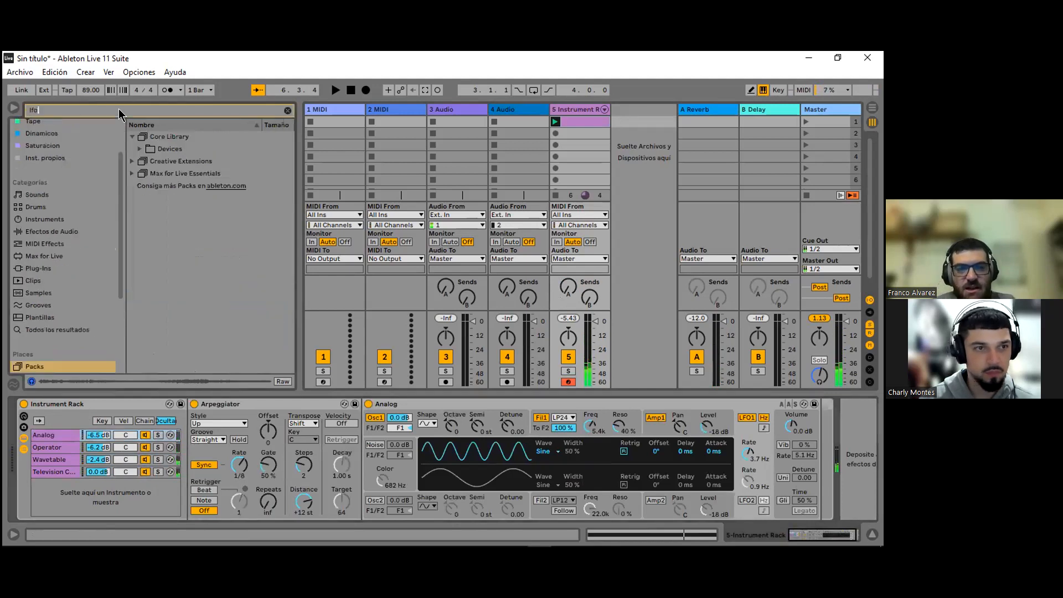
pyautogui.click(53, 243)
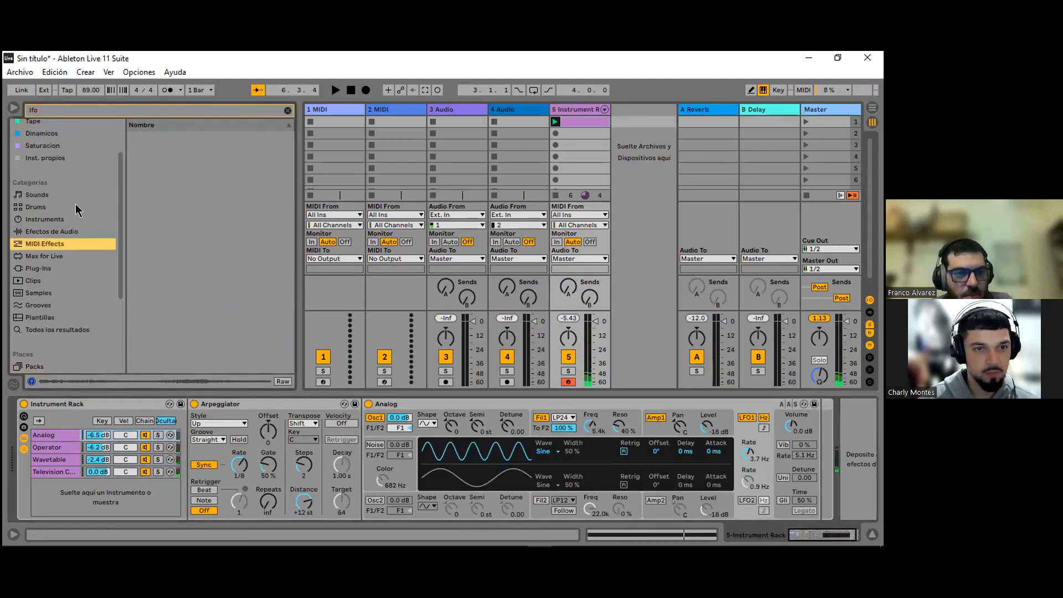
pyautogui.click(84, 231)
pyautogui.moveTo(140, 137)
pyautogui.mouseDown()
pyautogui.moveTo(424, 278)
pyautogui.moveTo(860, 439)
pyautogui.mouseUp()
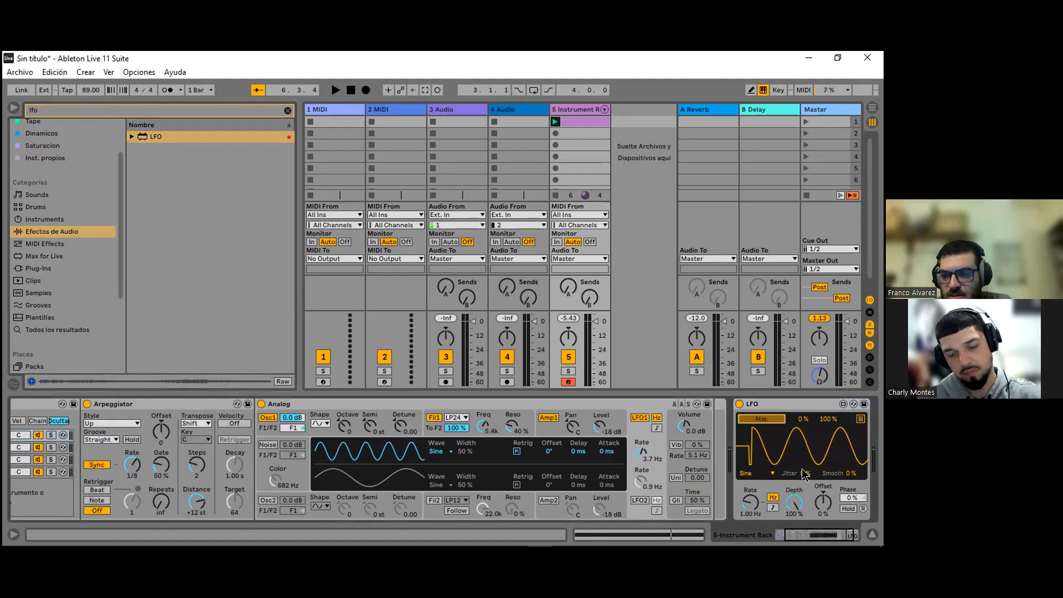
# Step: Try mapping the LFO to the synced rate of the Arpeggiator in the Analog chain
pyautogui.moveTo(822, 534); pyautogui.dragTo(777, 533)
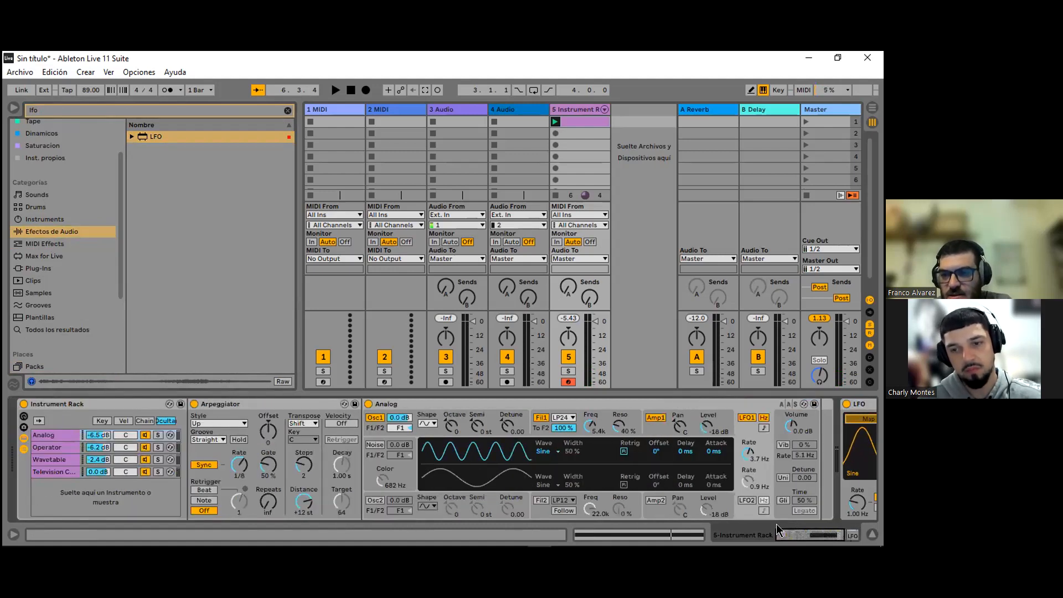
pyautogui.click(242, 474)
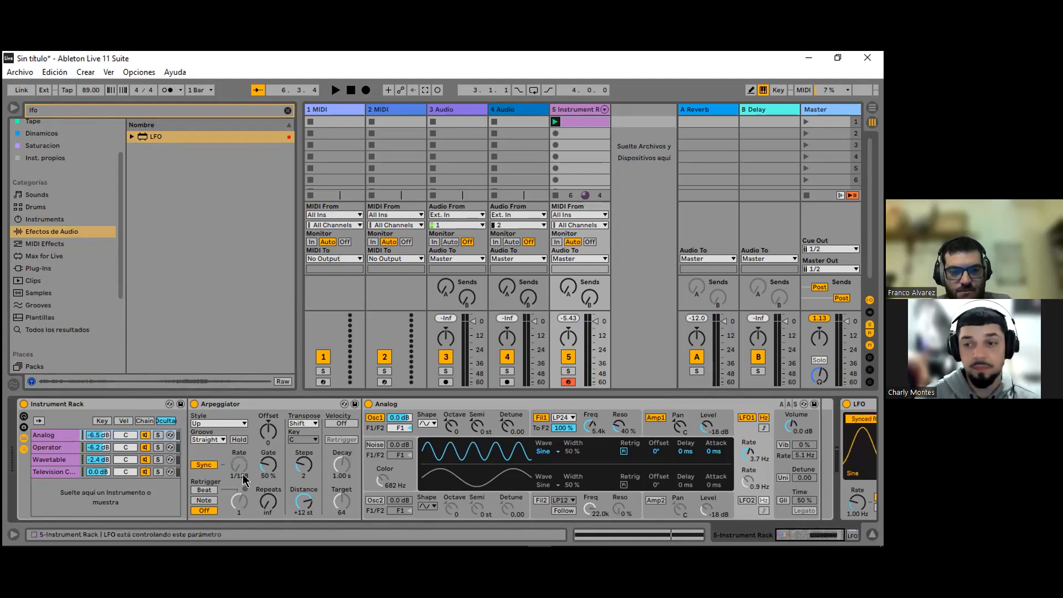
# Step: Switch the Arpeggiator's timing from Sync to Free and map the LFO to its free rate
pyautogui.click(211, 465)
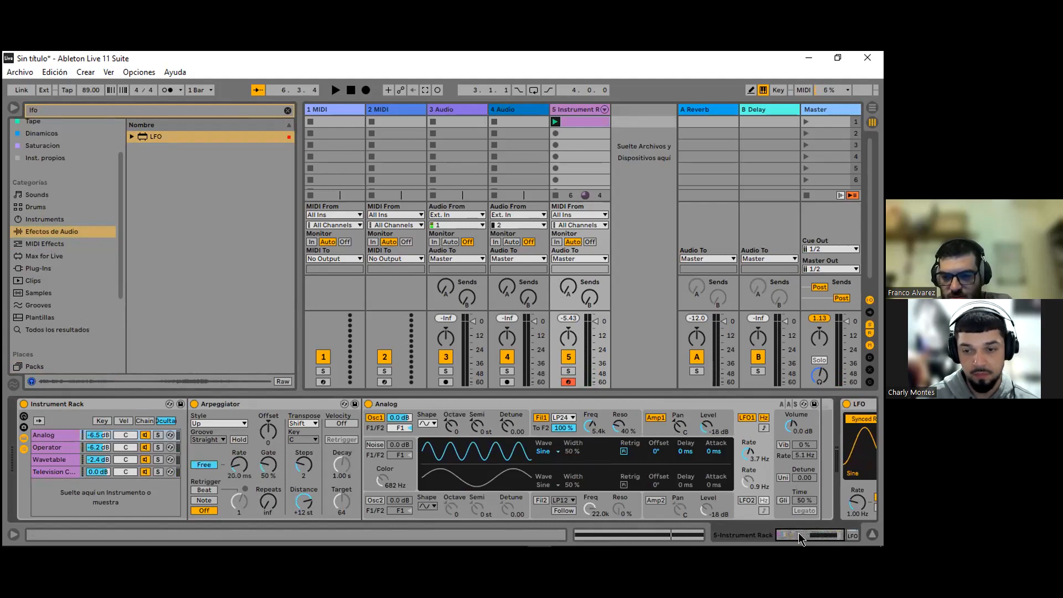
pyautogui.scroll(-3, 761, 416)
pyautogui.click(789, 419)
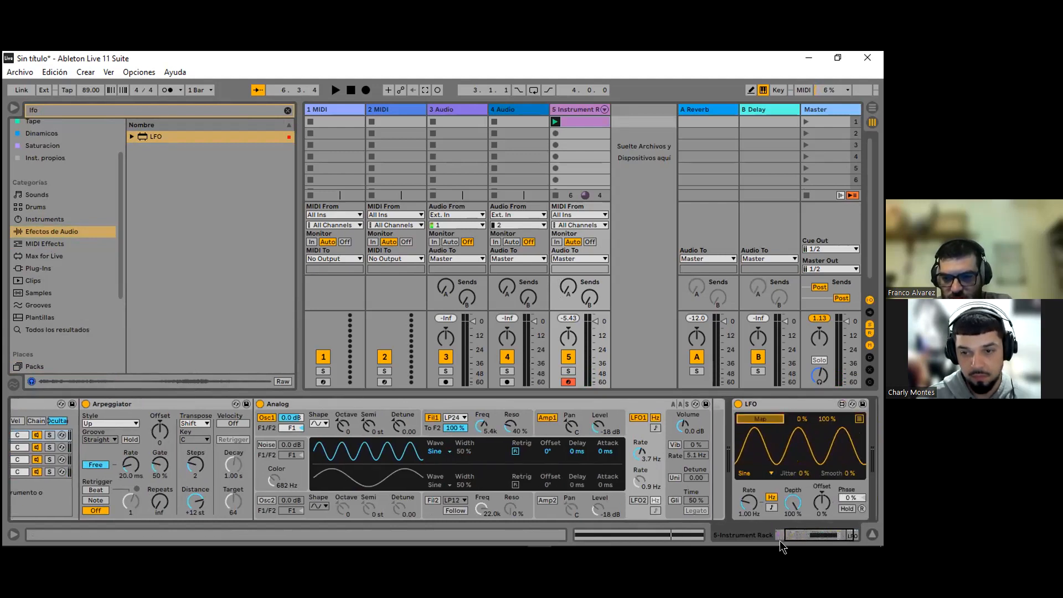
pyautogui.moveTo(815, 533); pyautogui.dragTo(795, 534)
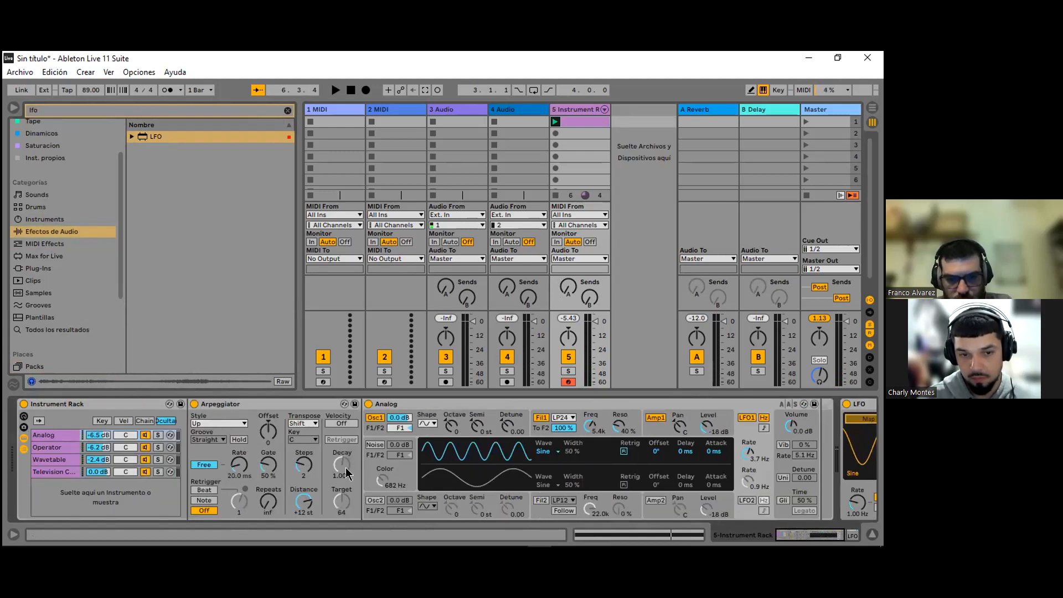
pyautogui.click(239, 467)
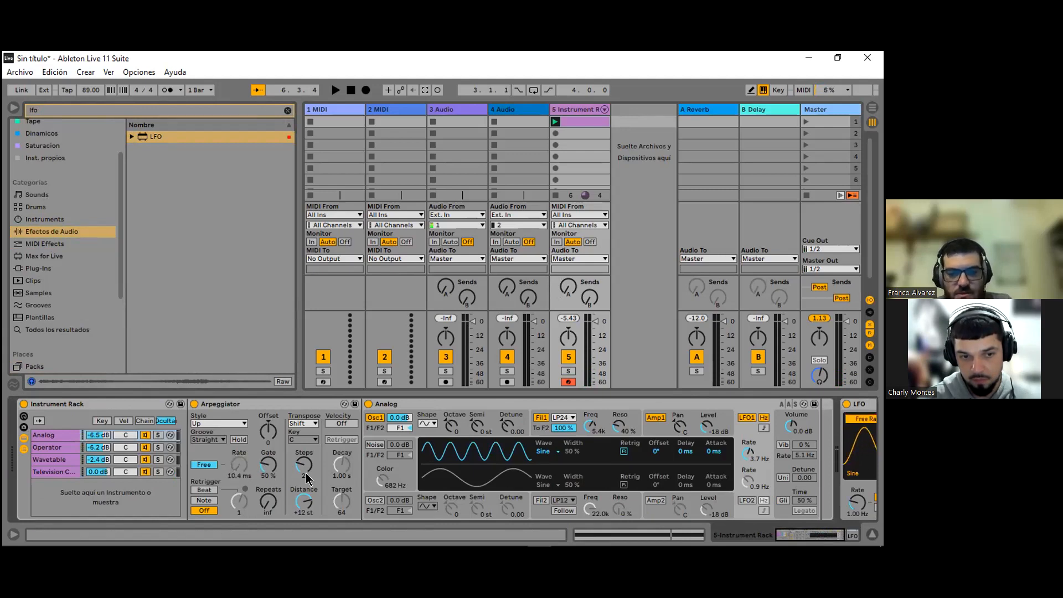
# Step: Fold the Analog device and set the LFO to a rate of 0.05 Hz, 47.2% depth and 50% offset
pyautogui.doubleClick(536, 401)
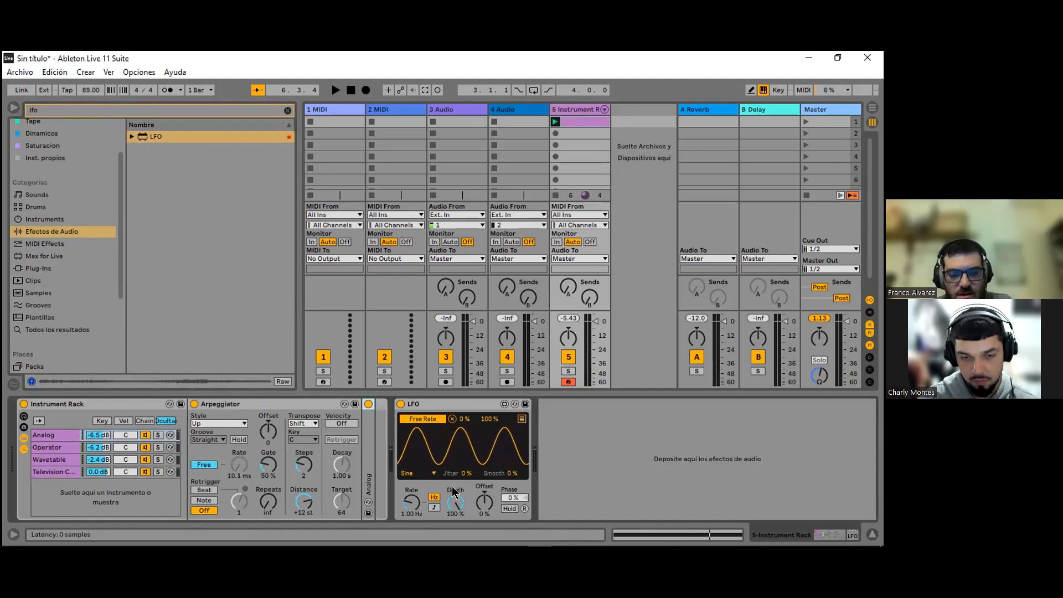
pyautogui.moveTo(419, 507); pyautogui.dragTo(419, 549)
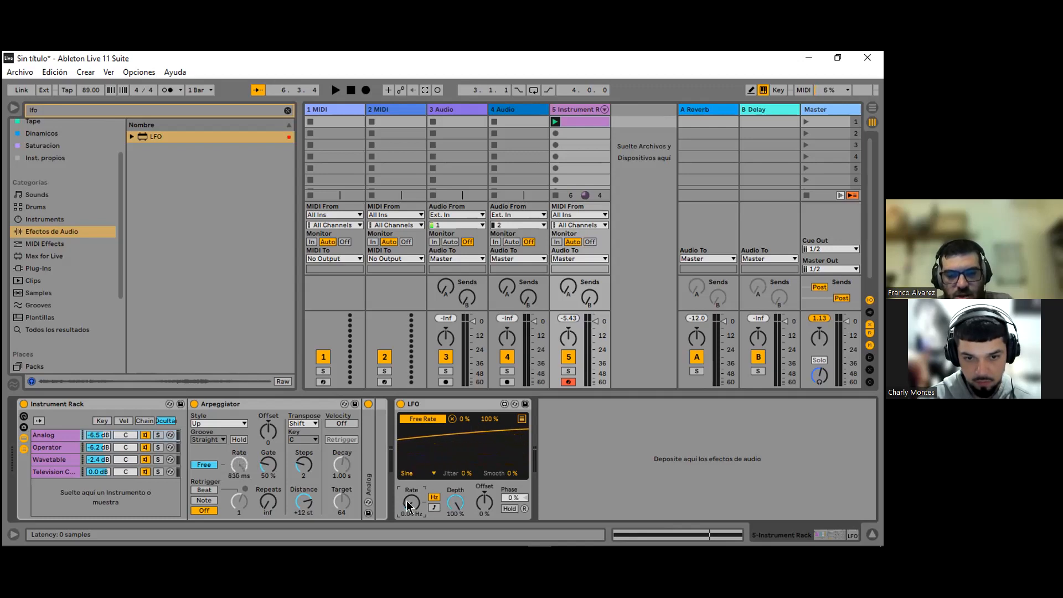
pyautogui.moveTo(461, 505); pyautogui.dragTo(462, 554)
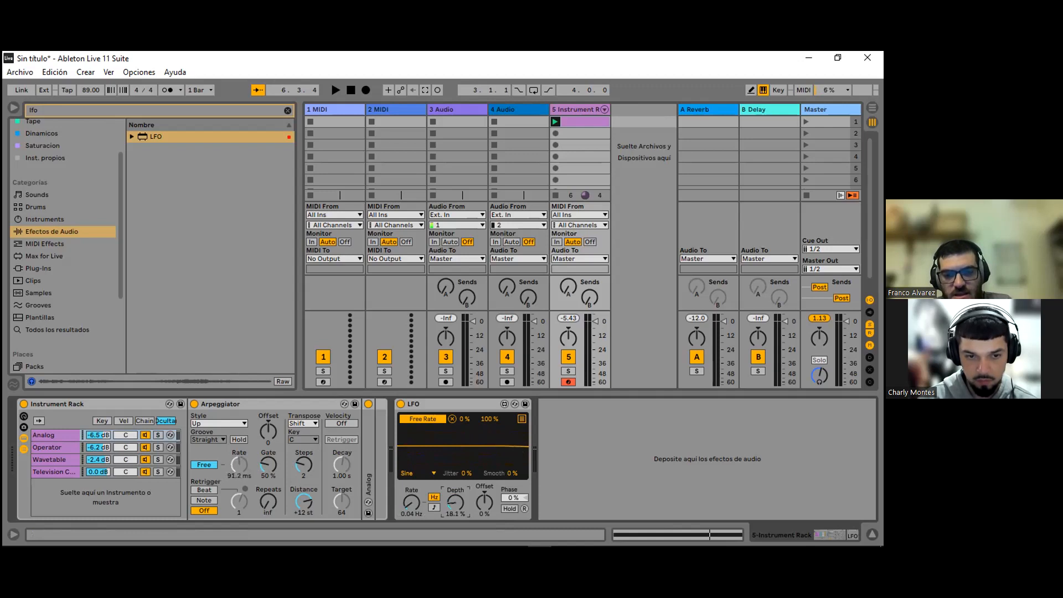
pyautogui.moveTo(455, 503); pyautogui.dragTo(455, 502)
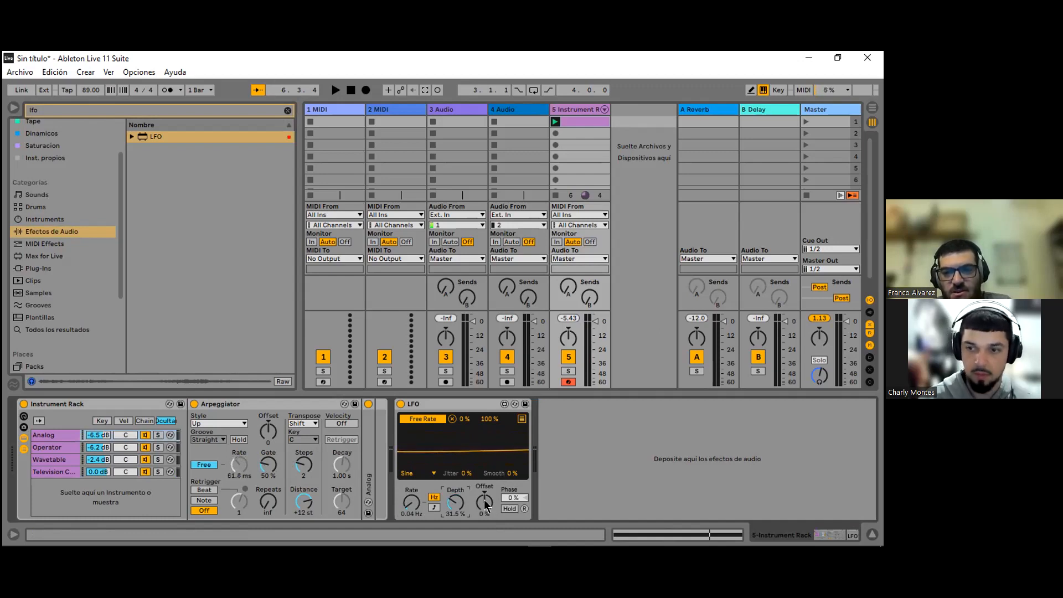
pyautogui.moveTo(485, 504); pyautogui.dragTo(485, 486)
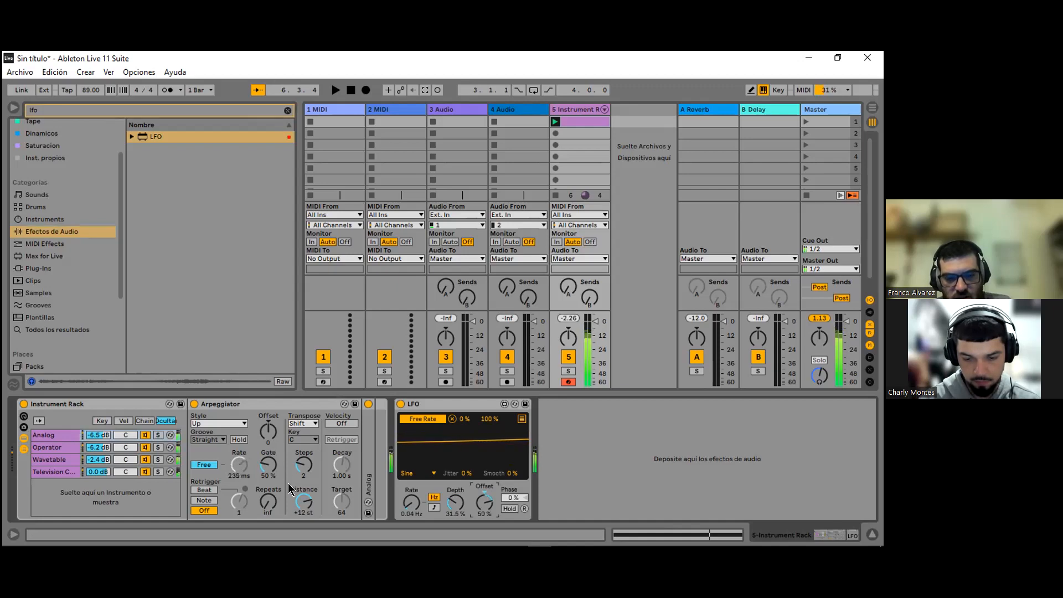
pyautogui.click(460, 509)
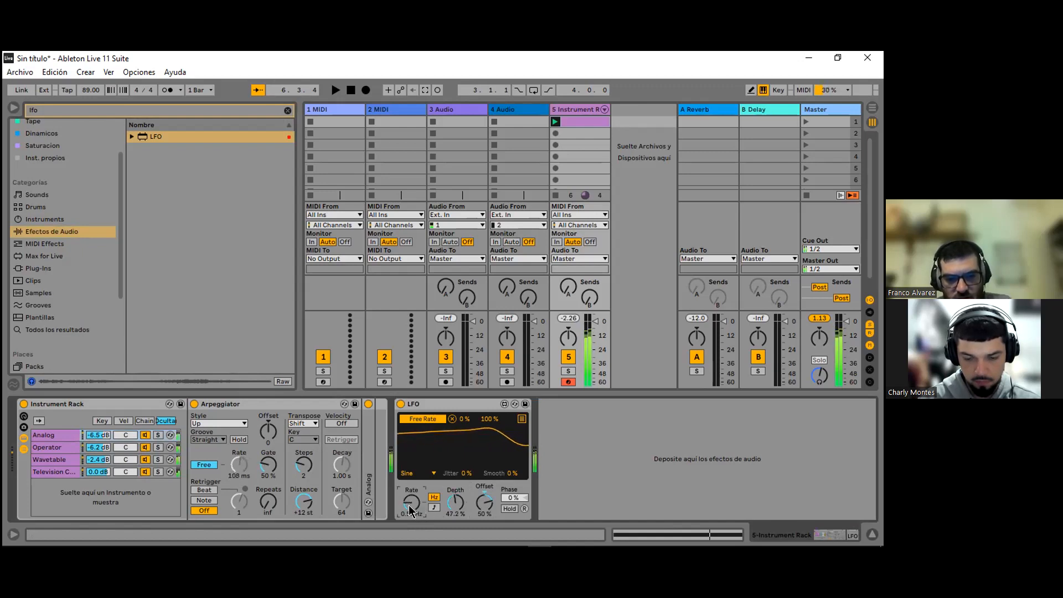
pyautogui.moveTo(408, 506)
pyautogui.mouseDown()
pyautogui.moveTo(408, 538)
pyautogui.moveTo(402, 507)
pyautogui.mouseUp()
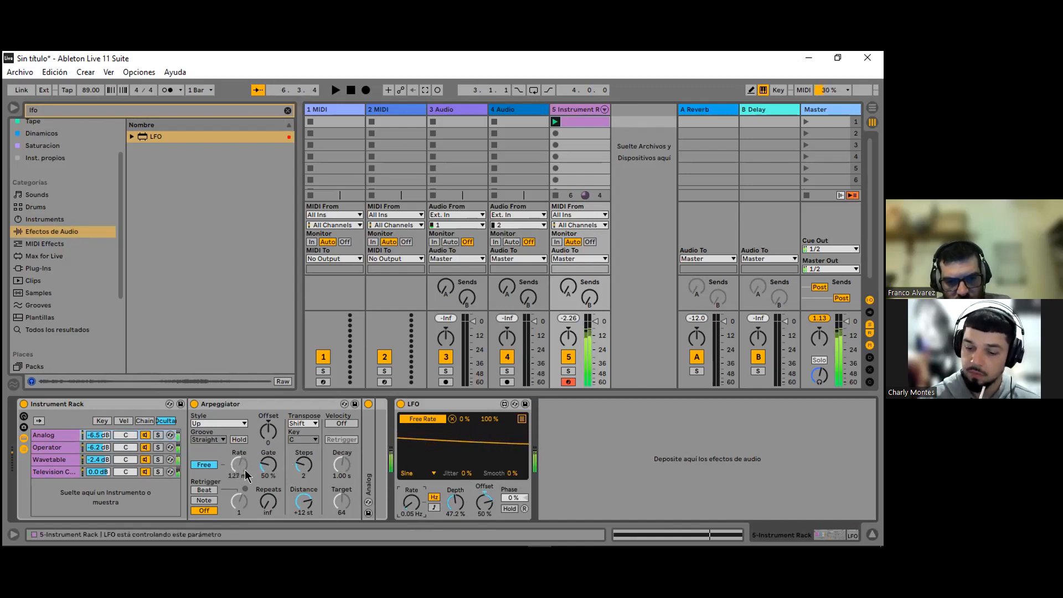
# Step: Set the Arpeggiator's style to Random
pyautogui.click(242, 423)
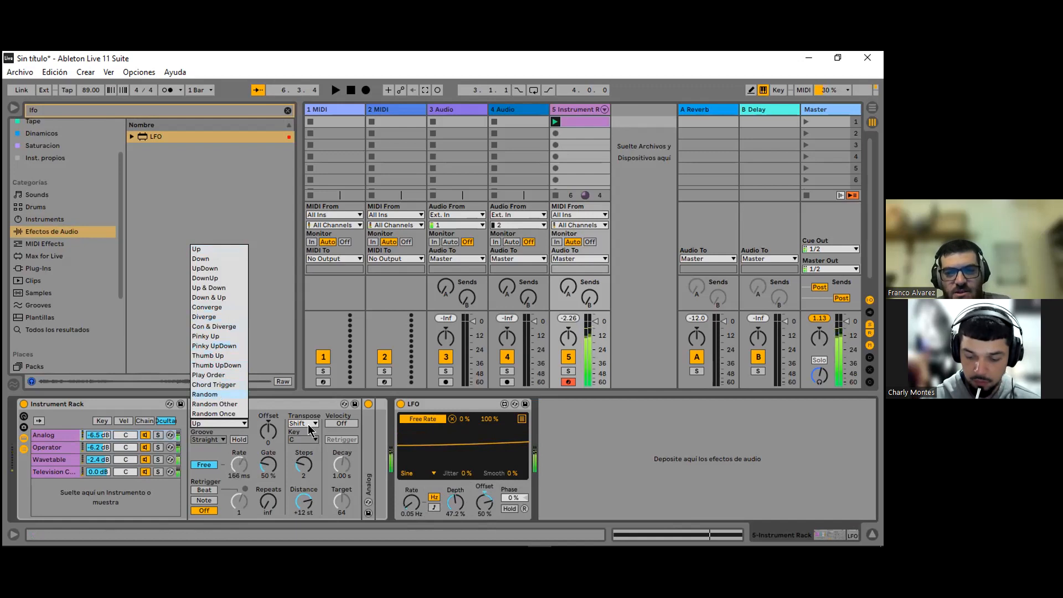
pyautogui.press('Return')
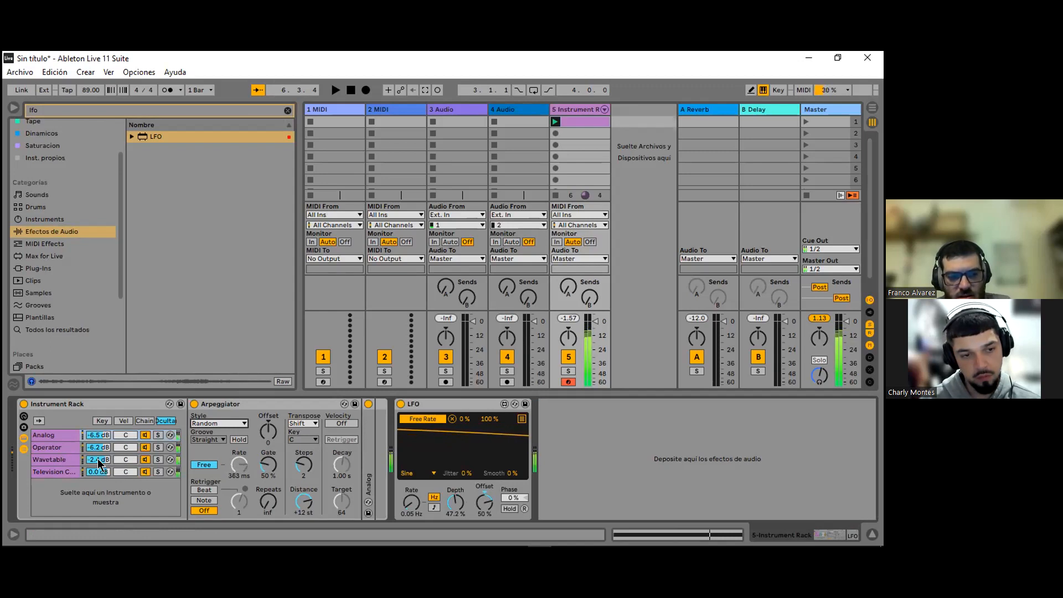
# Step: Try panning the Wavetable chain to 26L and the Television Crowd chain to 23R
pyautogui.moveTo(130, 458); pyautogui.dragTo(123, 470)
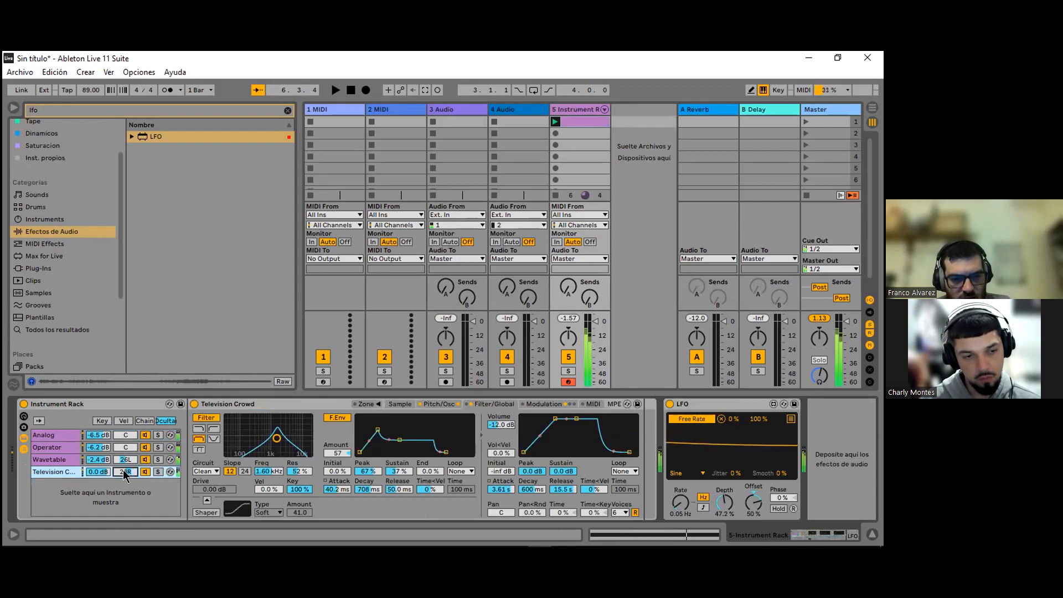
pyautogui.click(127, 436)
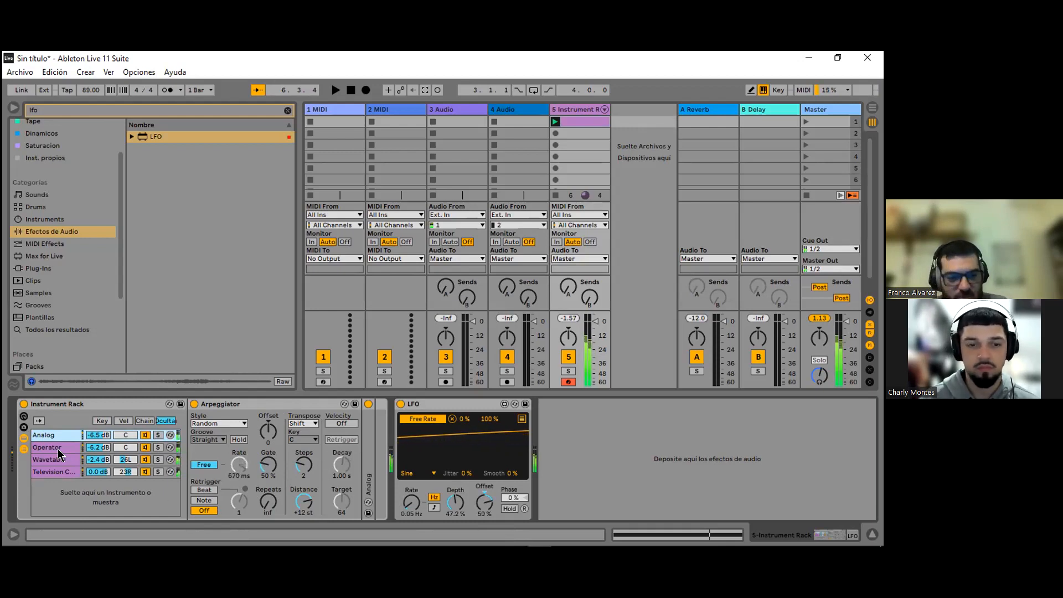
pyautogui.click(55, 472)
# Step: Lower the Wavetable's first filter frequency to 514 Hz and lengthen its amp envelope release to 8.83 s
pyautogui.click(69, 460)
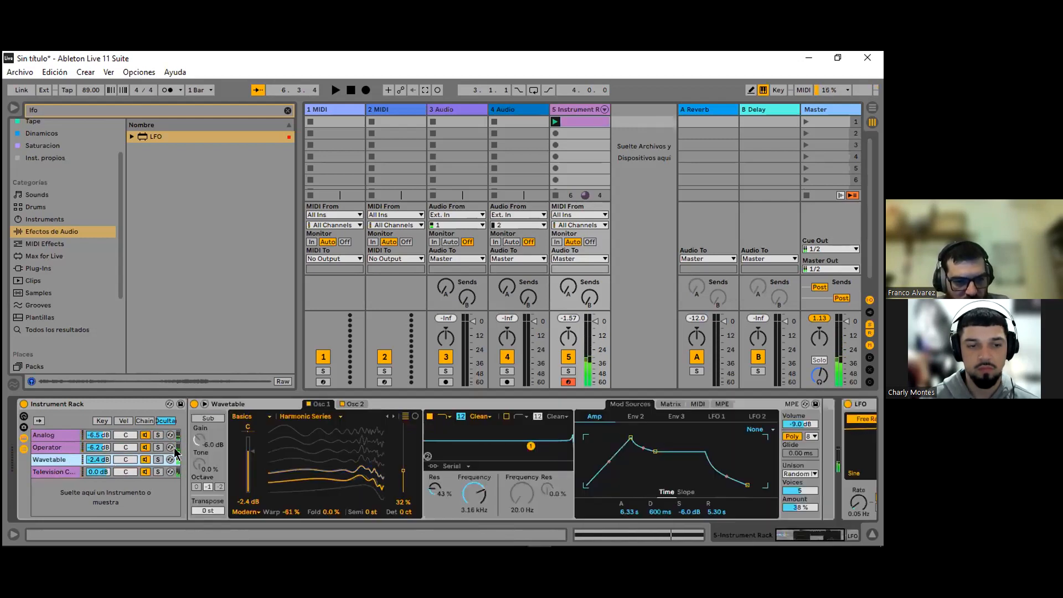
pyautogui.moveTo(474, 493); pyautogui.dragTo(475, 529)
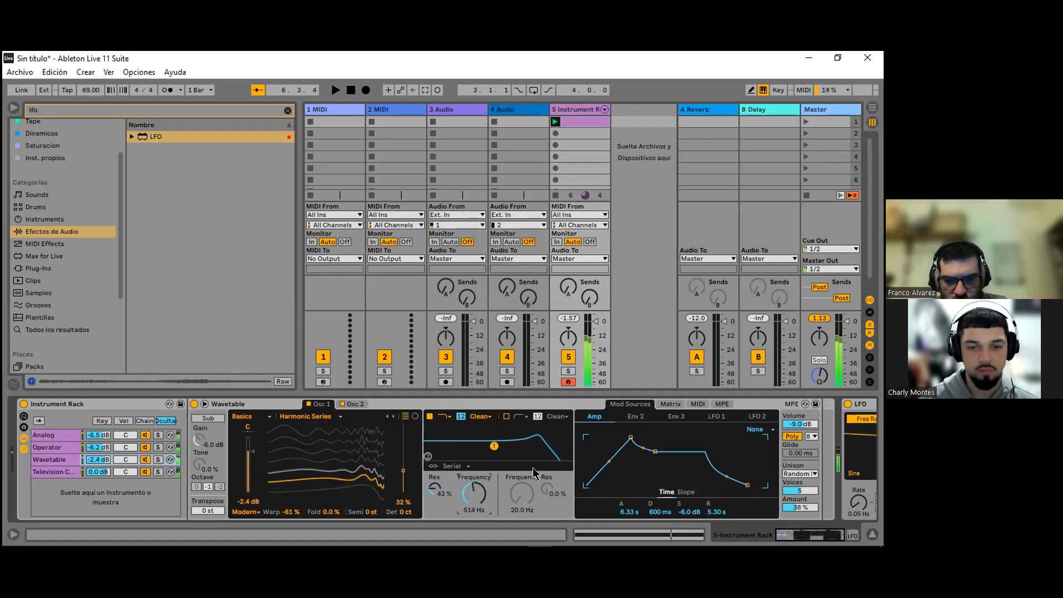
pyautogui.moveTo(748, 486); pyautogui.dragTo(753, 486)
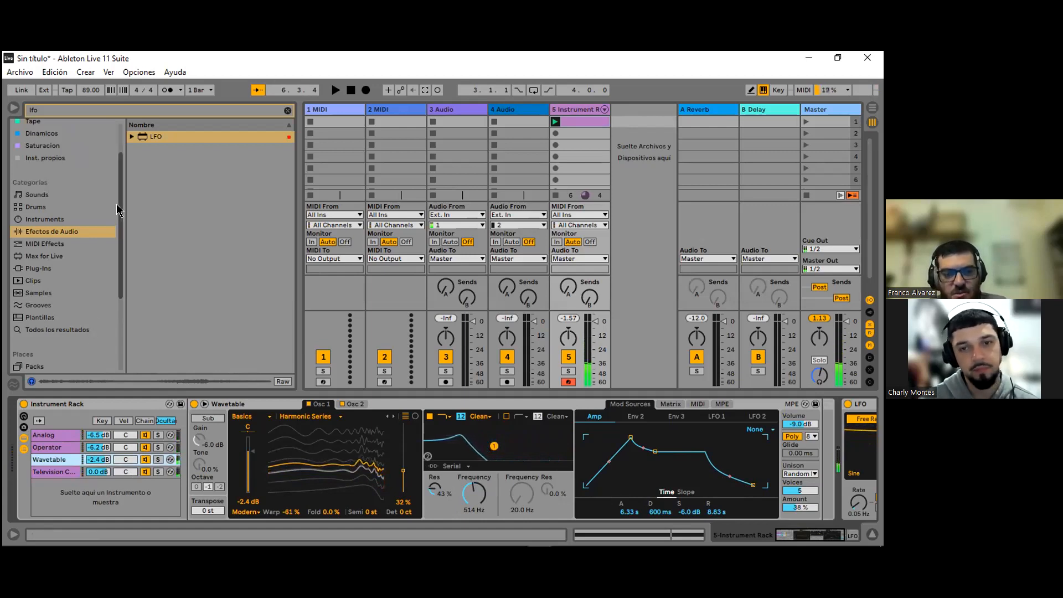
# Step: Clear the lfo search and browse the installed Packs for another sound source
pyautogui.scroll(3, 120, 224)
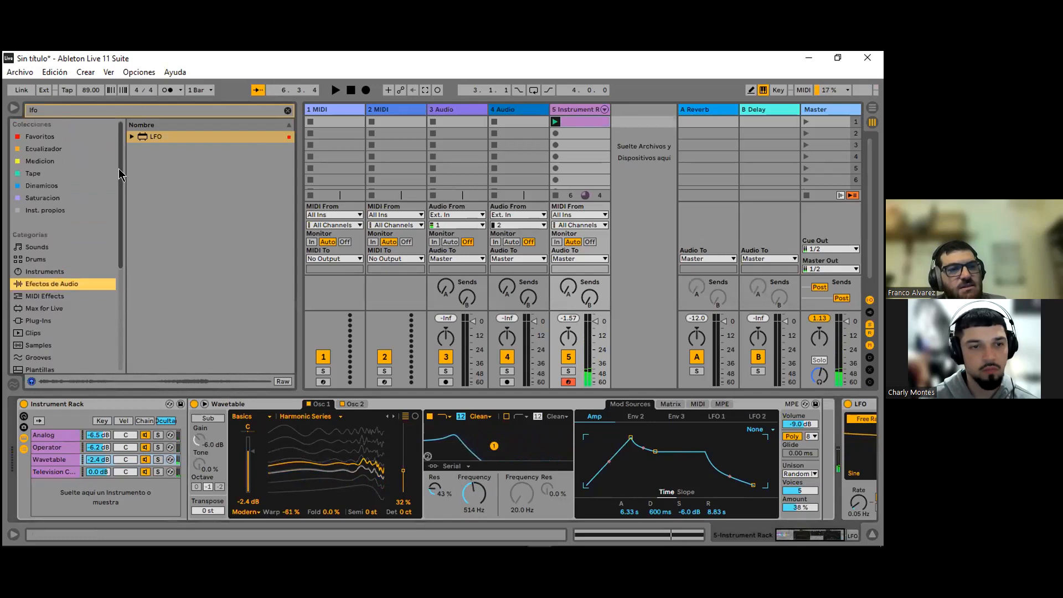
pyautogui.click(132, 110)
pyautogui.press('BackSpace')
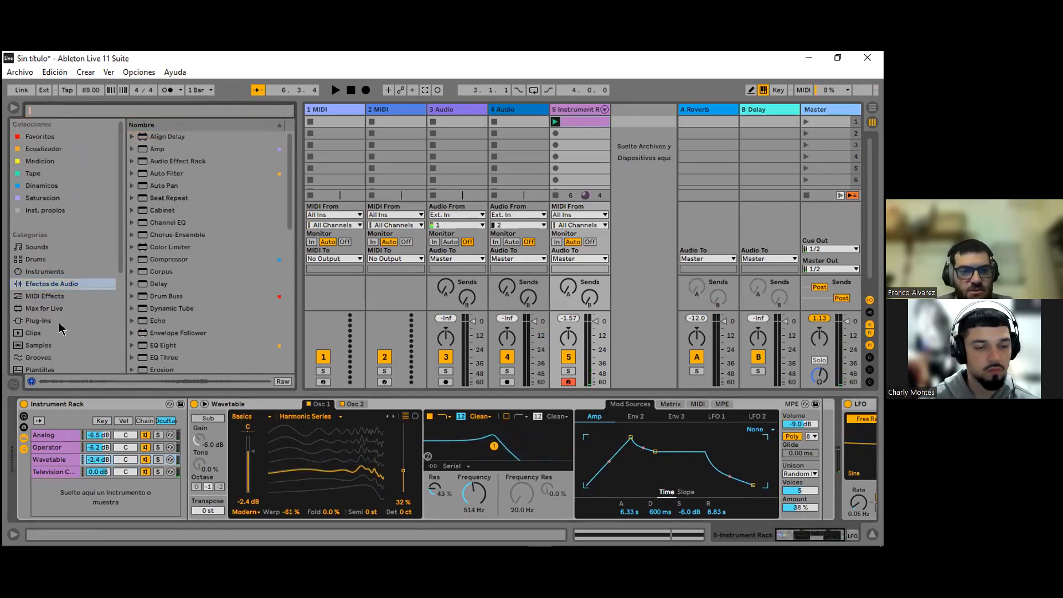
pyautogui.scroll(-5, 61, 328)
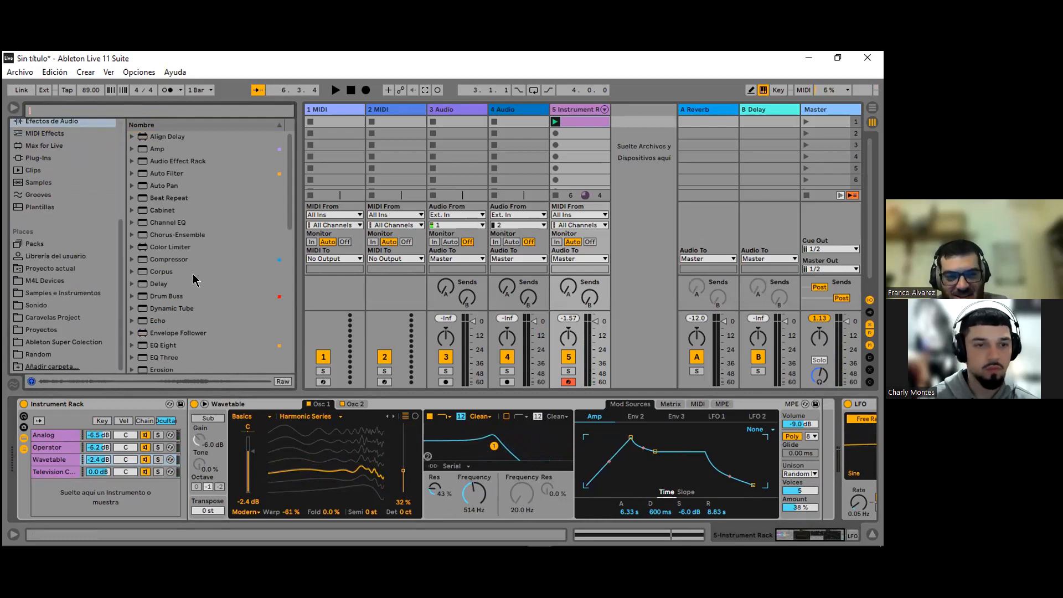
pyautogui.scroll(2, 79, 286)
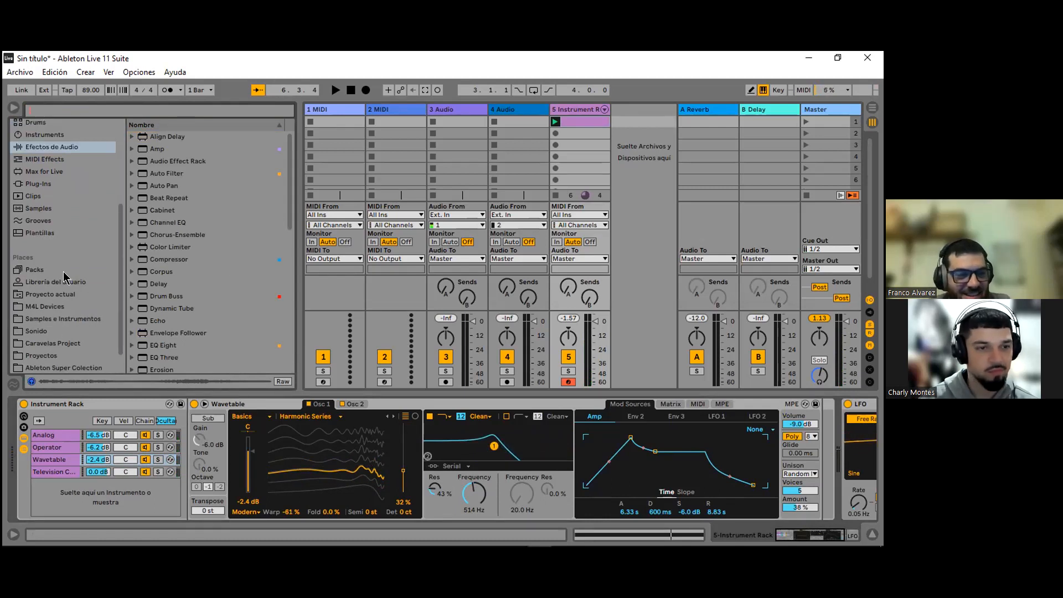
pyautogui.click(64, 272)
pyautogui.scroll(-5, 164, 317)
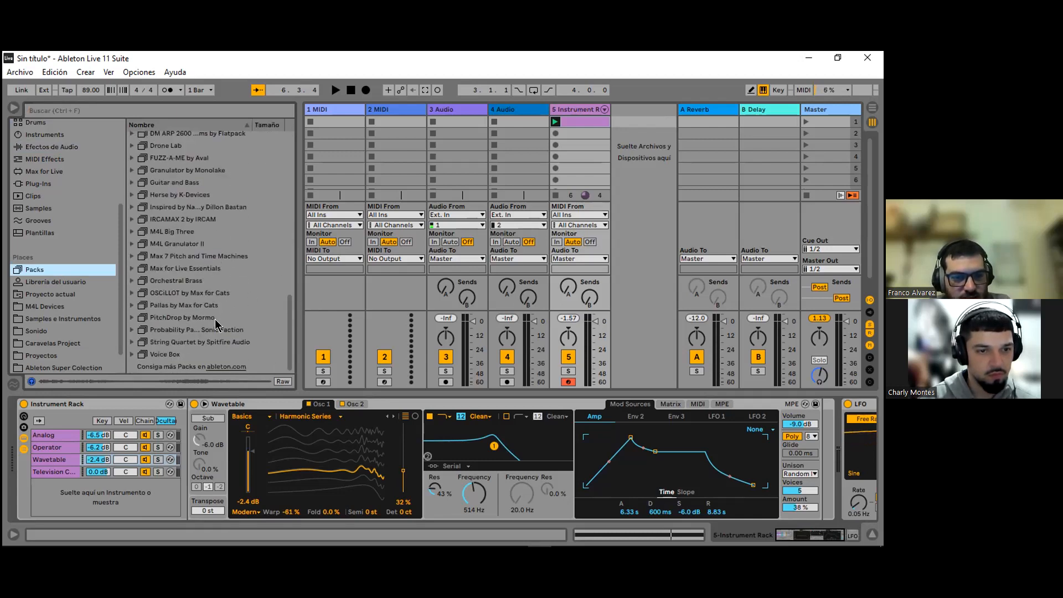
# Step: Add the Long All-in-one instrument from the String Quartet by Spitfire Audio pack to the Instrument Rack as a new chain
pyautogui.click(214, 343)
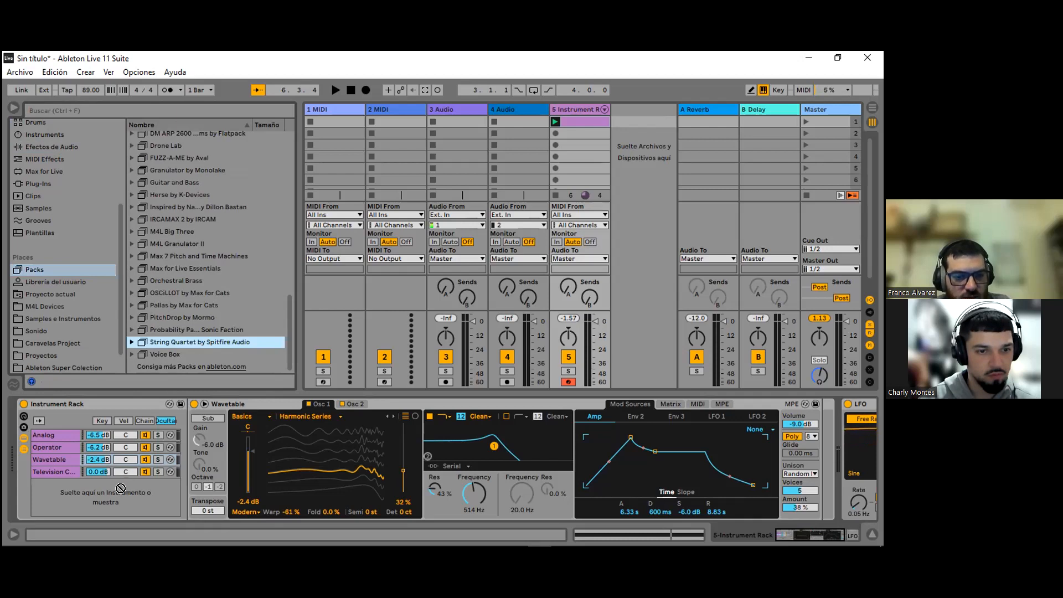
pyautogui.press('Right')
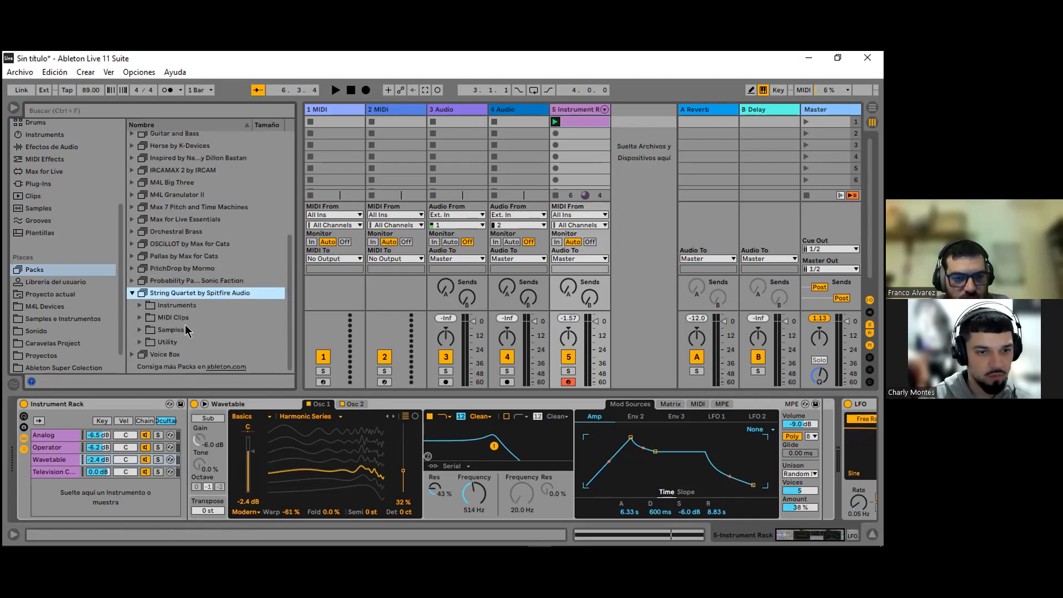
pyautogui.click(142, 304)
pyautogui.click(147, 281)
pyautogui.click(209, 268)
pyautogui.moveTo(119, 461); pyautogui.dragTo(100, 487)
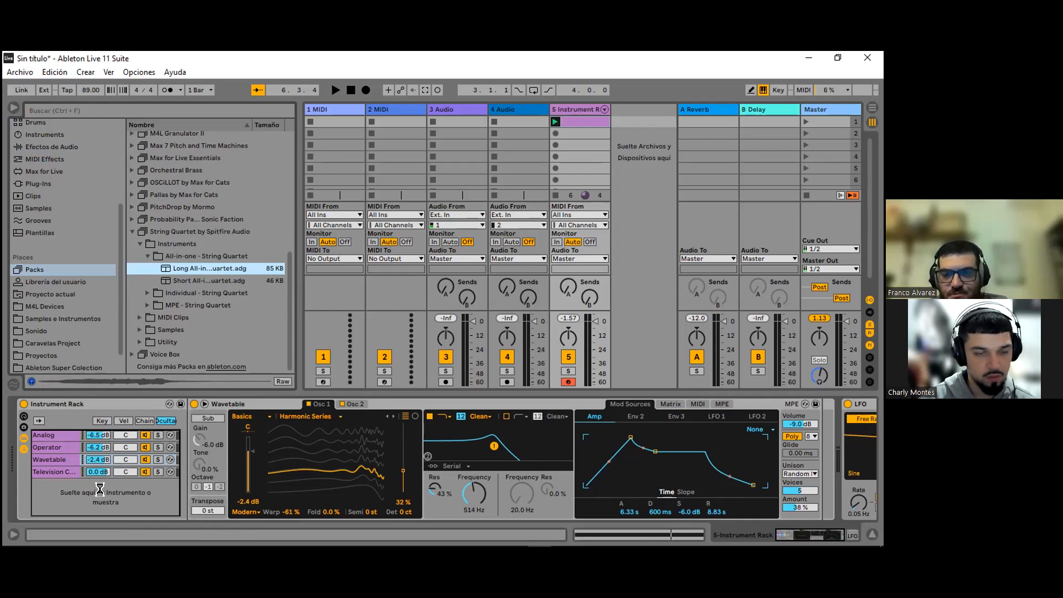
# Step: Switch to the Chrome window showing the Wikipedia article on frequency modulation synthesis
pyautogui.hotkey('alt', 'Tab')
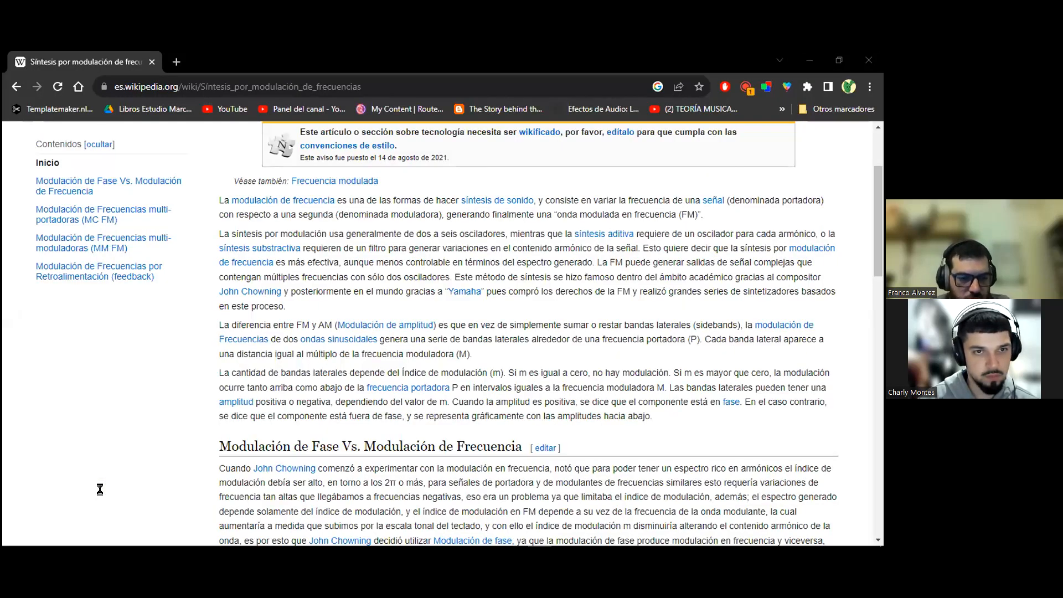
# Step: Switch back to Ableton Live and solo the Long All-in-one chain in the Instrument Rack, keeping that chain selected
pyautogui.hotkey('alt', 'Tab')
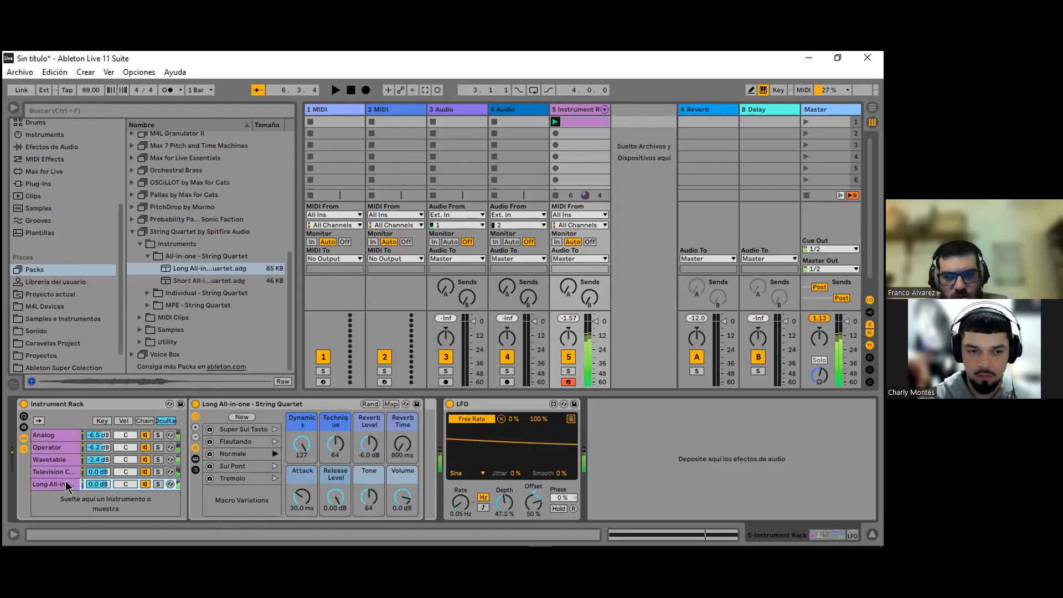
pyautogui.click(157, 484)
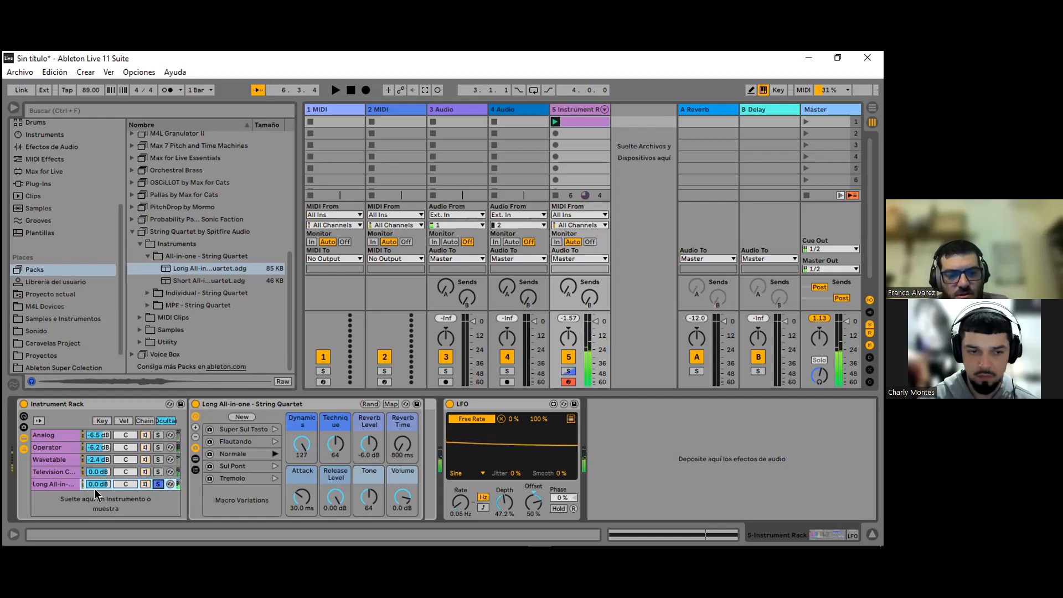
pyautogui.click(61, 487)
pyautogui.click(52, 485)
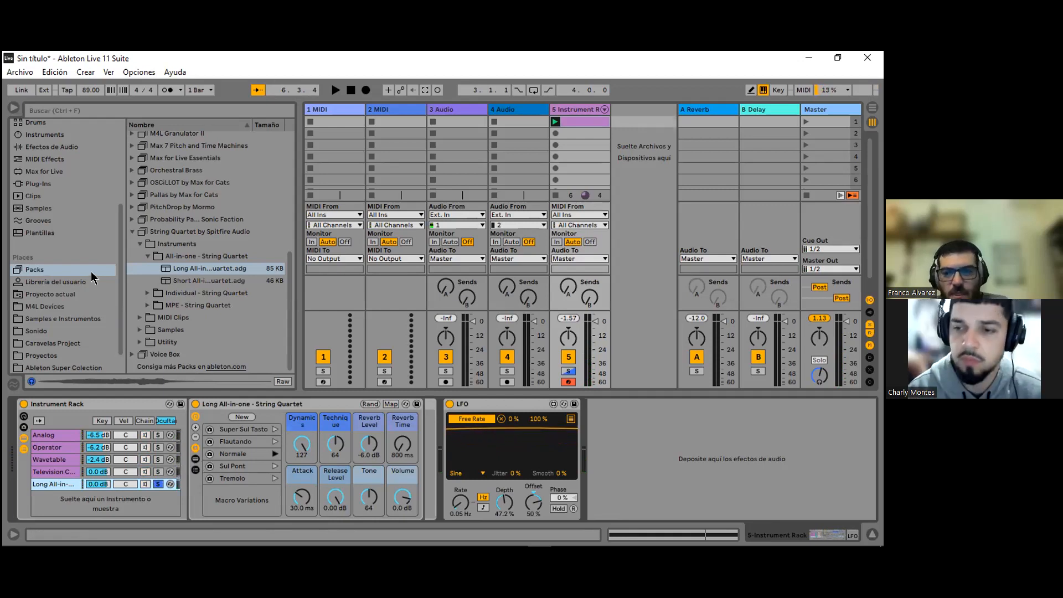
# Step: Add the Pitch MIDI effect to the Long All-in-one chain, ahead of the String Quartet instrument
pyautogui.click(63, 169)
pyautogui.click(65, 160)
pyautogui.click(206, 163)
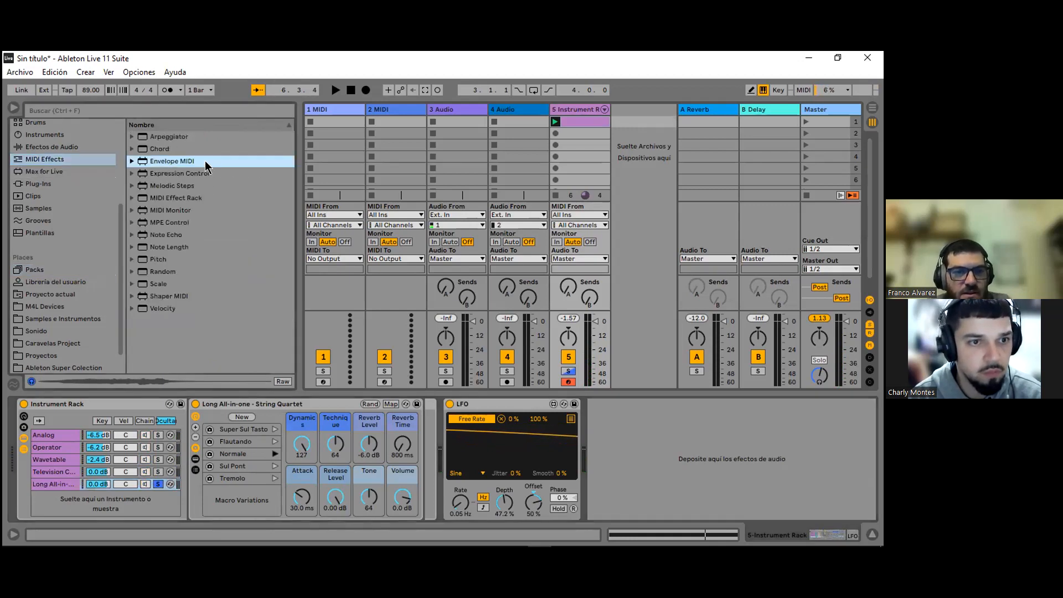
pyautogui.click(161, 261)
pyautogui.moveTo(192, 380); pyautogui.dragTo(136, 491)
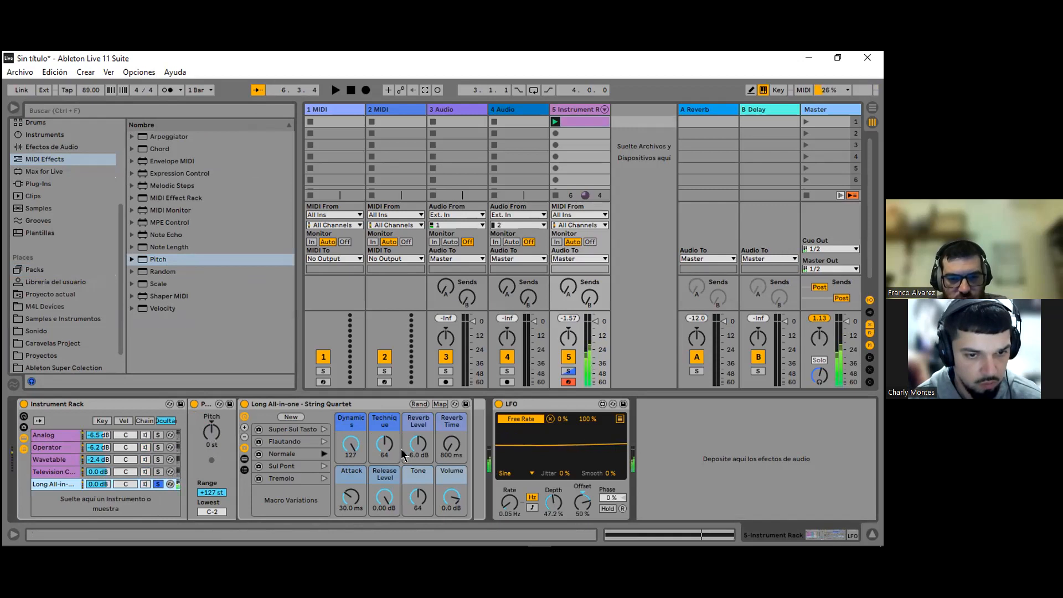
# Step: Set the String Quartet's Technique macro to 73 and the Pitch effect to -5 st
pyautogui.moveTo(380, 450)
pyautogui.mouseDown()
pyautogui.moveTo(380, 466)
pyautogui.moveTo(384, 441)
pyautogui.mouseUp()
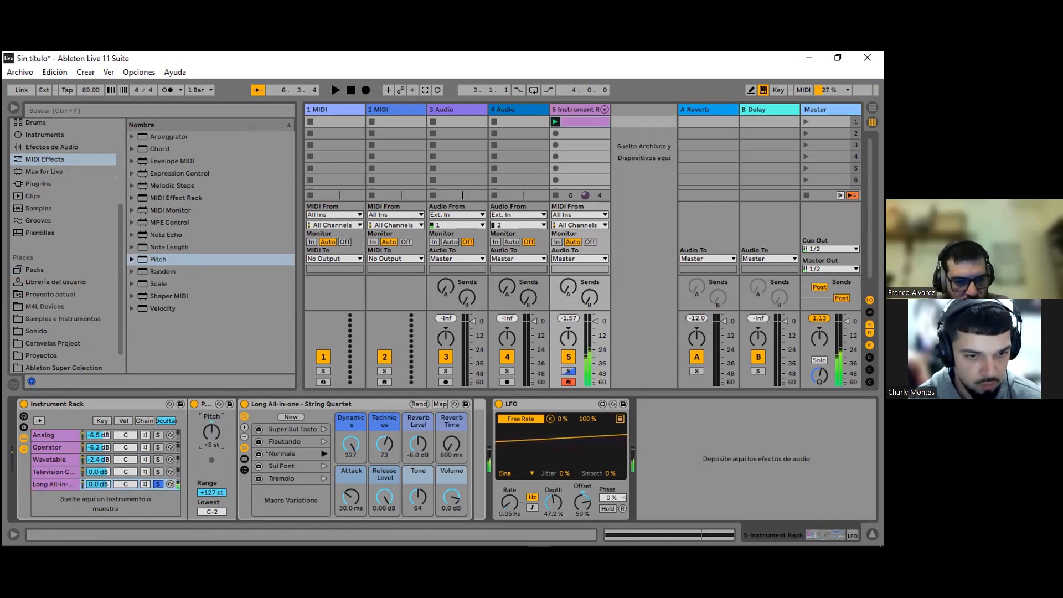
pyautogui.moveTo(211, 432); pyautogui.dragTo(211, 434)
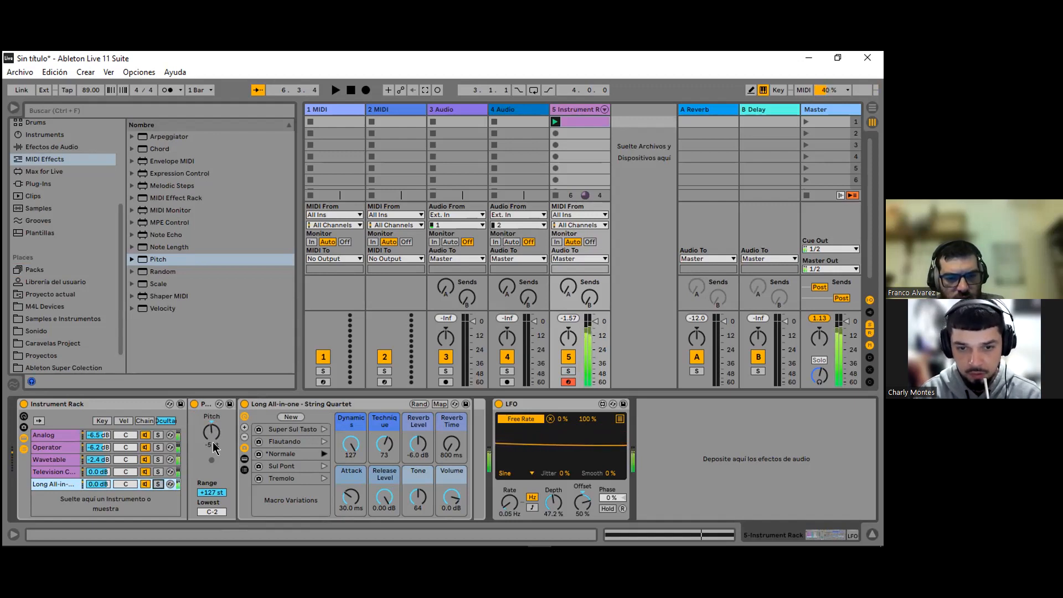
# Step: Add the Chord MIDI effect between Pitch and the String Quartet instrument
pyautogui.click(185, 149)
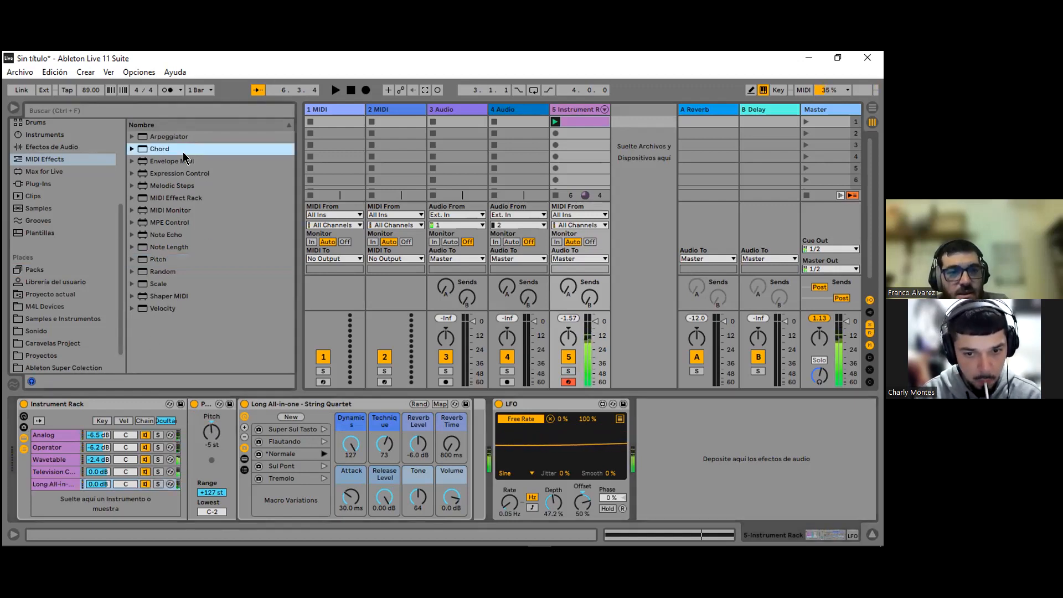
pyautogui.moveTo(149, 148); pyautogui.dragTo(233, 442)
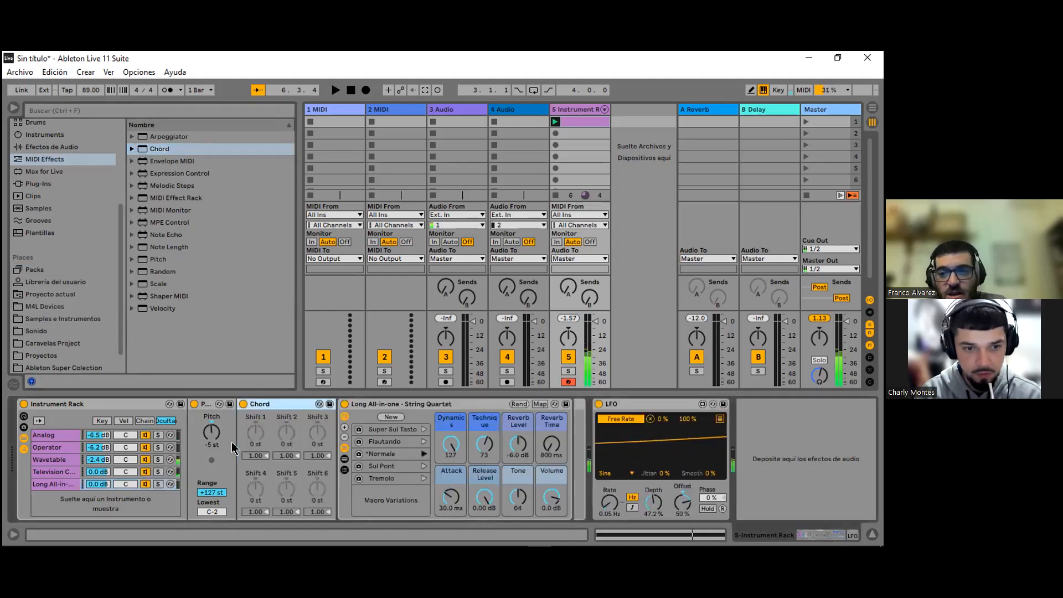
pyautogui.click(288, 444)
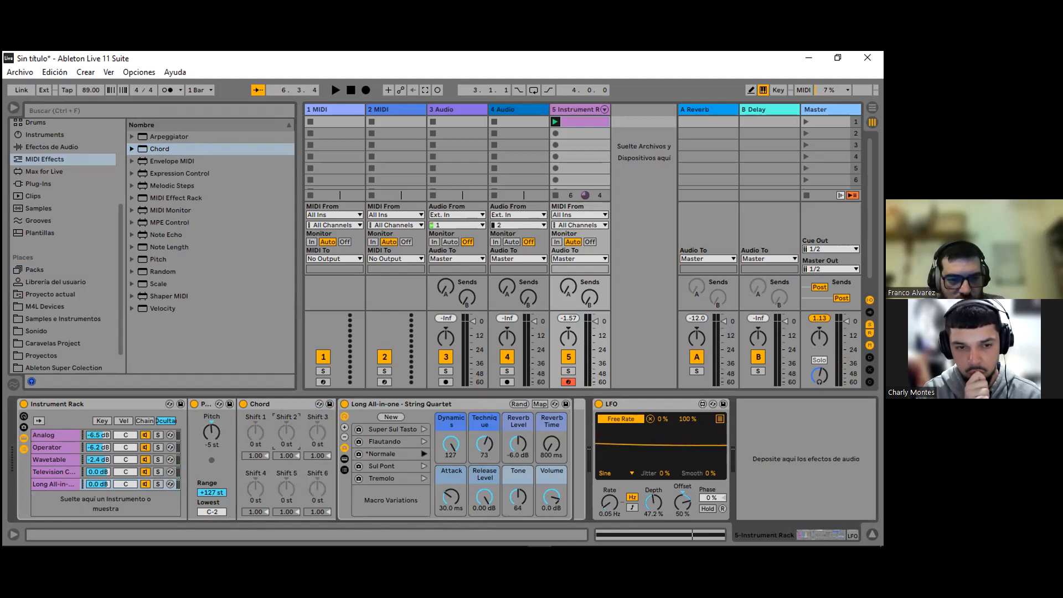
# Step: With the Long All-in-one chain soloed, set Chord's Shift 1 to +3 st, Shift 2 to +7 st and Shift 3 to +12 st
pyautogui.click(158, 484)
pyautogui.click(253, 437)
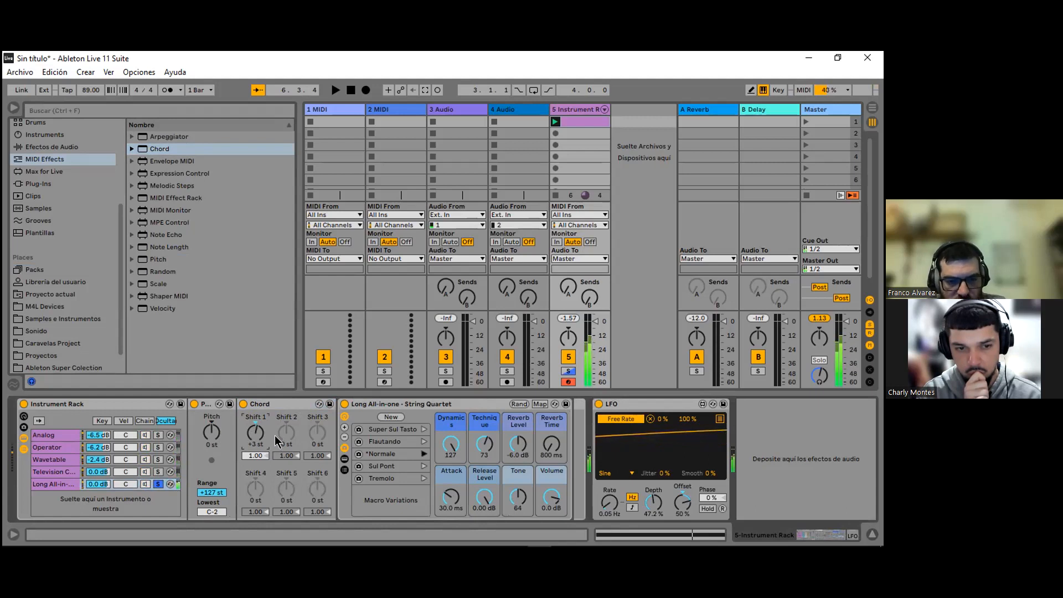
pyautogui.moveTo(284, 441); pyautogui.dragTo(284, 426)
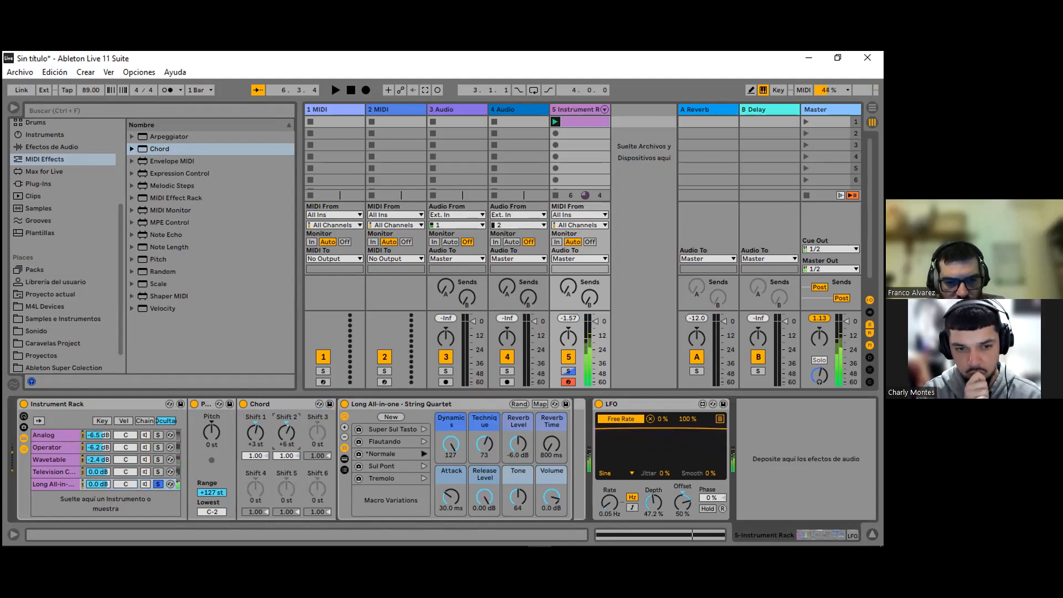
pyautogui.moveTo(319, 446); pyautogui.dragTo(320, 429)
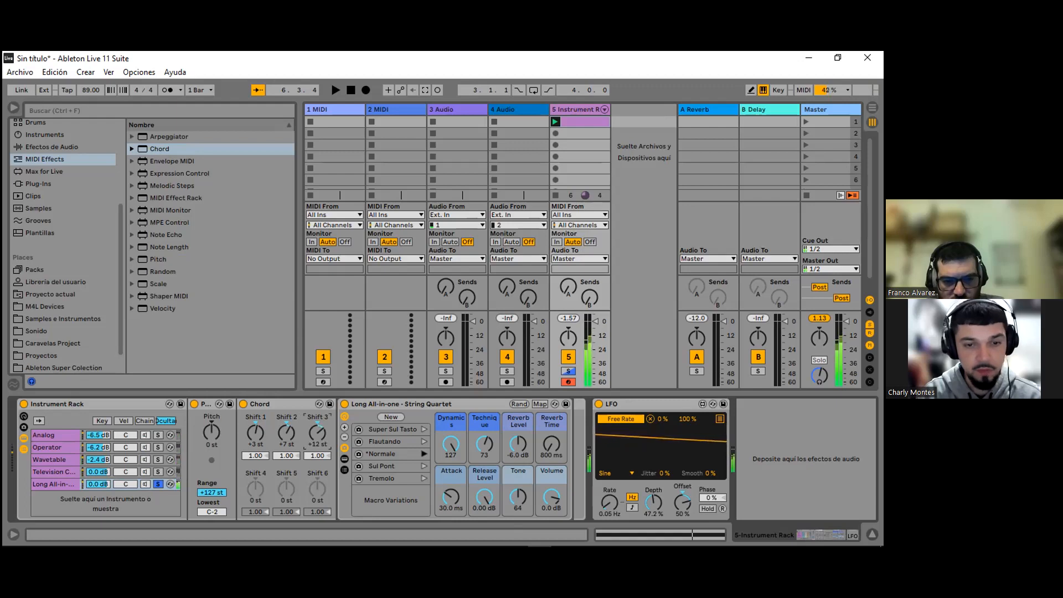
pyautogui.moveTo(319, 430); pyautogui.dragTo(320, 433)
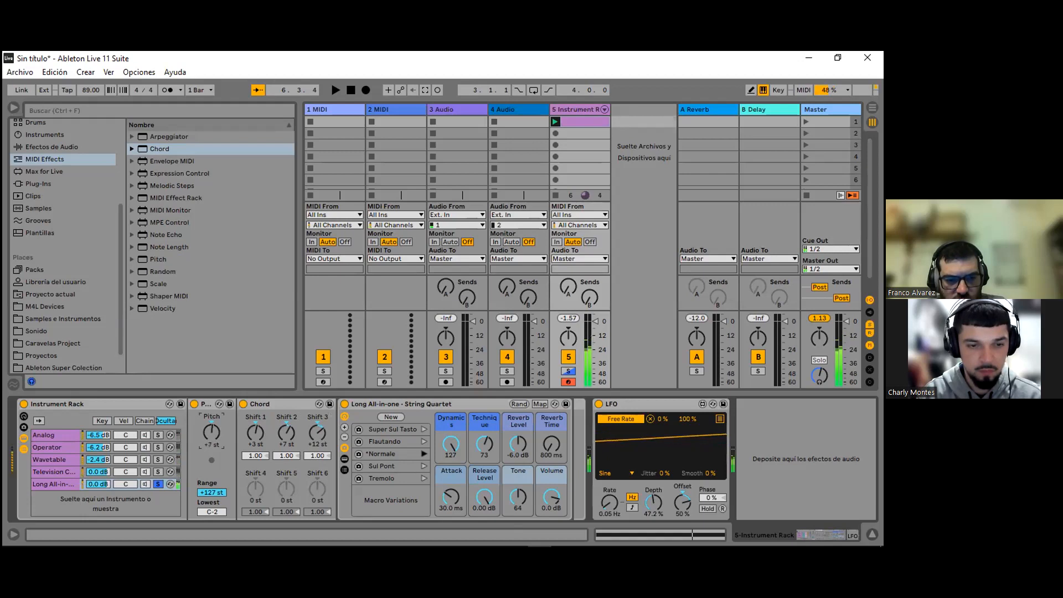
# Step: Transpose the Pitch effect to +12 st and collapse it, with the Long All-in-one chain unsoloed
pyautogui.moveTo(212, 431); pyautogui.dragTo(211, 425)
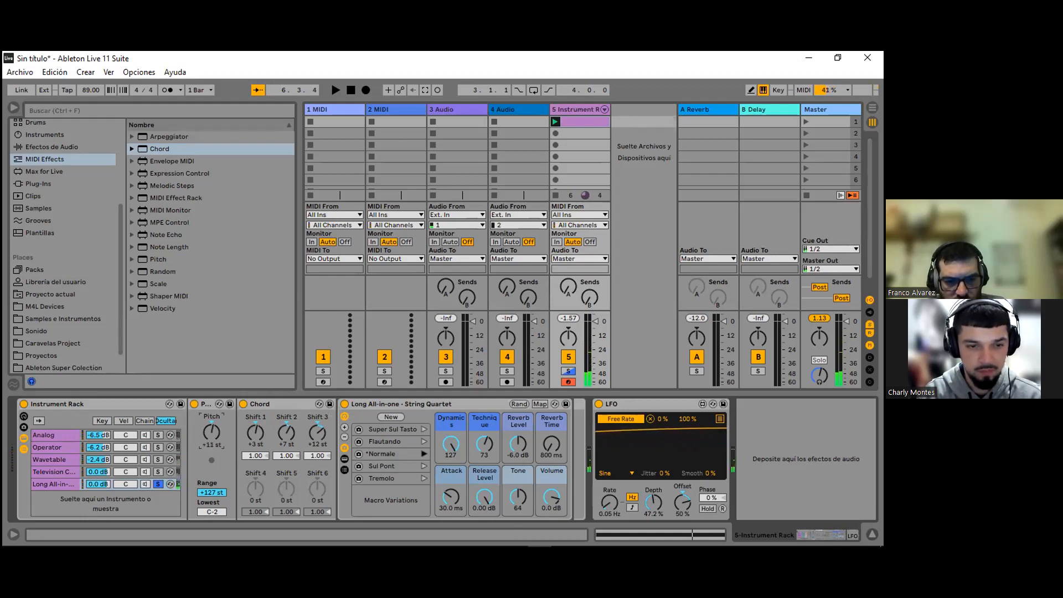
pyautogui.click(159, 484)
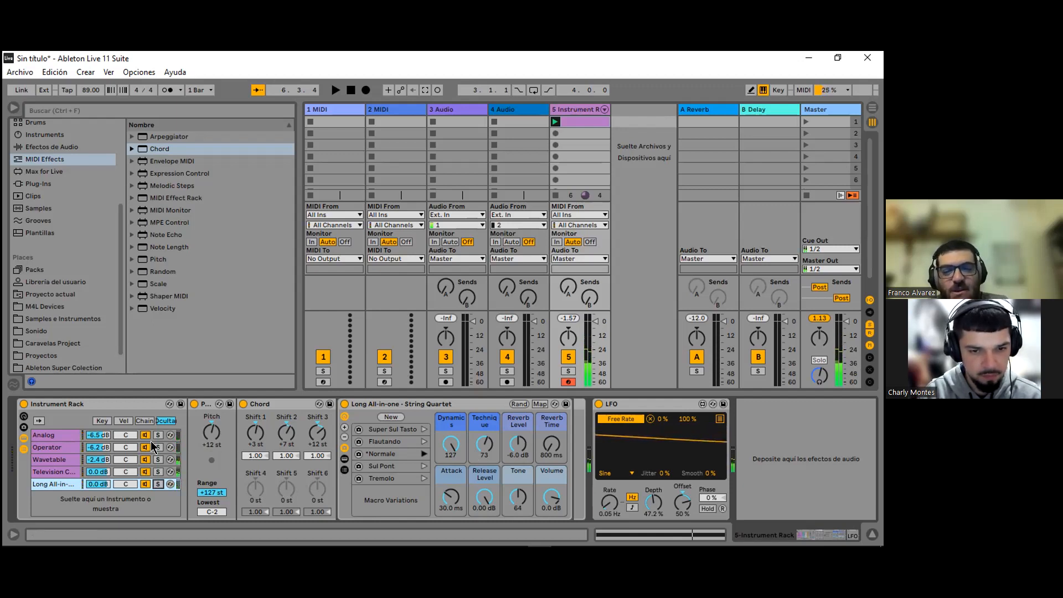
pyautogui.doubleClick(206, 406)
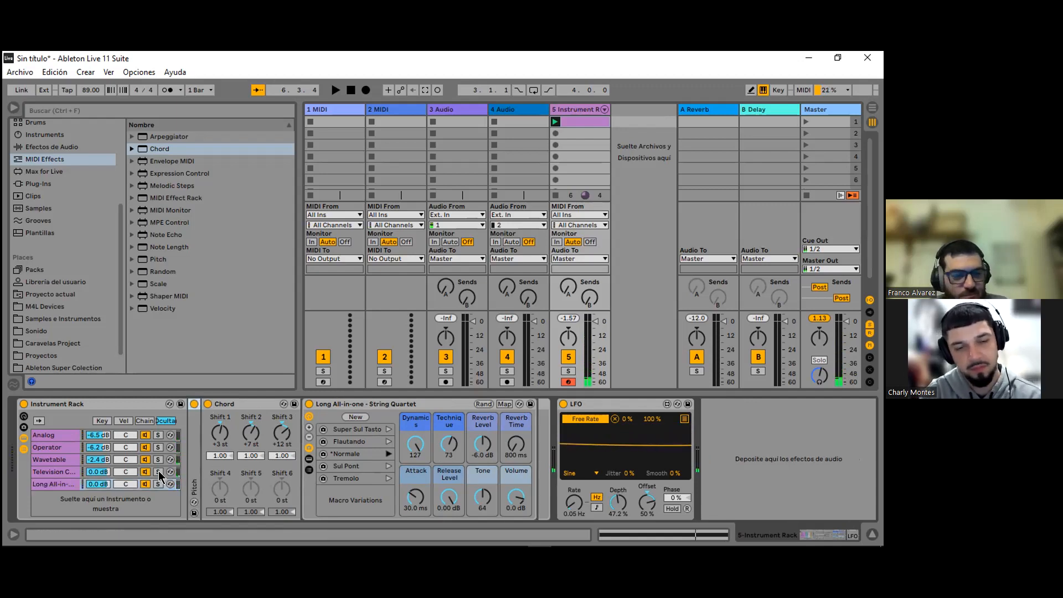
# Step: Browse the audio effects for a Reverb for the Long All-in-one chain
pyautogui.click(51, 487)
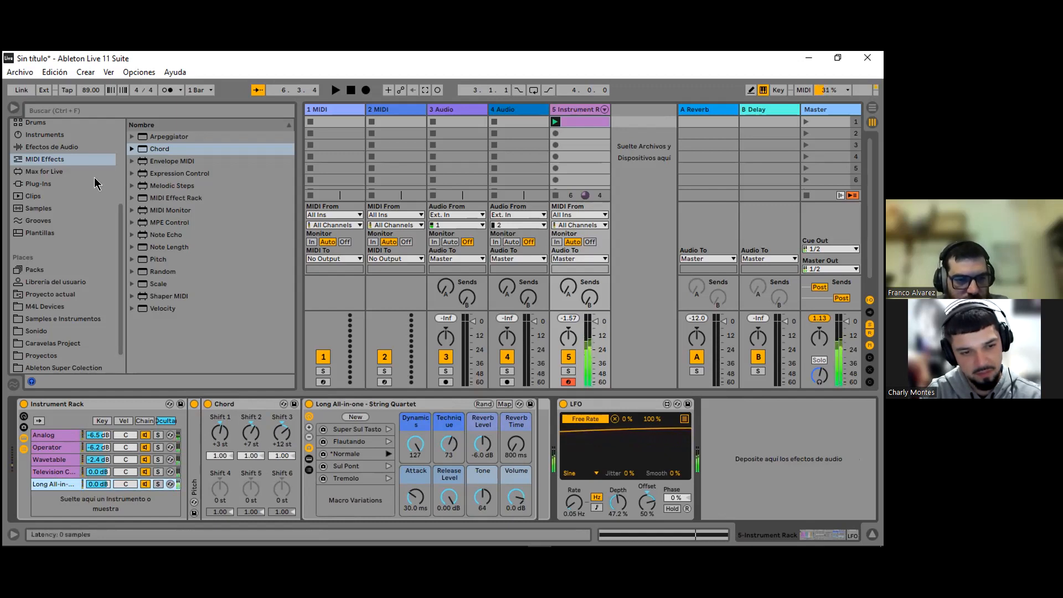
pyautogui.click(78, 307)
pyautogui.scroll(-1, 79, 302)
pyautogui.scroll(3, 80, 277)
pyautogui.click(88, 211)
pyautogui.click(78, 200)
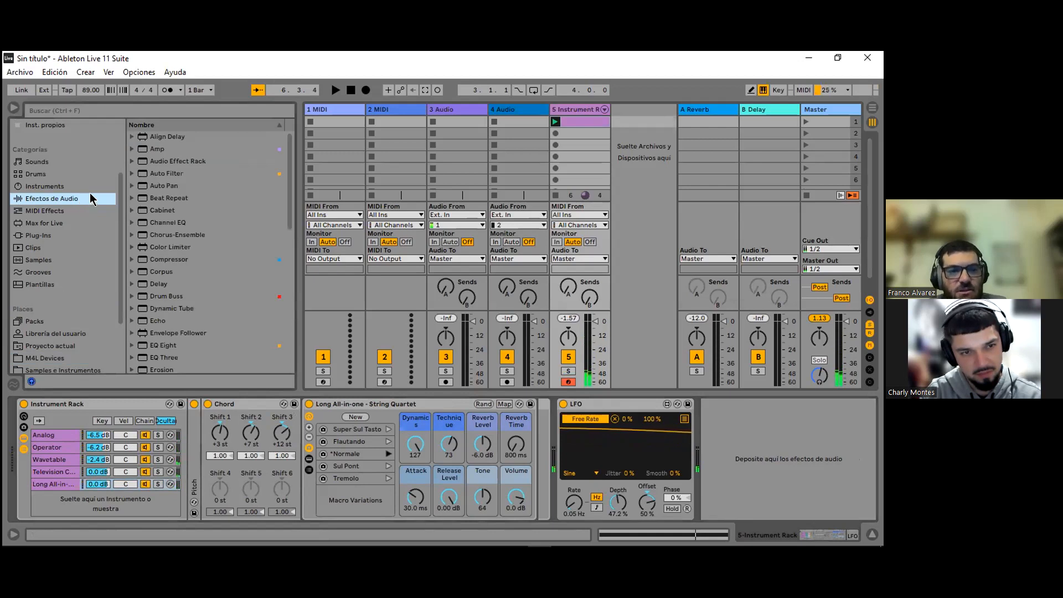
pyautogui.click(82, 224)
pyautogui.click(81, 211)
pyautogui.click(82, 199)
pyautogui.scroll(-9, 192, 261)
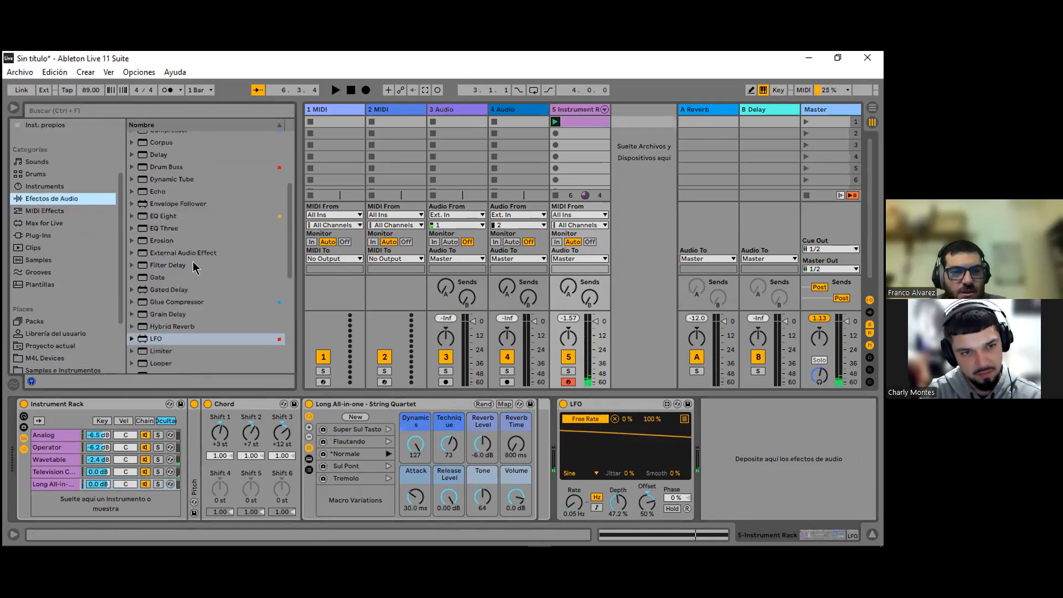
pyautogui.moveTo(174, 241); pyautogui.dragTo(130, 60)
# Step: Raise the String Quartet's Reverb Level macro to 0.0 dB and its Reverb Time macro to 4.00 s
pyautogui.moveTo(517, 444); pyautogui.dragTo(517, 366)
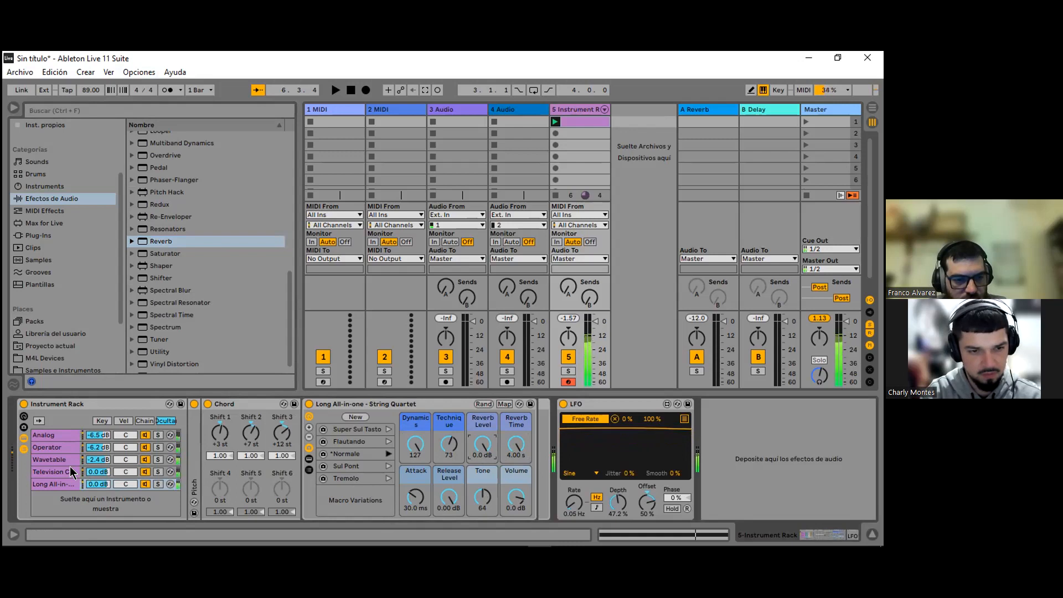
# Step: Add Auto Pan after the Analog instrument in its chain, with Amount and Shape both set to 100 %
pyautogui.click(63, 461)
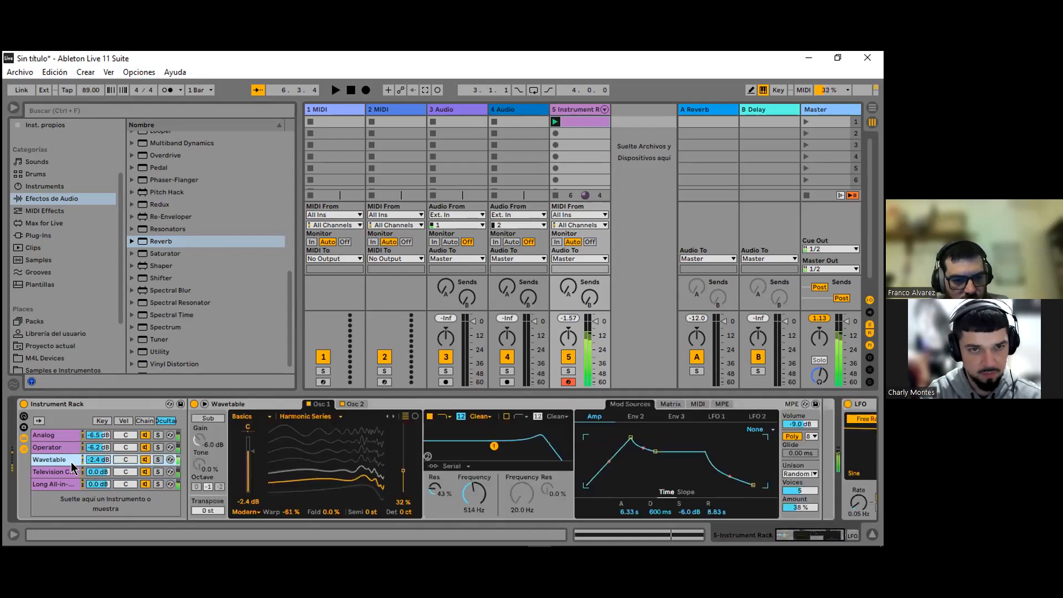
pyautogui.click(56, 436)
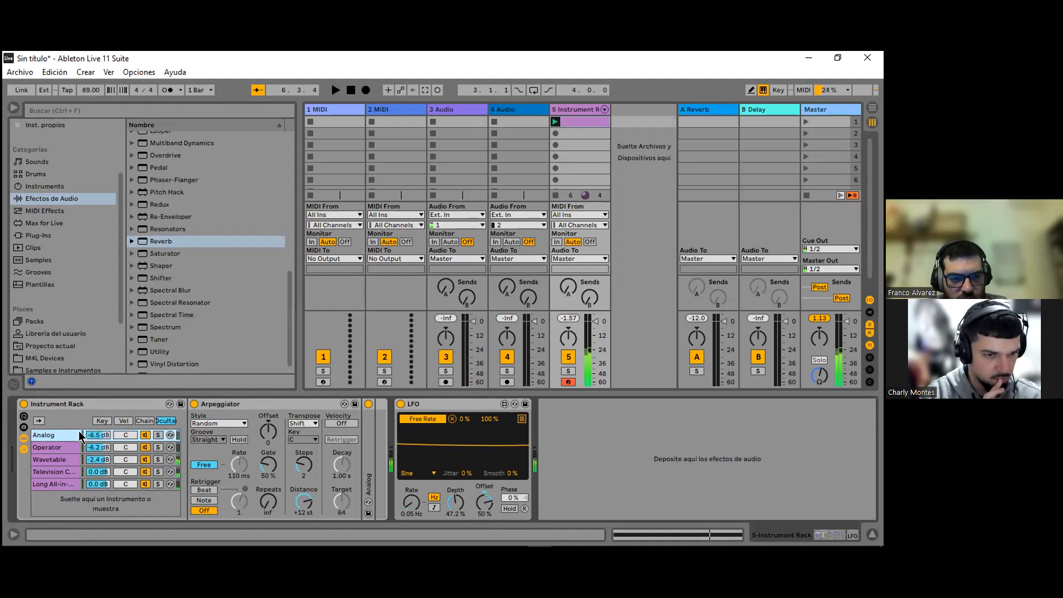
pyautogui.scroll(10, 166, 178)
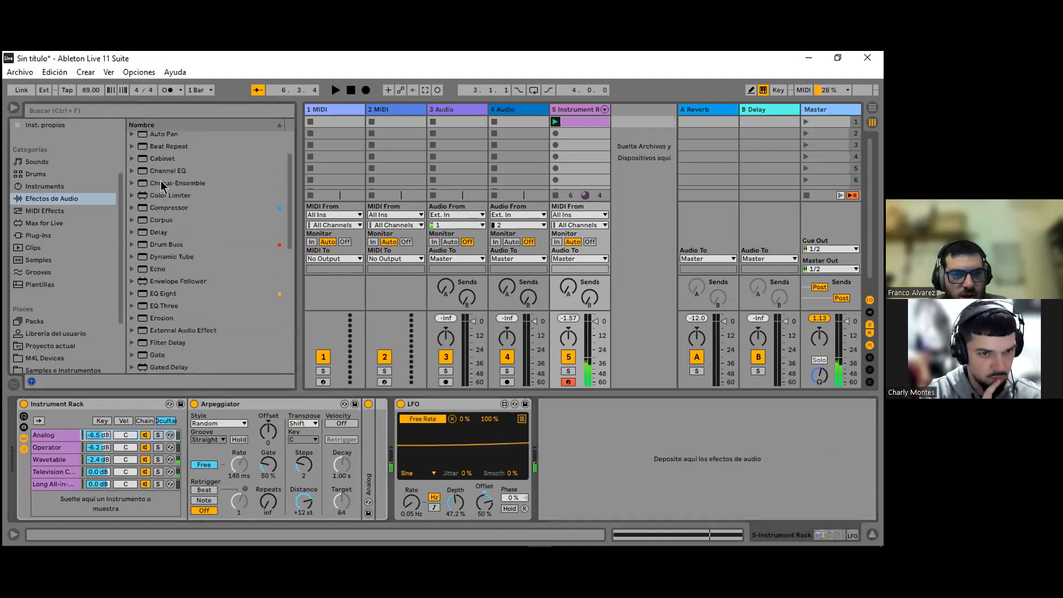
pyautogui.click(176, 186)
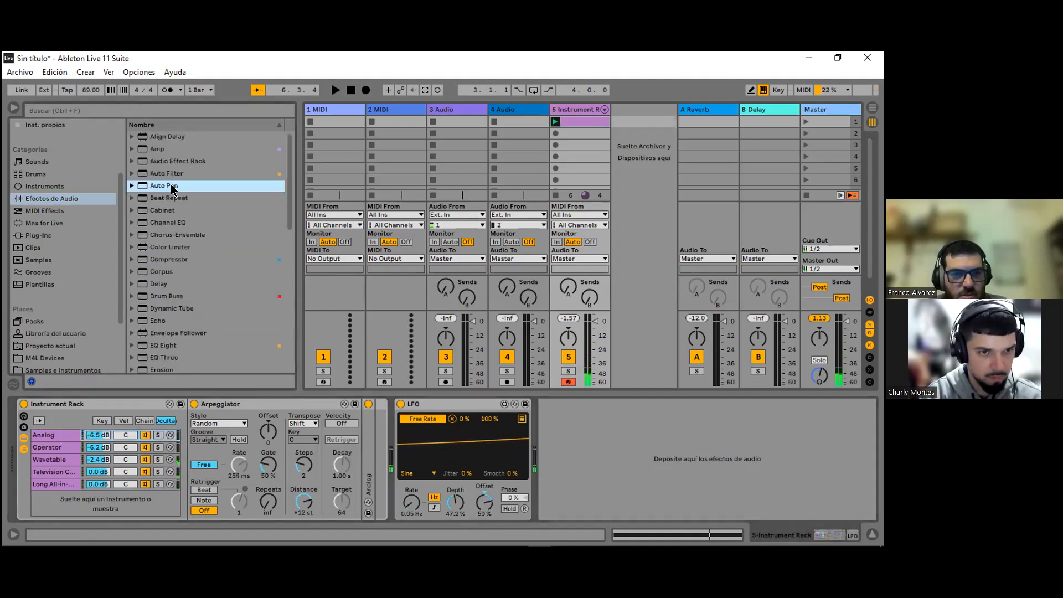
pyautogui.moveTo(107, 399); pyautogui.dragTo(48, 435)
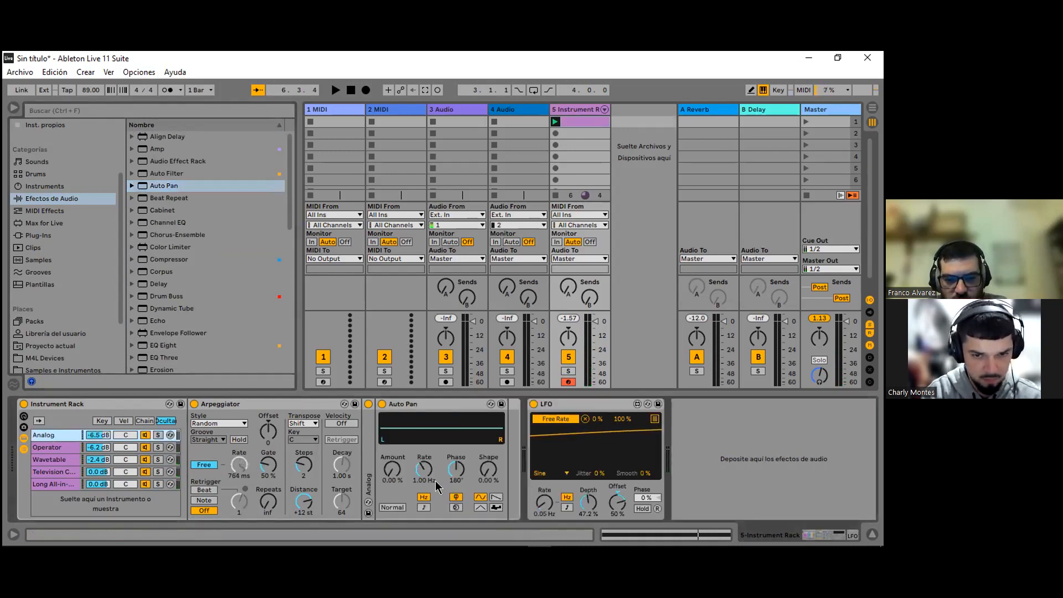
pyautogui.moveTo(407, 477); pyautogui.dragTo(407, 421)
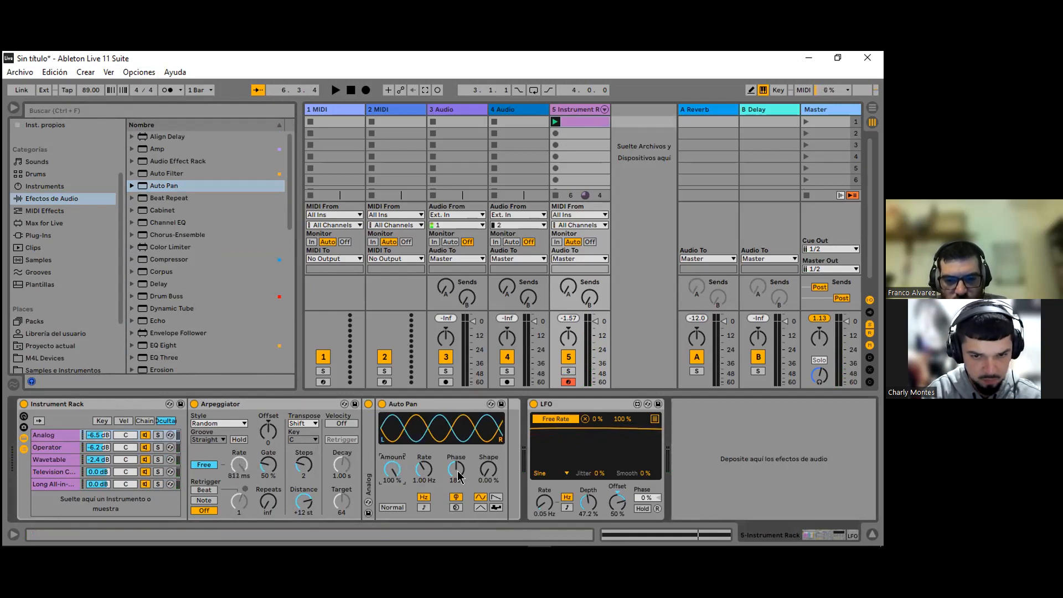
pyautogui.moveTo(457, 477); pyautogui.dragTo(488, 437)
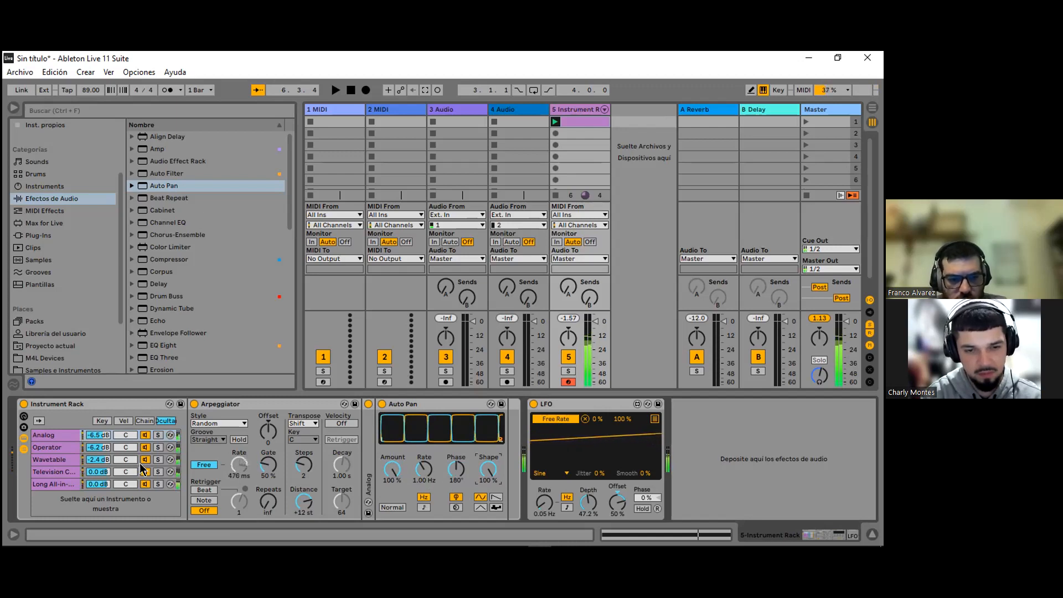
# Step: Lower the Long All-in-one chain's volume to -7.0 dB and raise the Analog chain's to -5.6 dB
pyautogui.moveTo(101, 484); pyautogui.dragTo(101, 496)
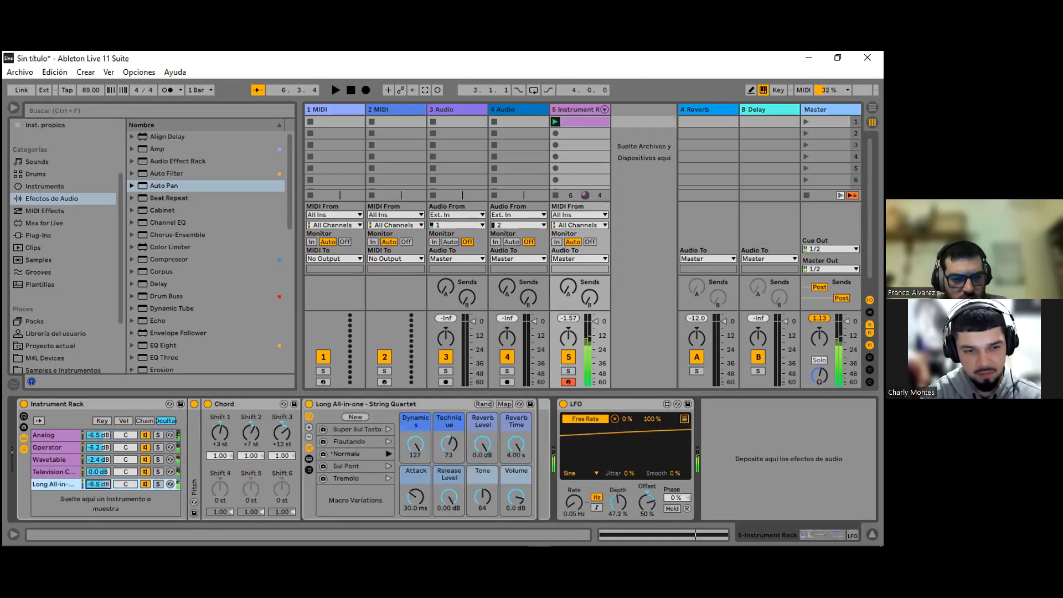
pyautogui.moveTo(101, 495); pyautogui.dragTo(100, 485)
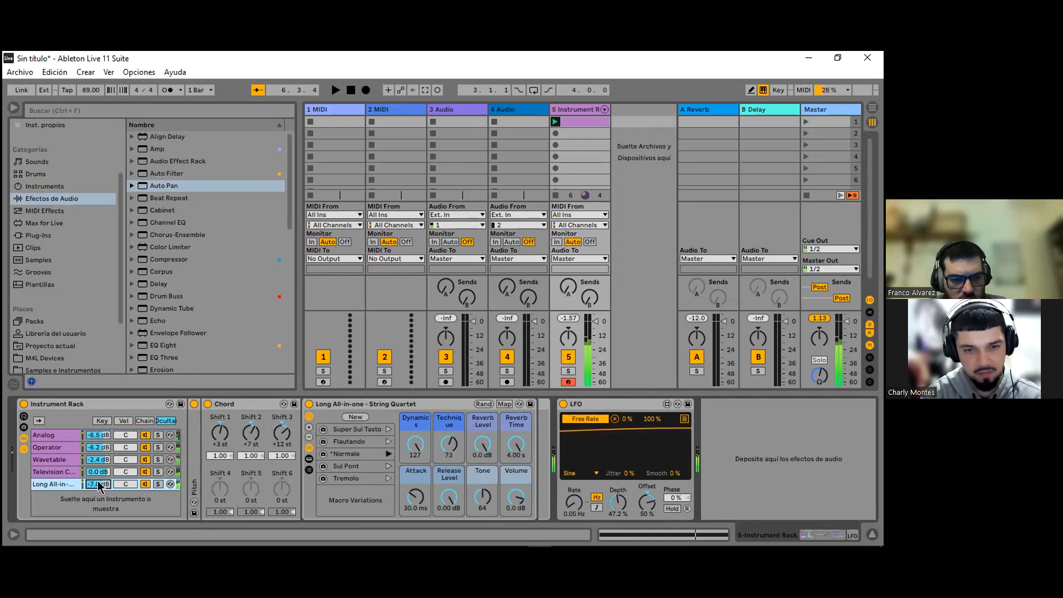
pyautogui.click(61, 436)
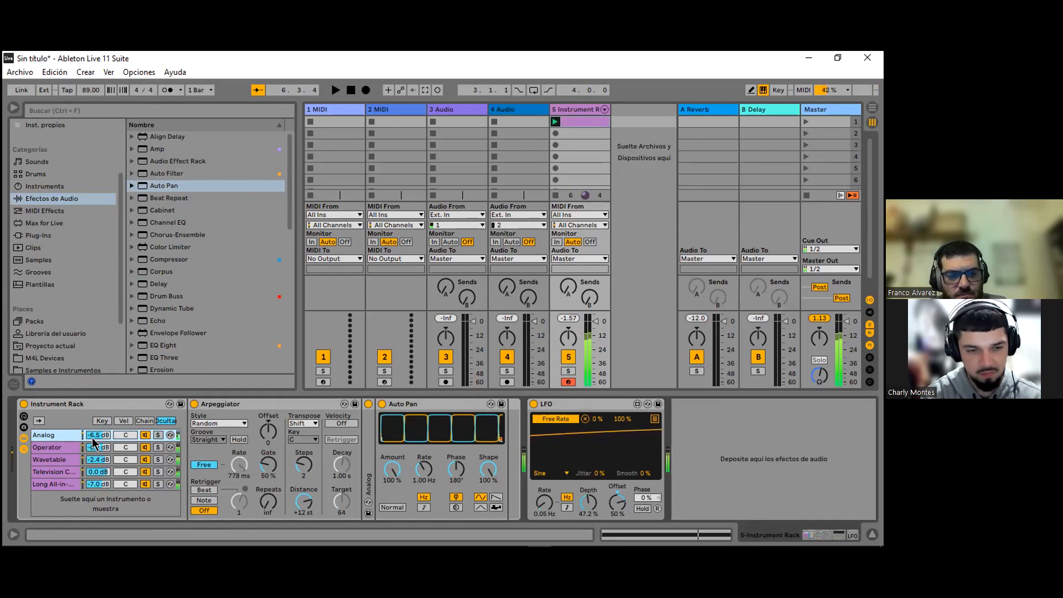
pyautogui.moveTo(95, 436); pyautogui.dragTo(96, 433)
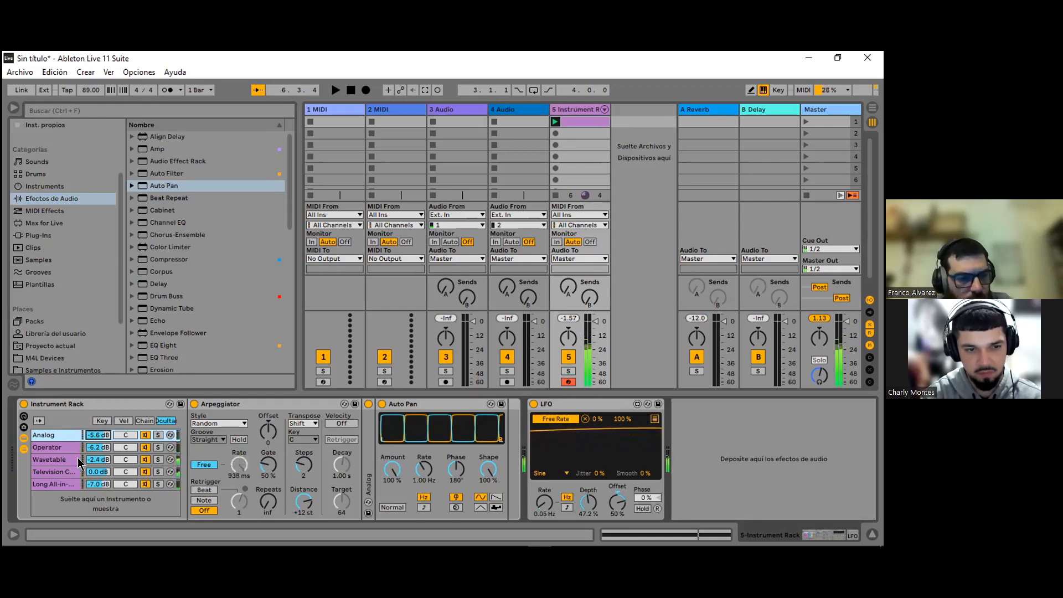
# Step: Show the Operator chain's devices, look at the 2 MIDI track and return to the Instrument Rack track
pyautogui.click(54, 458)
pyautogui.press('Up')
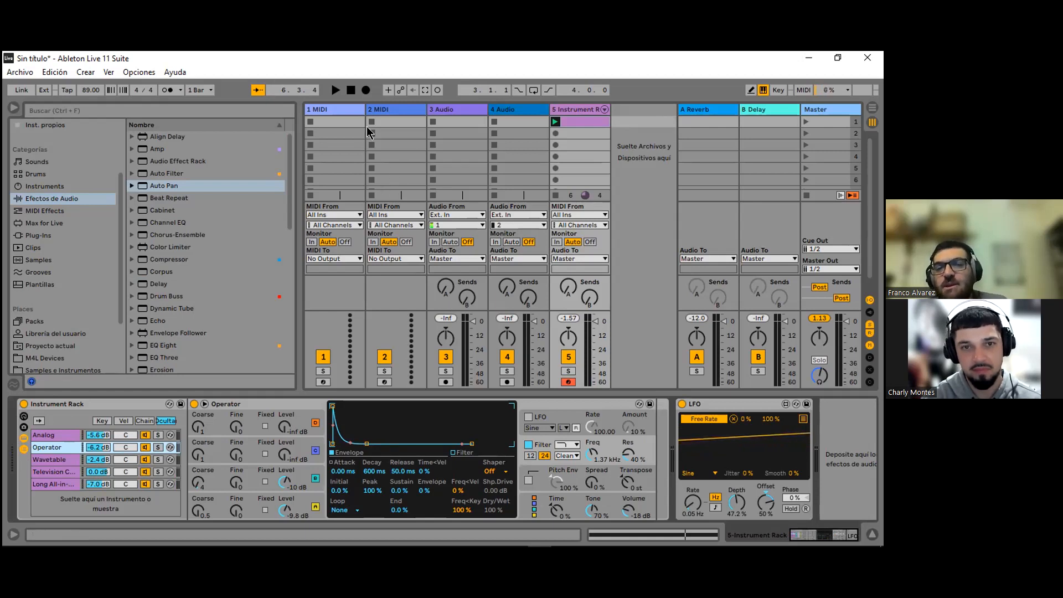
pyautogui.click(376, 110)
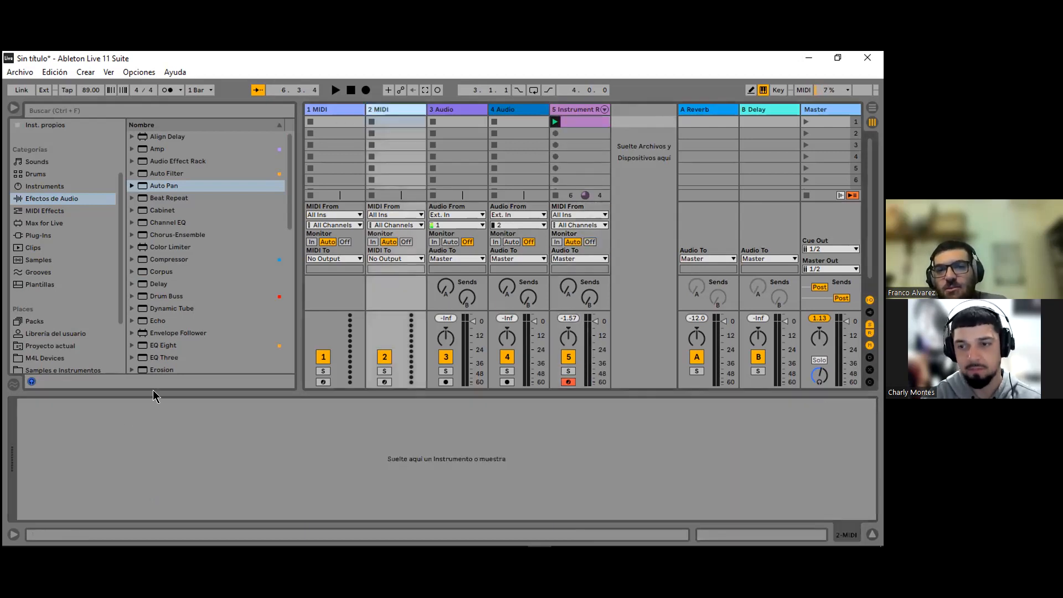
pyautogui.click(586, 108)
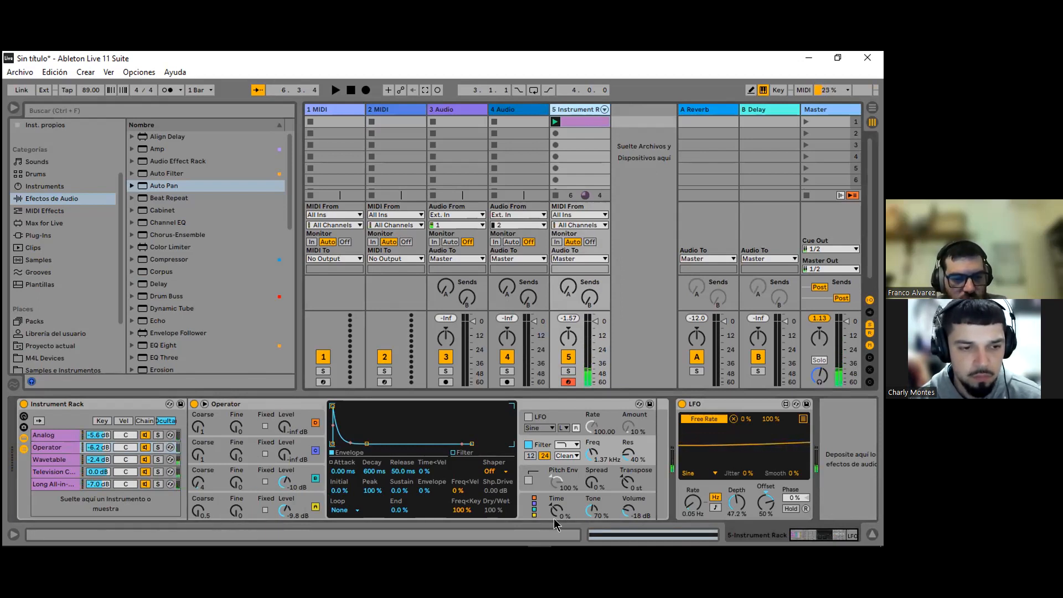
# Step: Set the Television Crowd Sampler's filter frequency to 1.85 kHz and its resonance to 50 %
pyautogui.moveTo(802, 534)
pyautogui.mouseDown()
pyautogui.moveTo(772, 535)
pyautogui.moveTo(823, 534)
pyautogui.moveTo(839, 521)
pyautogui.moveTo(811, 533)
pyautogui.moveTo(838, 531)
pyautogui.moveTo(801, 539)
pyautogui.mouseUp()
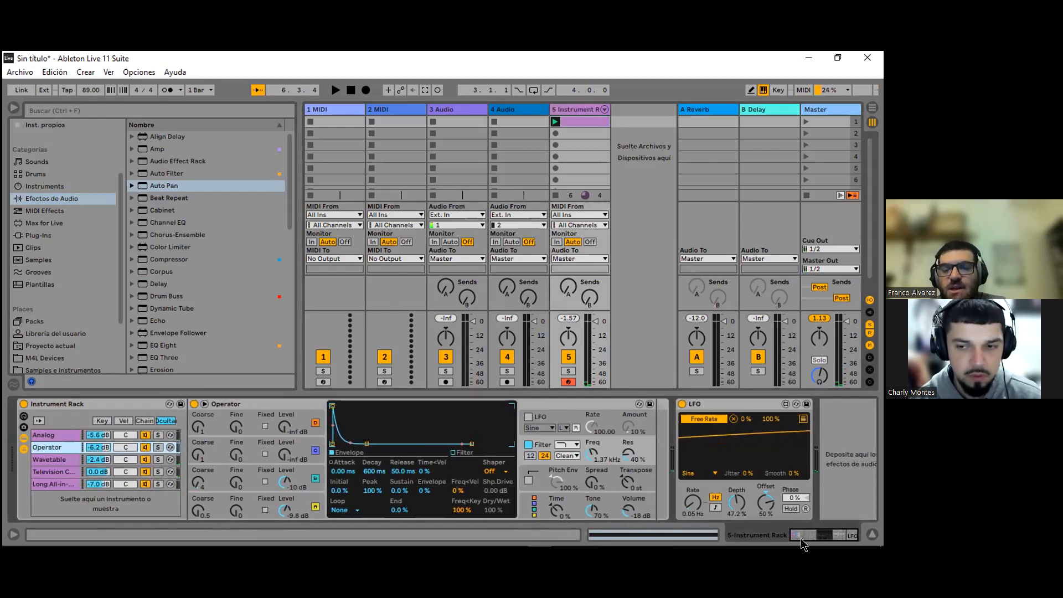
pyautogui.click(52, 461)
pyautogui.click(60, 473)
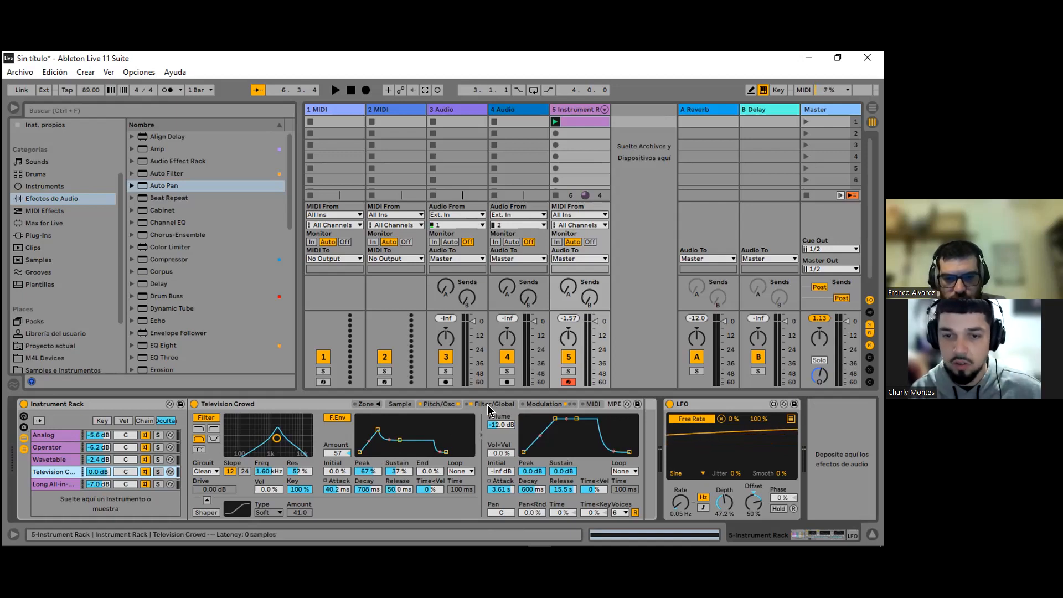
pyautogui.moveTo(277, 438); pyautogui.dragTo(276, 439)
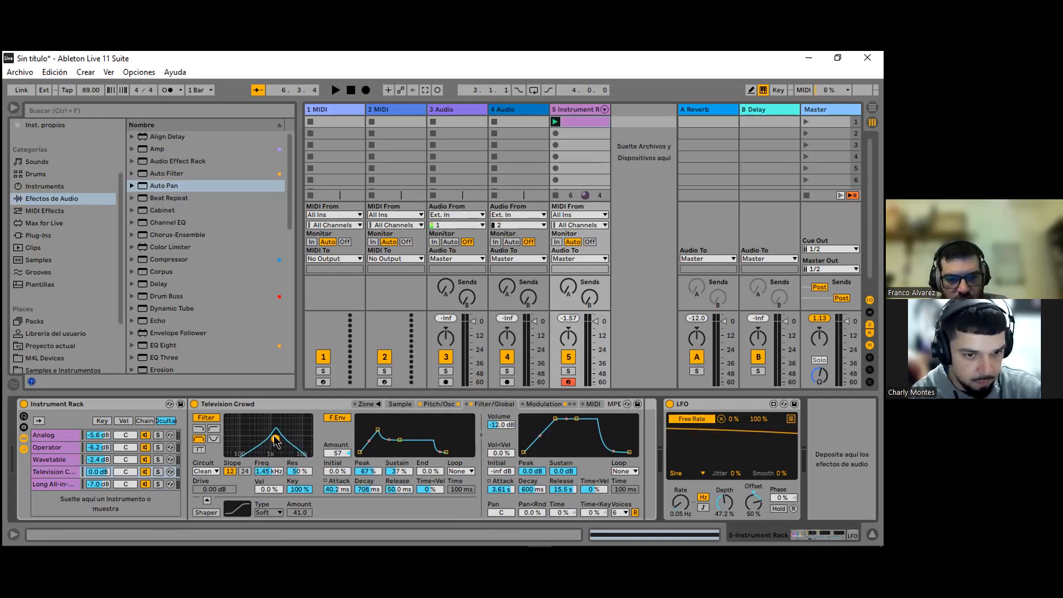
pyautogui.moveTo(275, 439)
pyautogui.mouseDown()
pyautogui.moveTo(242, 440)
pyautogui.moveTo(279, 439)
pyautogui.mouseUp()
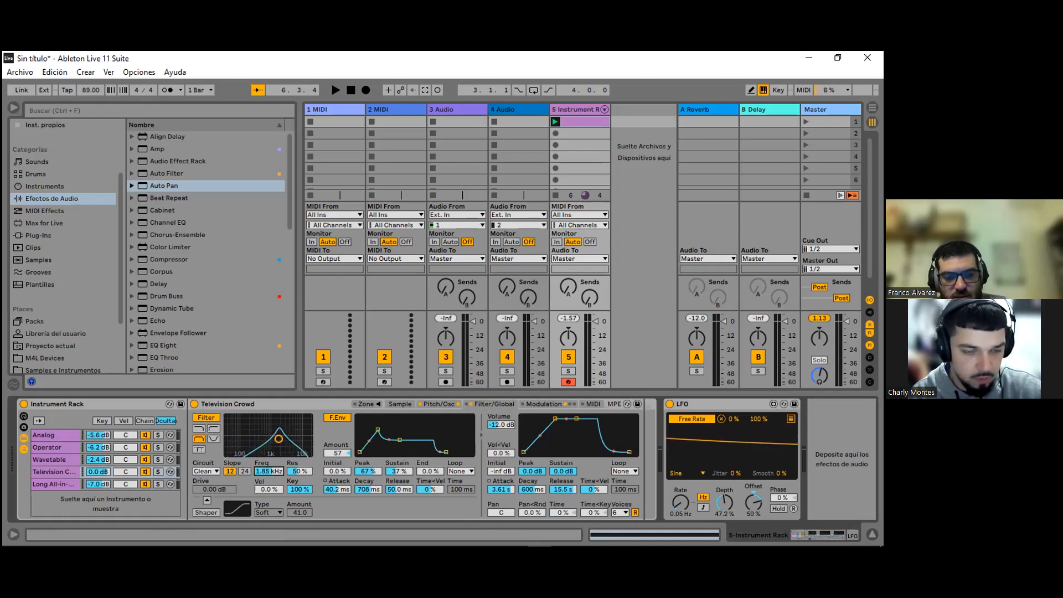
# Step: Map the Television Crowd filter frequency to Macro 1 and collapse the rack's chain list and devices
pyautogui.rightClick(271, 474)
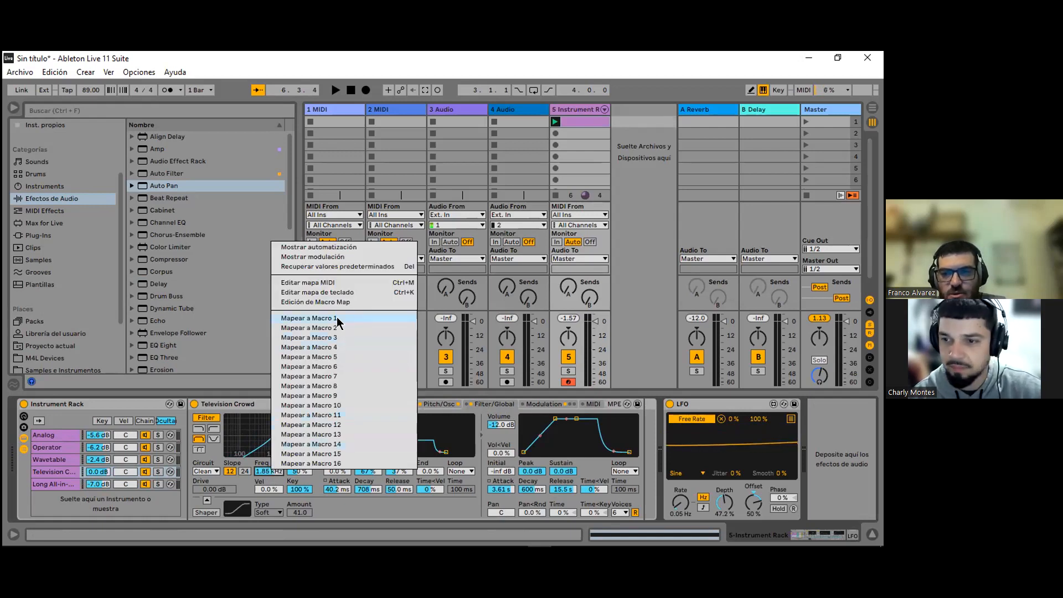
pyautogui.click(309, 318)
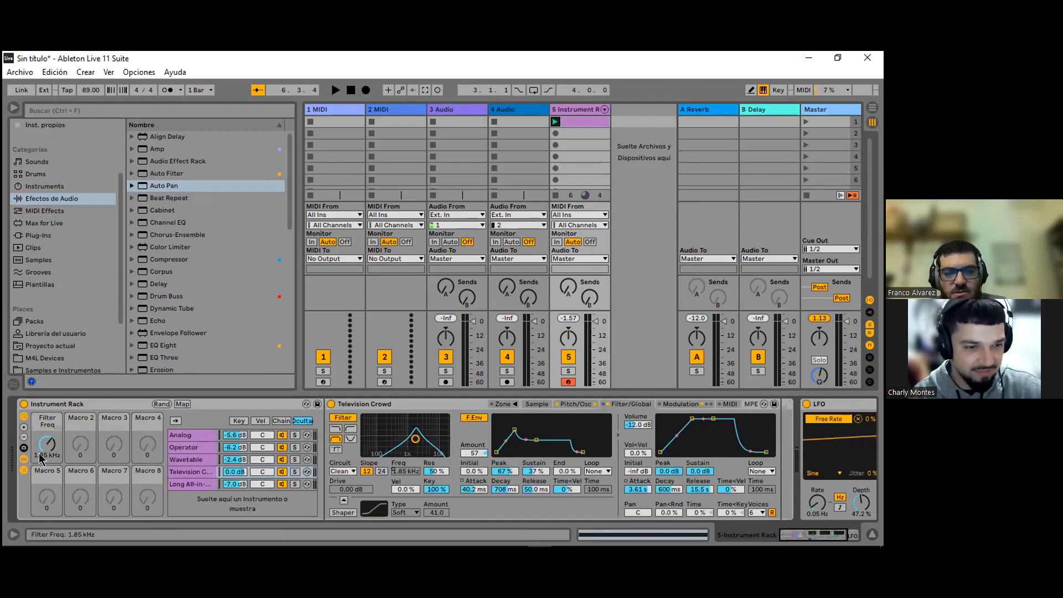
pyautogui.click(24, 469)
pyautogui.click(24, 469)
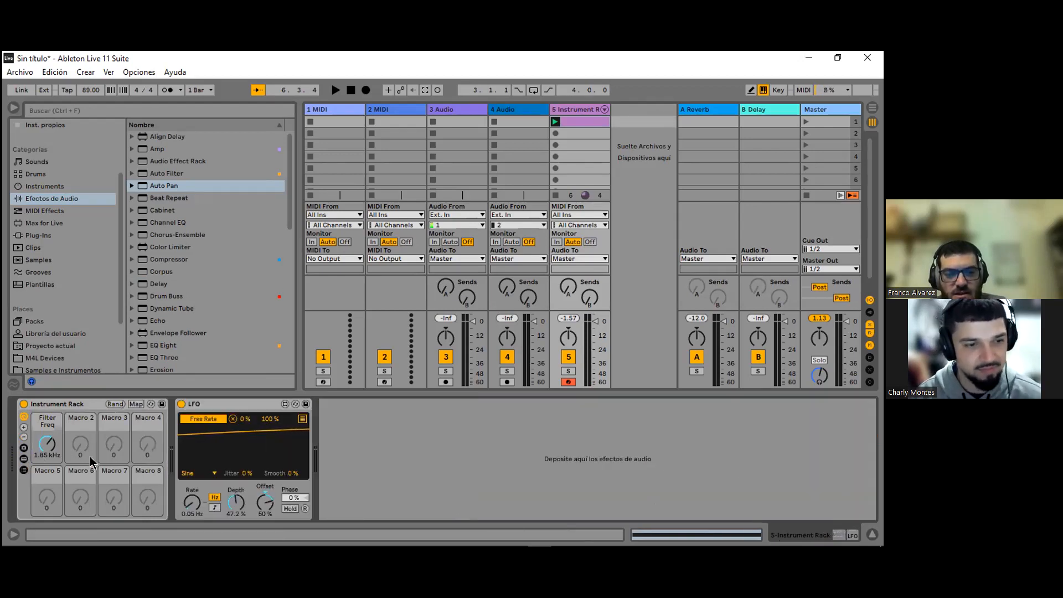
# Step: Lower the Instrument Rack's Filter Freq macro to 205 Hz
pyautogui.moveTo(47, 445)
pyautogui.mouseDown()
pyautogui.moveTo(48, 424)
pyautogui.moveTo(47, 452)
pyautogui.mouseUp()
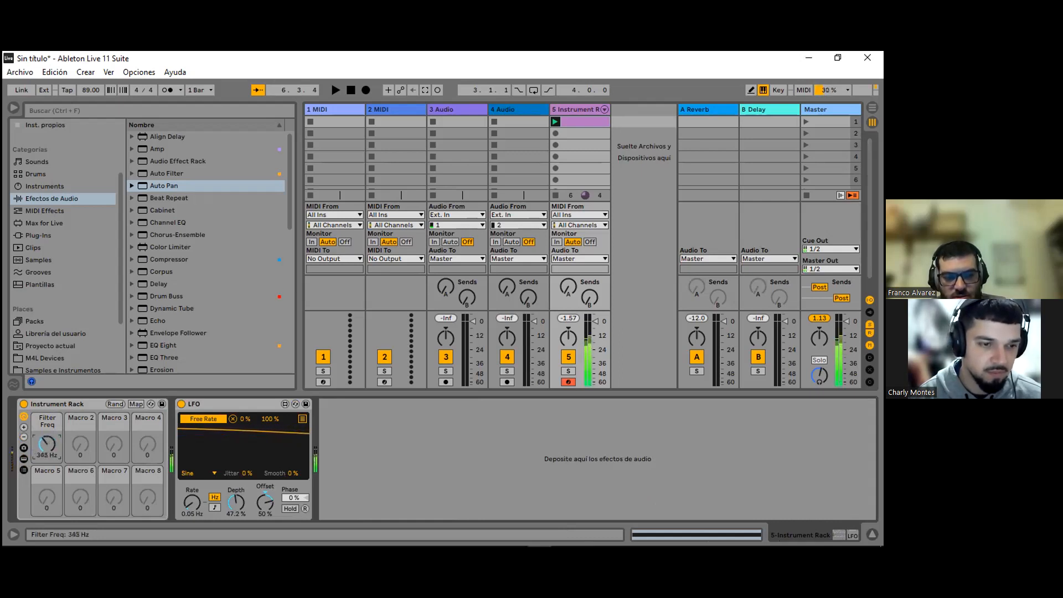
pyautogui.moveTo(48, 452)
pyautogui.mouseDown()
pyautogui.moveTo(47, 438)
pyautogui.moveTo(48, 455)
pyautogui.mouseUp()
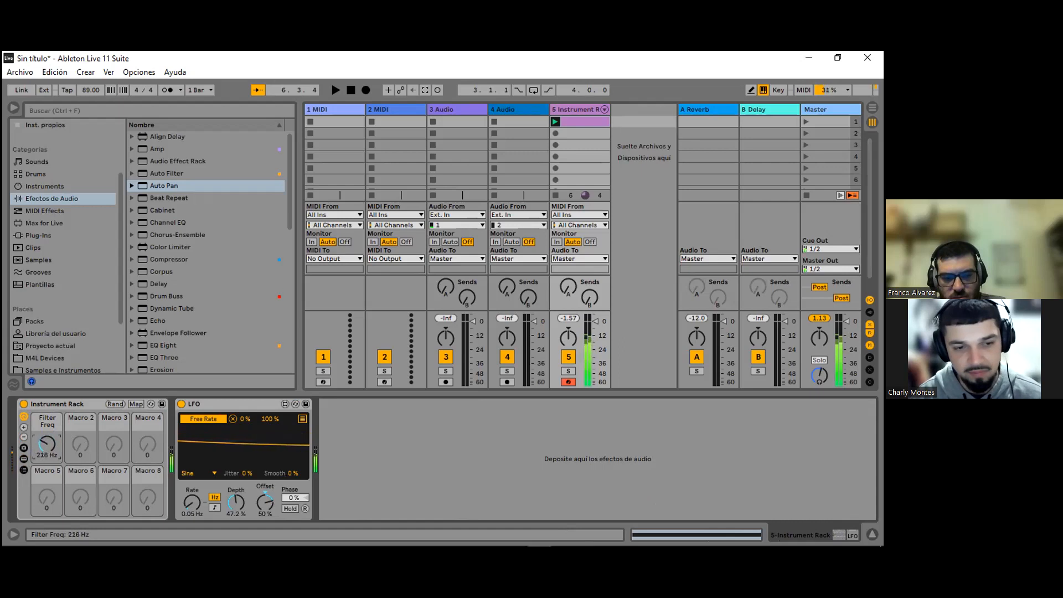
pyautogui.moveTo(48, 456); pyautogui.dragTo(48, 458)
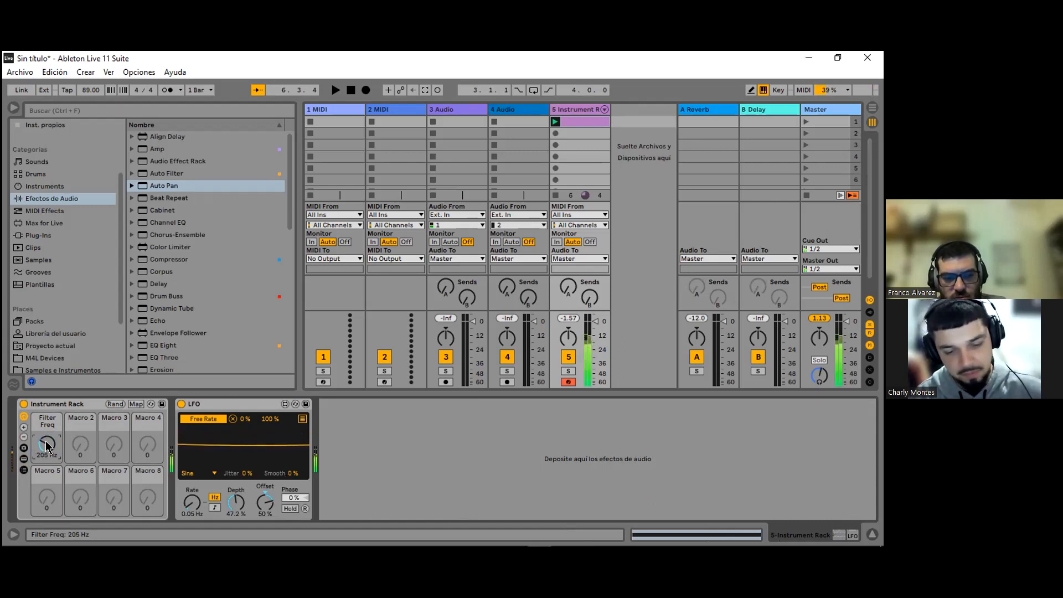
# Step: Show the rack's chain list and devices, and turn the Filter Freq macro down to 30.0 Hz
pyautogui.click(24, 470)
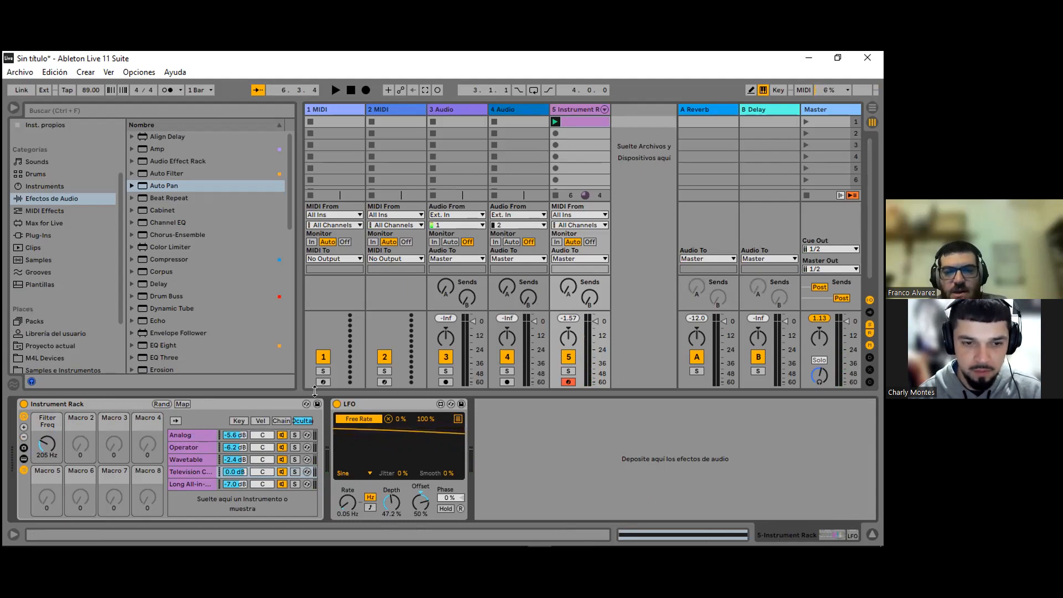
pyautogui.click(23, 458)
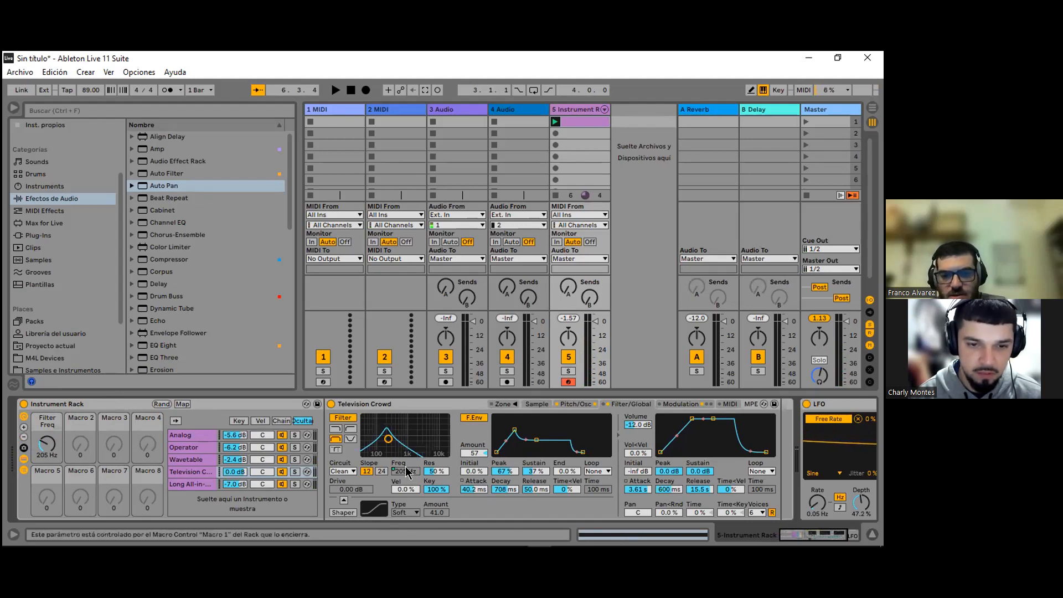
pyautogui.moveTo(47, 444); pyautogui.dragTo(47, 488)
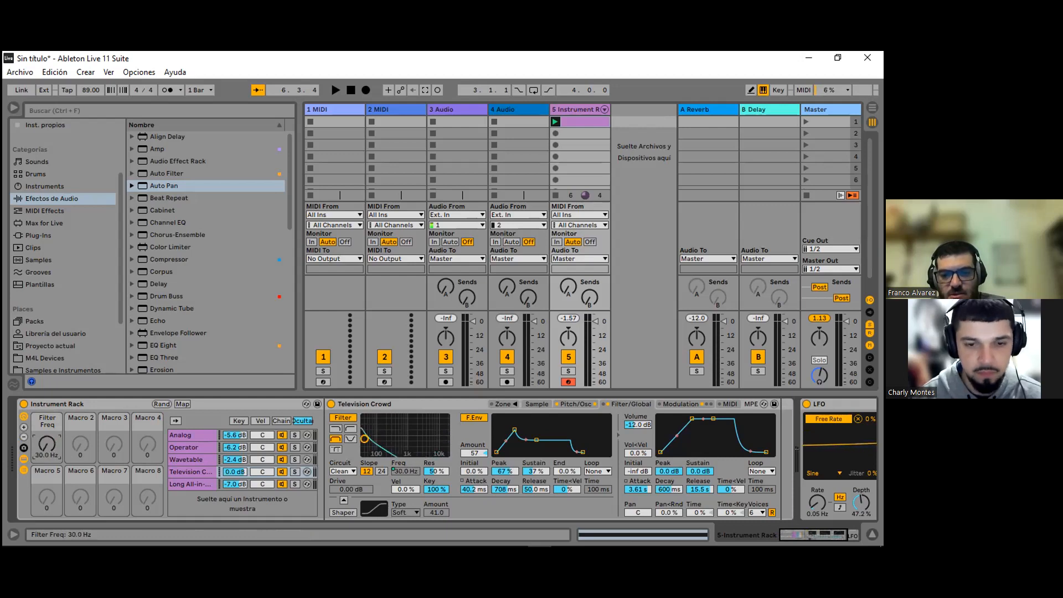
# Step: Limit the Filter Freq macro's mapping range to a minimum of 134 Hz and a maximum of 1.17 kHz
pyautogui.rightClick(411, 475)
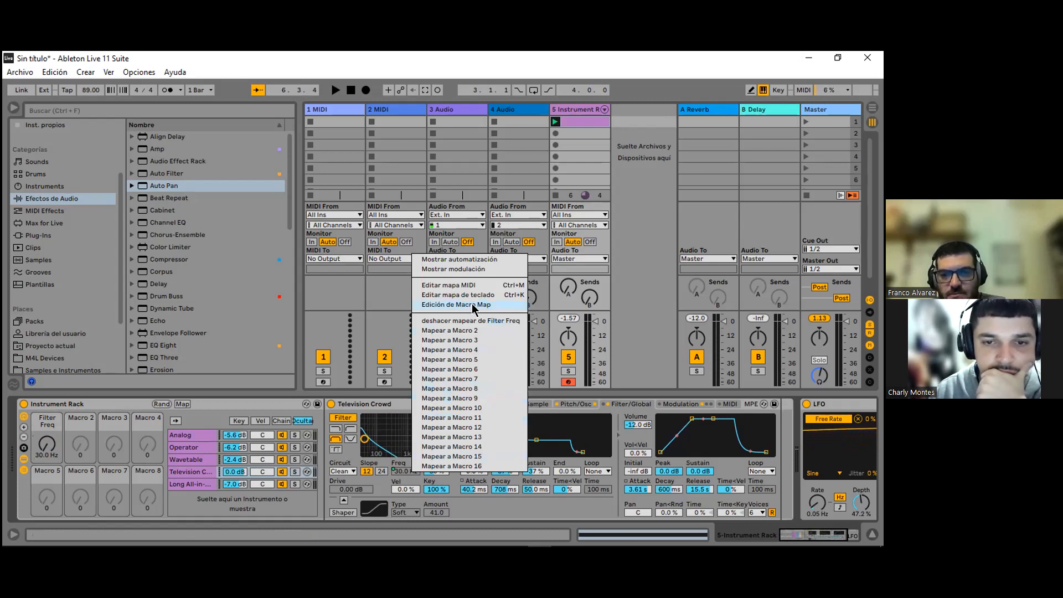
pyautogui.press('Return')
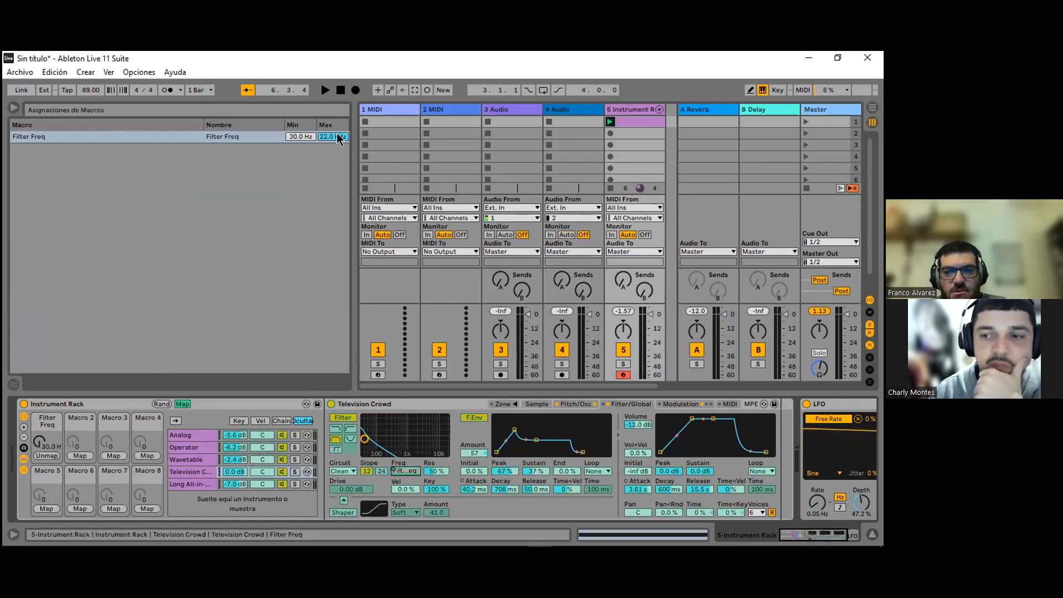
pyautogui.click(338, 137)
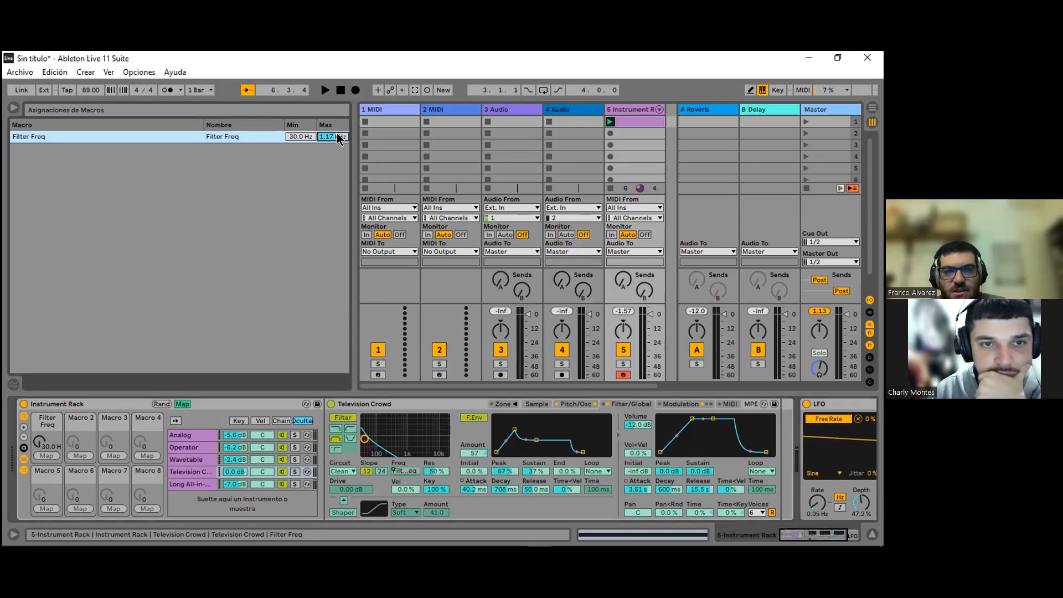
pyautogui.click(306, 138)
pyautogui.moveTo(304, 139); pyautogui.dragTo(304, 102)
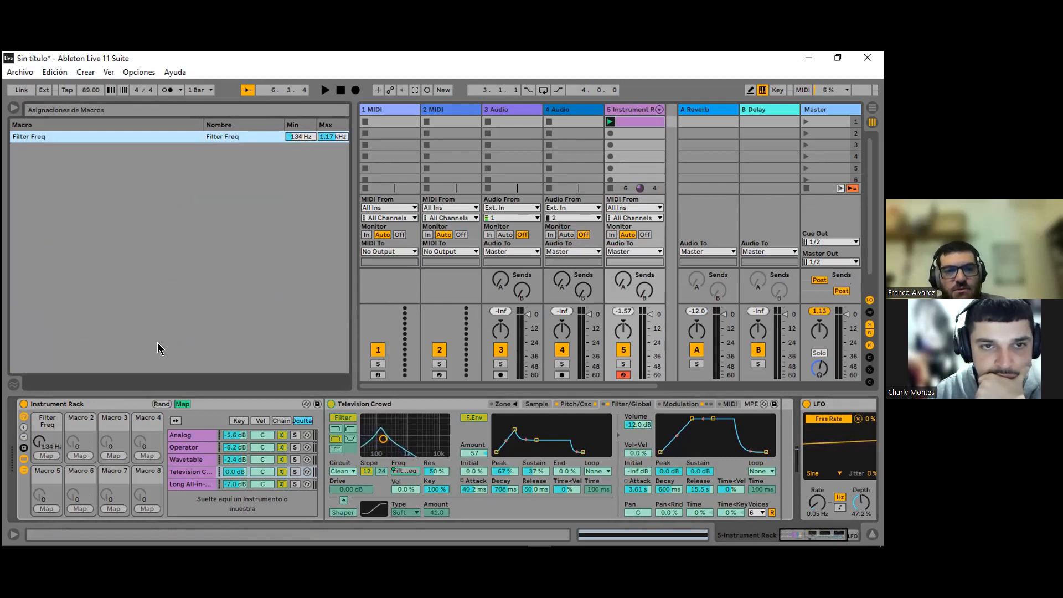
pyautogui.hotkey('ctrl', 'm')
# Step: Lower the Long All-in-one chain's volume to -17.0 dB and raise the Filter Freq macro to 787 Hz
pyautogui.moveTo(47, 445)
pyautogui.mouseDown()
pyautogui.moveTo(47, 421)
pyautogui.moveTo(47, 452)
pyautogui.moveTo(47, 423)
pyautogui.moveTo(47, 446)
pyautogui.moveTo(47, 436)
pyautogui.mouseUp()
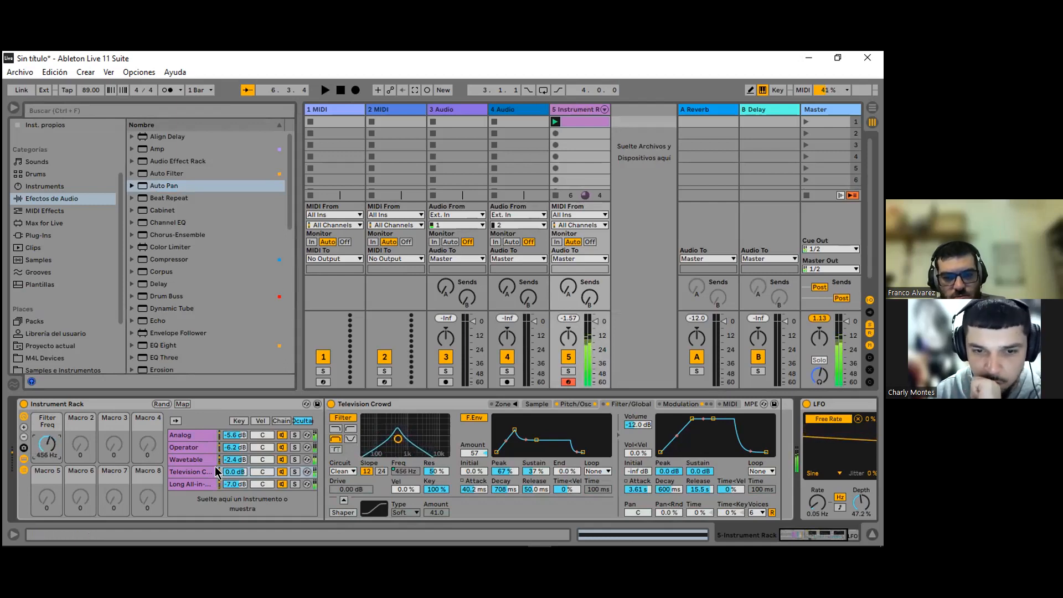
pyautogui.click(213, 485)
pyautogui.moveTo(235, 484); pyautogui.dragTo(234, 502)
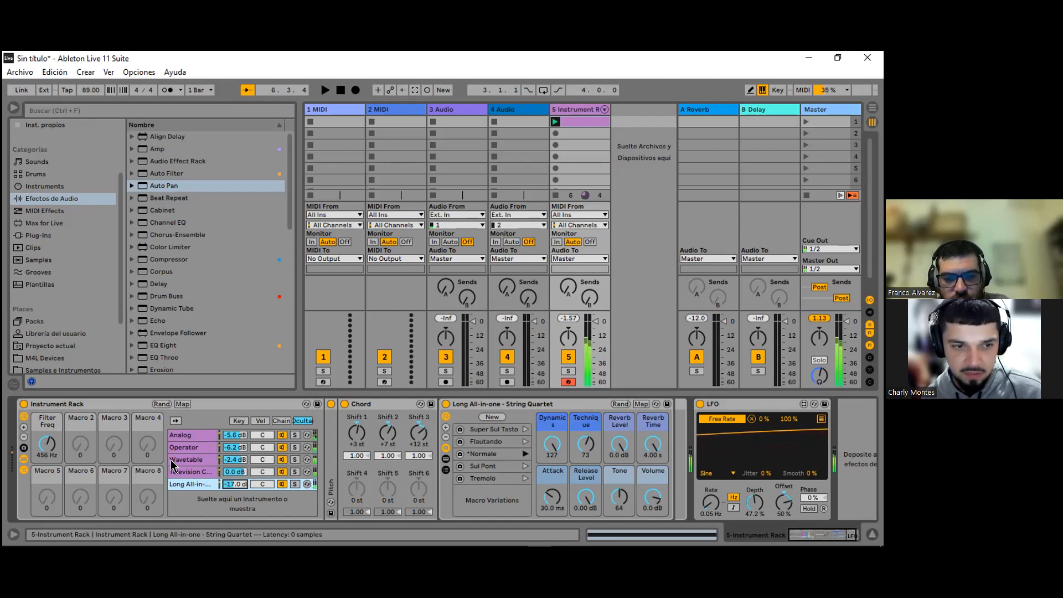
pyautogui.moveTo(48, 450); pyautogui.dragTo(47, 442)
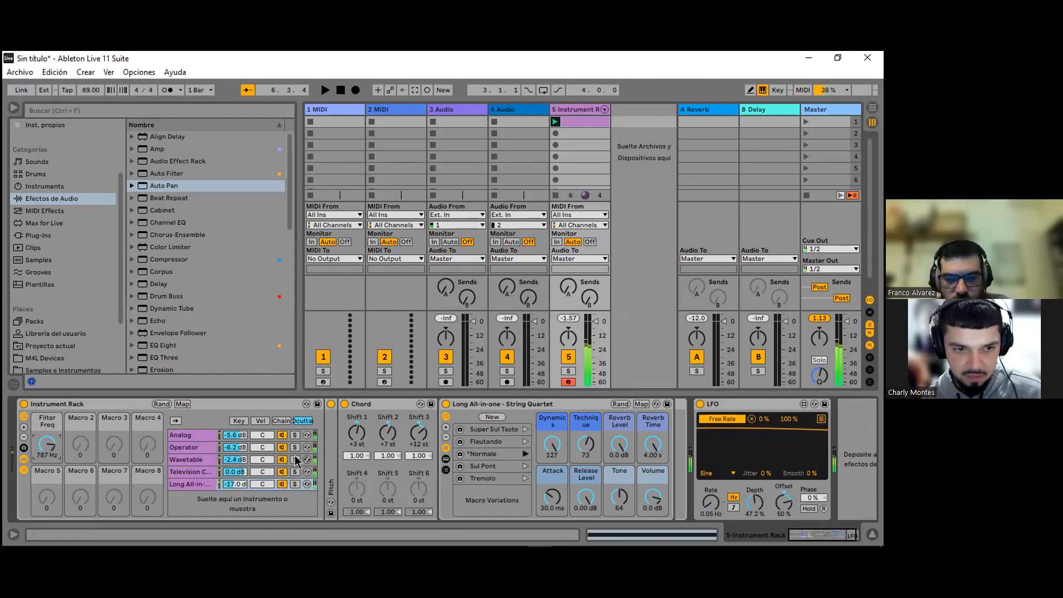
pyautogui.click(808, 532)
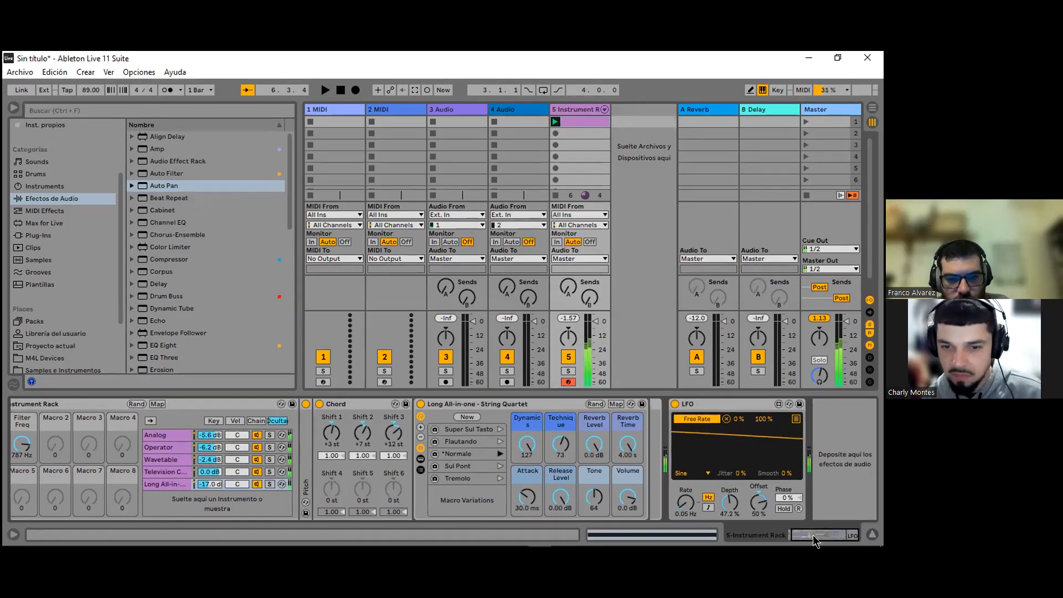
pyautogui.moveTo(813, 535); pyautogui.dragTo(812, 533)
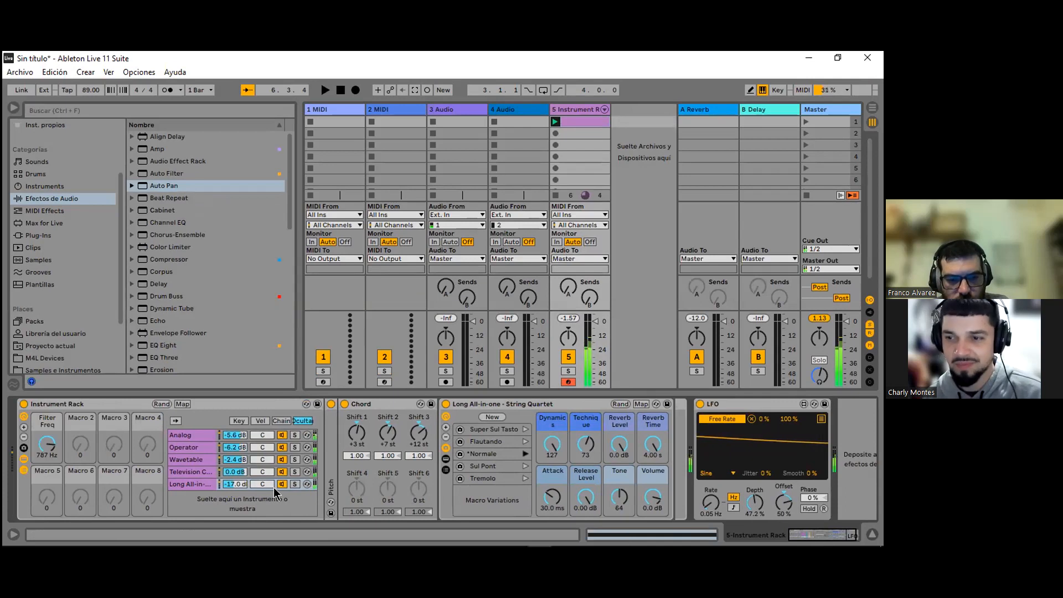
pyautogui.press('z')
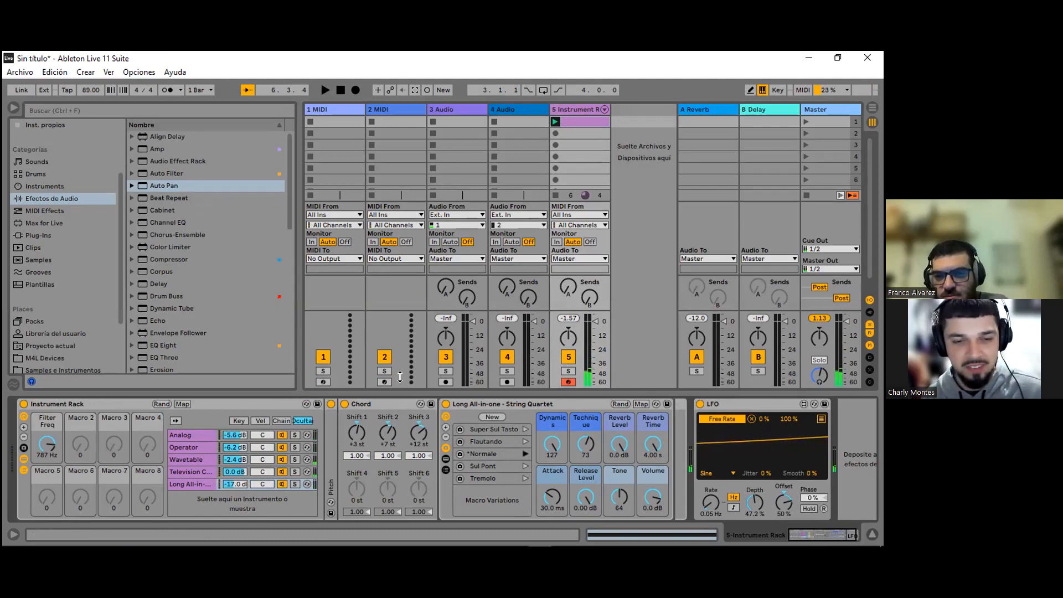
# Step: With the Analog chain shown, set the LFO to Random with Rate 1.60 Hz, Depth 69.3 %, Offset 26 % and Smooth 45 %
pyautogui.click(207, 436)
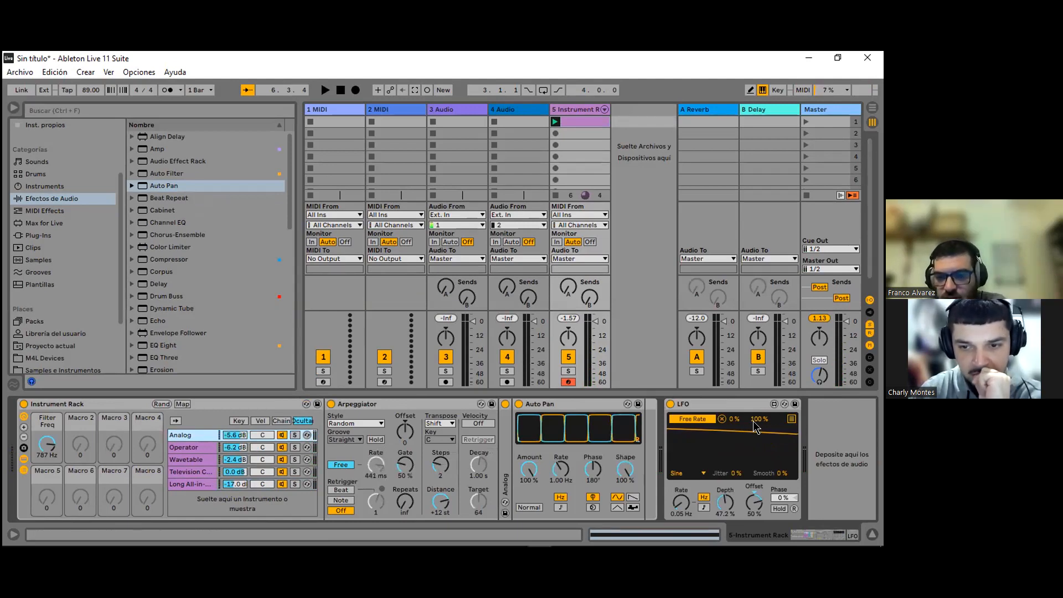
pyautogui.click(690, 470)
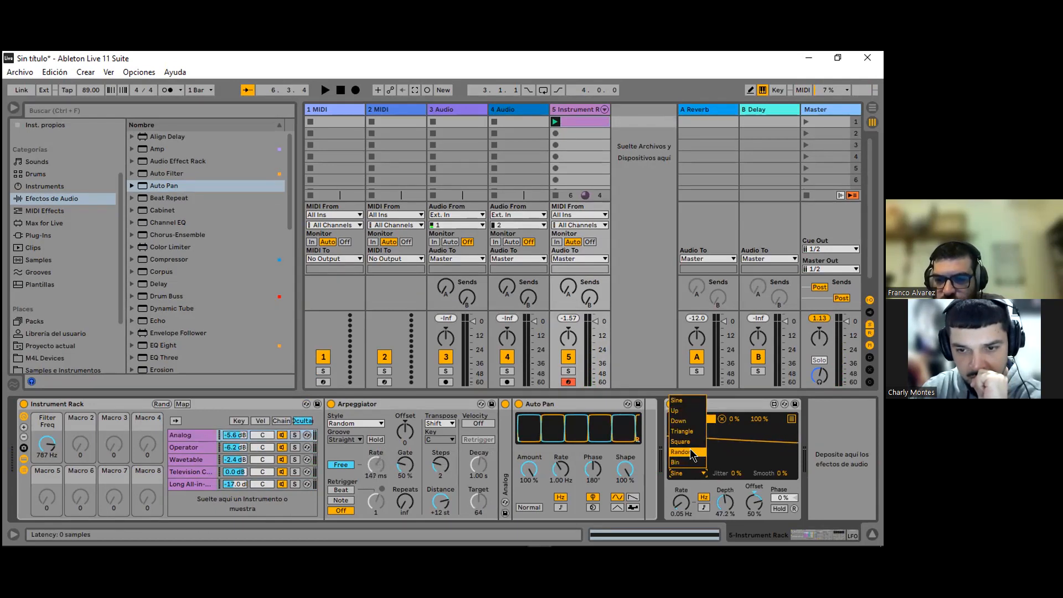
pyautogui.click(682, 452)
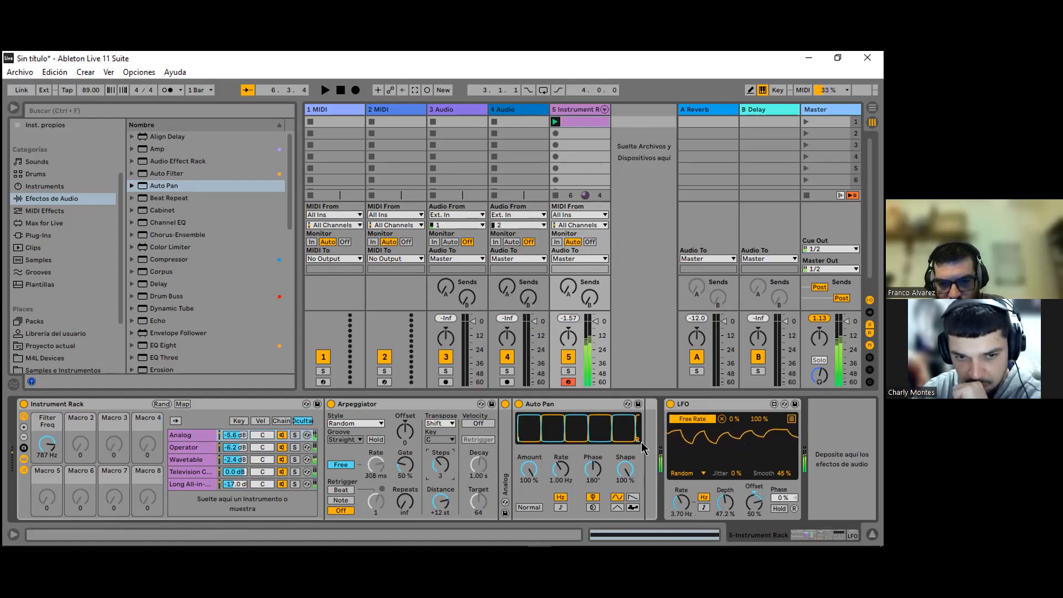
pyautogui.press('z')
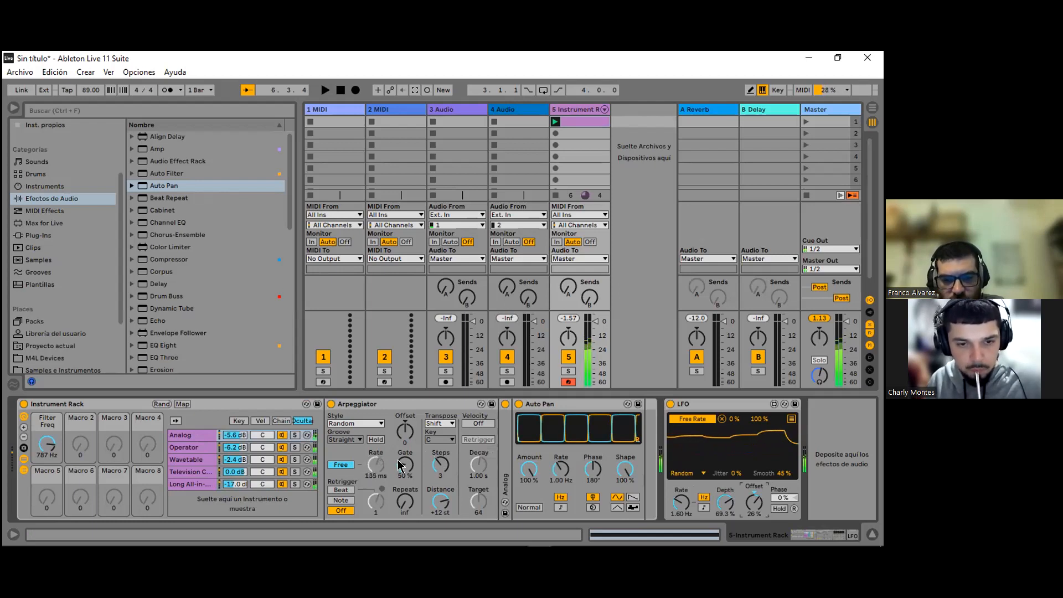
pyautogui.press('z')
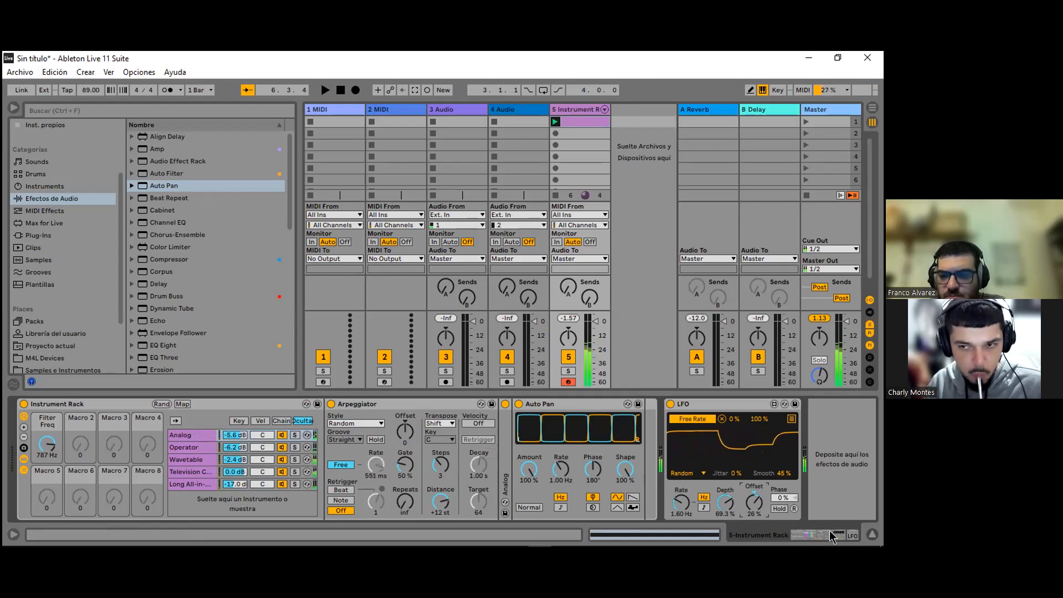
# Step: Solo the Wavetable chain and set its Osc 1 wavetable position to 40 %
pyautogui.click(294, 460)
pyautogui.press('z')
pyautogui.moveTo(540, 470); pyautogui.dragTo(540, 465)
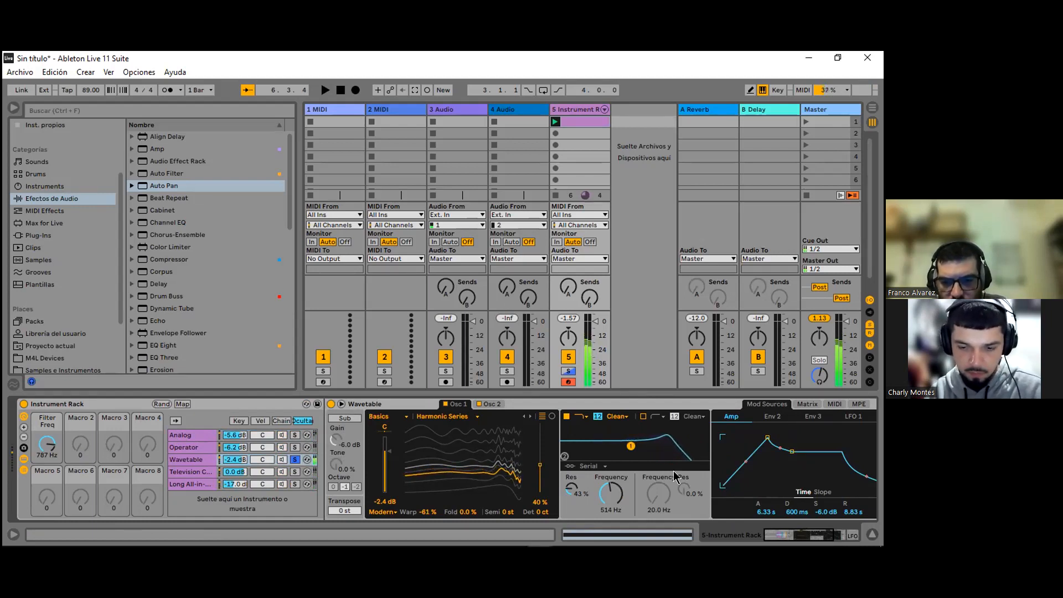
# Step: Set LFO 1's modulation of Pitch to -3 in Wavetable's modulation matrix
pyautogui.click(818, 535)
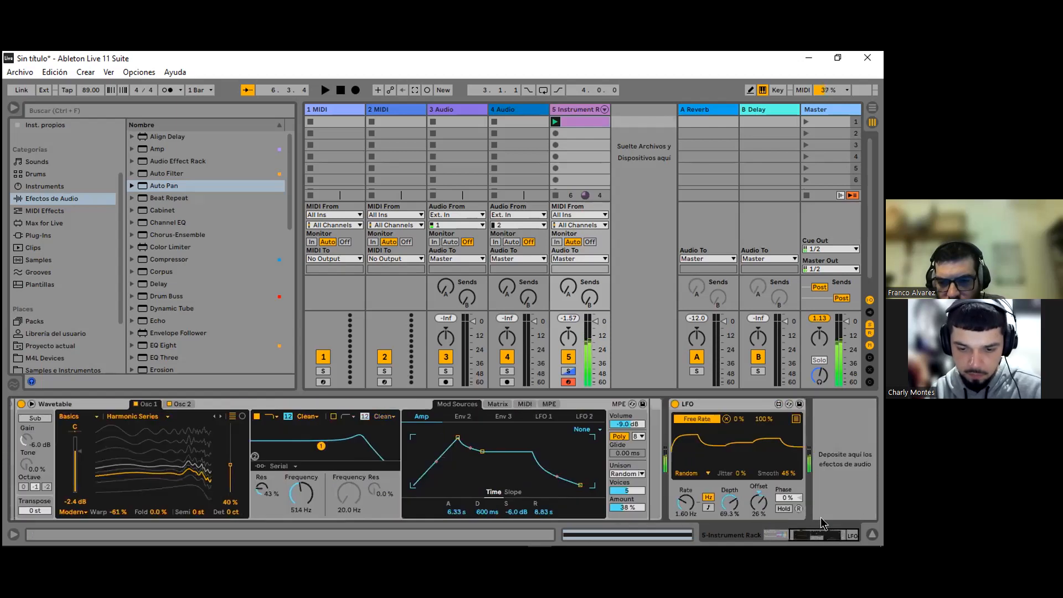
pyautogui.click(525, 404)
pyautogui.click(507, 405)
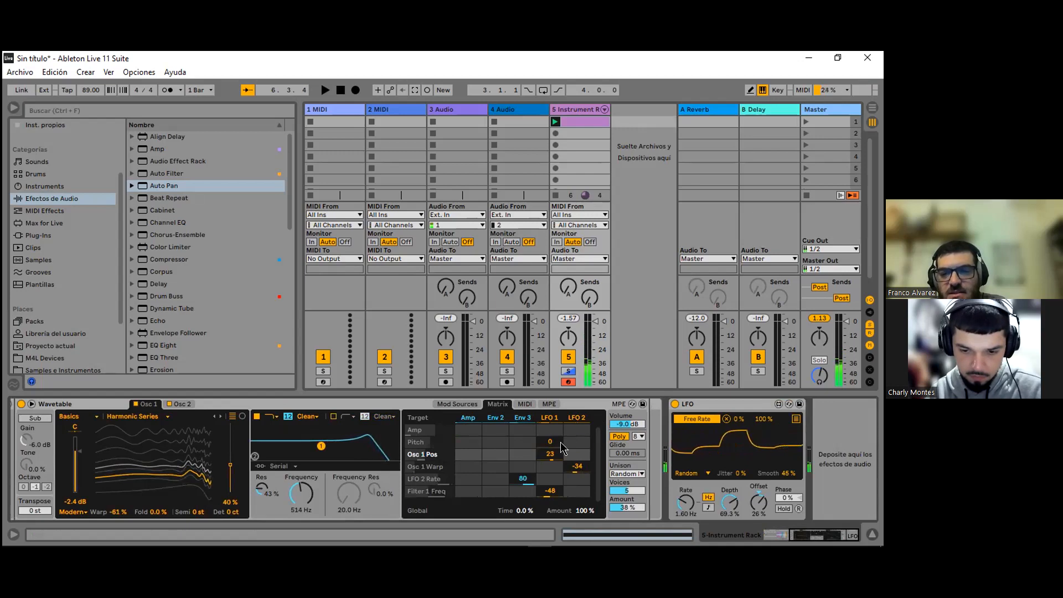
pyautogui.moveTo(554, 443); pyautogui.dragTo(554, 449)
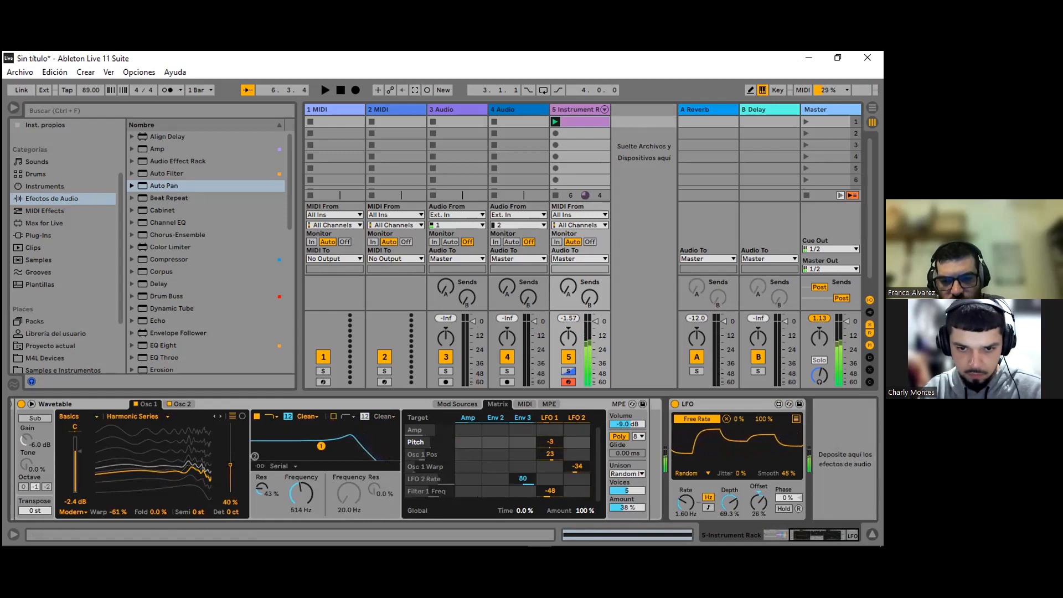
# Step: Take the Wavetable chain out of solo and bring its full modulation matrix into view
pyautogui.click(612, 530)
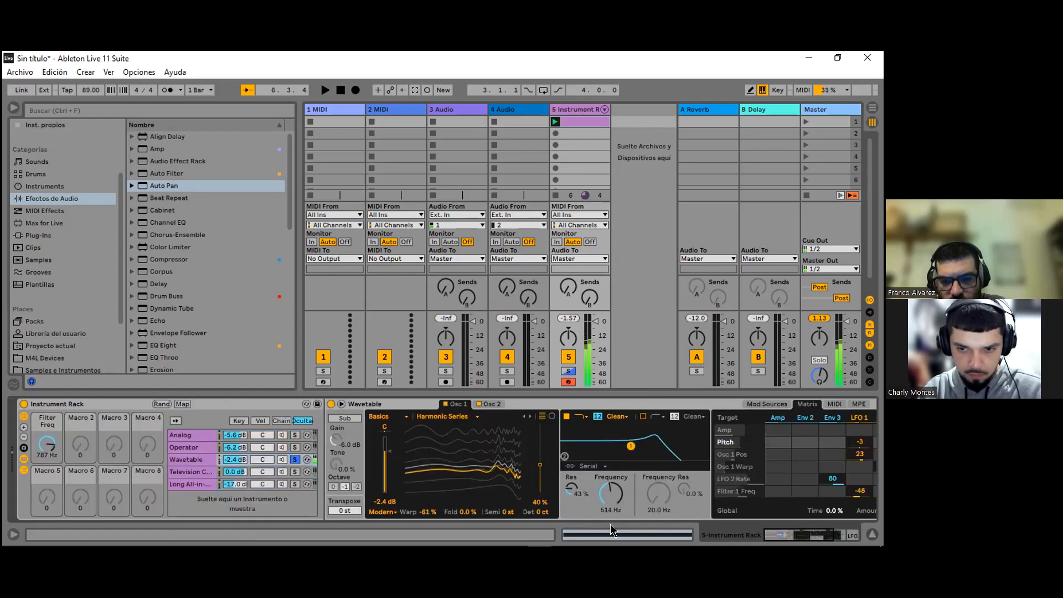
pyautogui.click(294, 459)
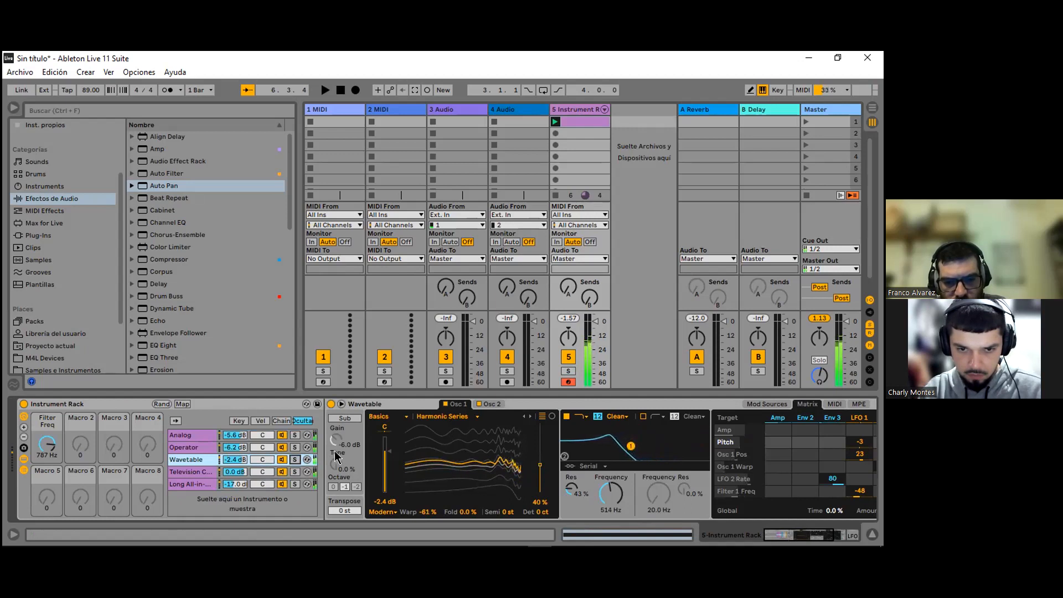
pyautogui.moveTo(768, 524); pyautogui.dragTo(786, 531)
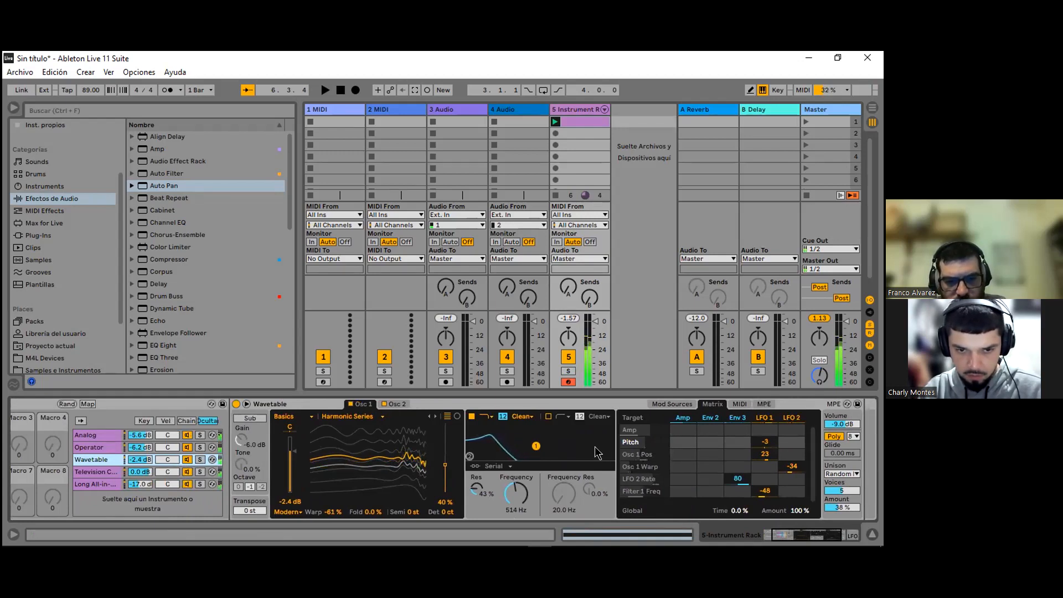
# Step: Show the Analog chain, unfold its Analog device and turn on the noise generator
pyautogui.moveTo(784, 530); pyautogui.dragTo(776, 529)
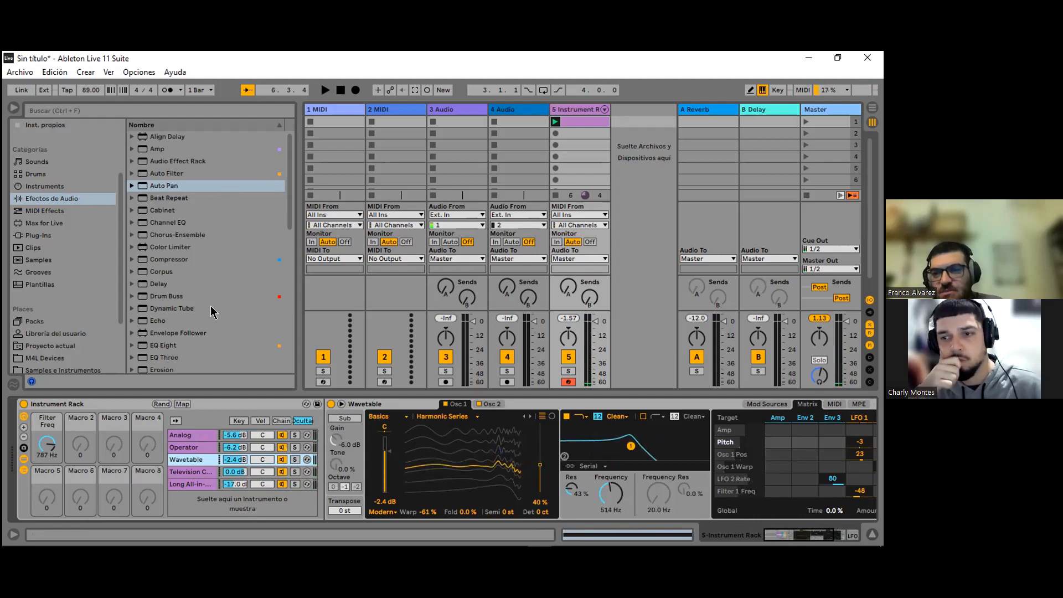
pyautogui.moveTo(289, 220)
pyautogui.mouseDown()
pyautogui.moveTo(292, 230)
pyautogui.moveTo(292, 217)
pyautogui.mouseUp()
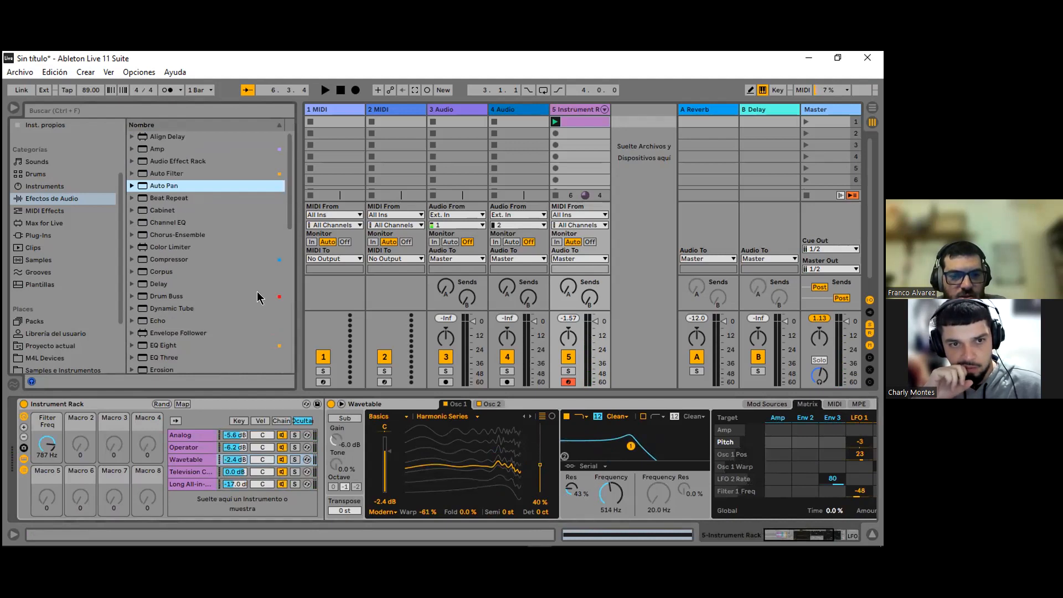
pyautogui.click(188, 436)
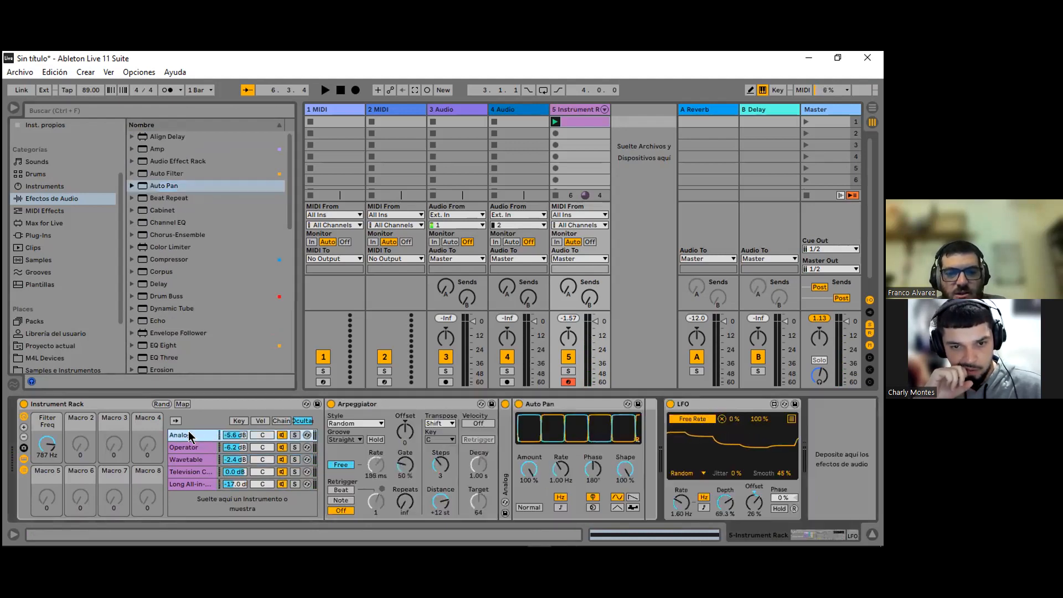
pyautogui.doubleClick(208, 437)
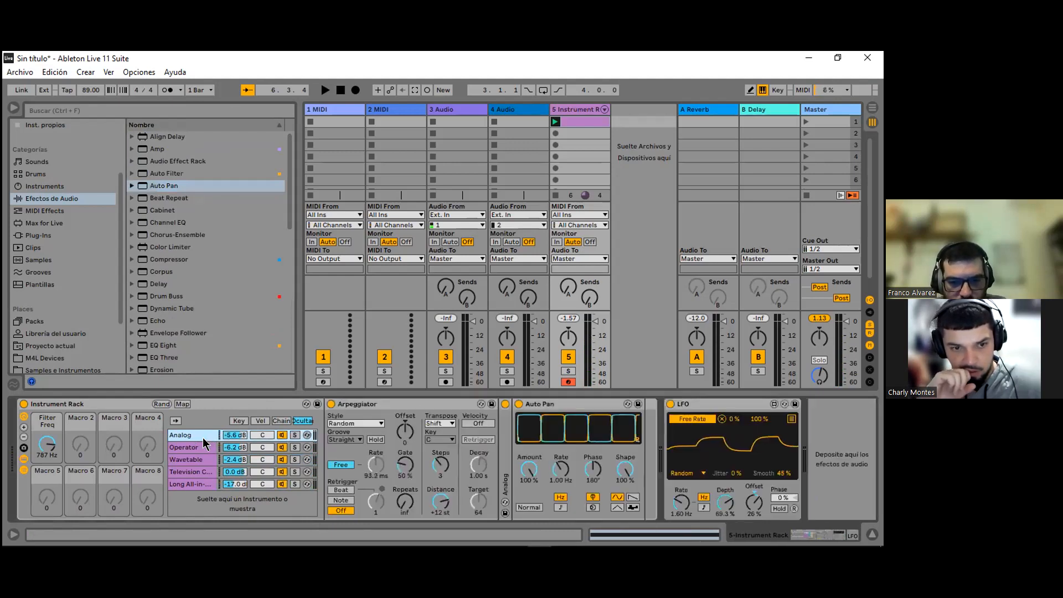
pyautogui.doubleClick(506, 482)
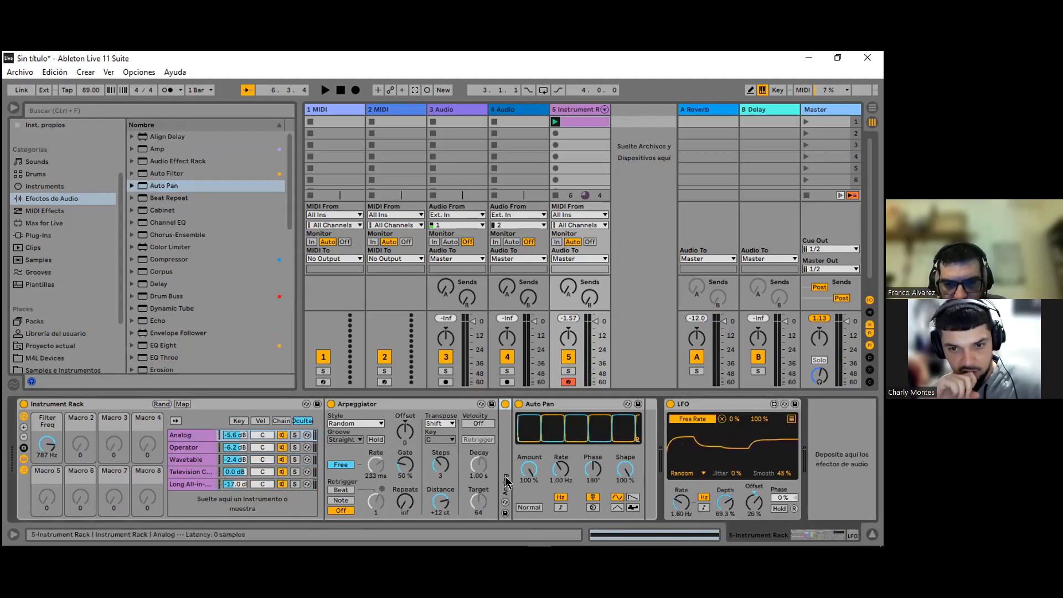
pyautogui.click(512, 446)
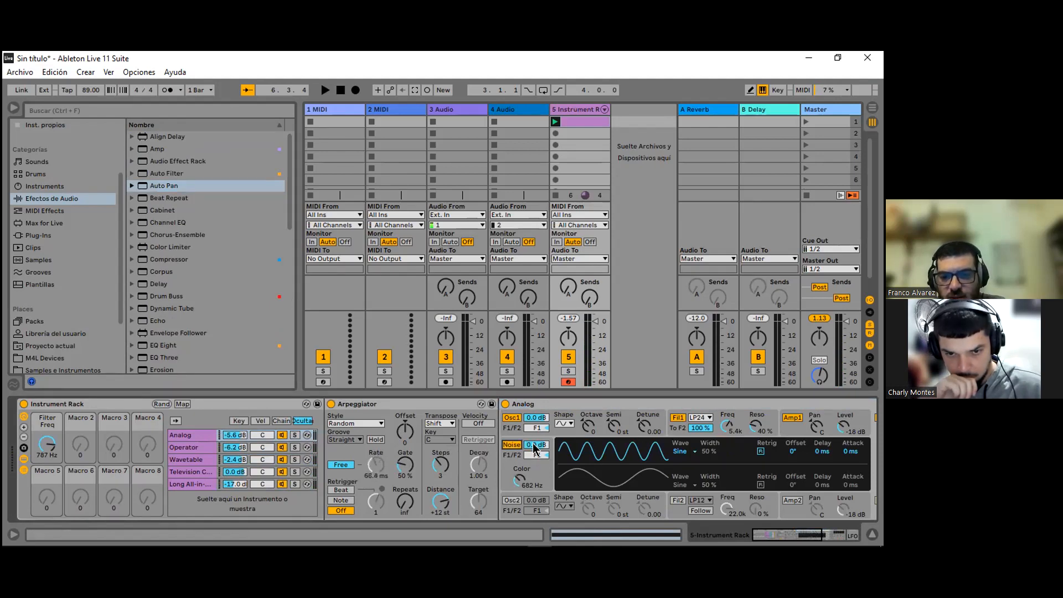
# Step: Map Analog's noise level to Macro 2 and its noise color to Macro 3
pyautogui.rightClick(535, 446)
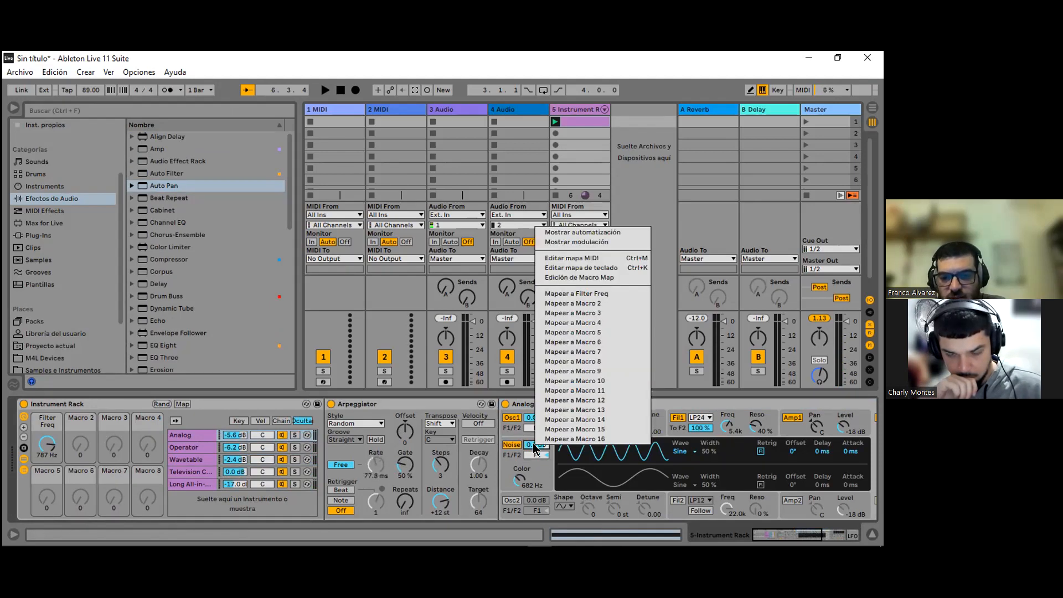
pyautogui.click(601, 302)
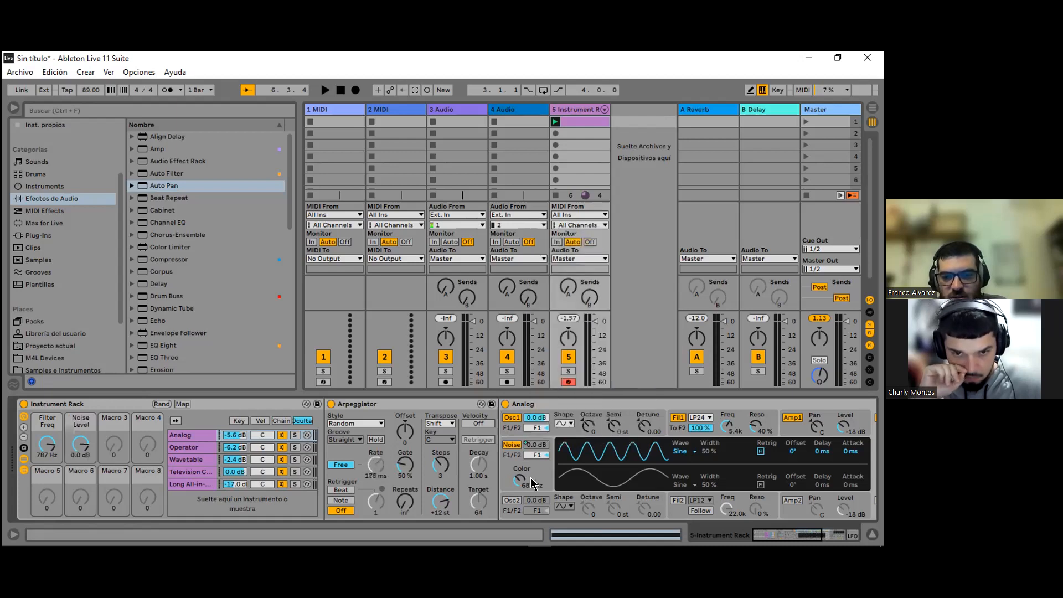
pyautogui.rightClick(522, 481)
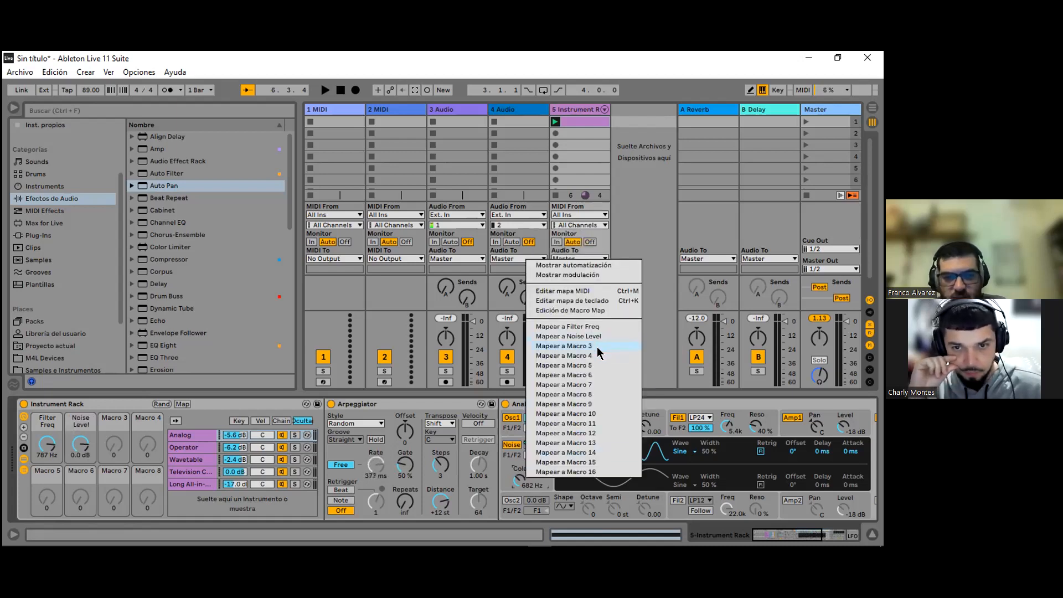
pyautogui.click(597, 347)
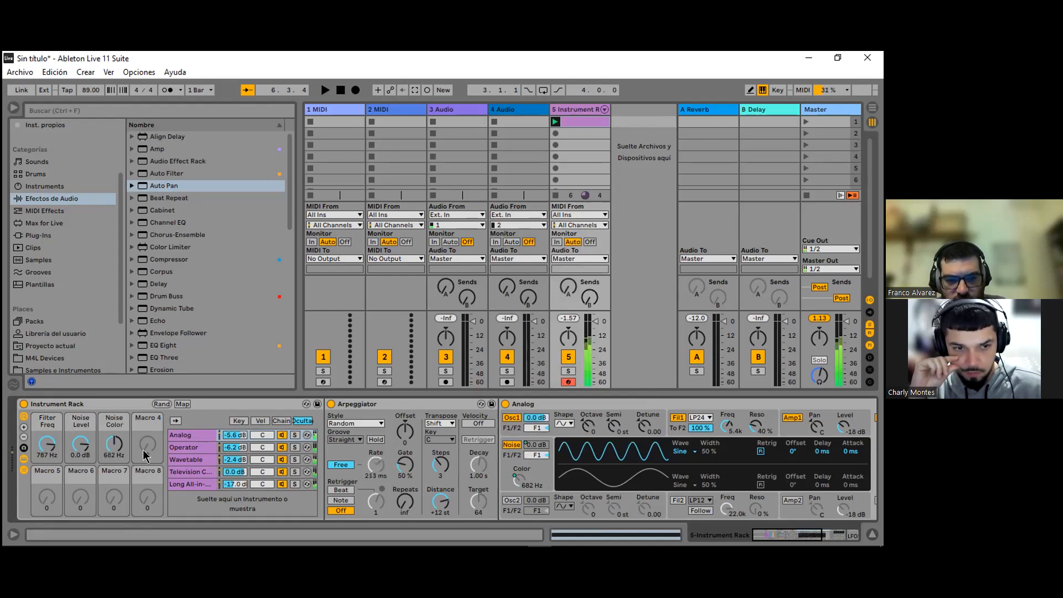
# Step: Set the Noise Level macro to 9.5 dB and Noise Color to 148 Hz, with the noise routed to F1
pyautogui.moveTo(81, 443); pyautogui.dragTo(114, 465)
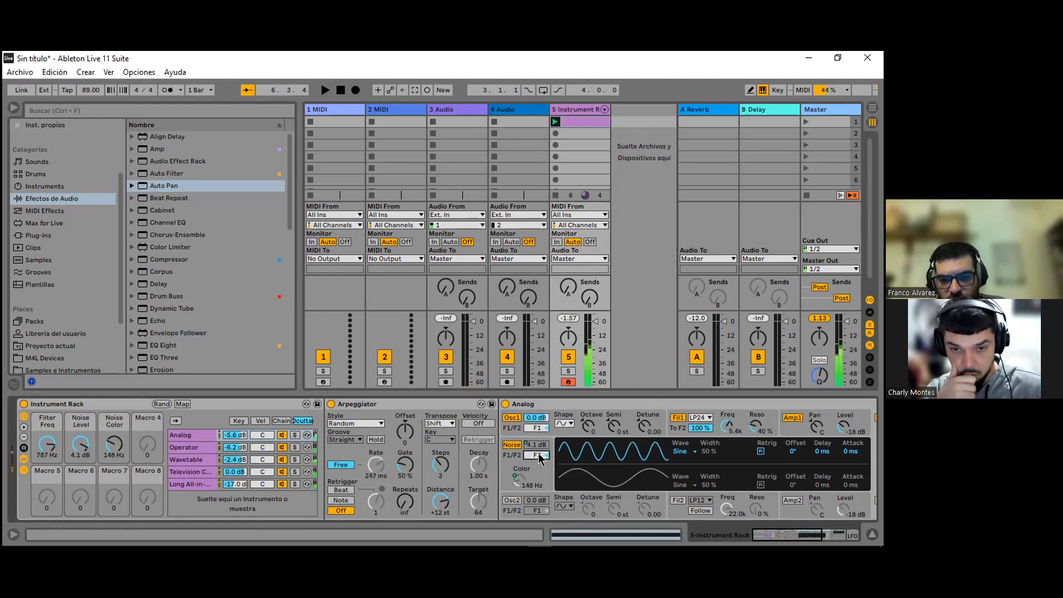
pyautogui.moveTo(80, 444); pyautogui.dragTo(81, 430)
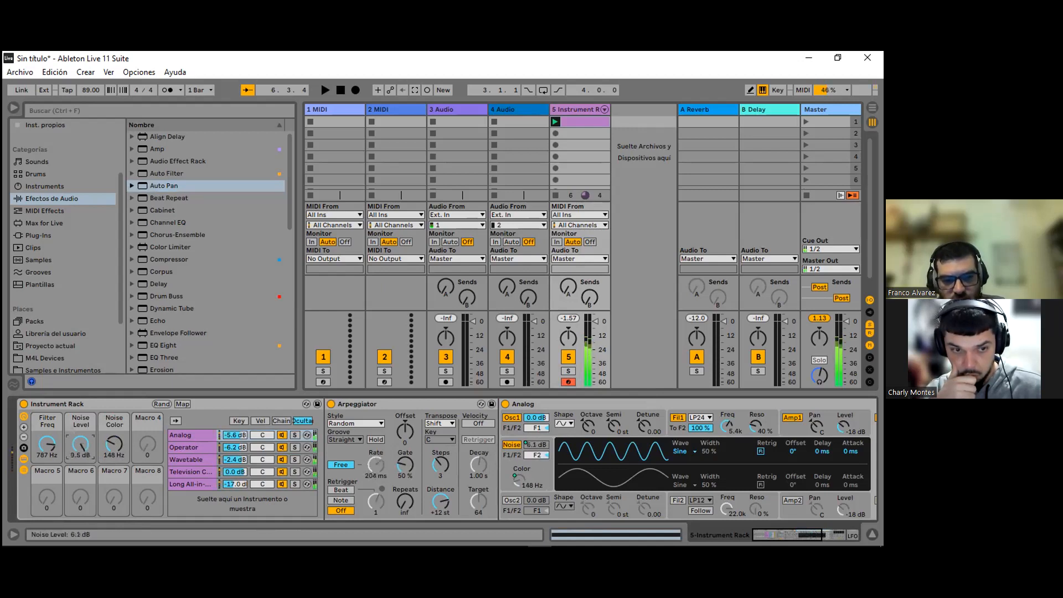
pyautogui.moveTo(533, 456); pyautogui.dragTo(524, 456)
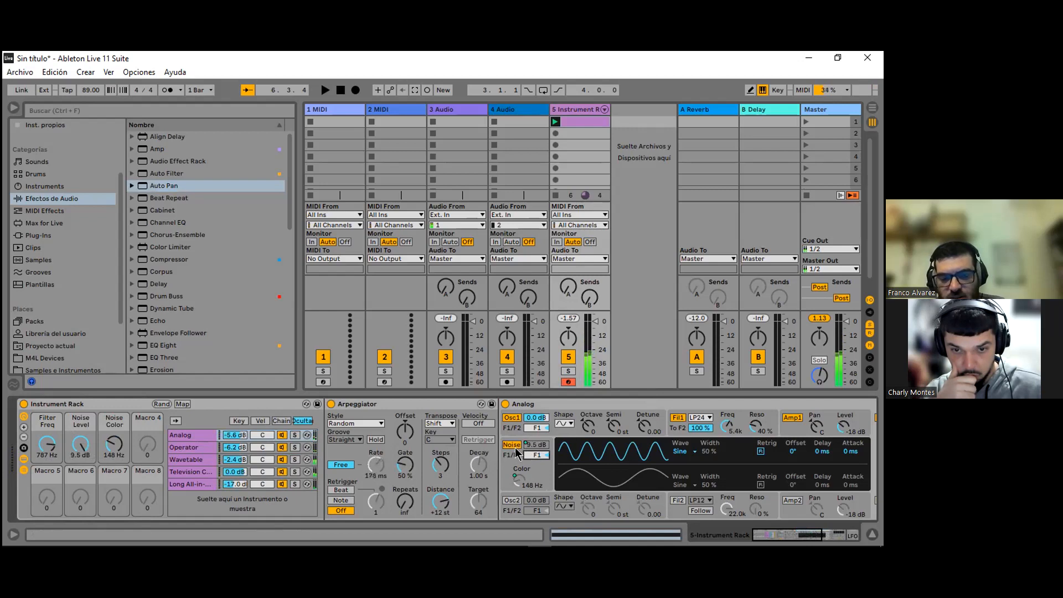
# Step: Turn off Analog's noise generator and remove the Noise Color and Noise Level mappings from their macros
pyautogui.rightClick(119, 446)
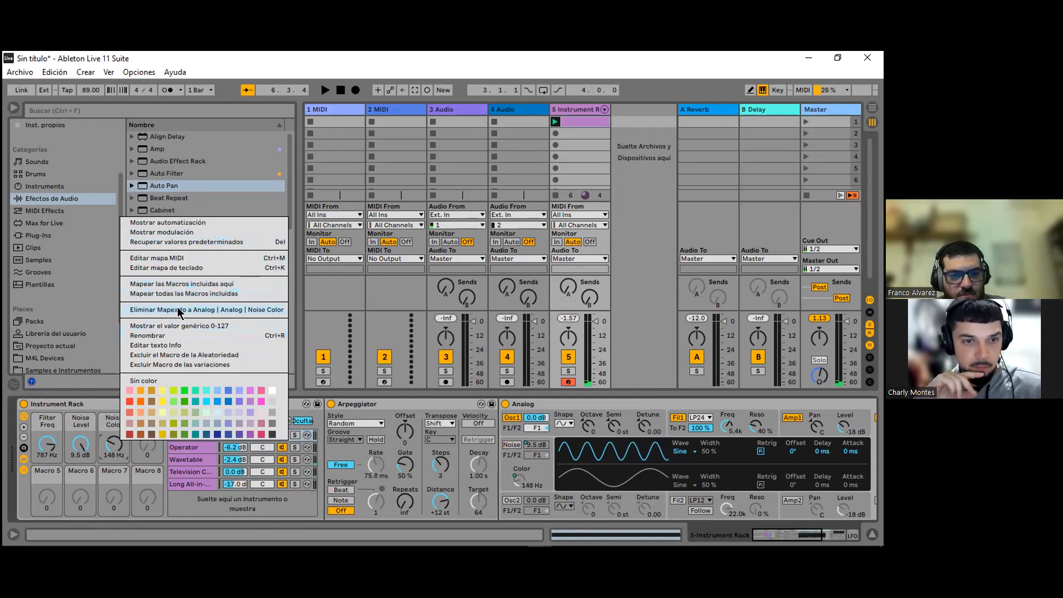
pyautogui.rightClick(80, 446)
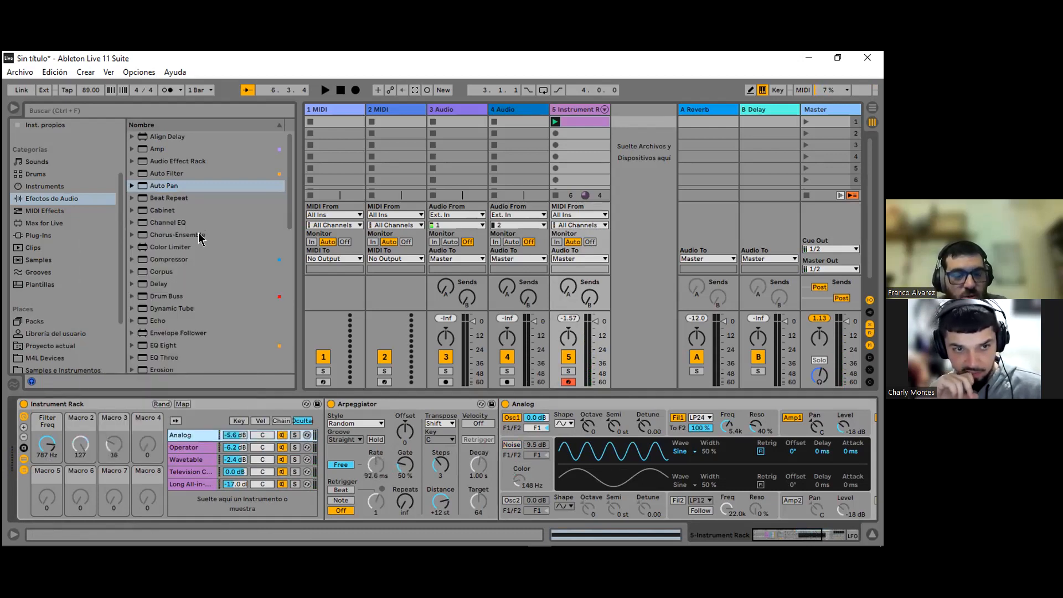
pyautogui.scroll(-4, 203, 242)
pyautogui.scroll(-2, 204, 247)
pyautogui.scroll(6, 230, 204)
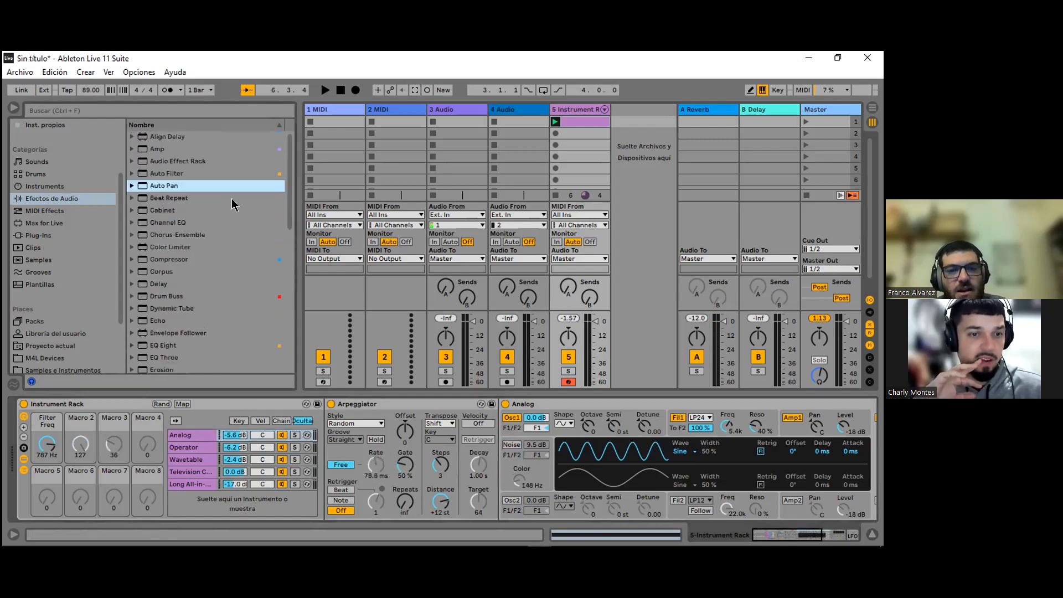
pyautogui.scroll(-3, 285, 167)
pyautogui.scroll(3, 291, 162)
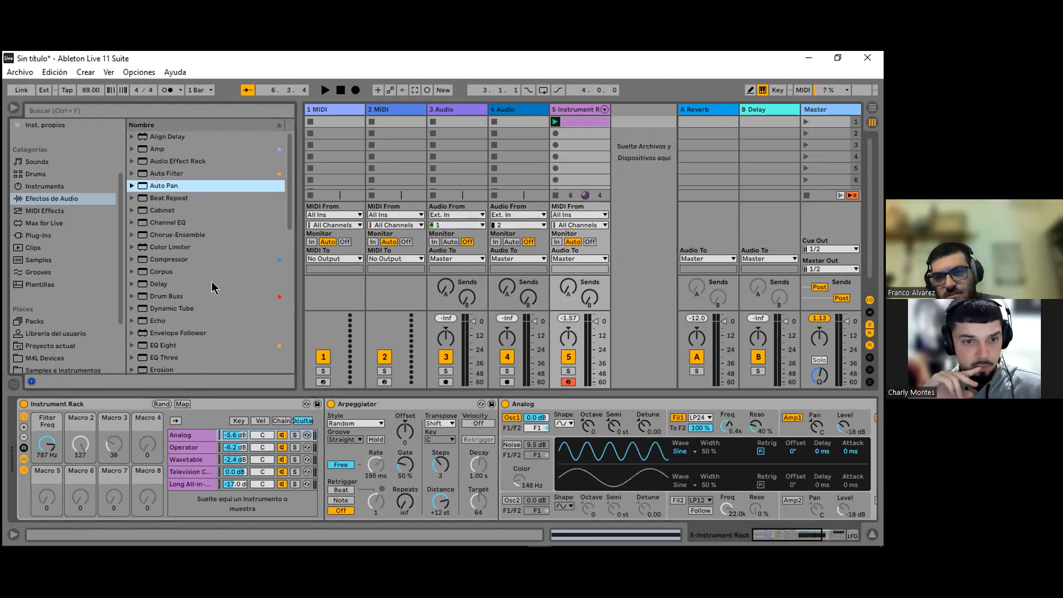
pyautogui.scroll(-3, 212, 266)
pyautogui.scroll(3, 219, 277)
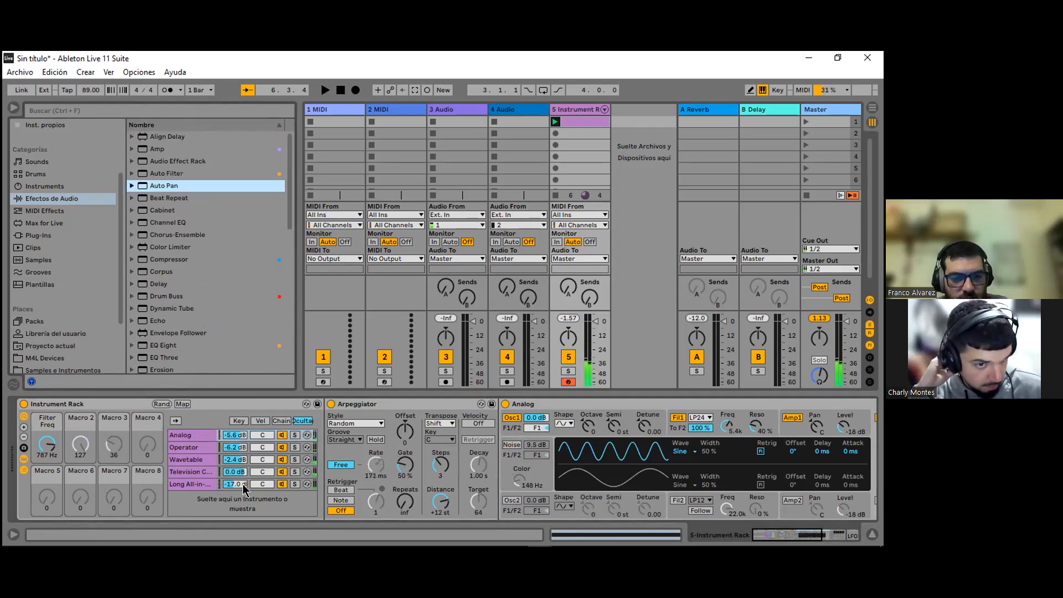
# Step: Lower the String Quartet chain's volume to -inf dB in the Instrument Rack
pyautogui.moveTo(242, 485); pyautogui.dragTo(236, 495)
pyautogui.press('z')
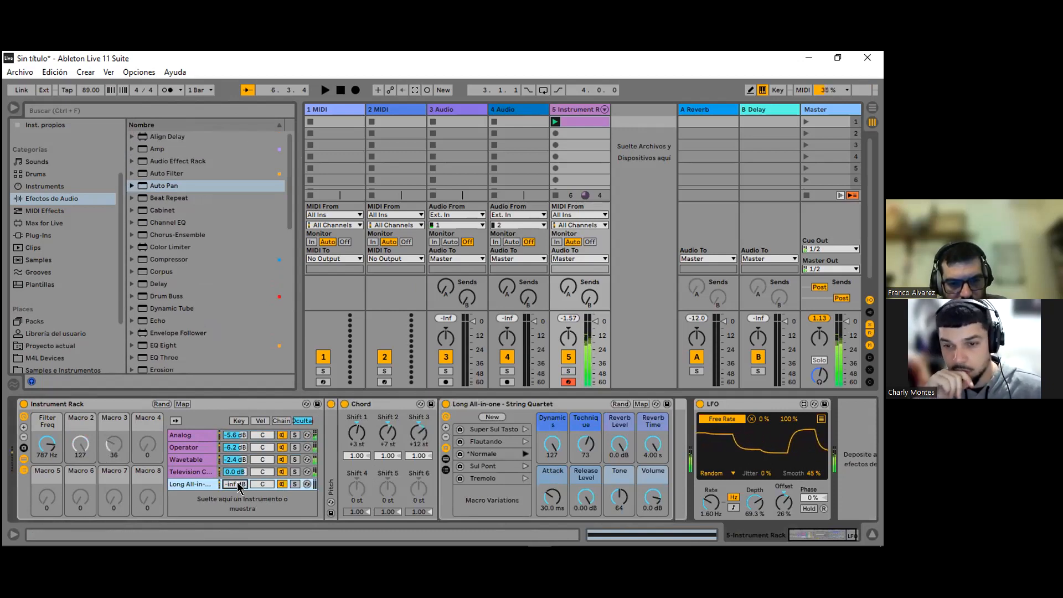
# Step: Show the Wavetable chain and set LFO 1's modulation of Pitch to -0.8 in the matrix
pyautogui.click(199, 460)
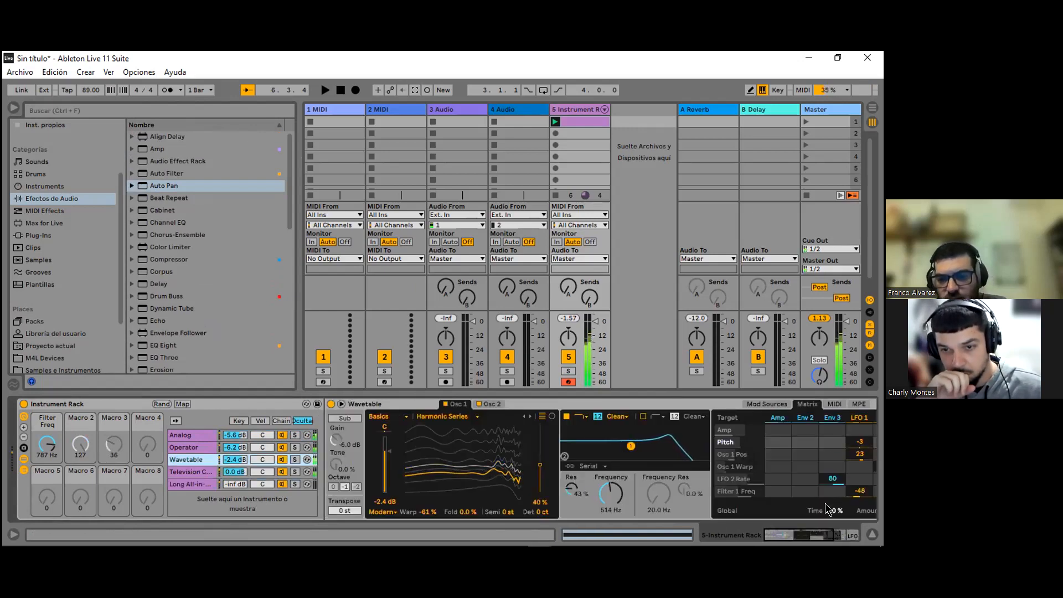
pyautogui.moveTo(796, 533); pyautogui.dragTo(814, 533)
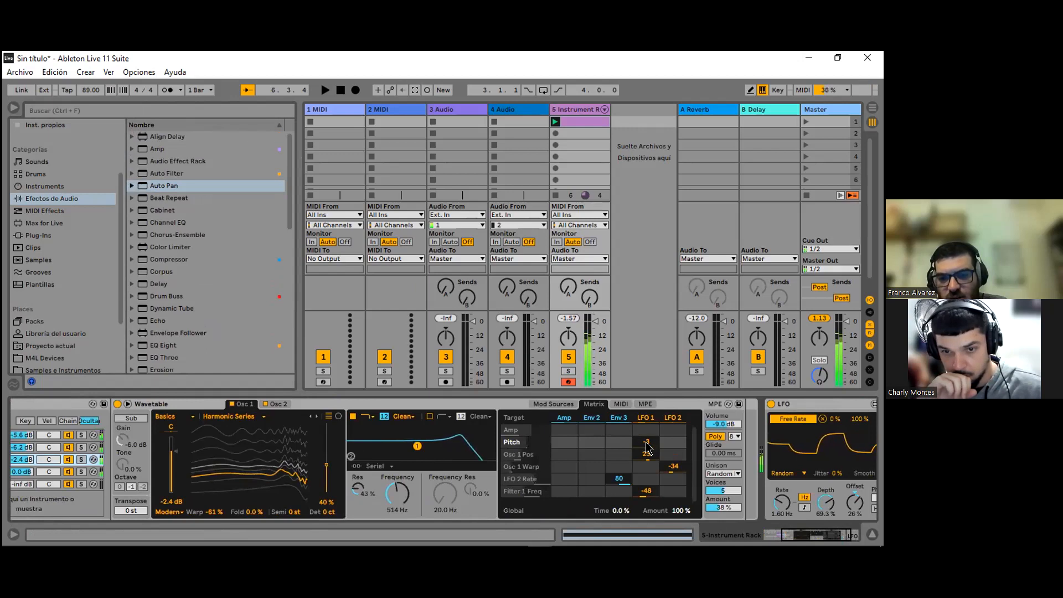
pyautogui.moveTo(648, 442); pyautogui.dragTo(648, 437)
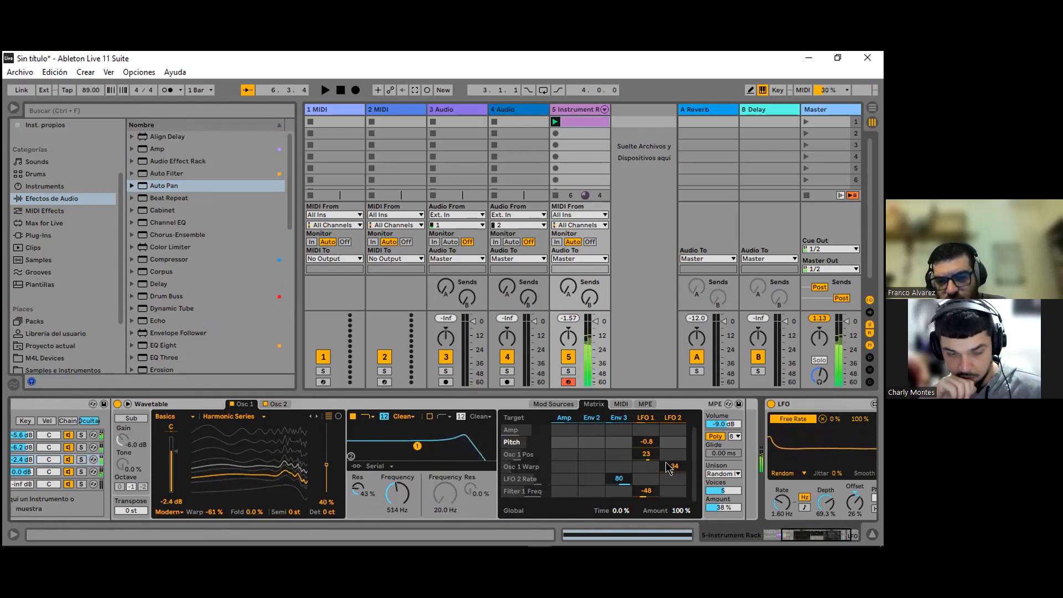
# Step: Set Wavetable's Filter 1 resonance to 63 % and try the Sub oscillator on and off
pyautogui.moveTo(828, 536); pyautogui.dragTo(810, 535)
pyautogui.moveTo(584, 489); pyautogui.dragTo(584, 476)
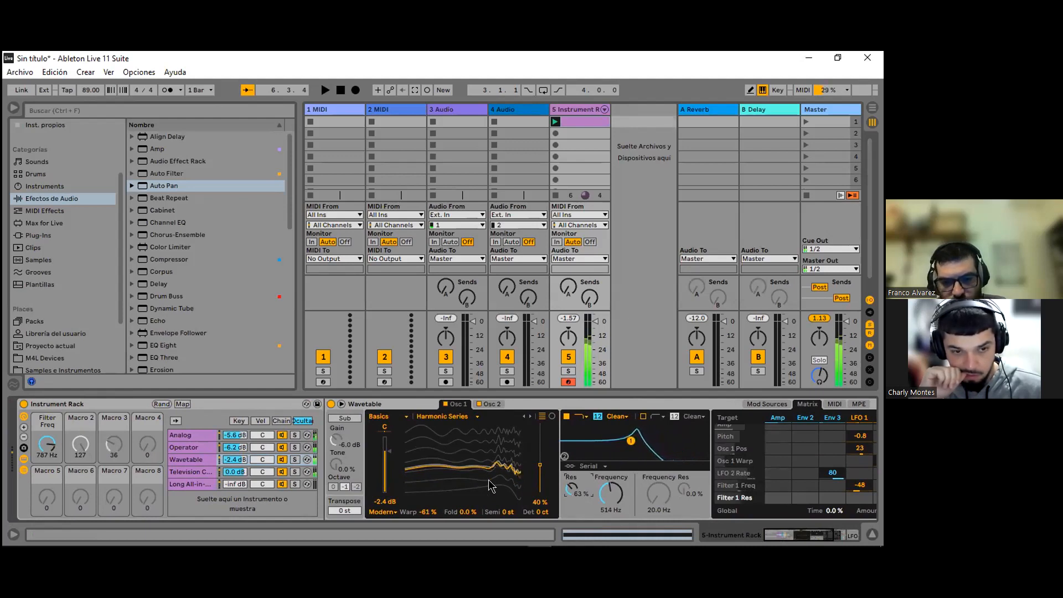
pyautogui.click(356, 421)
pyautogui.click(356, 420)
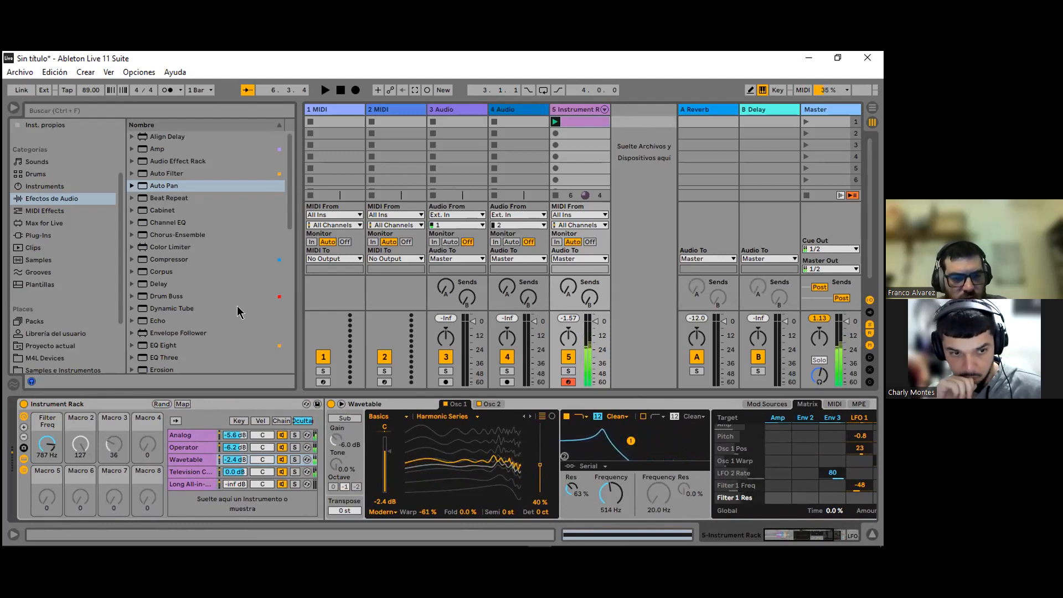
pyautogui.scroll(-2, 288, 243)
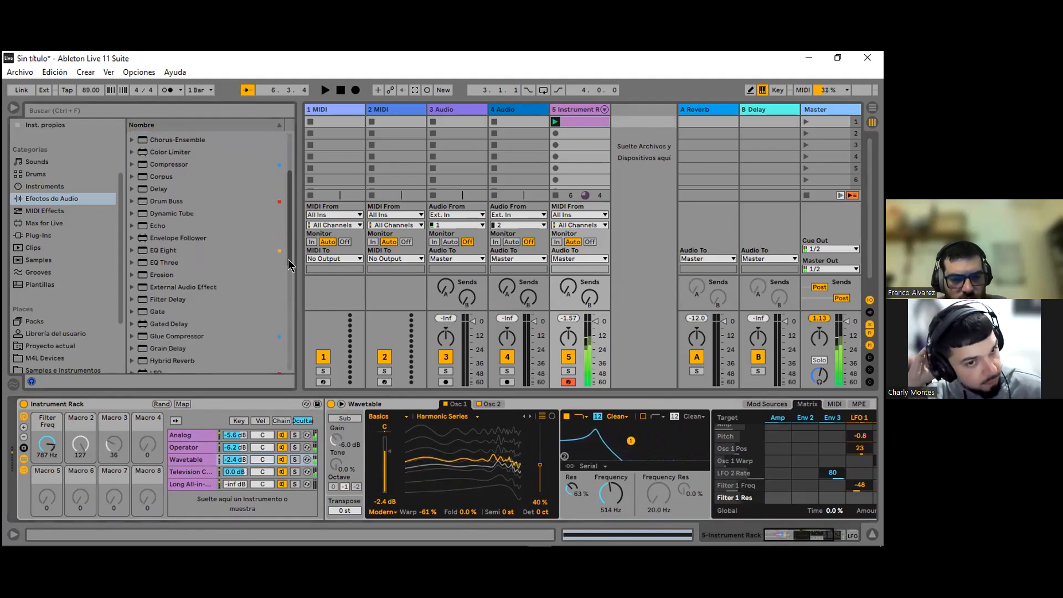
pyautogui.scroll(2, 288, 253)
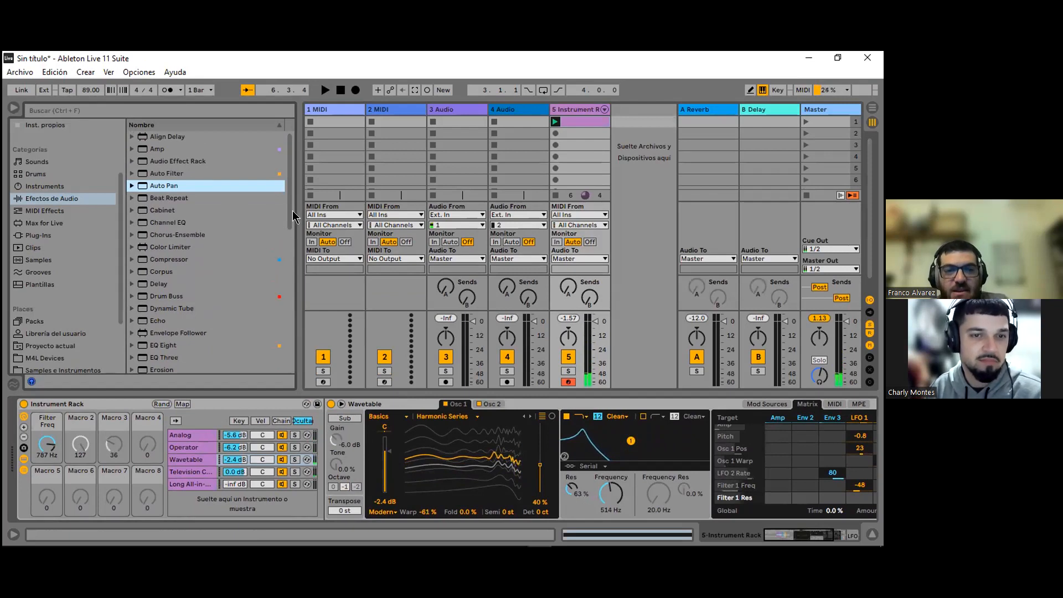
pyautogui.moveTo(288, 211); pyautogui.dragTo(293, 244)
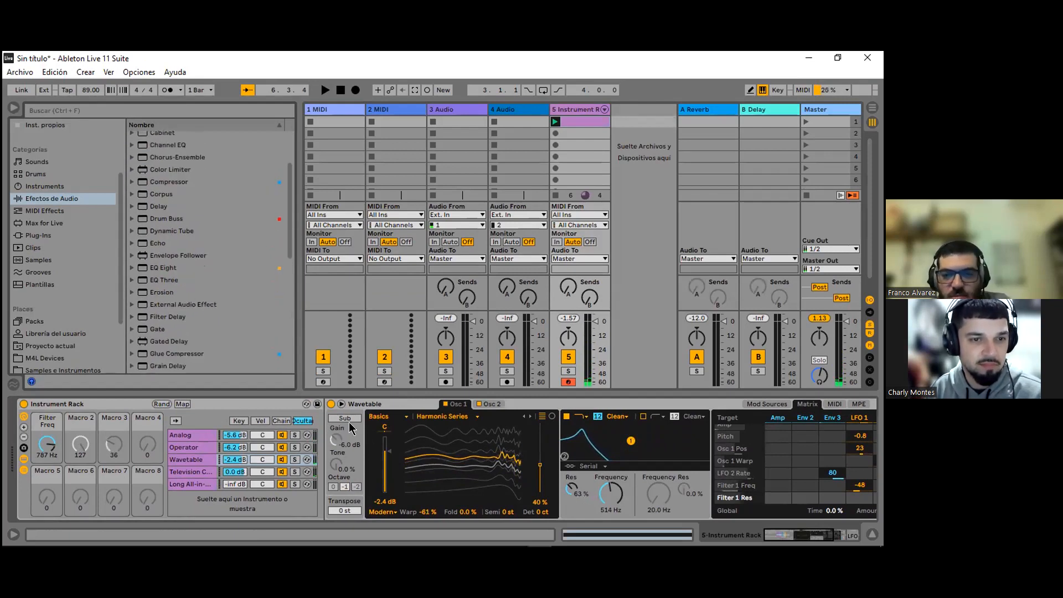
pyautogui.click(799, 536)
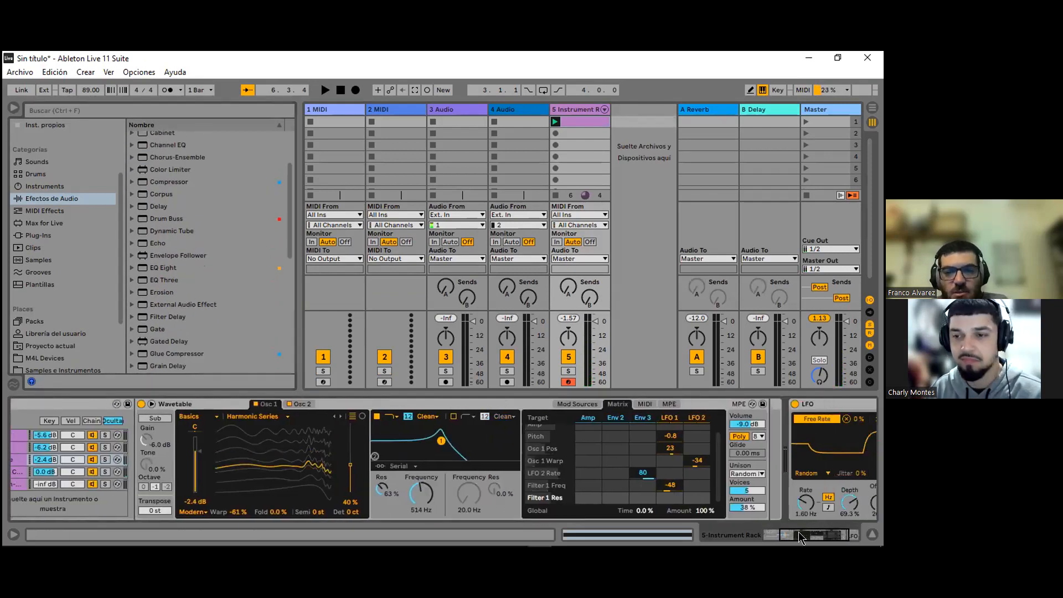
pyautogui.moveTo(804, 531); pyautogui.dragTo(756, 529)
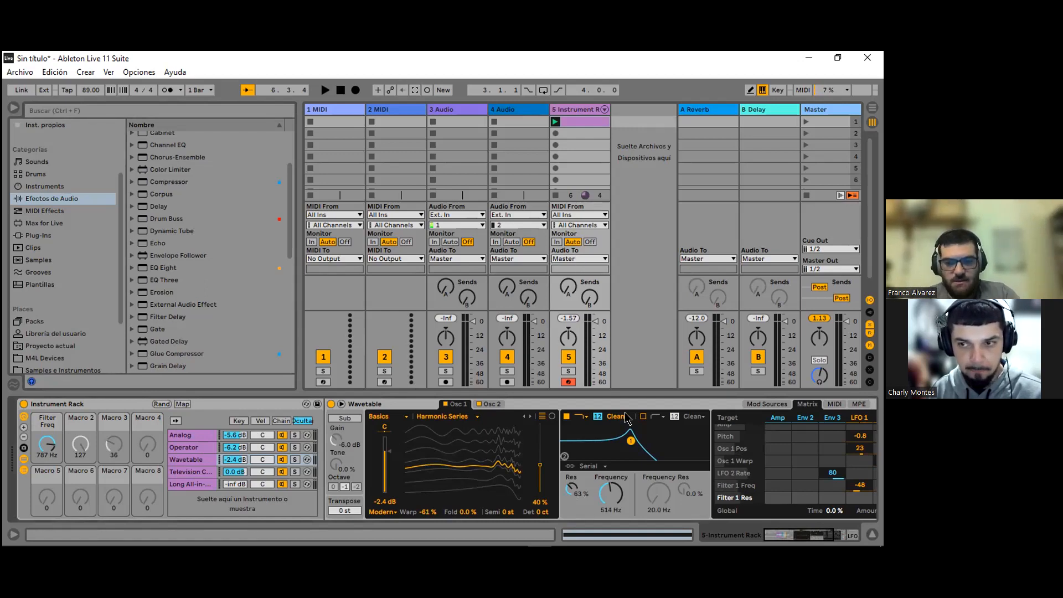
pyautogui.moveTo(782, 535)
pyautogui.mouseDown()
pyautogui.moveTo(811, 540)
pyautogui.moveTo(782, 536)
pyautogui.mouseUp()
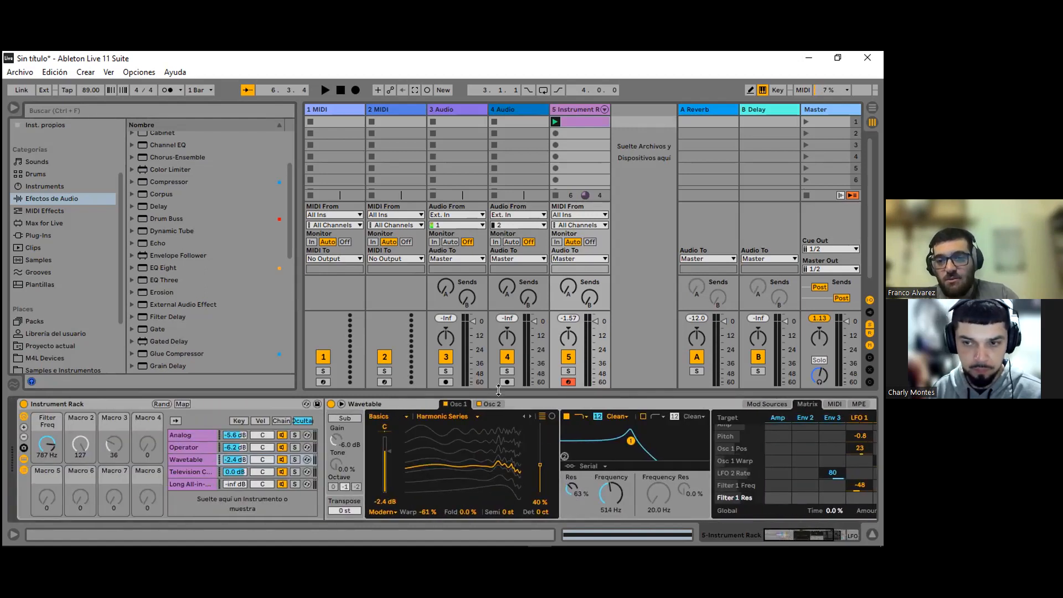